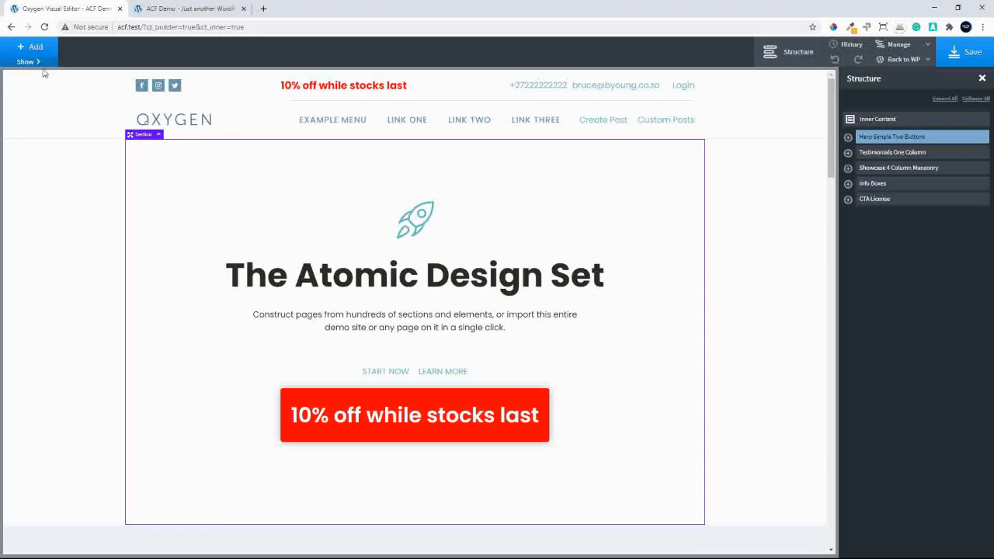
Add a new section to the page directly below the Hero Simple Two Buttons section
{"action": "left_click", "coordinate": [35, 62]}
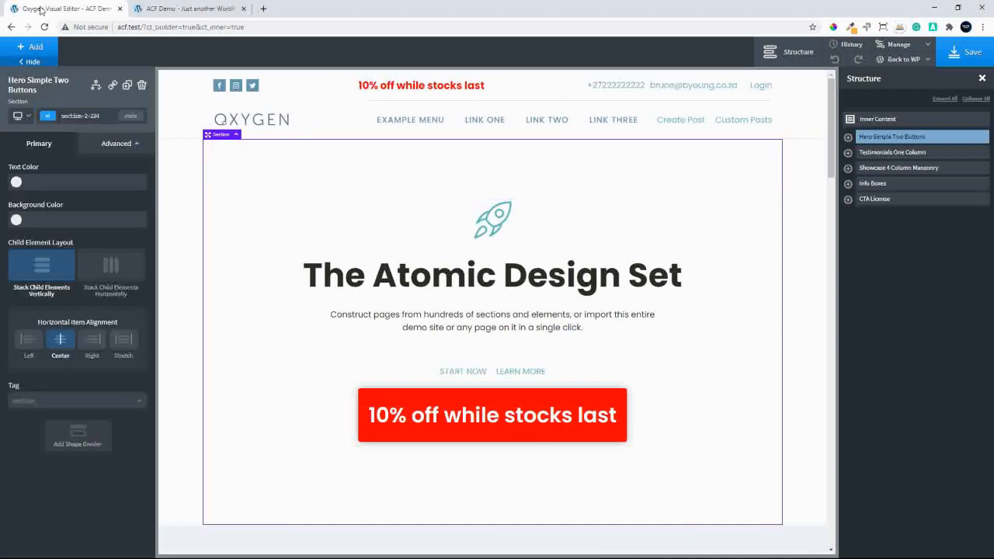
{"action": "left_click", "coordinate": [31, 47]}
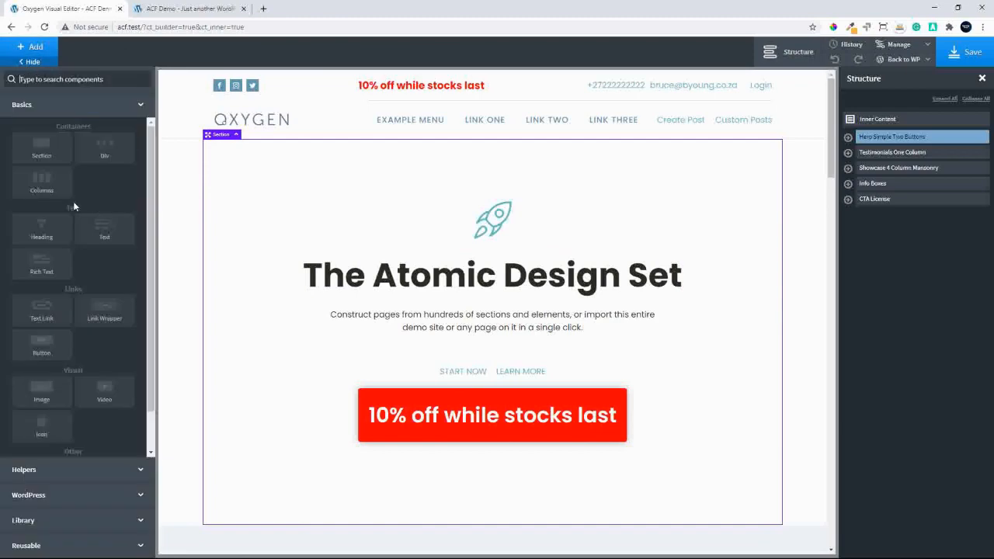
{"action": "left_click", "coordinate": [45, 150]}
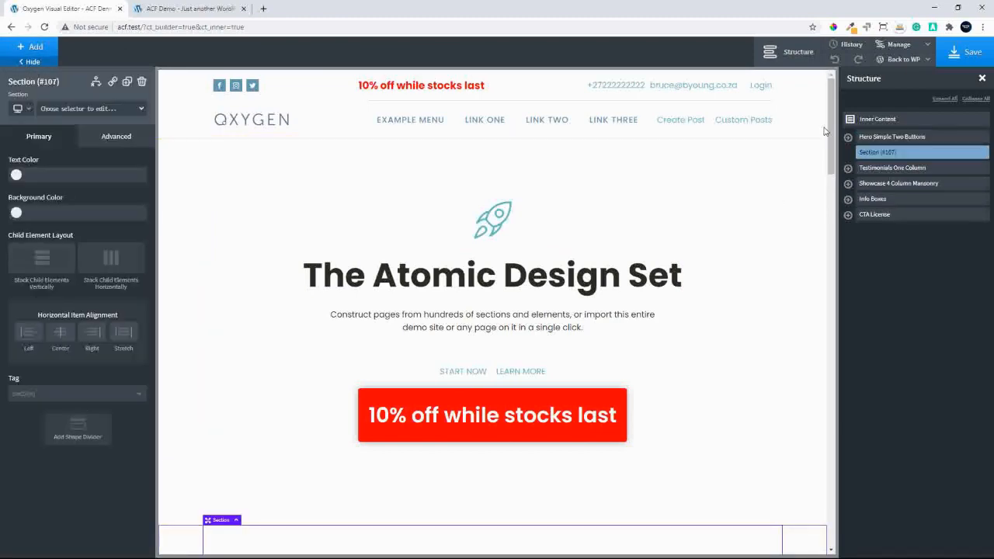
Insert a Pricing Box helper element into the new empty section above the testimonials
{"action": "left_click_drag", "start_coordinate": [825, 131], "coordinate": [825, 203]}
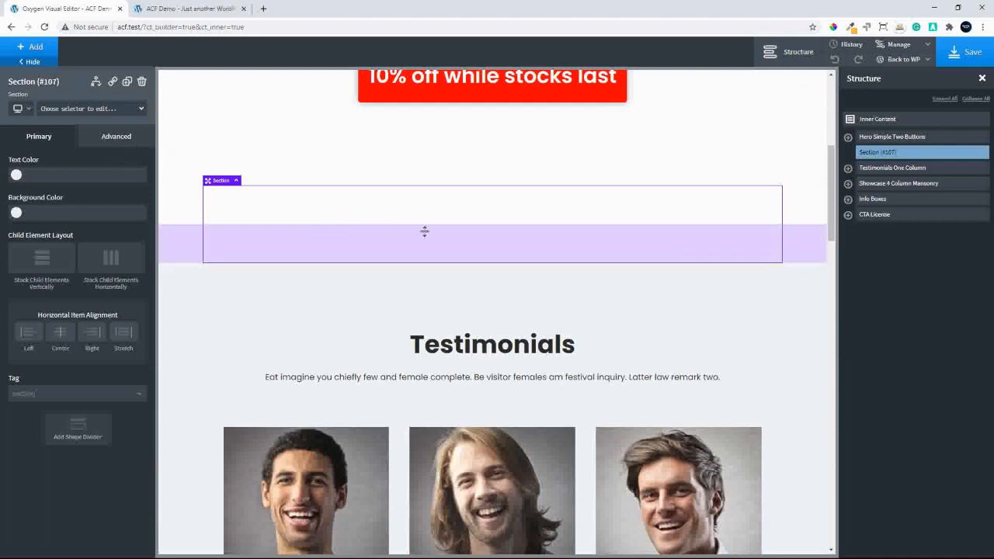
{"action": "left_click", "coordinate": [21, 47]}
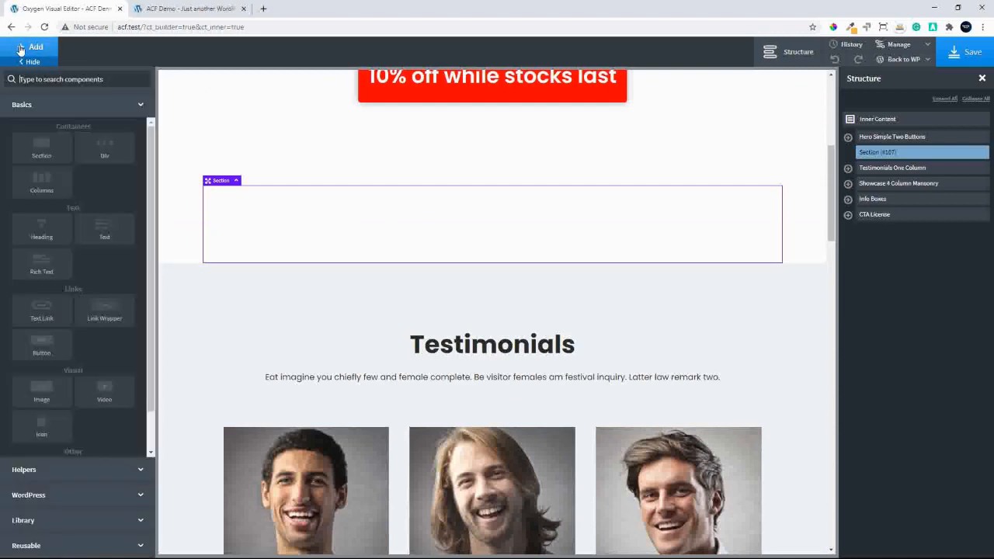
{"action": "left_click", "coordinate": [36, 469]}
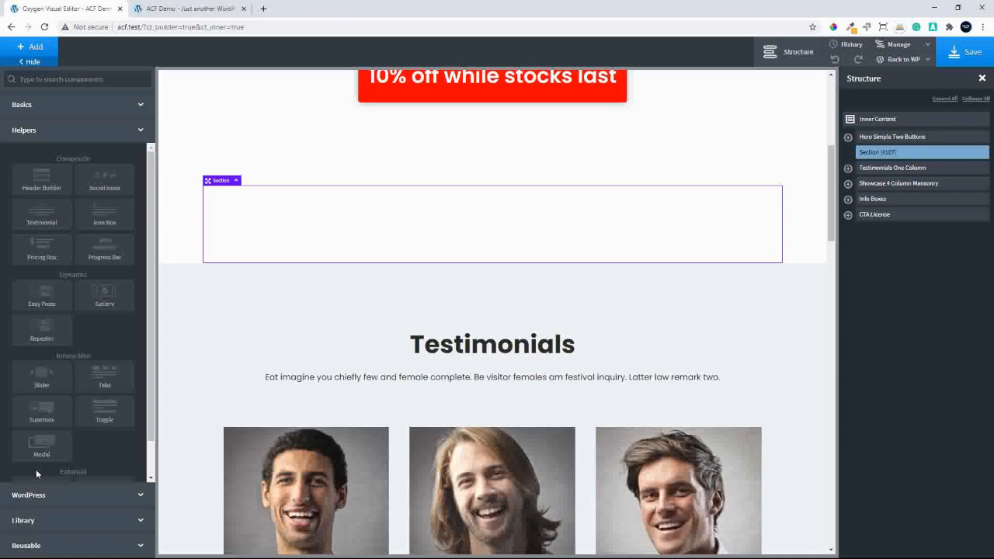
{"action": "left_click", "coordinate": [32, 253]}
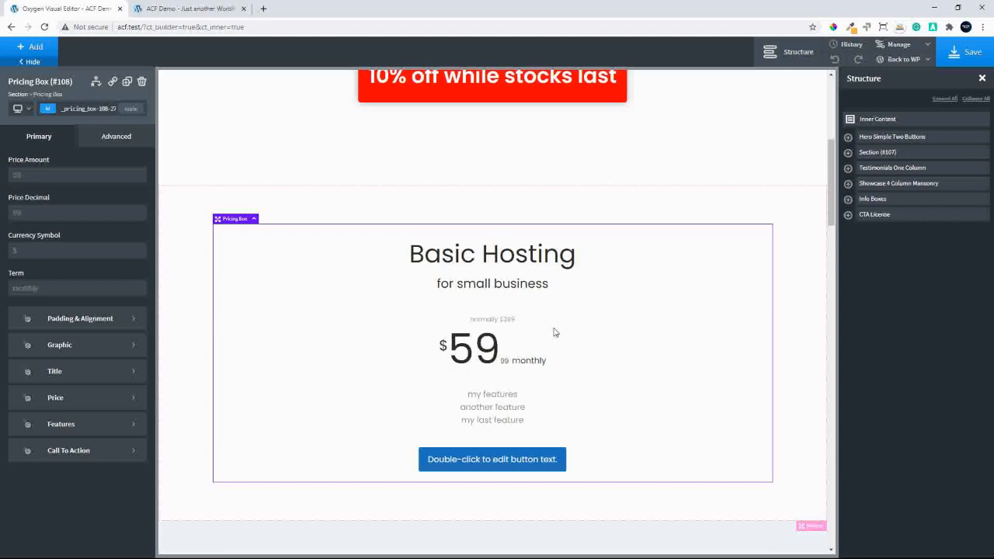
{"action": "scroll", "coordinate": [554, 332], "scroll_direction": "down", "scroll_amount": 2}
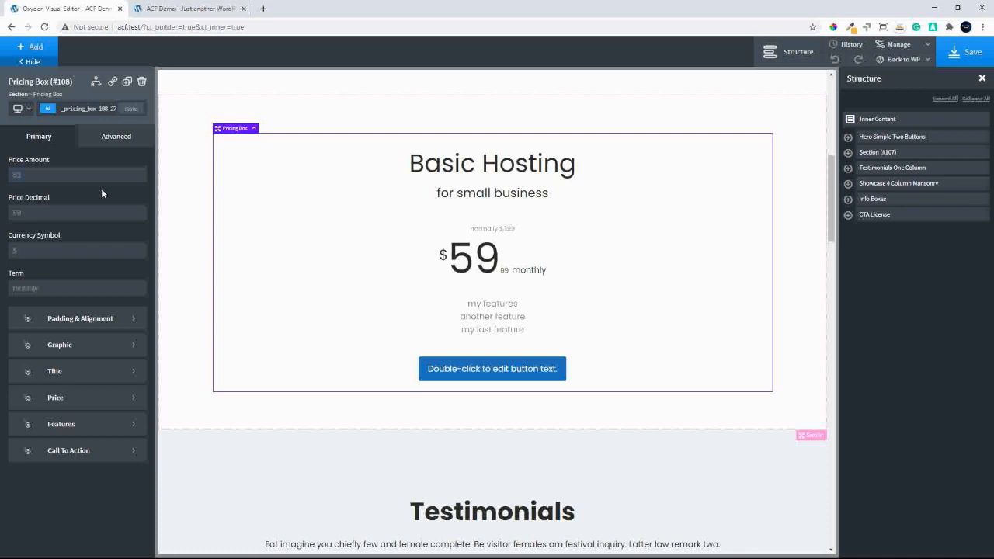
Set the pricing box's price amount to 99
{"action": "type", "text": "100"}
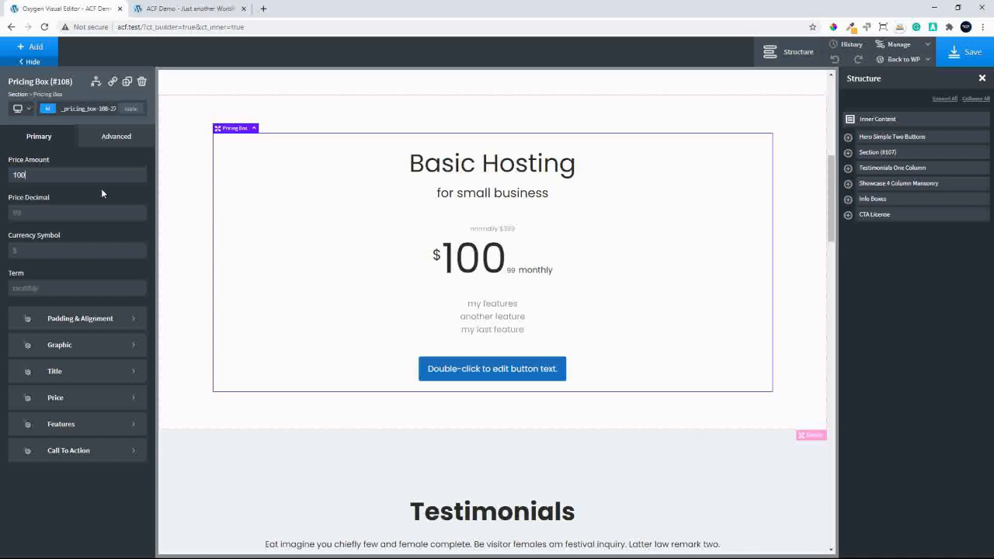
{"action": "key", "text": "BackSpace"}
{"action": "key", "text": "BackSpace"}
{"action": "key", "text": "BackSpace"}
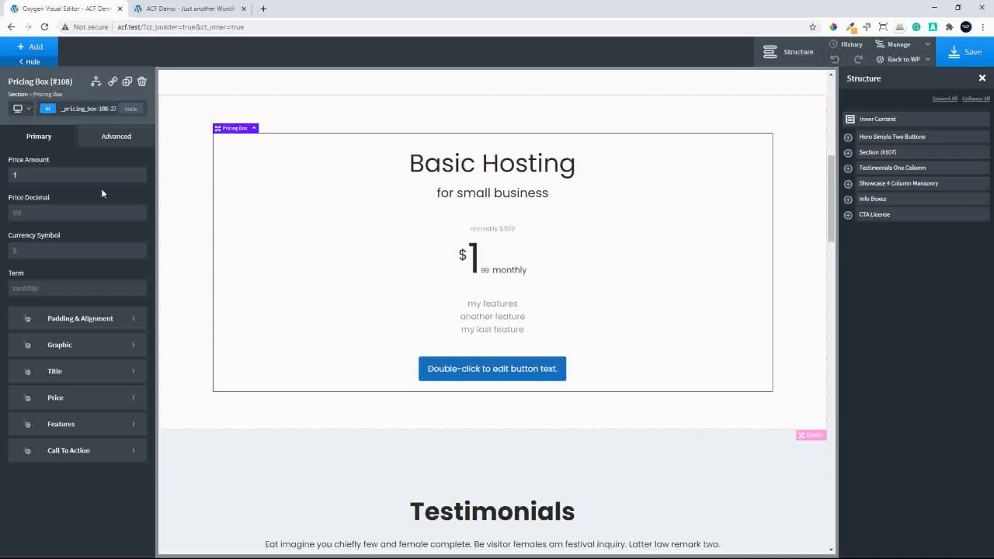
{"action": "type", "text": "99"}
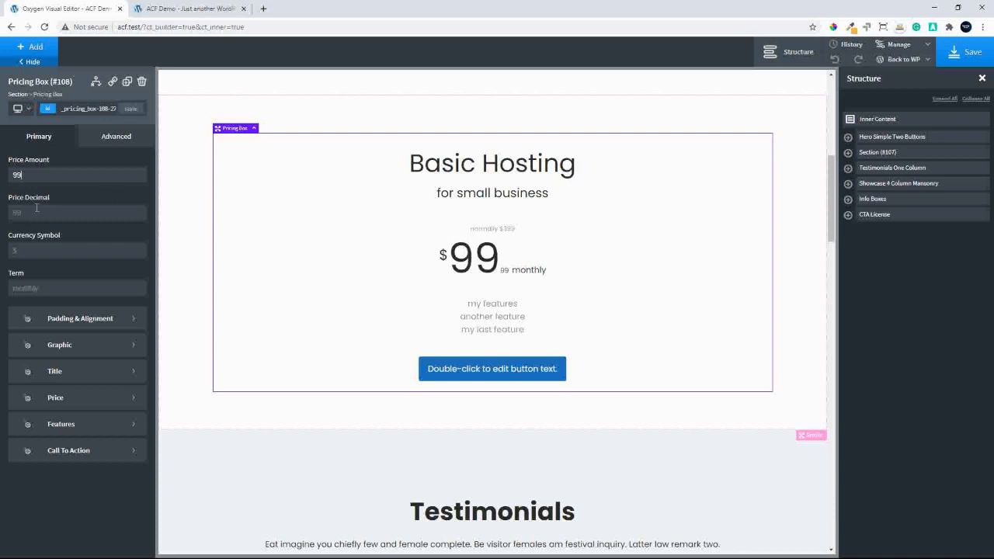
Set the pricing box's price decimal to 99
{"action": "left_click", "coordinate": [26, 210]}
{"action": "type", "text": "50"}
{"action": "double_click", "coordinate": [31, 212]}
{"action": "key", "text": "BackSpace"}
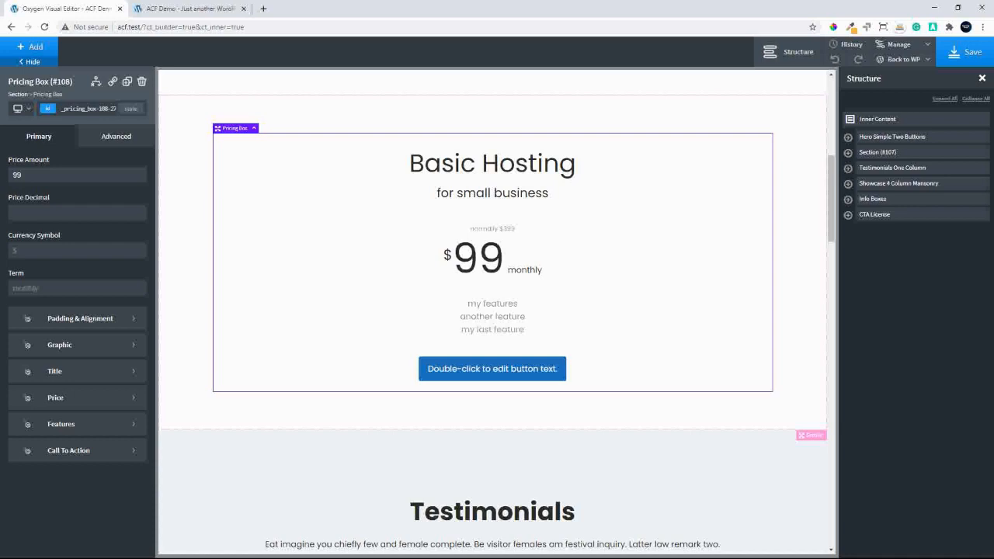
{"action": "type", "text": "99"}
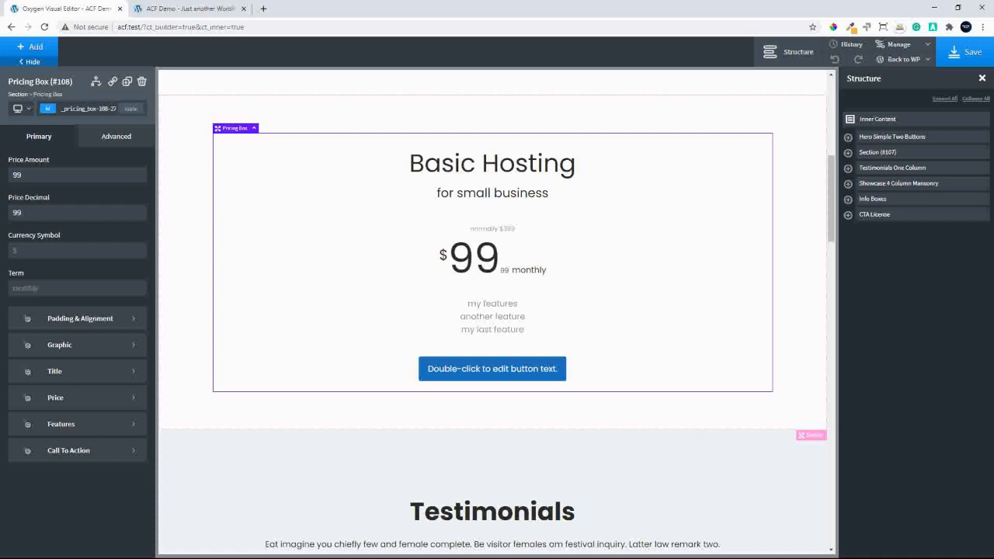
Set the pricing box's currency symbol to $
{"action": "left_click", "coordinate": [7, 255]}
{"action": "type", "text": "SAS"}
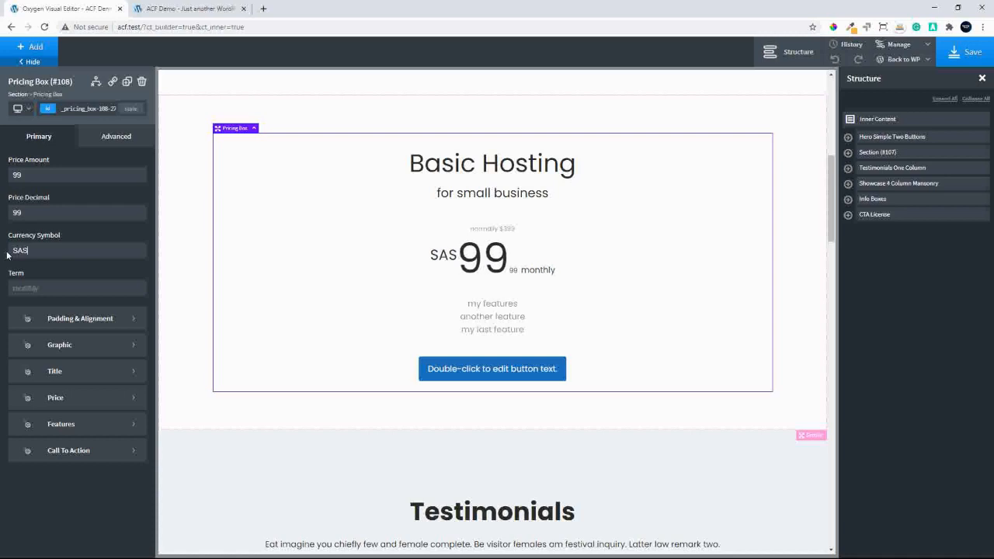
{"action": "key", "text": "BackSpace"}
{"action": "key", "text": "BackSpace"}
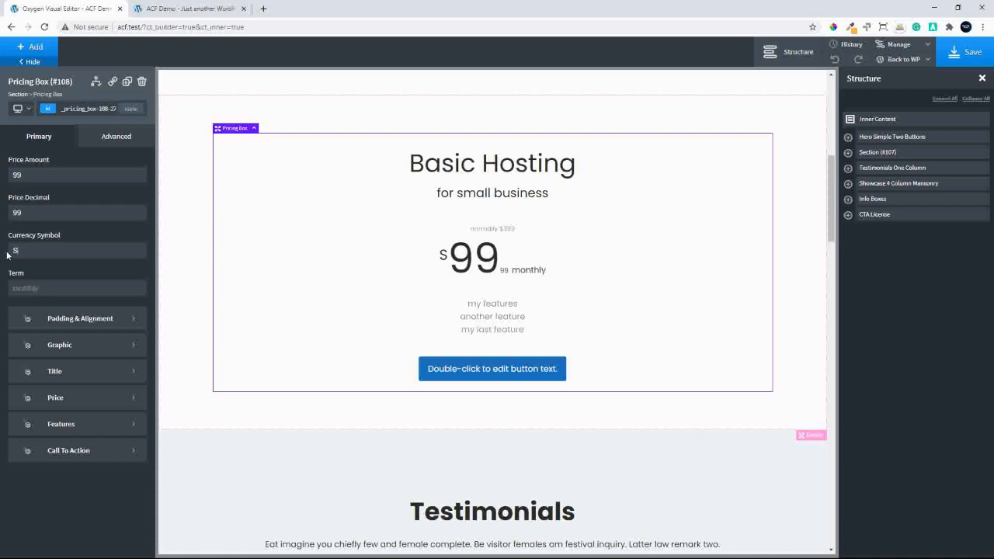
{"action": "key", "text": "BackSpace"}
{"action": "type", "text": "$"}
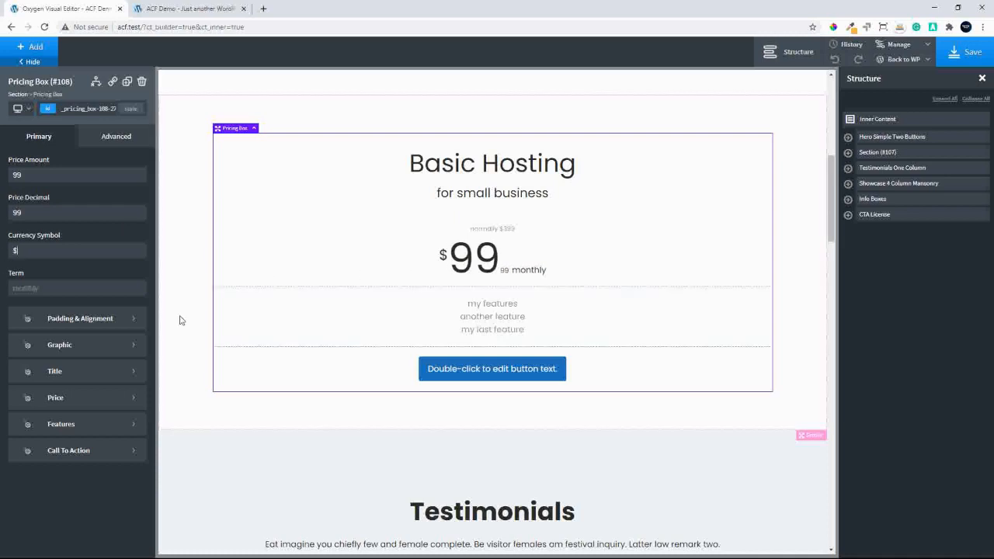
Try "once off" and "LTD" as the pricing box's term
{"action": "double_click", "coordinate": [63, 289]}
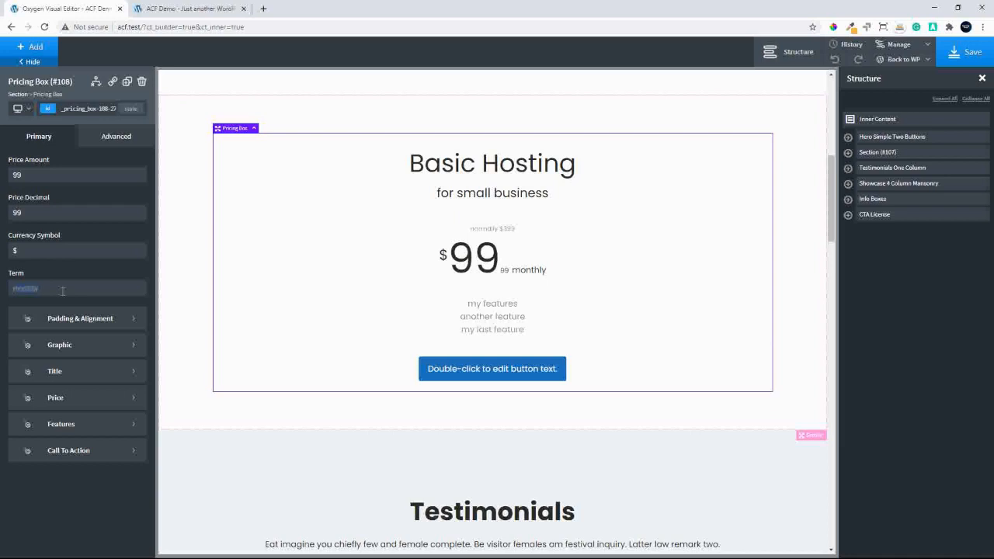
{"action": "type", "text": "once"}
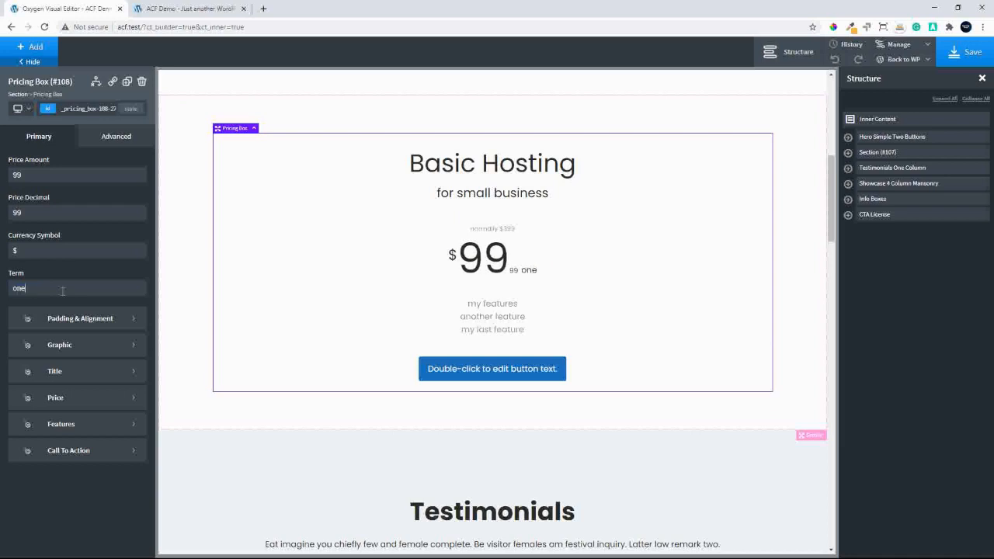
{"action": "type", "text": " off"}
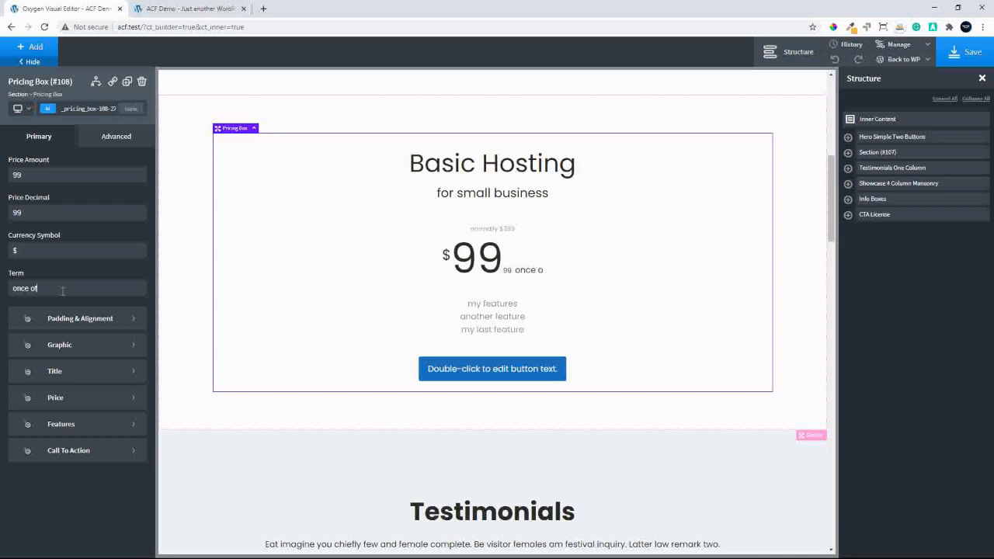
{"action": "key", "text": "BackSpace"}
{"action": "key", "text": "BackSpace"}
{"action": "key", "text": "BackSpace"}
{"action": "key", "text": "BackSpace"}
{"action": "key", "text": "BackSpace"}
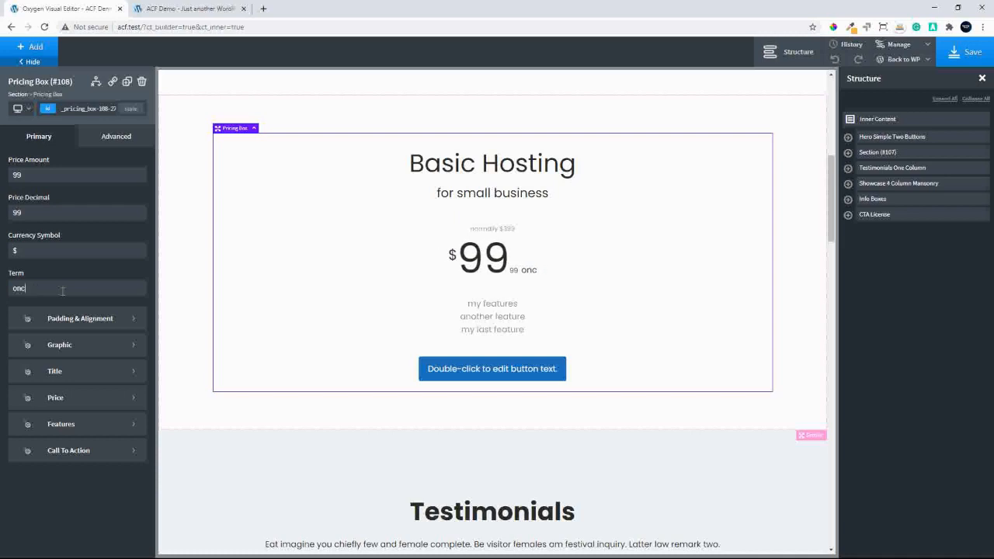
{"action": "key", "text": "BackSpace"}
{"action": "key", "text": "BackSpace"}
{"action": "key", "text": "BackSpace"}
{"action": "type", "text": "LTD"}
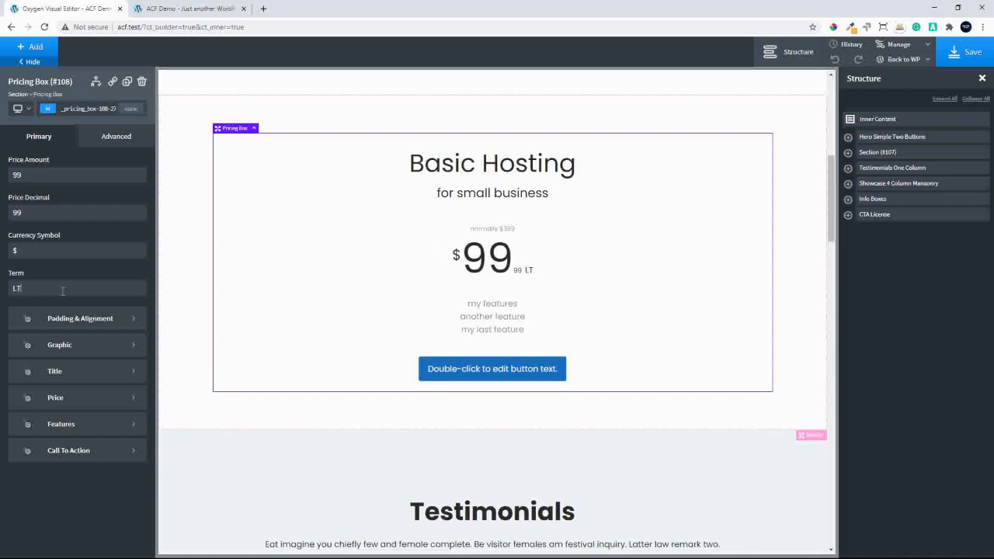
{"action": "key", "text": "BackSpace"}
{"action": "key", "text": "BackSpace"}
{"action": "key", "text": "BackSpace"}
Enter "monthly" as the pricing box's term
{"action": "type", "text": "monthly"}
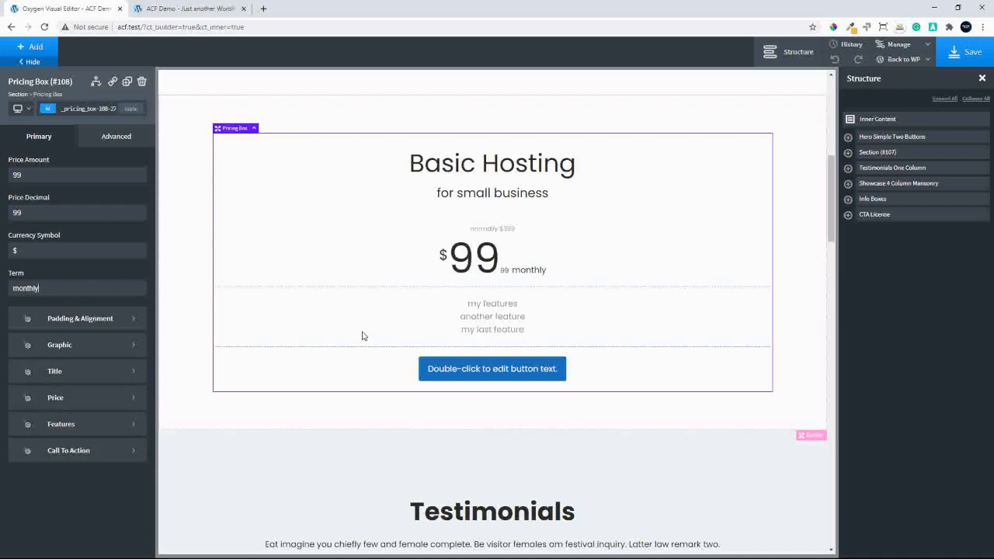
{"action": "scroll", "coordinate": [364, 334], "scroll_direction": "up", "scroll_amount": 1}
{"action": "scroll", "coordinate": [364, 335], "scroll_direction": "down", "scroll_amount": 1}
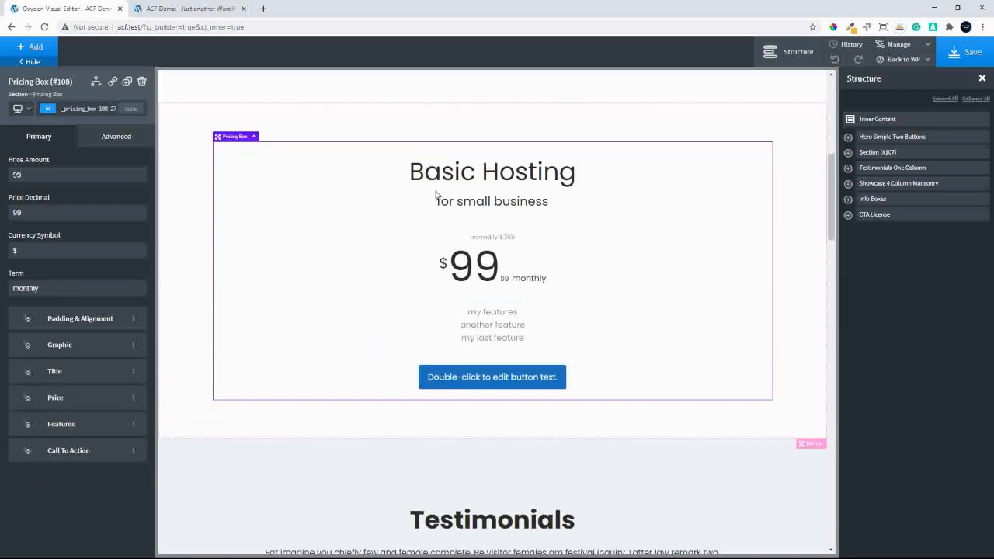
Include an image in the pricing box's graphic settings and return to its primary settings
{"action": "left_click", "coordinate": [97, 349]}
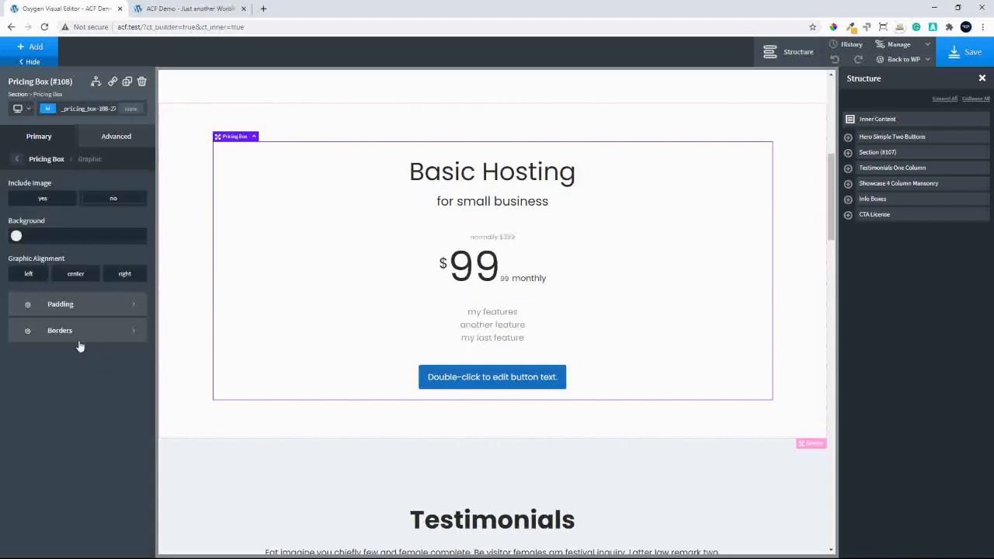
{"action": "left_click", "coordinate": [43, 199]}
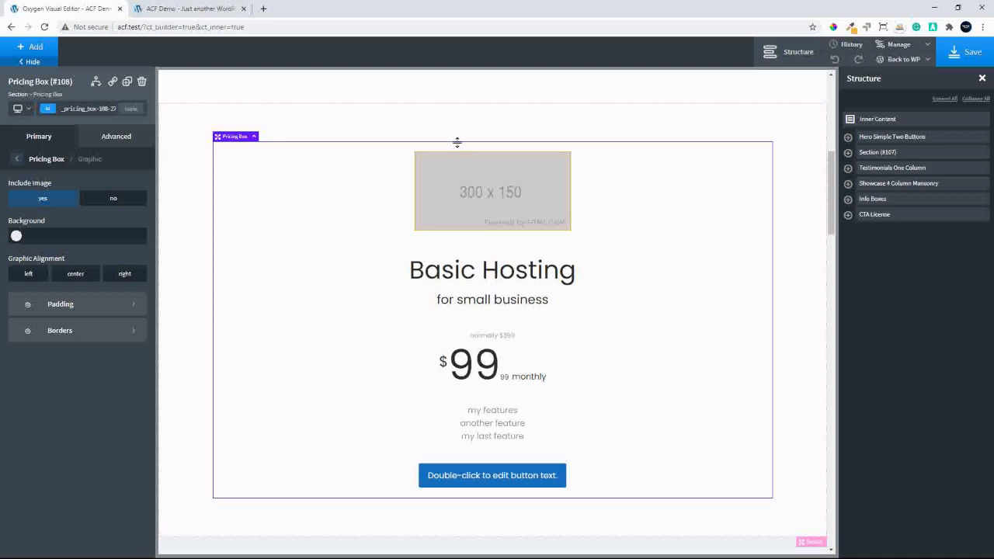
{"action": "left_click", "coordinate": [41, 137]}
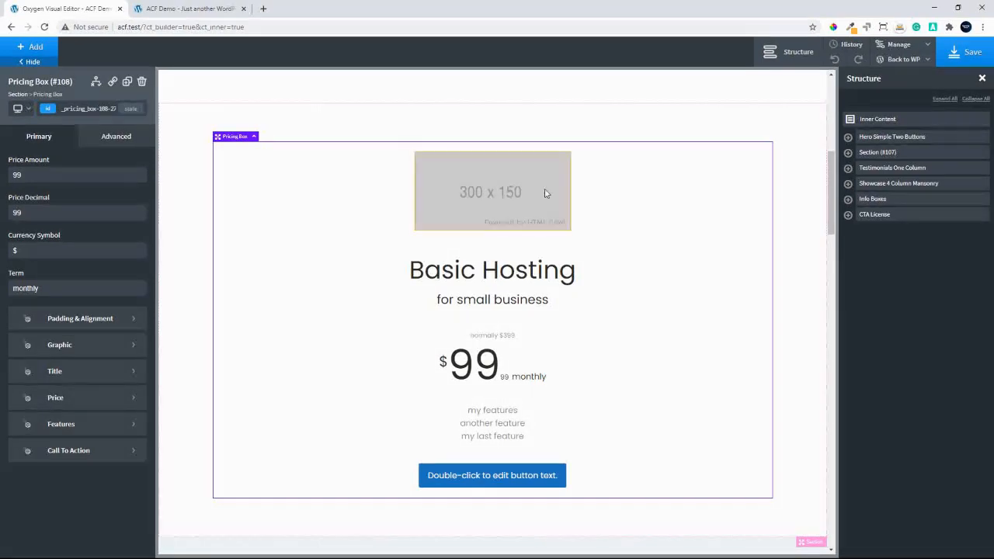
Duplicate the pricing box twice so the section holds three pricing boxes
{"action": "left_click", "coordinate": [848, 152]}
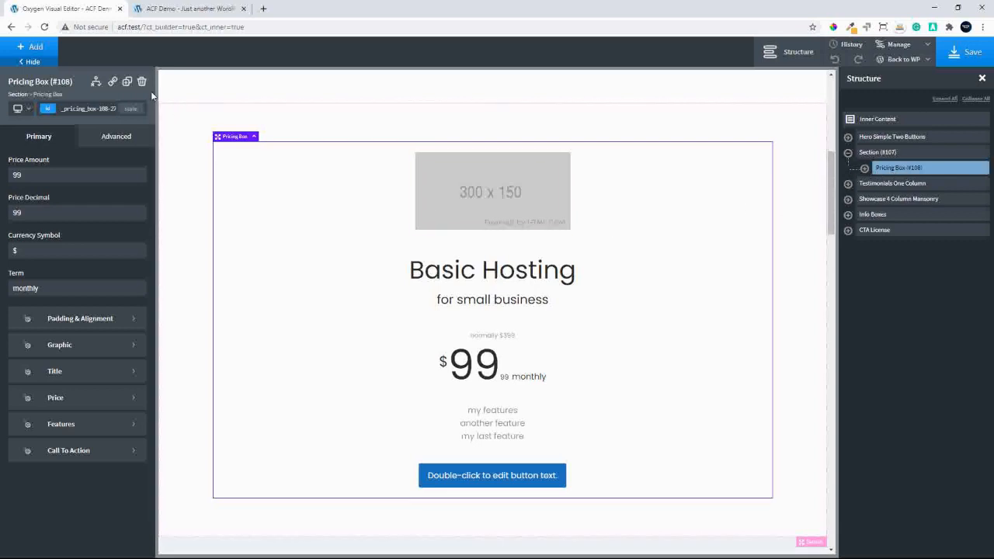
{"action": "left_click", "coordinate": [127, 83]}
{"action": "left_click", "coordinate": [128, 83]}
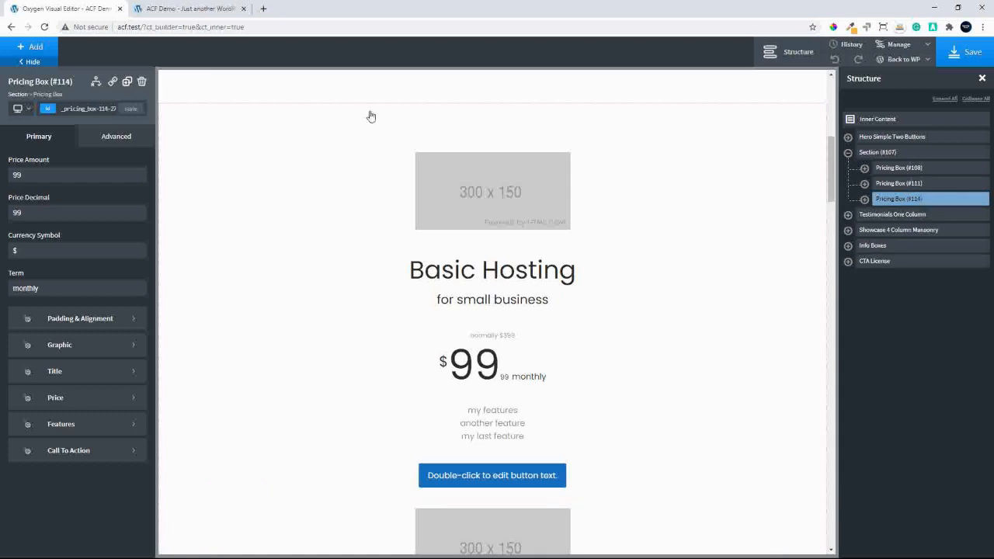
Stack the child elements of the pricing section horizontally so the three pricing boxes sit side by side
{"action": "left_click", "coordinate": [905, 154]}
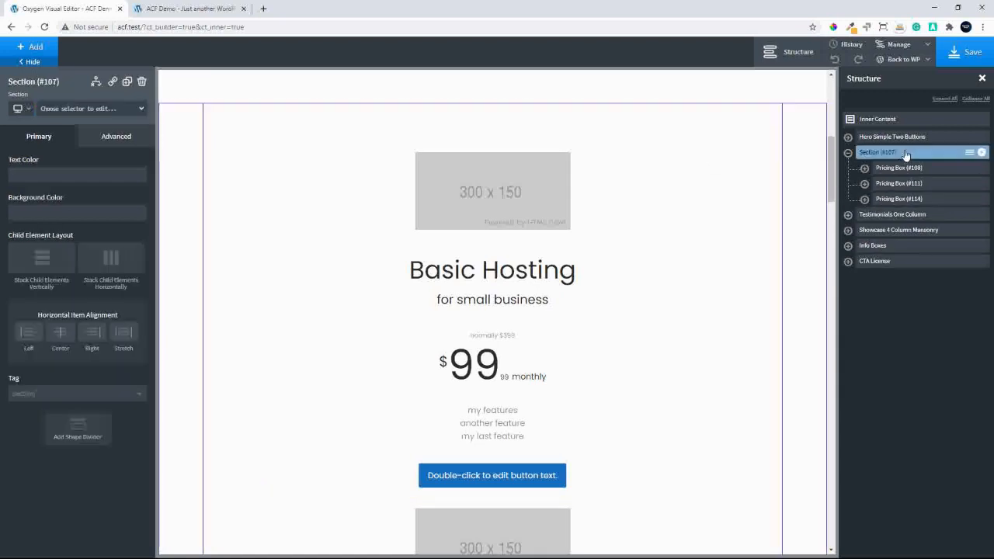
{"action": "left_click", "coordinate": [111, 261]}
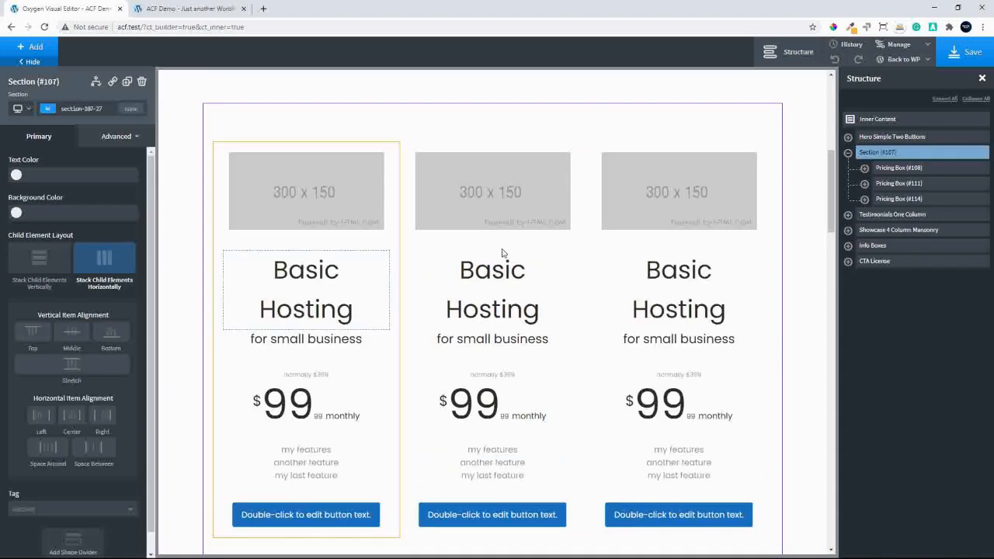
{"action": "mouse_move", "coordinate": [832, 194]}
{"action": "left_mouse_down"}
{"action": "mouse_move", "coordinate": [827, 247]}
{"action": "mouse_move", "coordinate": [816, 189]}
{"action": "mouse_move", "coordinate": [815, 208]}
{"action": "mouse_move", "coordinate": [832, 178]}
{"action": "mouse_move", "coordinate": [831, 194]}
{"action": "left_mouse_up"}
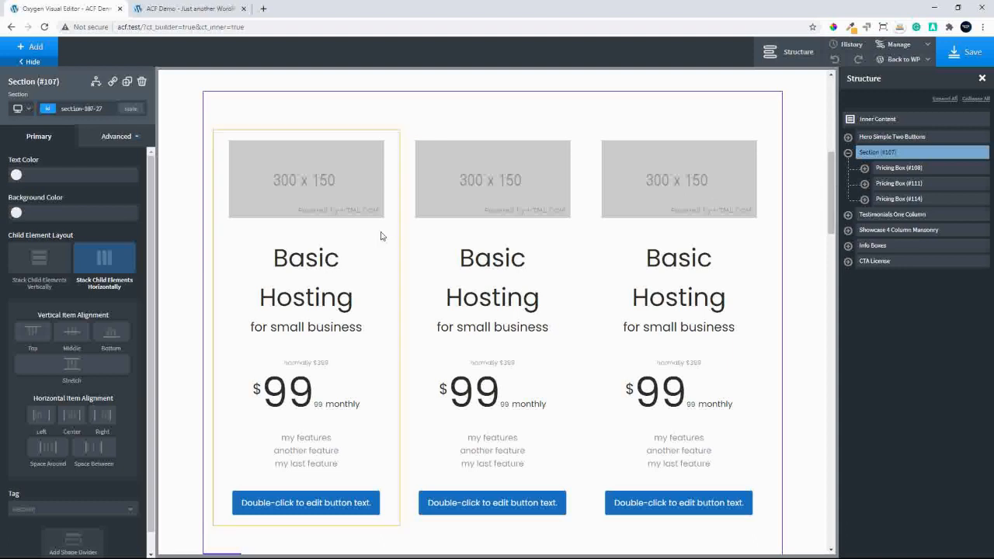
Set the title line height of the first pricing box to 1.2 in its title typography
{"action": "left_click", "coordinate": [302, 276]}
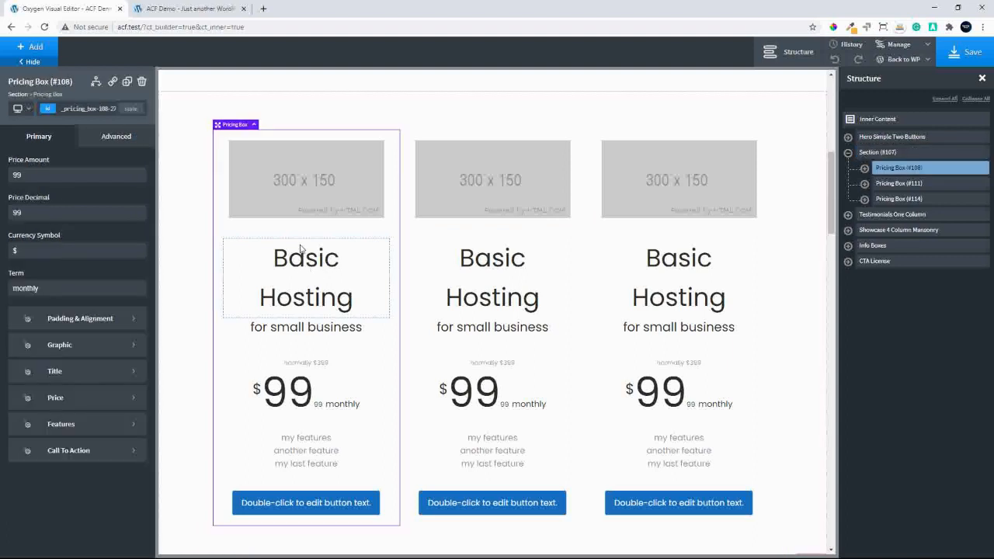
{"action": "left_click", "coordinate": [54, 377]}
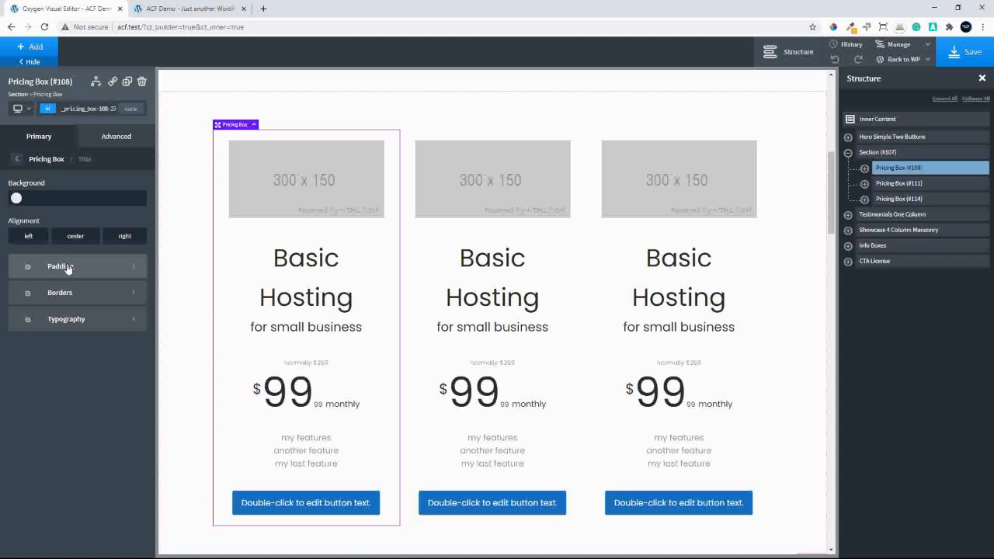
{"action": "left_click", "coordinate": [65, 323]}
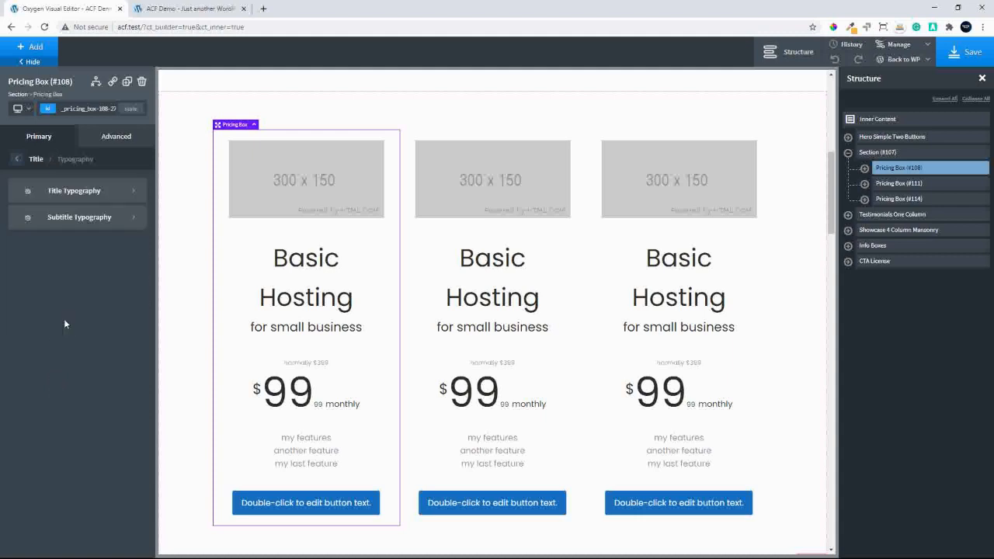
{"action": "left_click", "coordinate": [73, 191]}
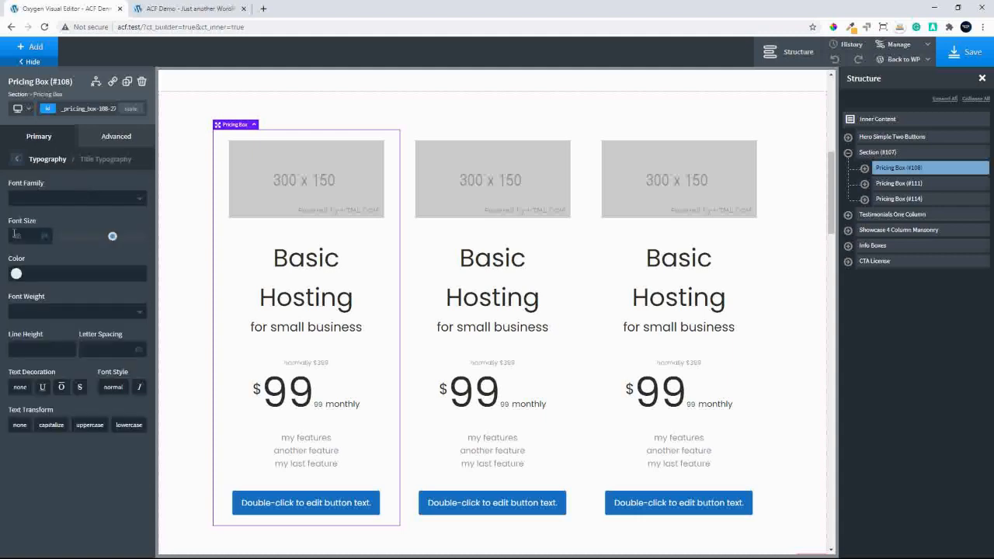
{"action": "left_click", "coordinate": [25, 350]}
{"action": "type", "text": "1.2"}
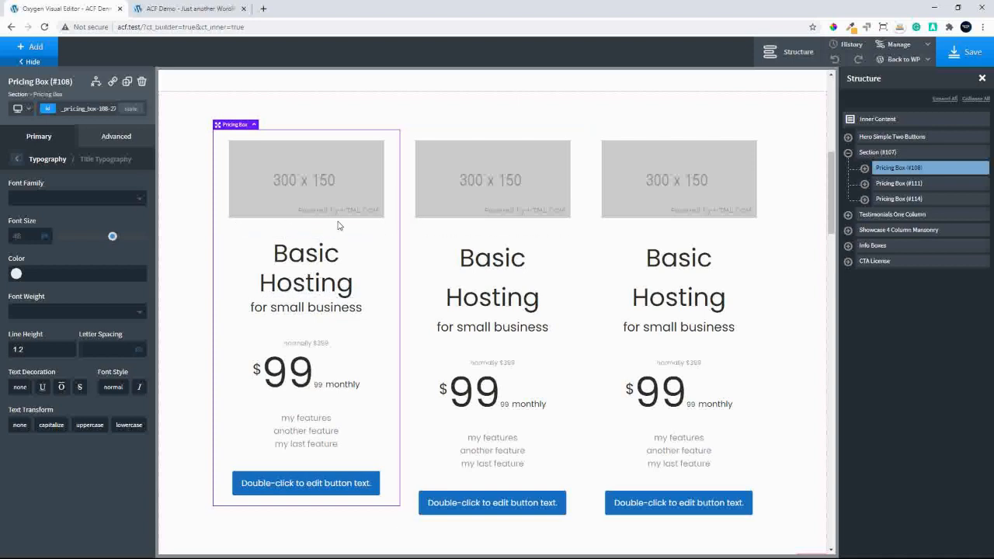
{"action": "left_click", "coordinate": [17, 160]}
{"action": "left_click", "coordinate": [17, 160]}
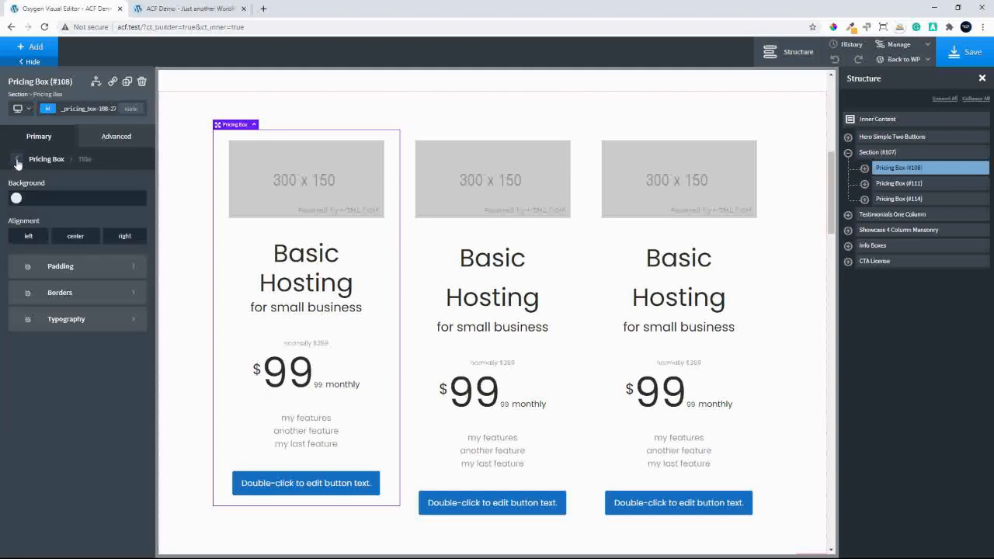
{"action": "left_click", "coordinate": [17, 160]}
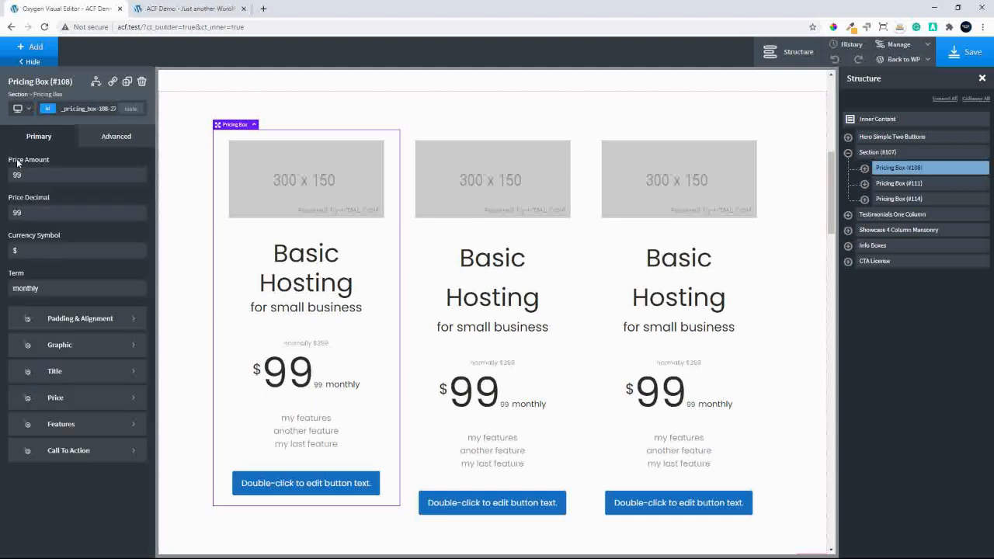
Exclude the image from the first pricing box's graphic settings
{"action": "left_click", "coordinate": [67, 346]}
{"action": "left_click", "coordinate": [108, 201]}
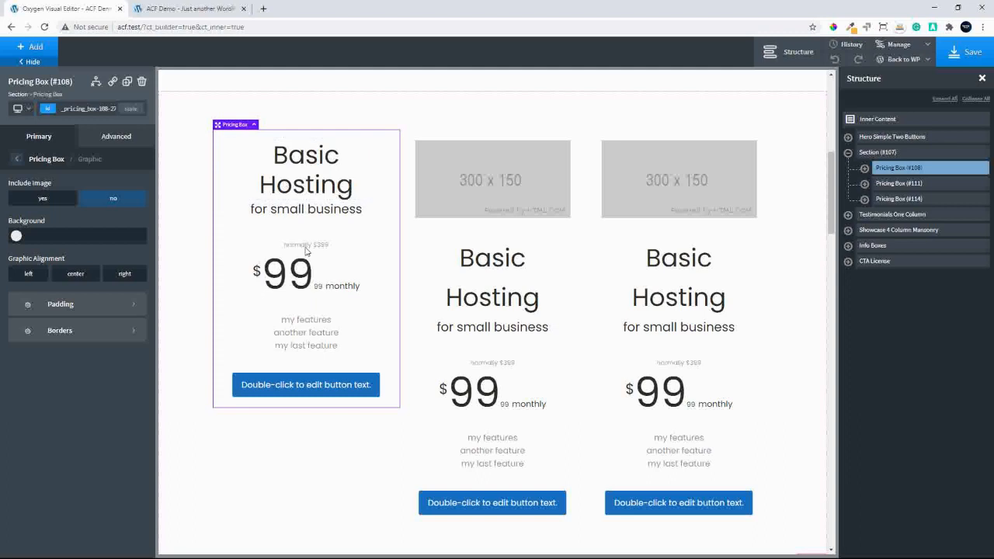
{"action": "left_click", "coordinate": [17, 157]}
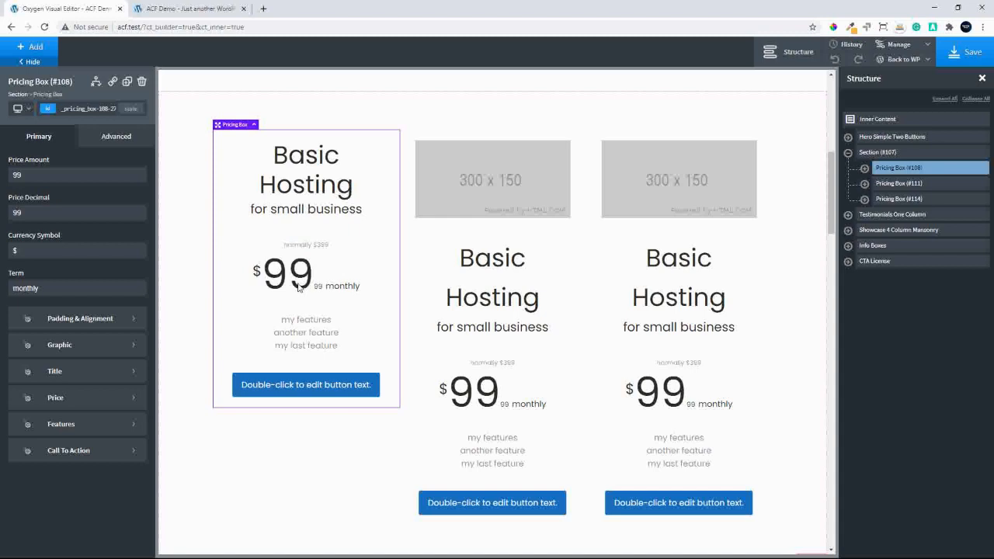
Give the first pricing box's price a vertical layout with center alignment
{"action": "left_click", "coordinate": [88, 399]}
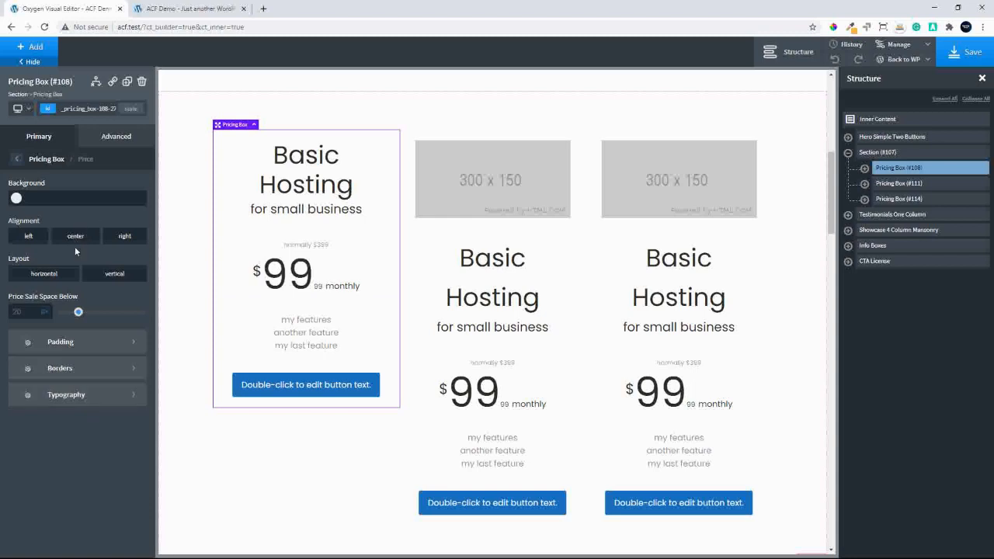
{"action": "left_click", "coordinate": [114, 274]}
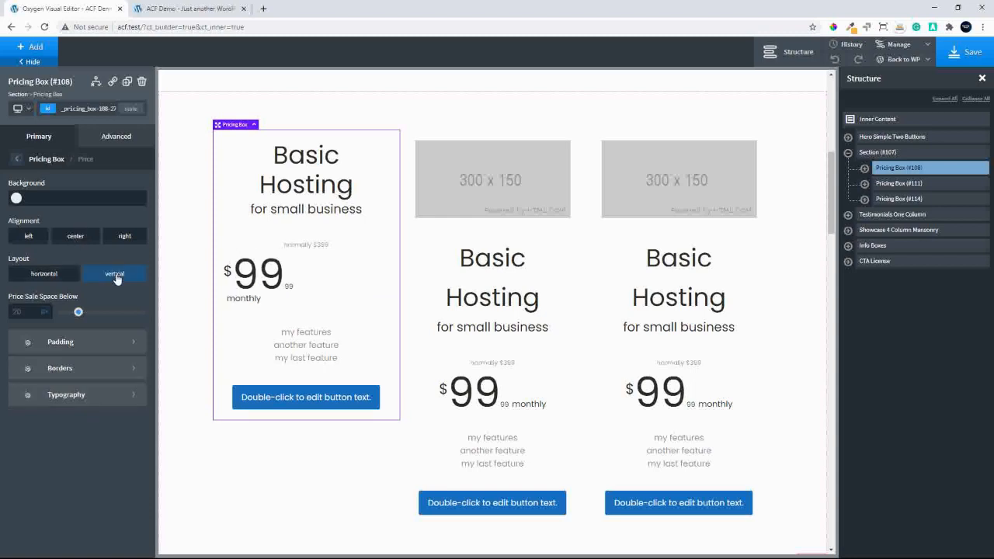
{"action": "left_click", "coordinate": [75, 237]}
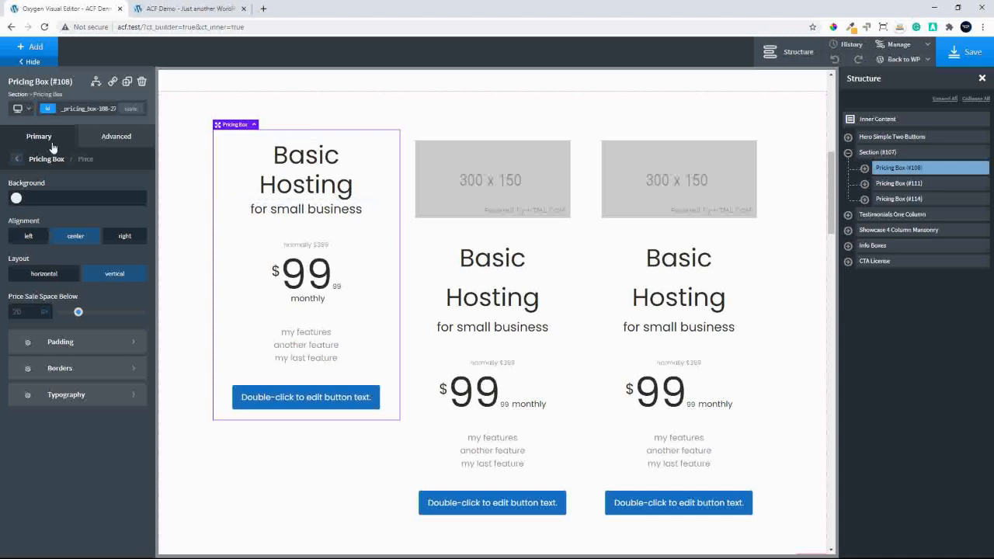
{"action": "left_click", "coordinate": [16, 160]}
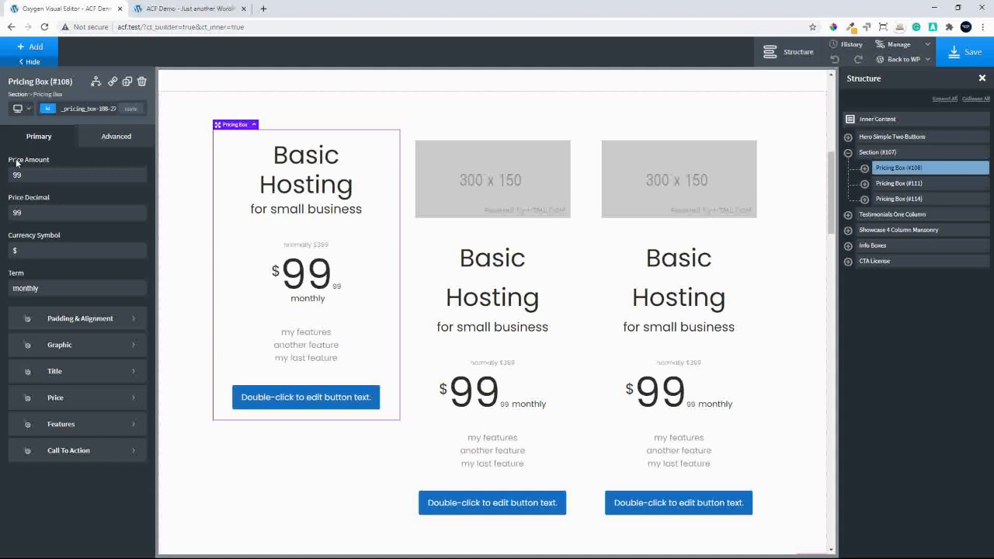
Set the title background of the first pricing box to the red #bf0000
{"action": "left_click", "coordinate": [66, 372]}
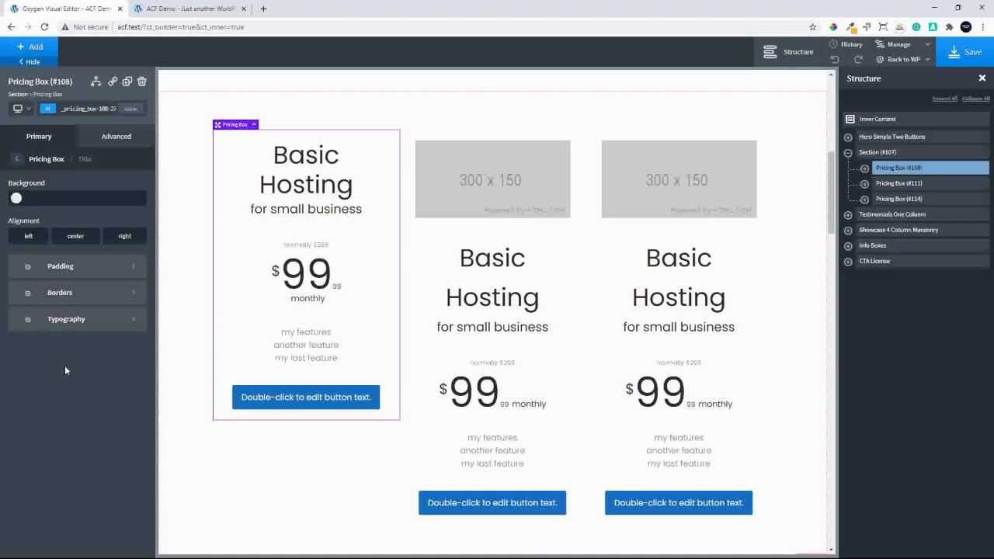
{"action": "left_click", "coordinate": [16, 199]}
{"action": "mouse_move", "coordinate": [53, 251]}
{"action": "left_mouse_down"}
{"action": "mouse_move", "coordinate": [86, 216]}
{"action": "mouse_move", "coordinate": [101, 220]}
{"action": "mouse_move", "coordinate": [102, 232]}
{"action": "mouse_move", "coordinate": [115, 216]}
{"action": "mouse_move", "coordinate": [115, 236]}
{"action": "mouse_move", "coordinate": [124, 232]}
{"action": "left_mouse_up"}
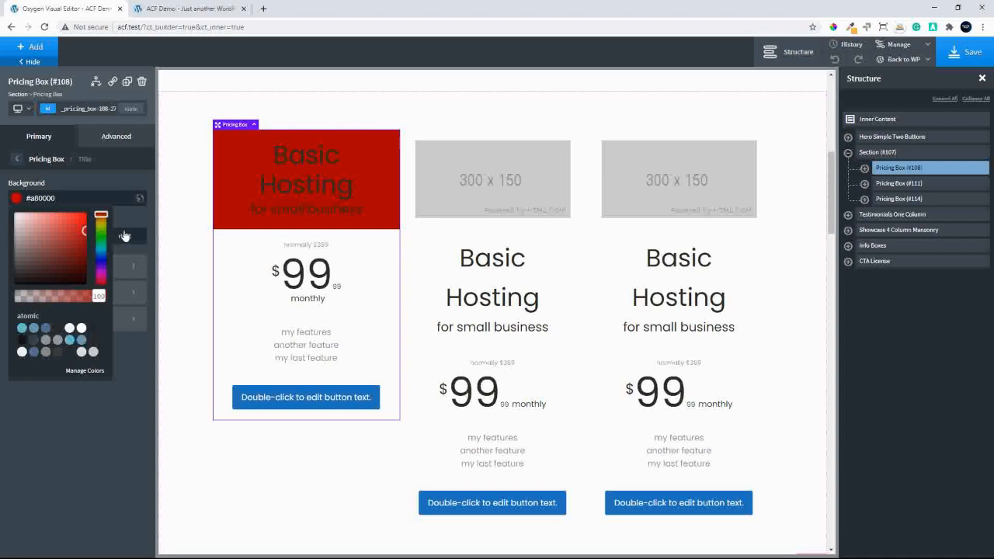
{"action": "left_click", "coordinate": [277, 206]}
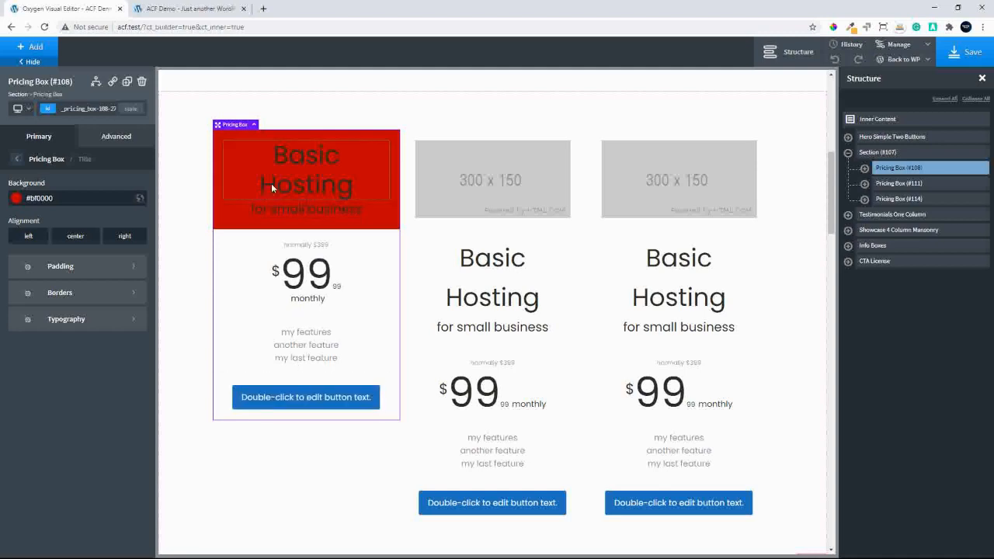
Color the first pricing box's title text with the atomic White swatch
{"action": "left_click", "coordinate": [53, 329]}
{"action": "left_click", "coordinate": [67, 191]}
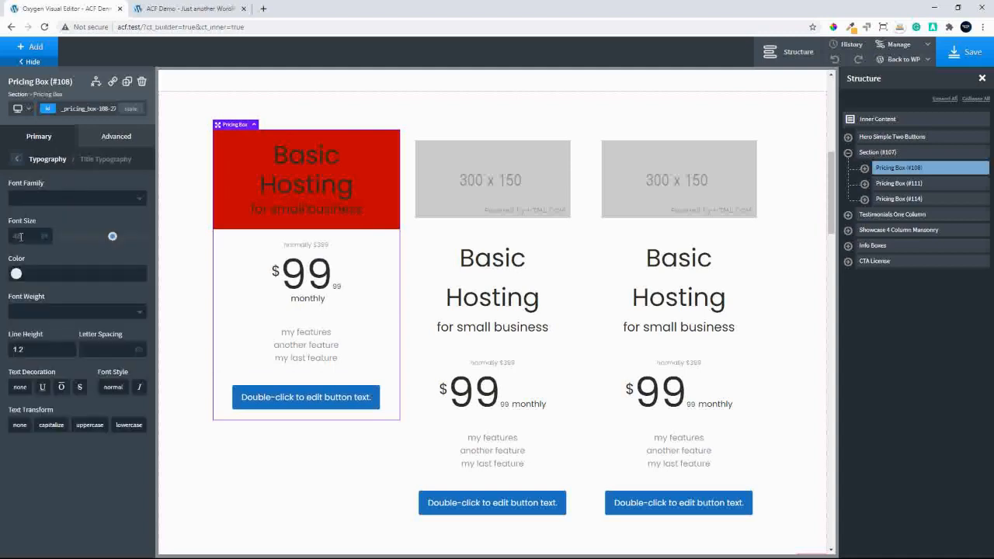
{"action": "left_click", "coordinate": [17, 273]}
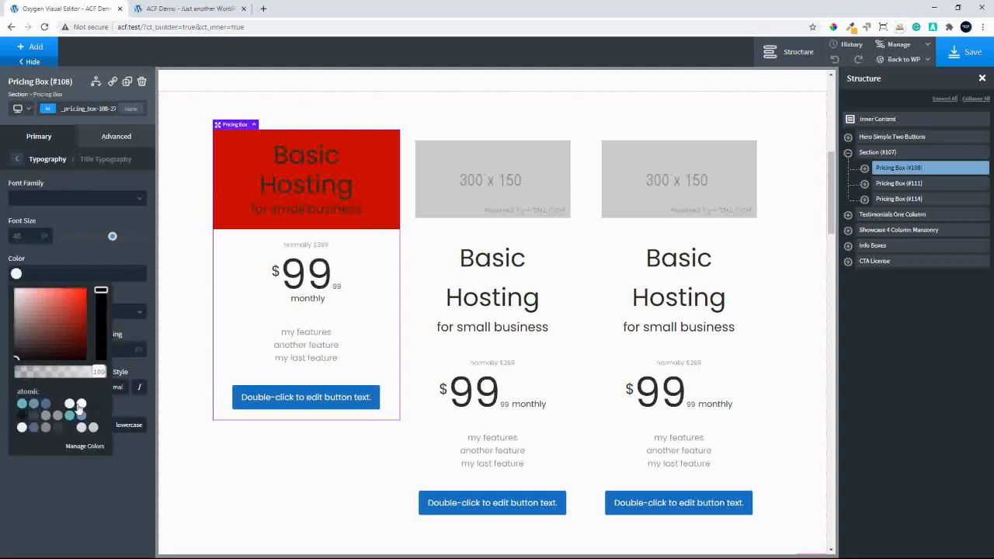
{"action": "left_click", "coordinate": [80, 403]}
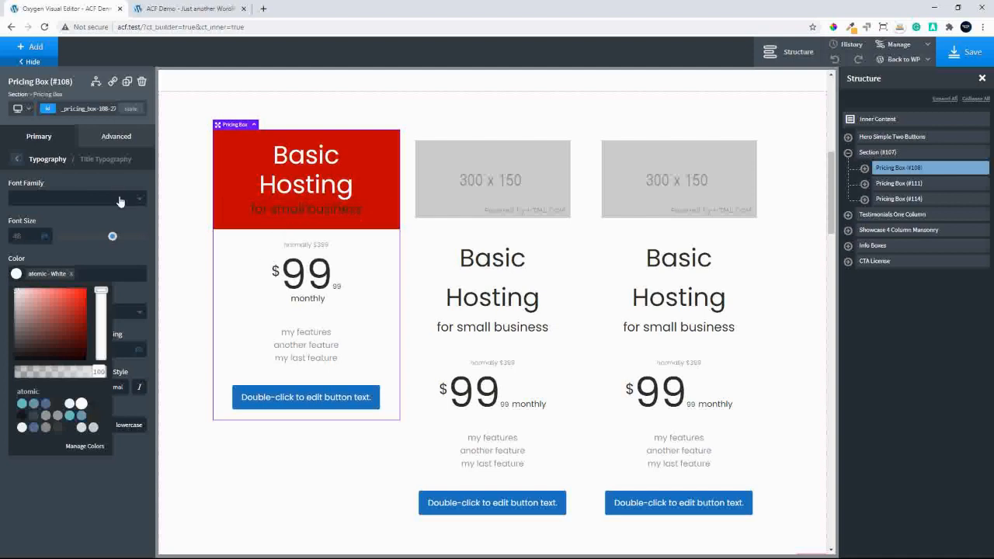
Color the first pricing box's subtitle text with the atomic White swatch
{"action": "left_click", "coordinate": [17, 159]}
{"action": "left_click", "coordinate": [62, 226]}
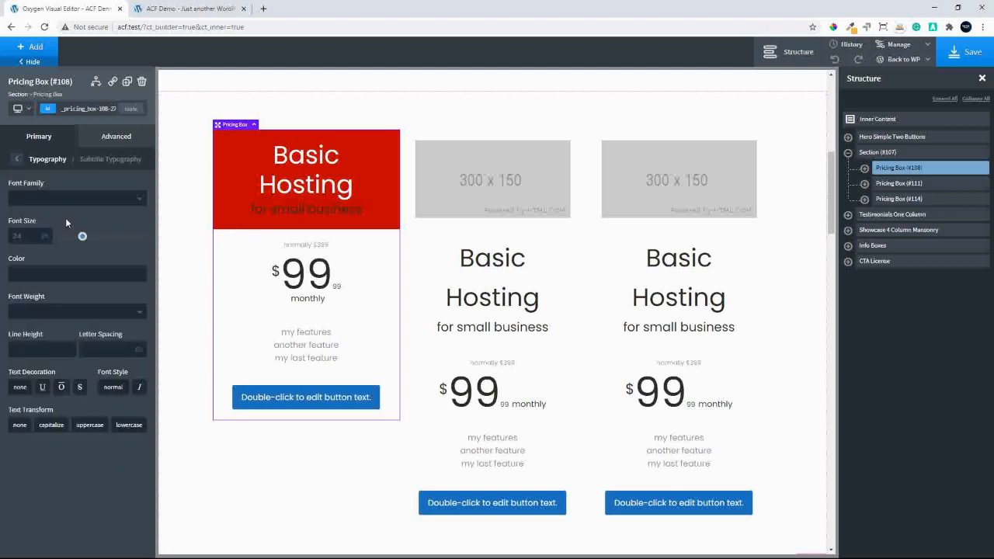
{"action": "left_click", "coordinate": [17, 273]}
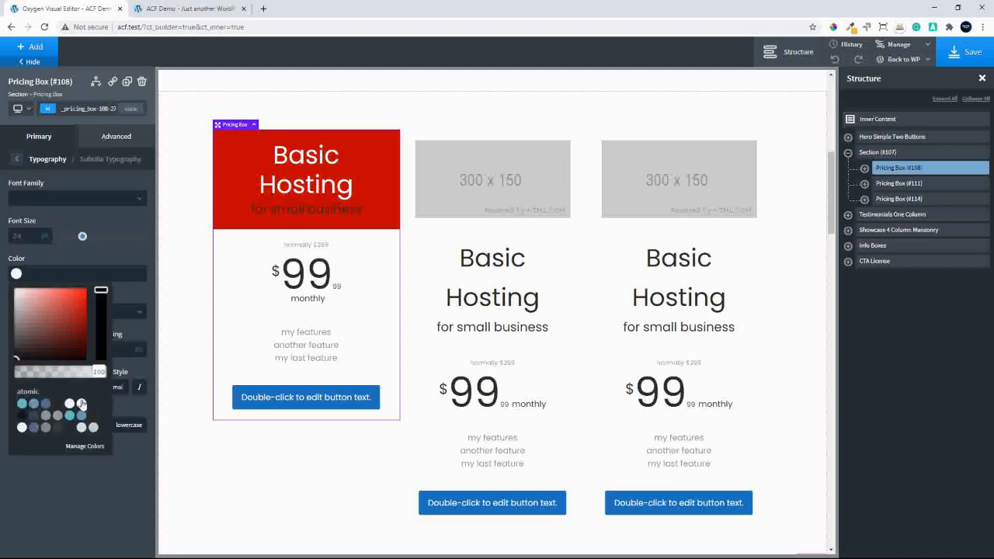
{"action": "left_click", "coordinate": [80, 403]}
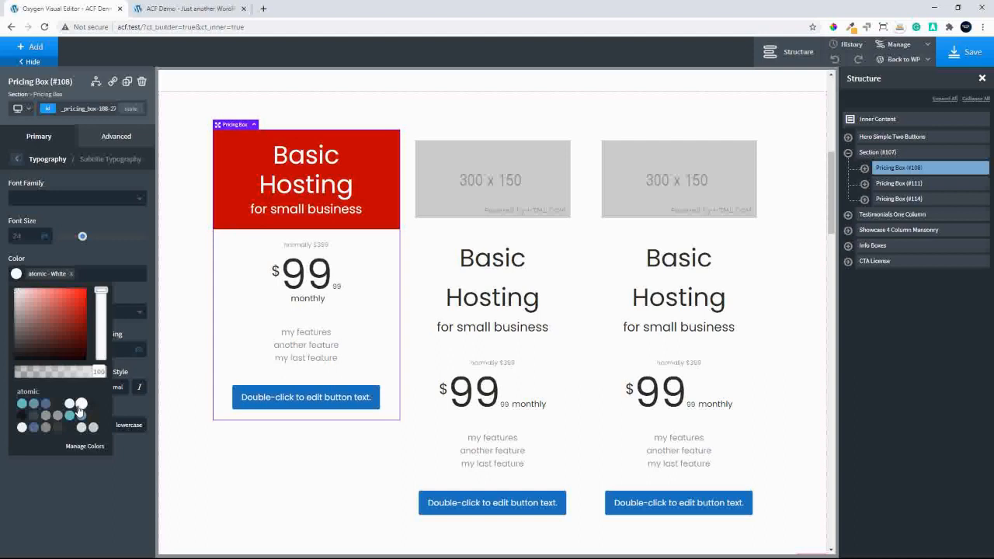
{"action": "left_click", "coordinate": [92, 254]}
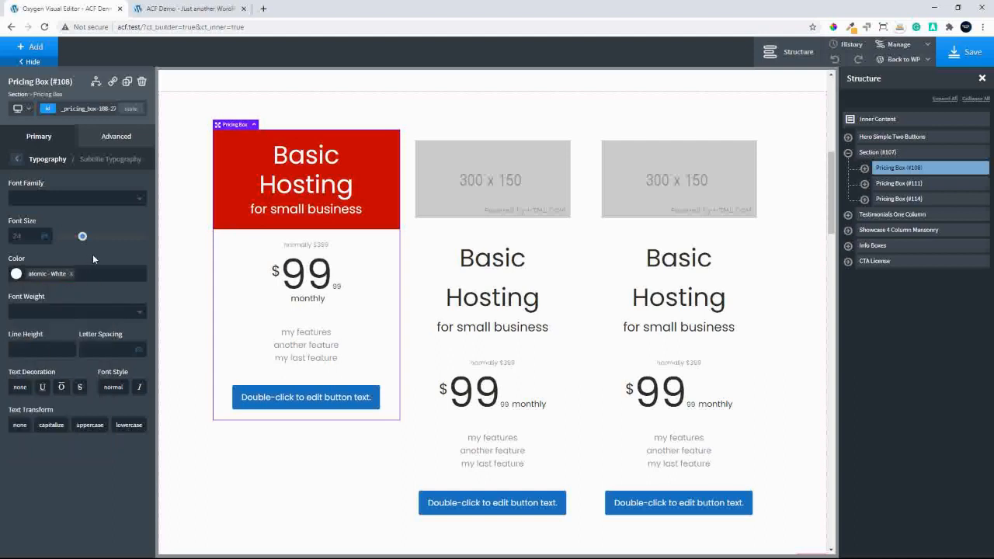
Try the italic font style on the first pricing box's subtitle and switch it off again
{"action": "left_click", "coordinate": [138, 388]}
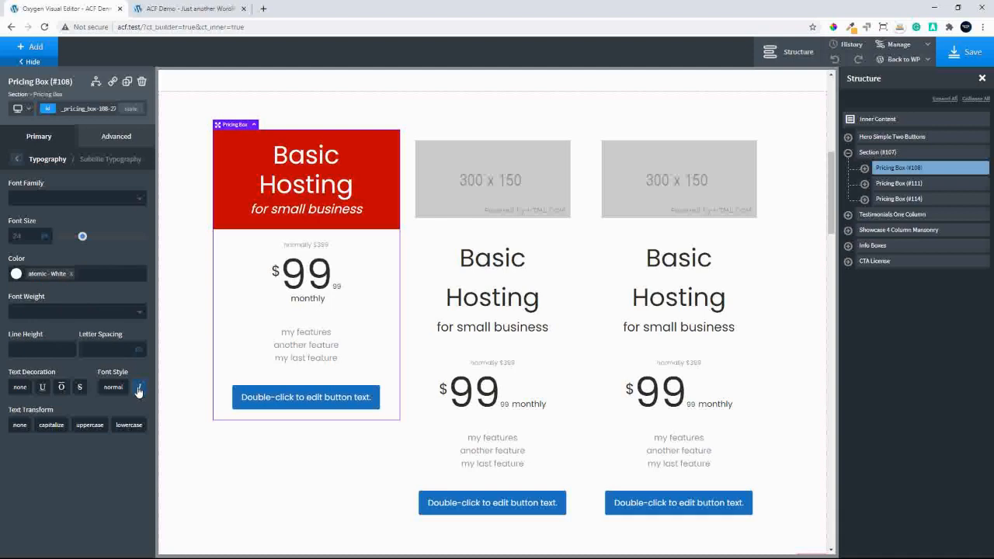
{"action": "left_click", "coordinate": [139, 388]}
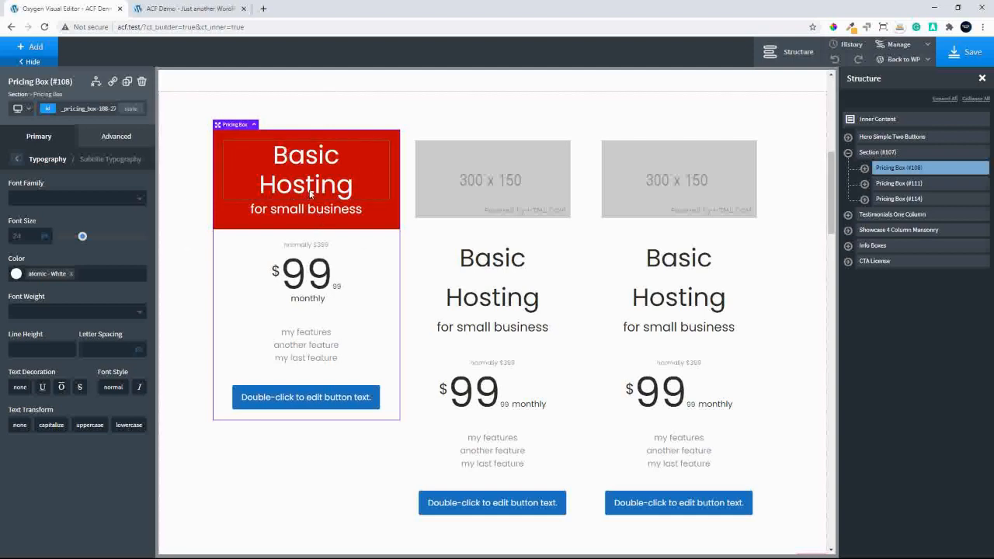
{"action": "left_click", "coordinate": [16, 160]}
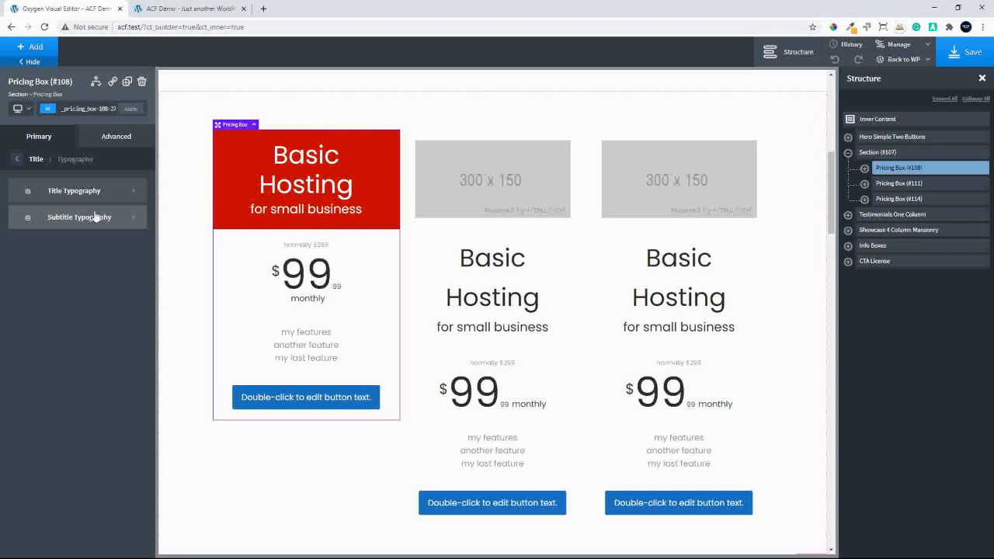
Set the top and bottom padding of the first pricing box's title to 50 px
{"action": "left_click", "coordinate": [17, 159]}
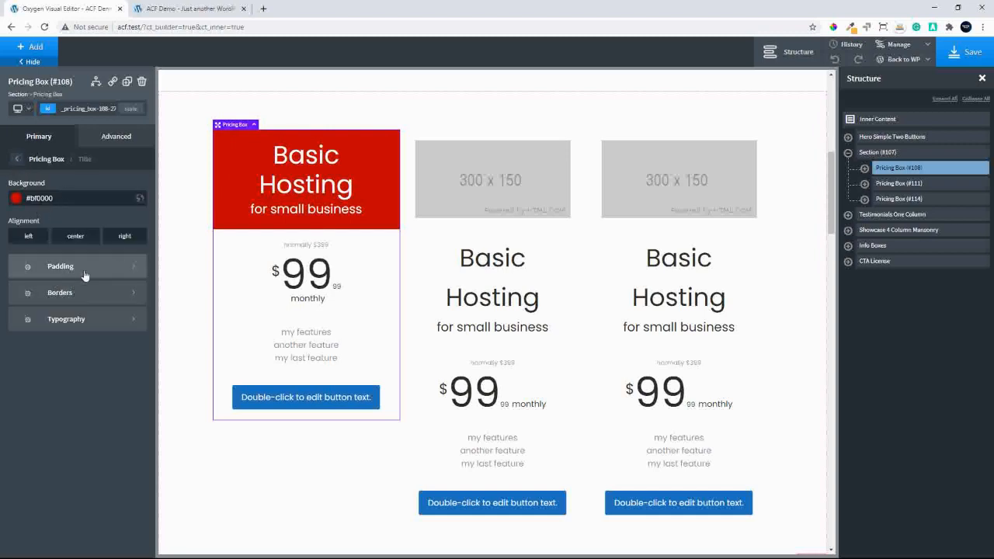
{"action": "left_click", "coordinate": [68, 267]}
{"action": "left_click", "coordinate": [76, 198]}
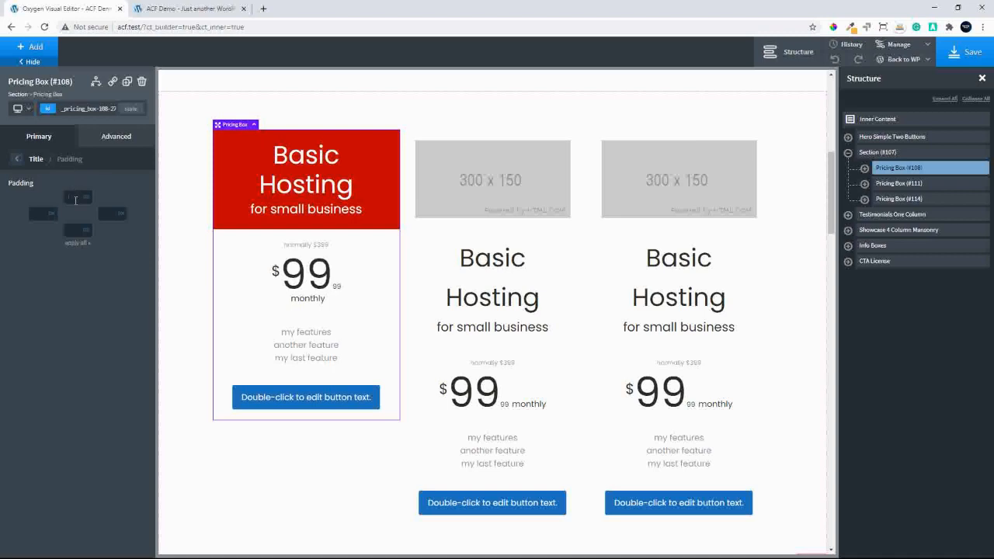
{"action": "type", "text": "50"}
{"action": "left_click", "coordinate": [77, 229]}
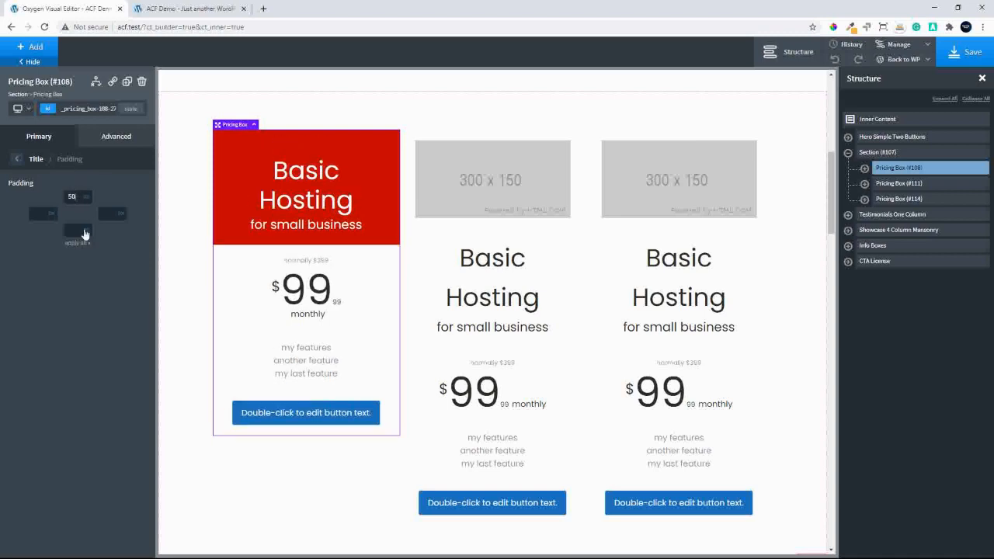
{"action": "type", "text": "50"}
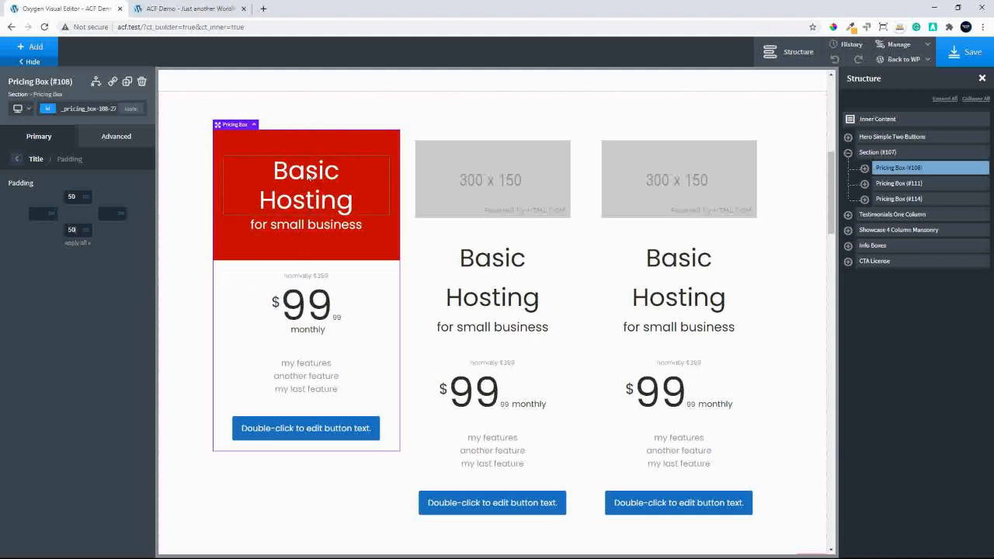
Clear the title's top and bottom padding and return to the pricing box's primary settings
{"action": "double_click", "coordinate": [78, 196]}
{"action": "key", "text": "BackSpace"}
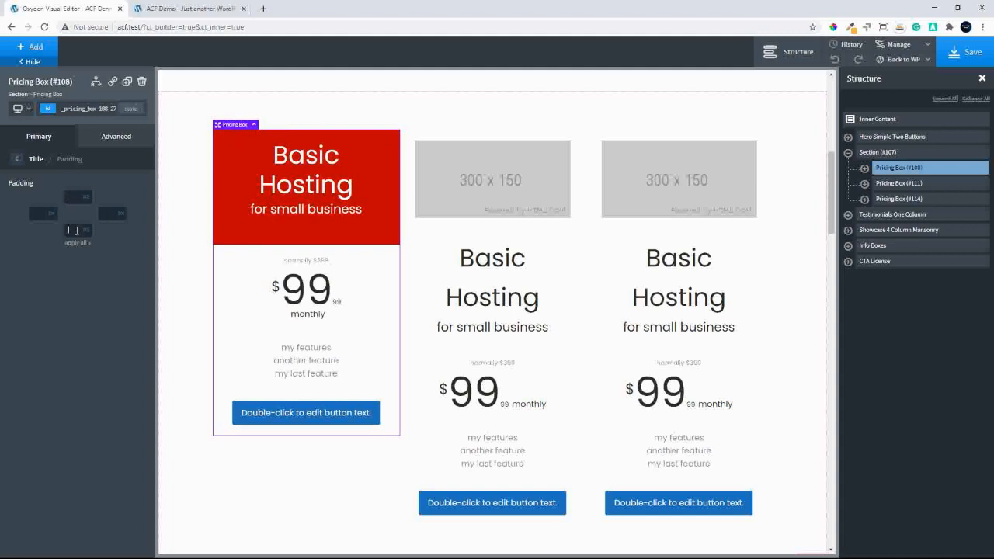
{"action": "key", "text": "BackSpace"}
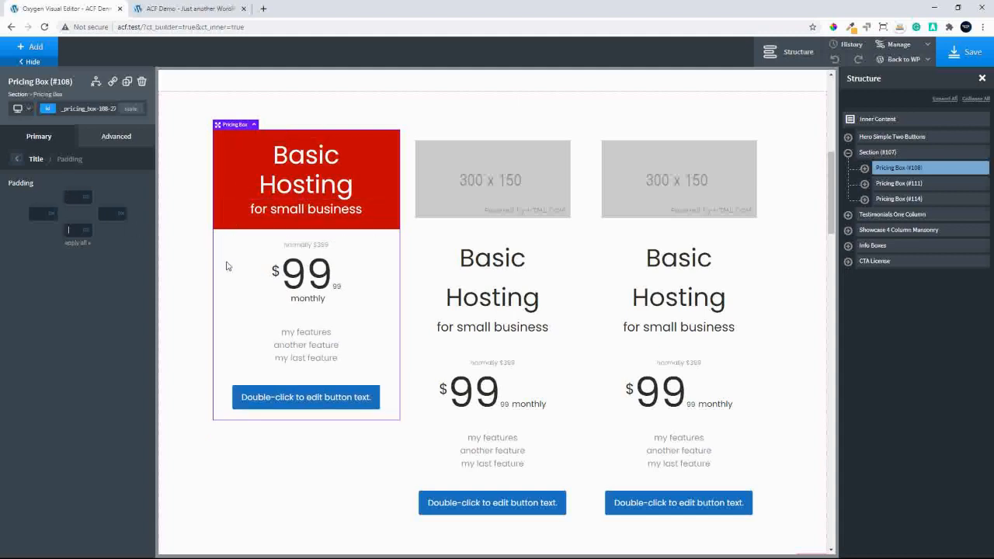
{"action": "left_click", "coordinate": [18, 165]}
{"action": "left_click", "coordinate": [17, 162]}
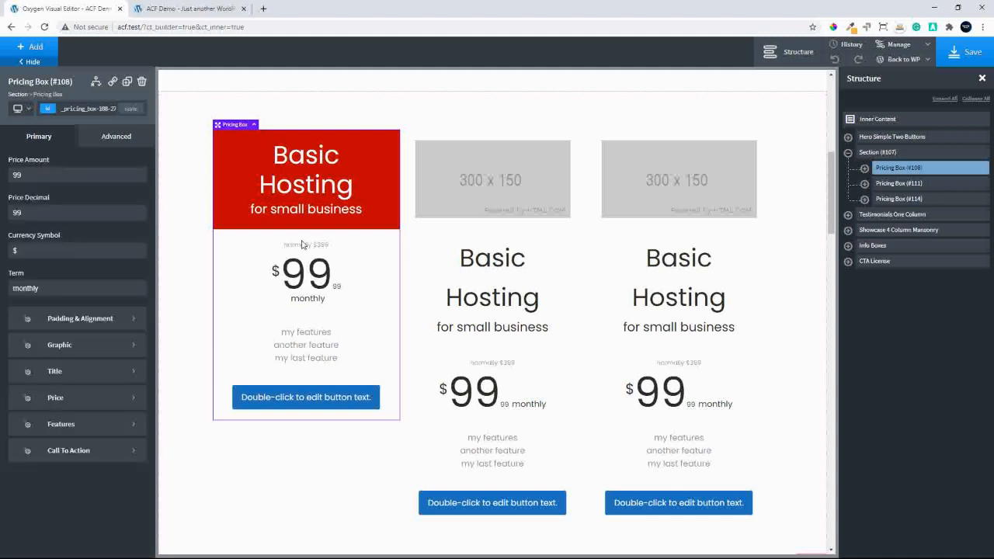
Set the price background of the first pricing box to the light red #ff7070
{"action": "left_click", "coordinate": [78, 400]}
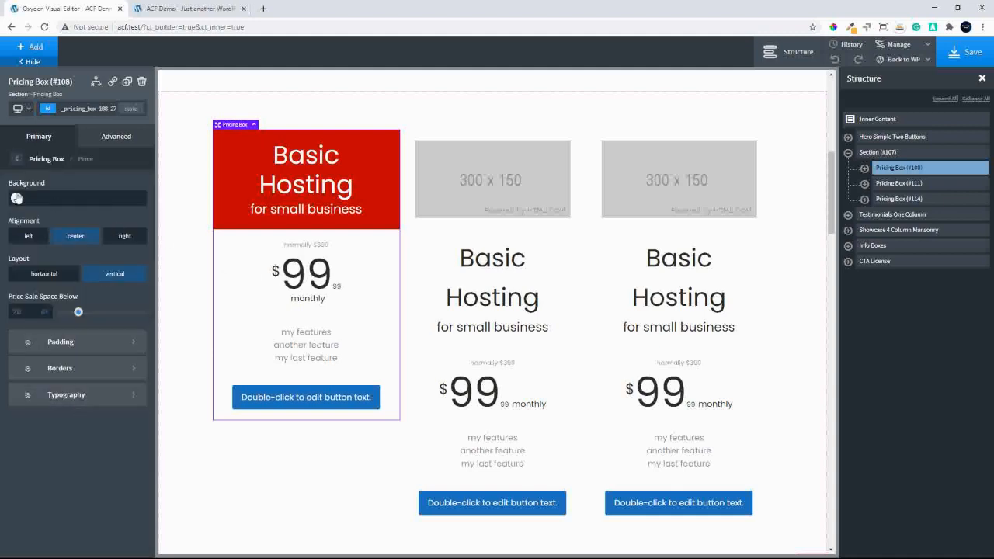
{"action": "left_click", "coordinate": [16, 197]}
{"action": "left_click_drag", "start_coordinate": [79, 225], "coordinate": [54, 205]}
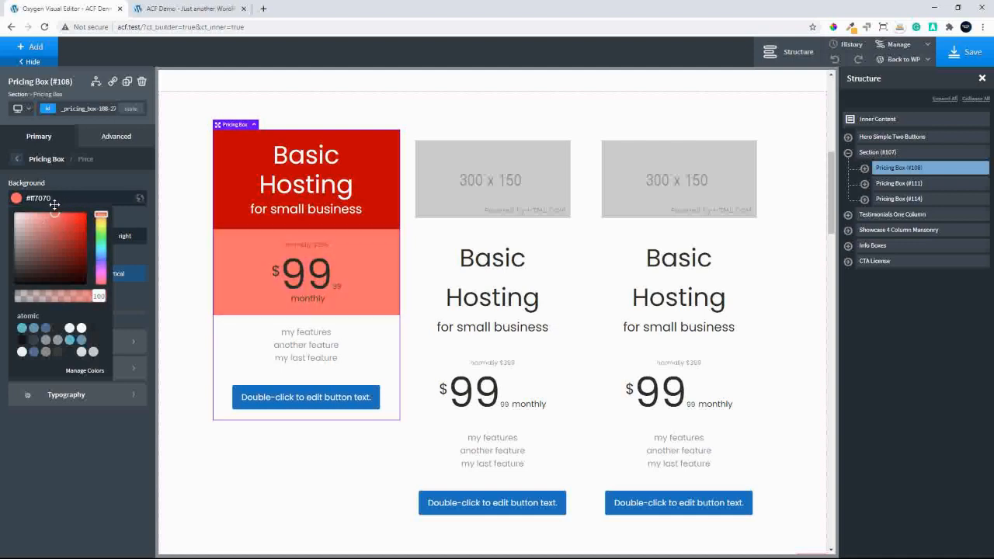
Set the currency symbol colour in the first pricing box's price to atomic - White
{"action": "left_click", "coordinate": [91, 173]}
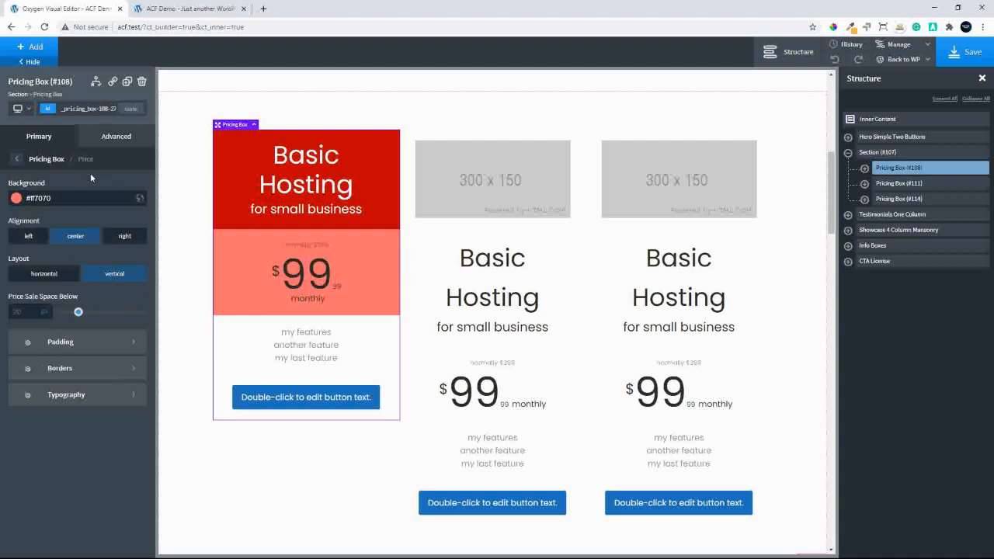
{"action": "left_click", "coordinate": [60, 396]}
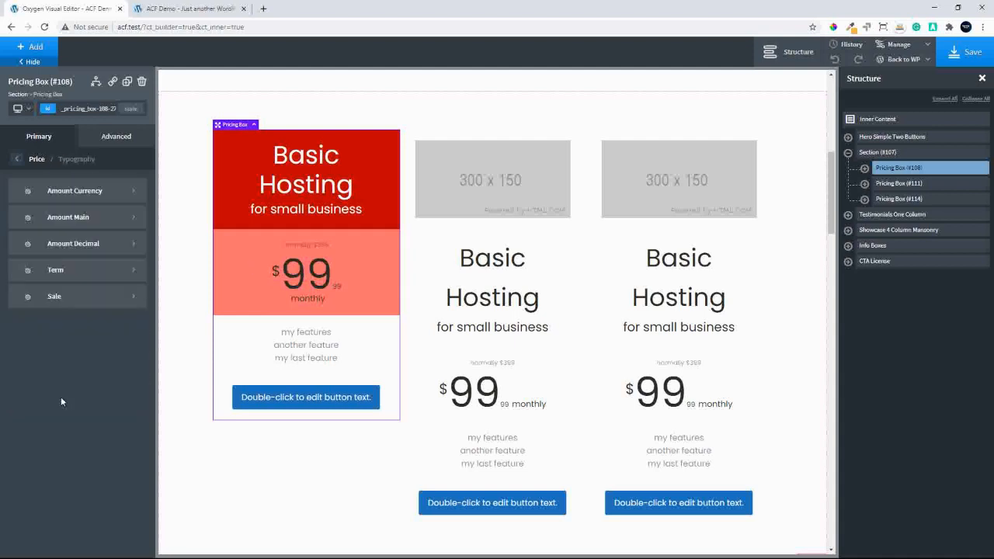
{"action": "left_click", "coordinate": [83, 193]}
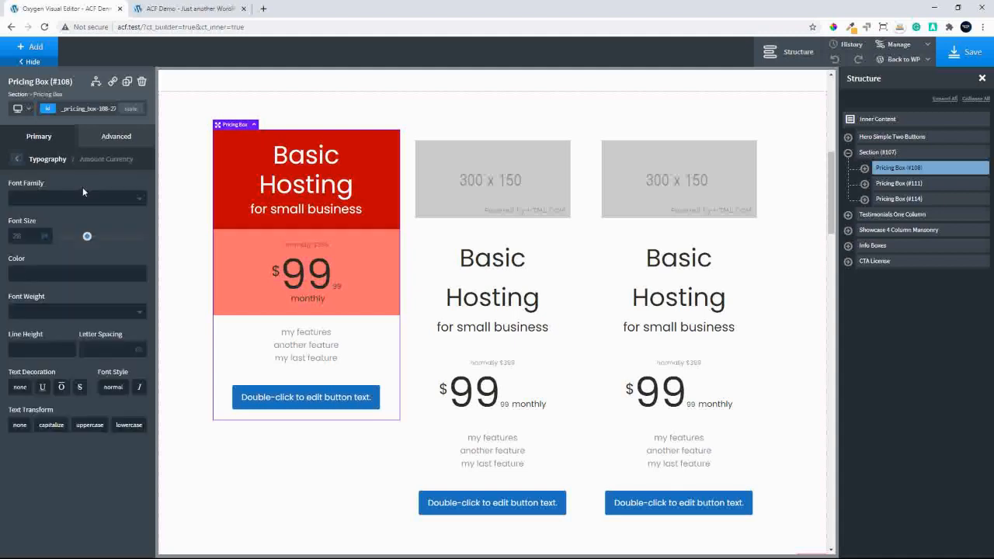
{"action": "left_click", "coordinate": [17, 274]}
{"action": "left_click", "coordinate": [80, 403]}
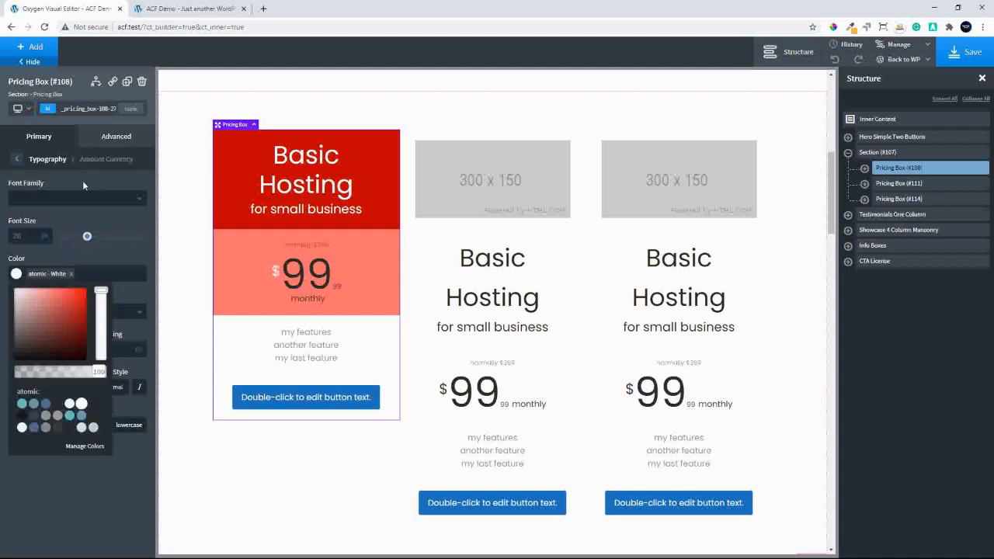
{"action": "left_click", "coordinate": [17, 159]}
{"action": "left_click", "coordinate": [17, 159]}
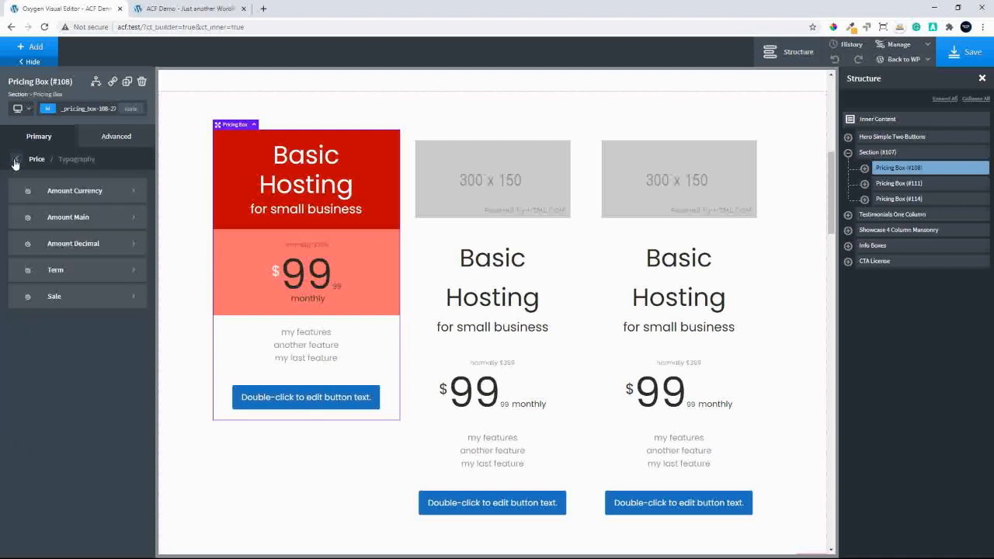
Set the main price amount's colour in the first pricing box to atomic - White
{"action": "left_click", "coordinate": [75, 219]}
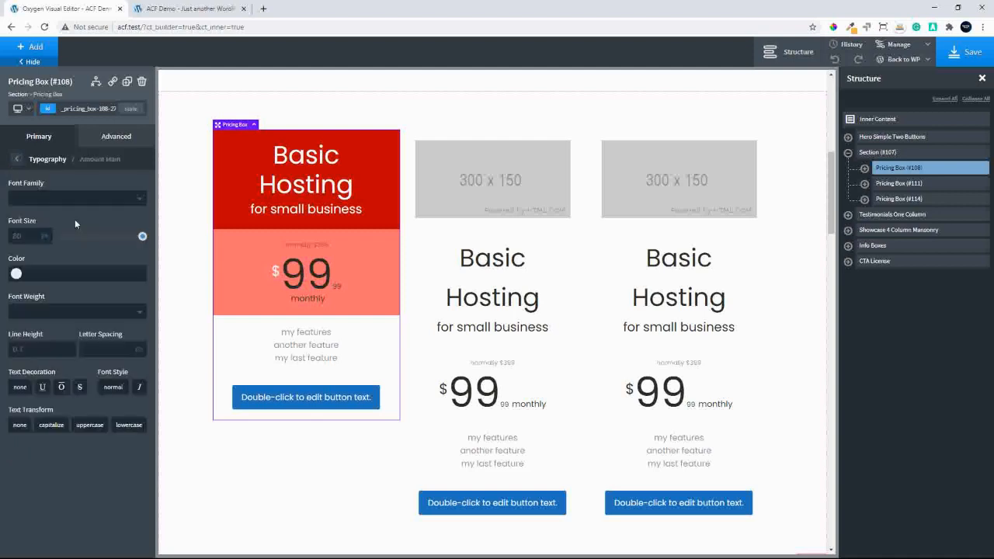
{"action": "left_click", "coordinate": [17, 274]}
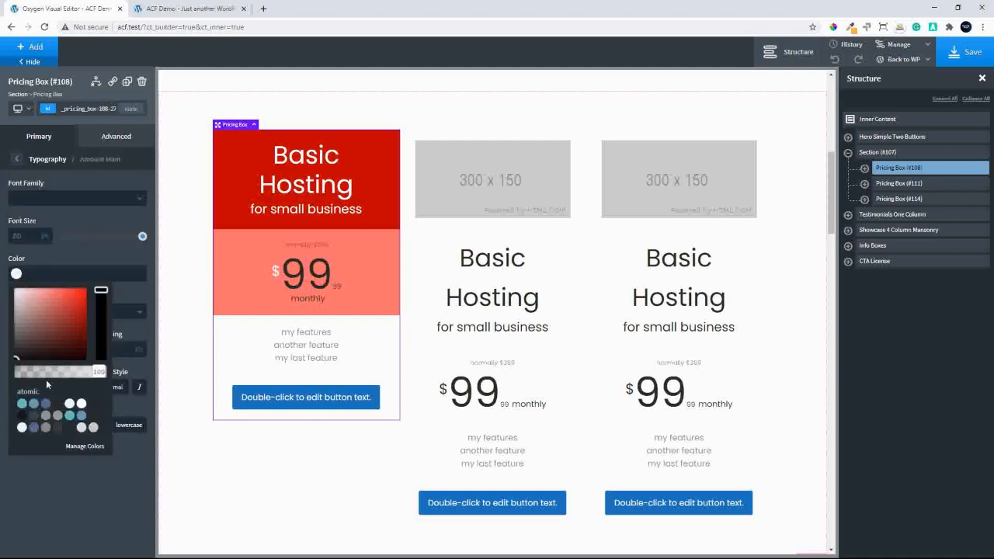
{"action": "left_click", "coordinate": [81, 403]}
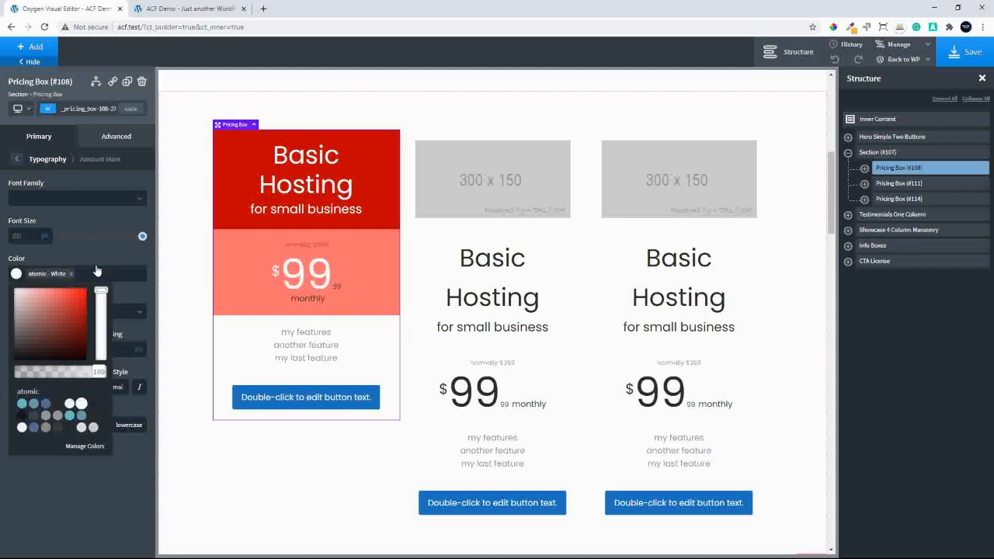
{"action": "left_click", "coordinate": [98, 263]}
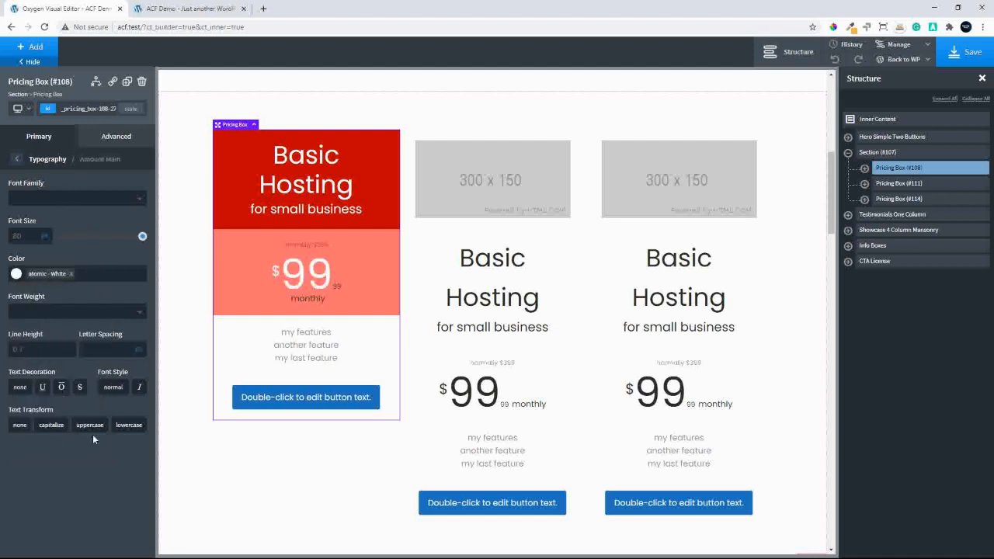
{"action": "left_click", "coordinate": [16, 158]}
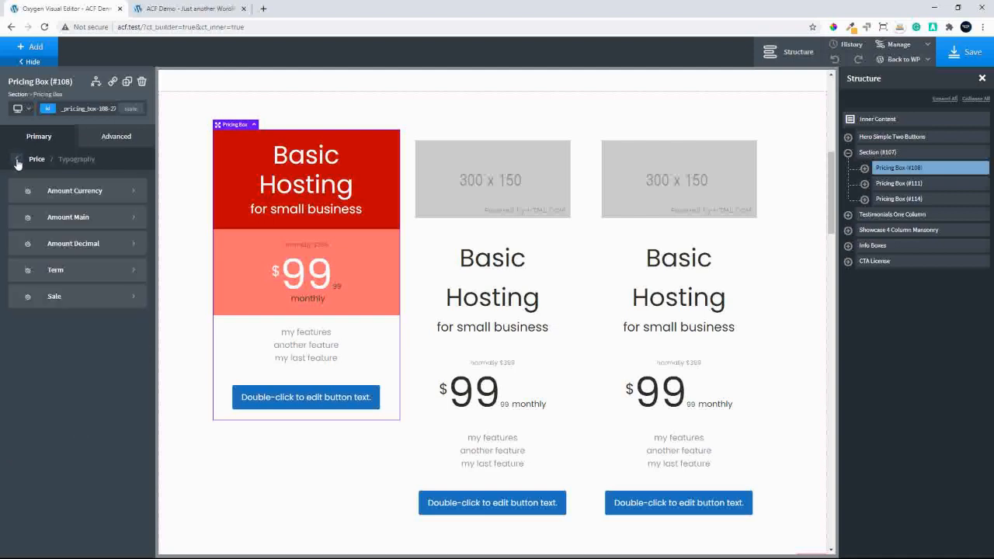
Set the price's decimal amount in the first pricing box to atomic - White with a 20 px font size
{"action": "left_click", "coordinate": [78, 243]}
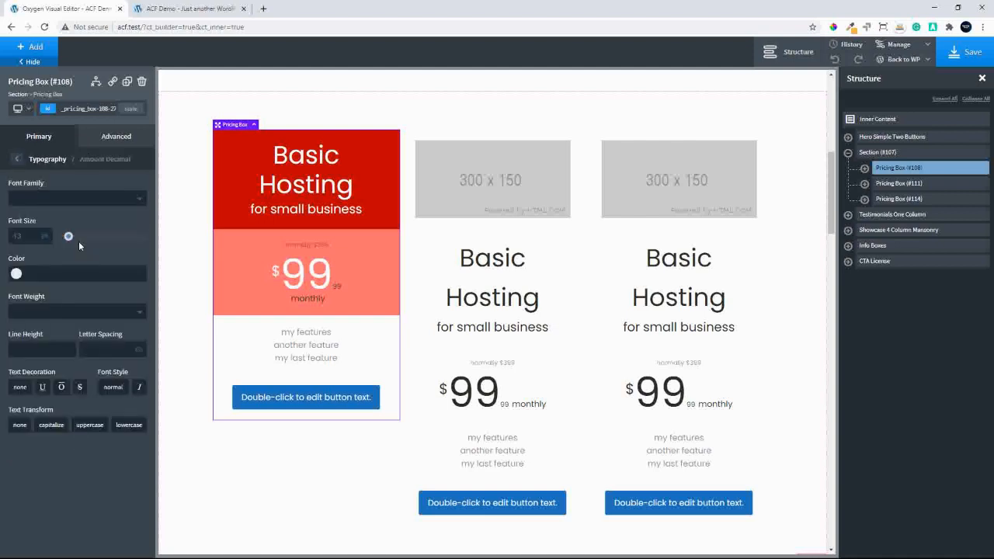
{"action": "left_click", "coordinate": [16, 274]}
{"action": "left_click", "coordinate": [81, 404]}
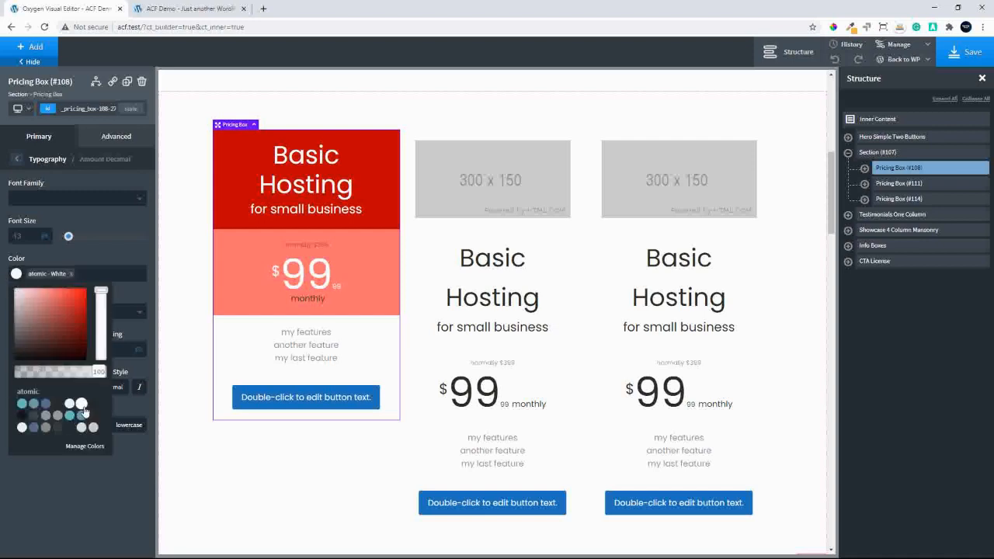
{"action": "left_click", "coordinate": [115, 226]}
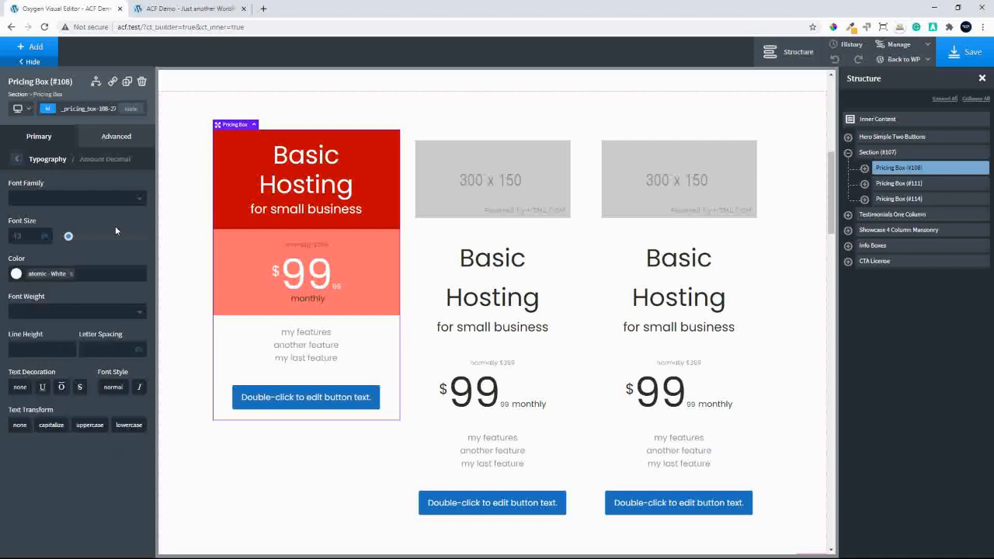
{"action": "left_click", "coordinate": [24, 236]}
{"action": "type", "text": "20"}
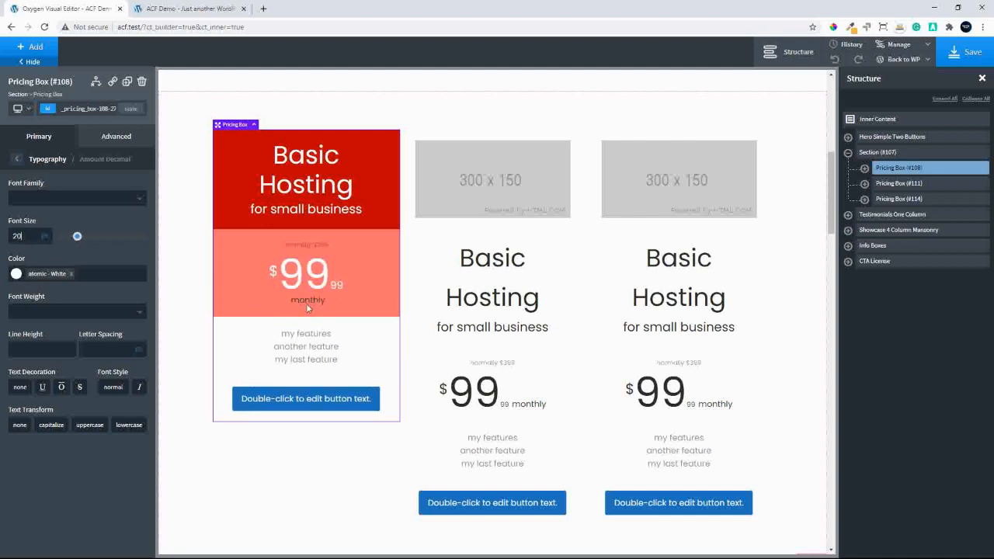
{"action": "left_click", "coordinate": [17, 159]}
Set the colour of the price term text in the first pricing box to atomic - White
{"action": "left_click", "coordinate": [69, 272]}
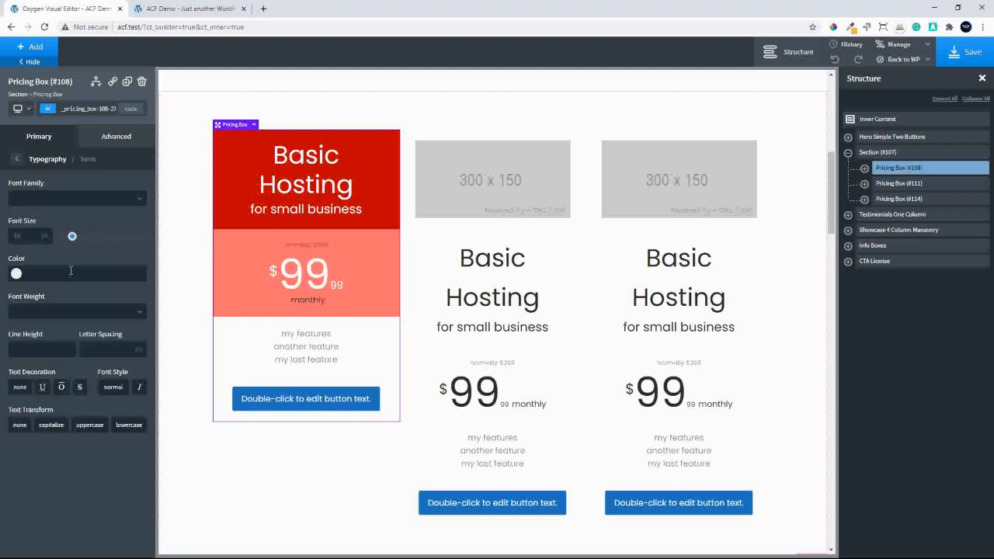
{"action": "left_click", "coordinate": [16, 274]}
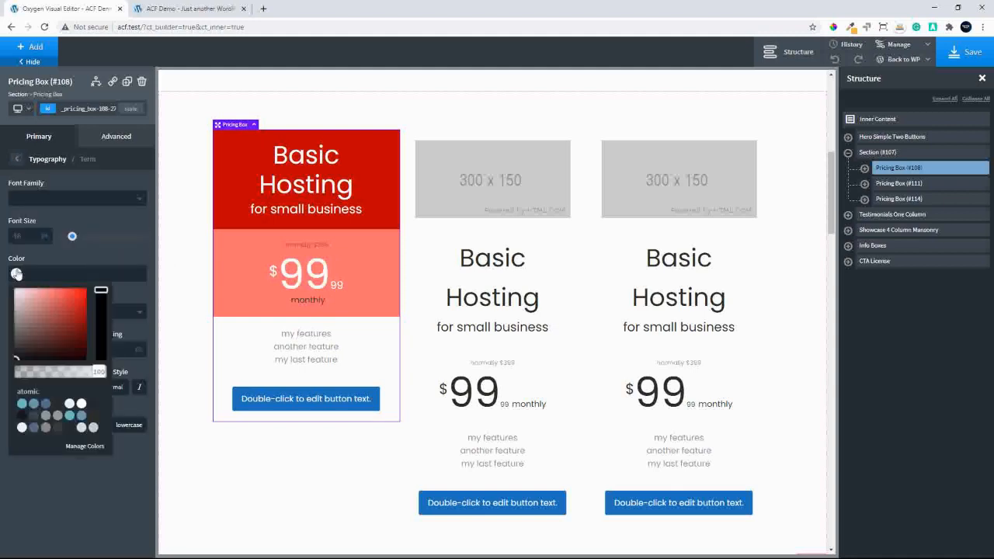
{"action": "left_click", "coordinate": [81, 405]}
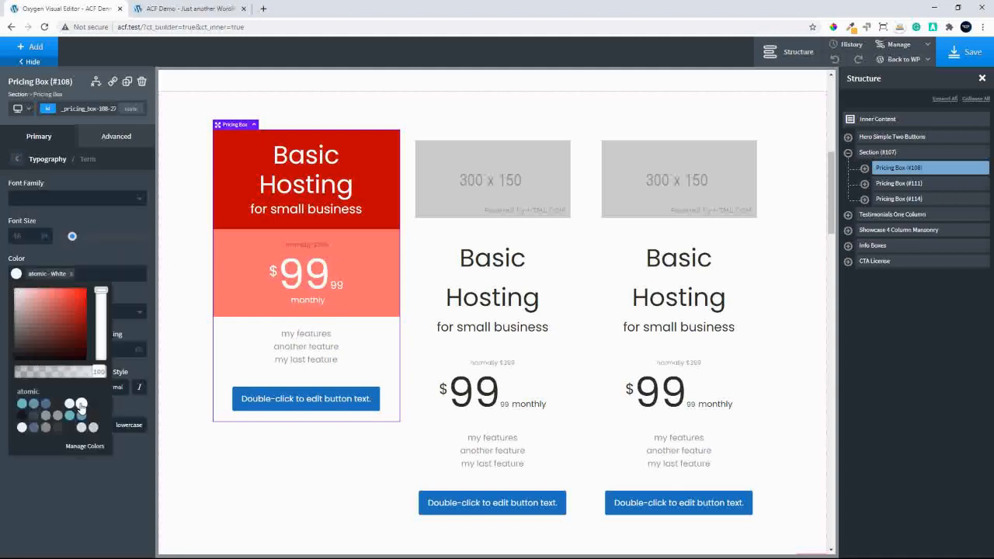
{"action": "left_click", "coordinate": [17, 158]}
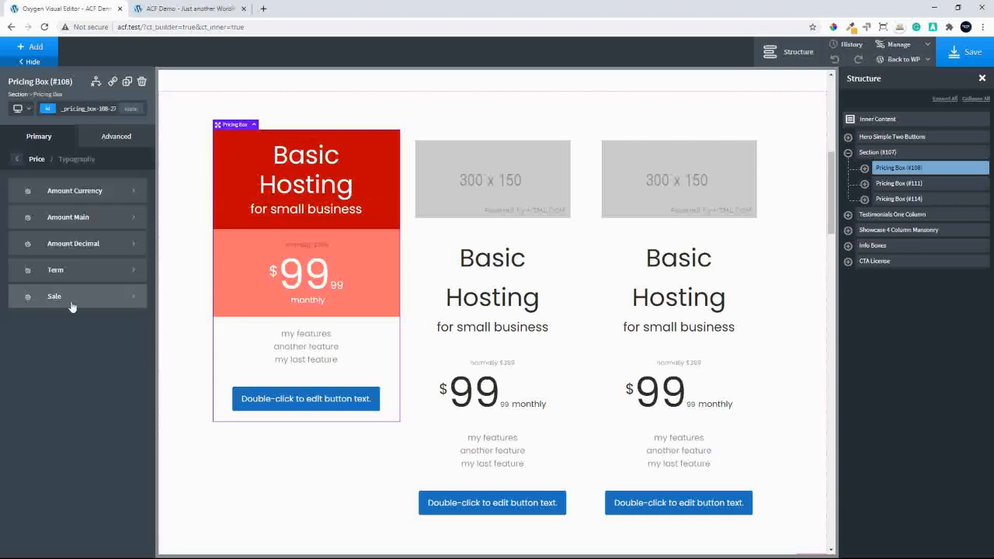
Set the first pricing box's sale text to a 20 px font size and the atomic - White colour
{"action": "left_click", "coordinate": [106, 295]}
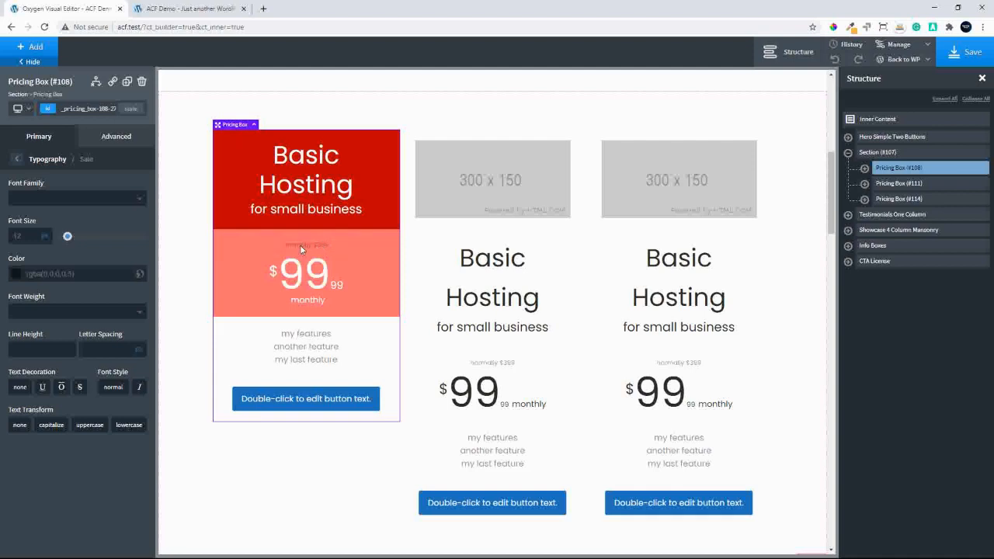
{"action": "left_click", "coordinate": [27, 237]}
{"action": "type", "text": "20"}
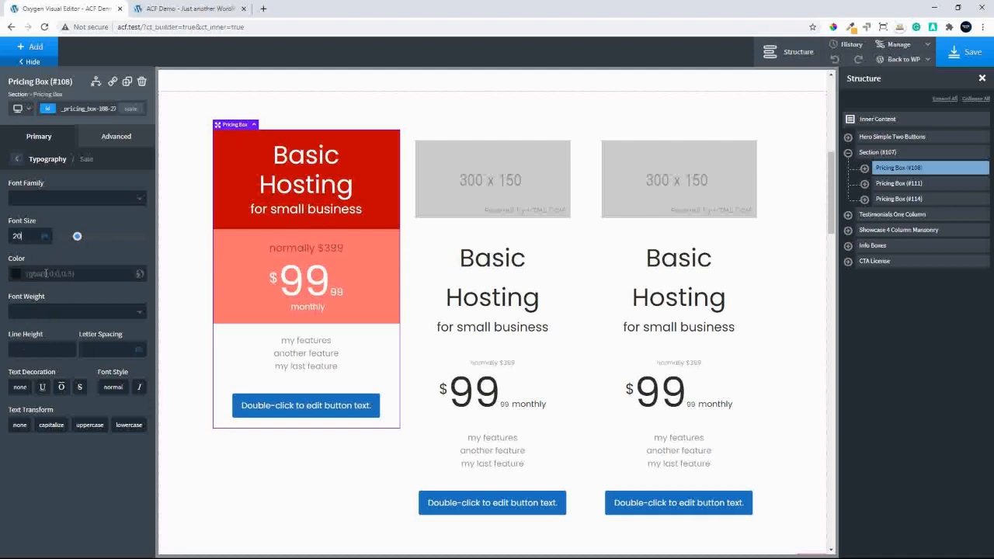
{"action": "left_click", "coordinate": [16, 274]}
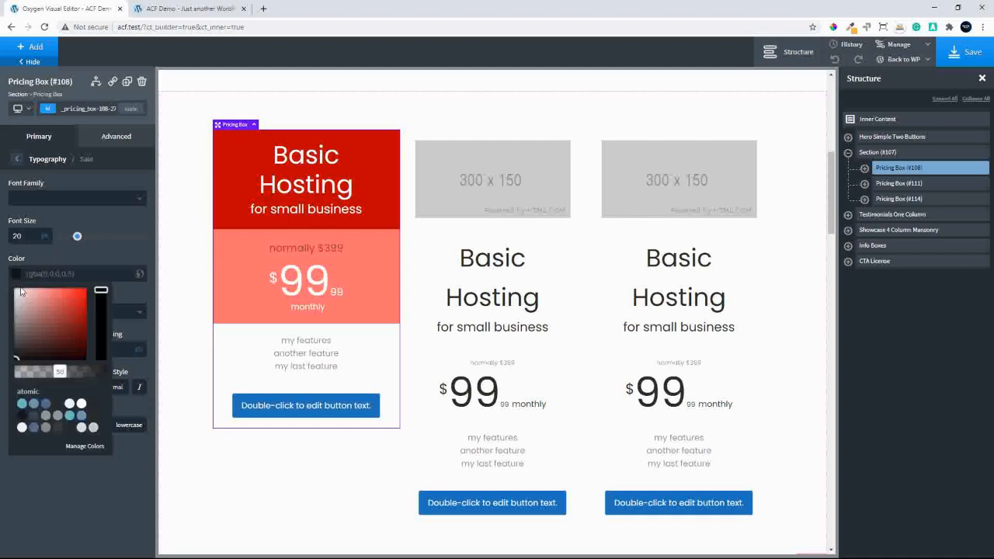
{"action": "left_click", "coordinate": [82, 402]}
{"action": "left_click", "coordinate": [121, 253]}
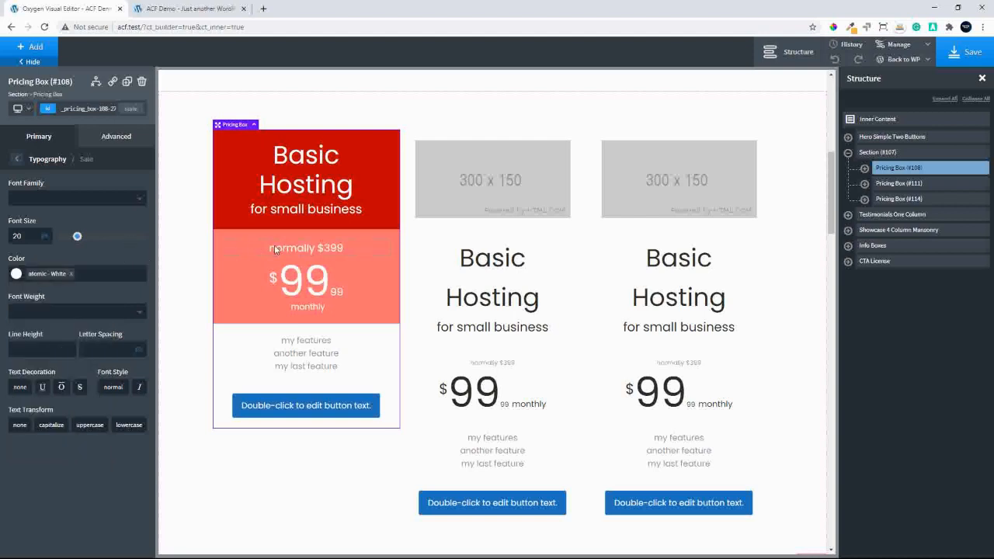
Apply strikethrough to the first pricing box's sale text and return to the box's primary settings
{"action": "left_click", "coordinate": [80, 387]}
{"action": "left_click", "coordinate": [17, 160]}
{"action": "left_click", "coordinate": [17, 159]}
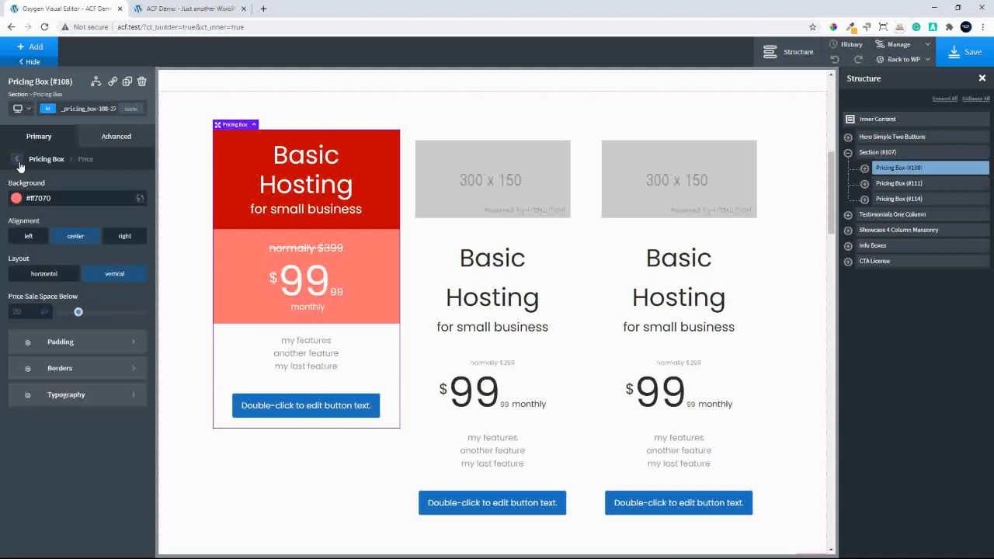
{"action": "left_click", "coordinate": [17, 159]}
Set the features background of the first pricing box to the light pink #ffafaf
{"action": "left_click", "coordinate": [55, 422]}
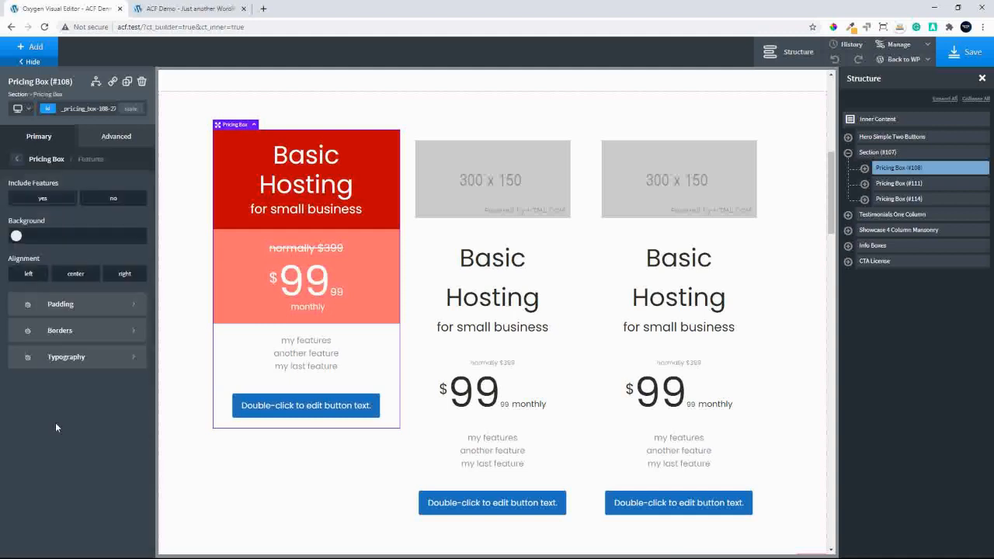
{"action": "left_click", "coordinate": [15, 236]}
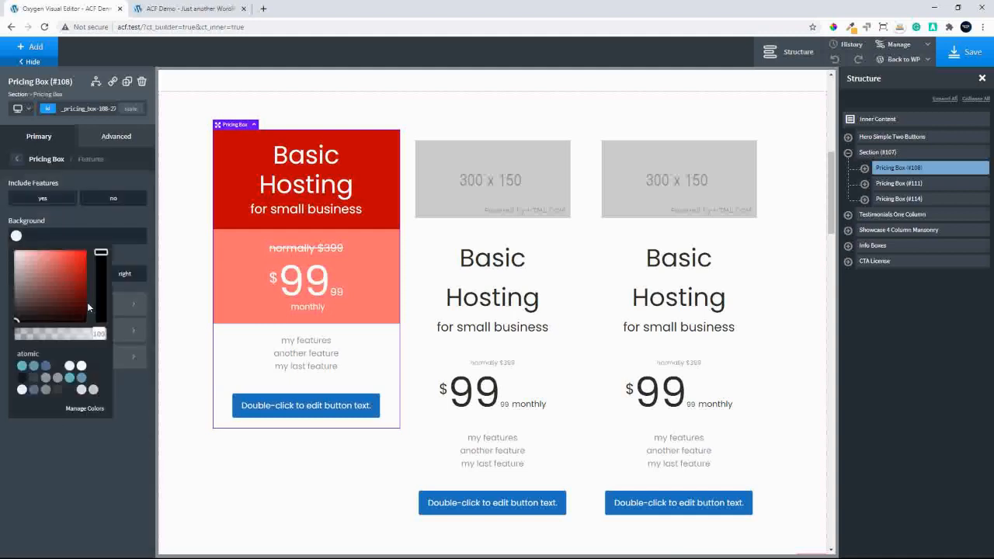
{"action": "left_click", "coordinate": [33, 253]}
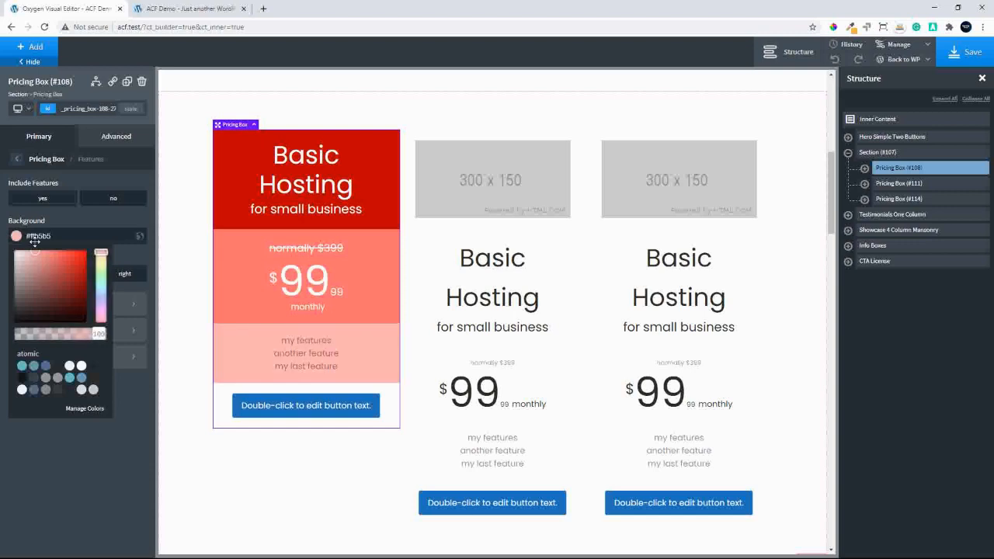
{"action": "left_click_drag", "start_coordinate": [31, 241], "coordinate": [40, 239]}
{"action": "left_click", "coordinate": [63, 215]}
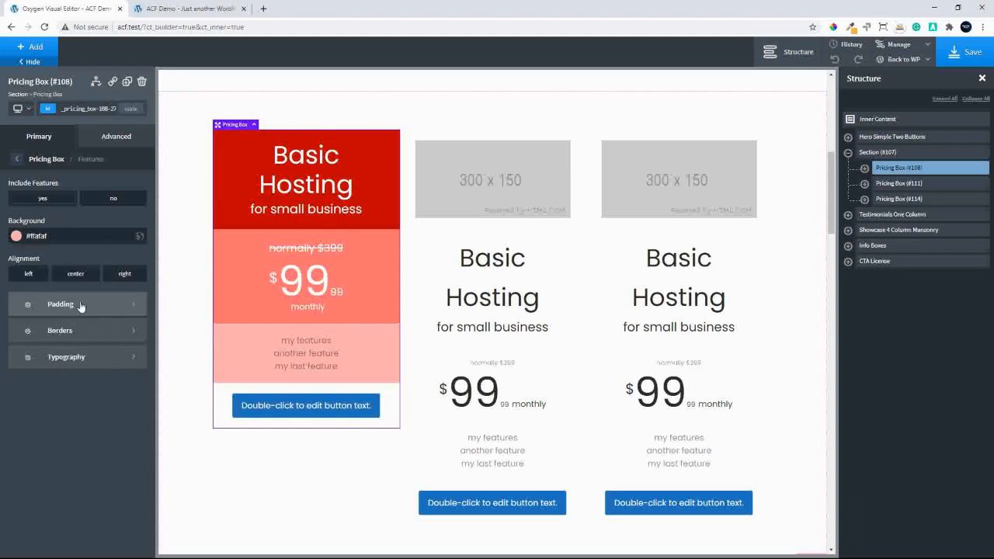
Make the first pricing box's features text fully opaque black #000000 with an 18 px font size
{"action": "left_click", "coordinate": [62, 358]}
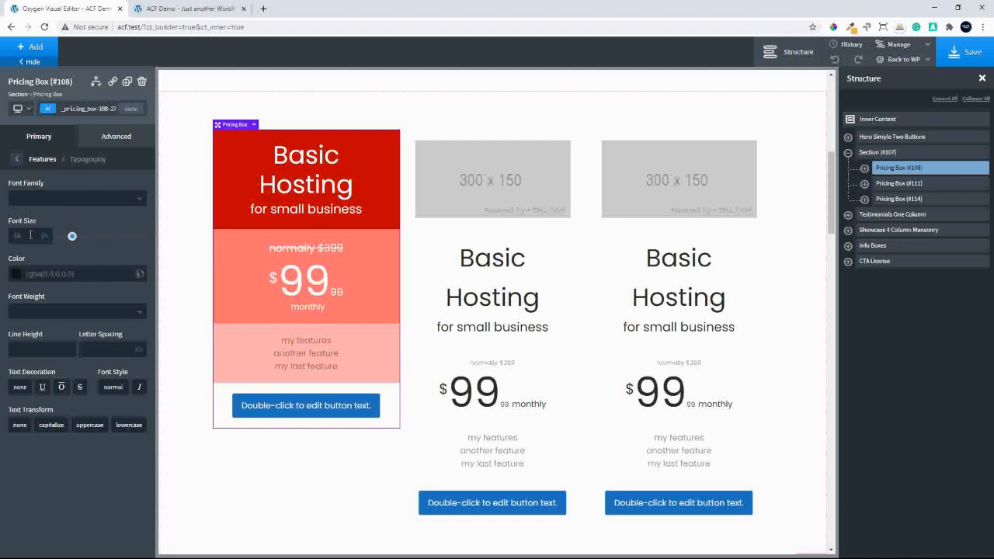
{"action": "left_click", "coordinate": [14, 276]}
{"action": "left_click_drag", "start_coordinate": [59, 371], "coordinate": [124, 370]}
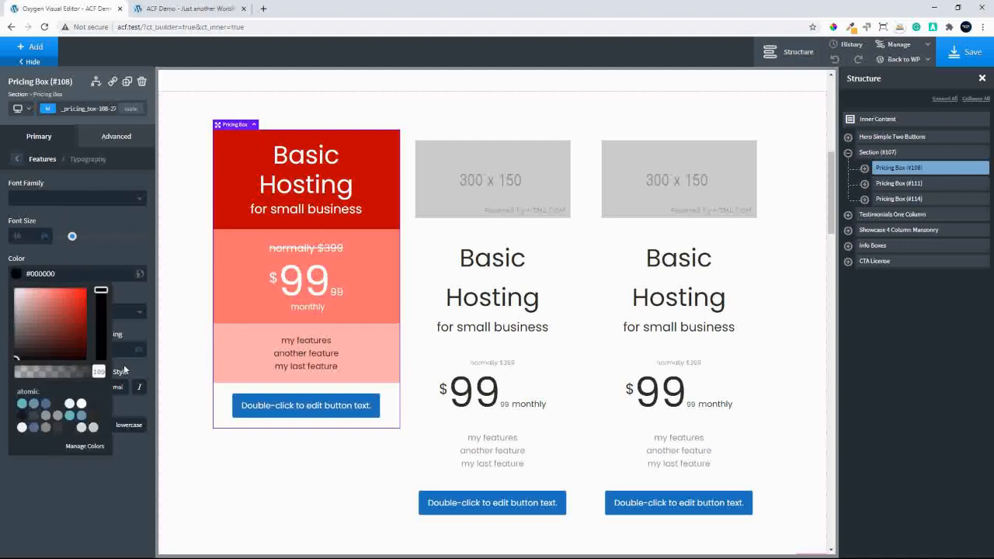
{"action": "left_click", "coordinate": [124, 364]}
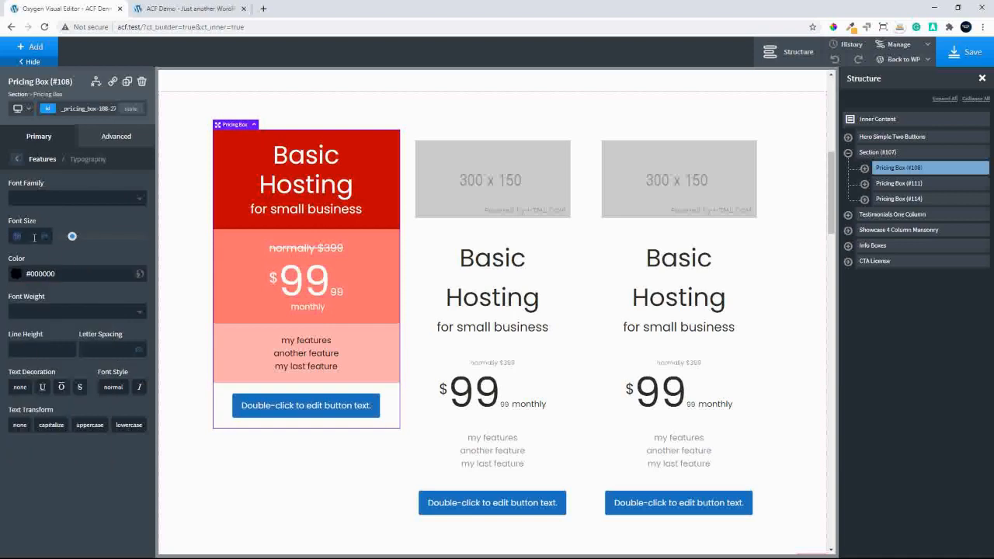
{"action": "left_click", "coordinate": [34, 237]}
{"action": "type", "text": "18"}
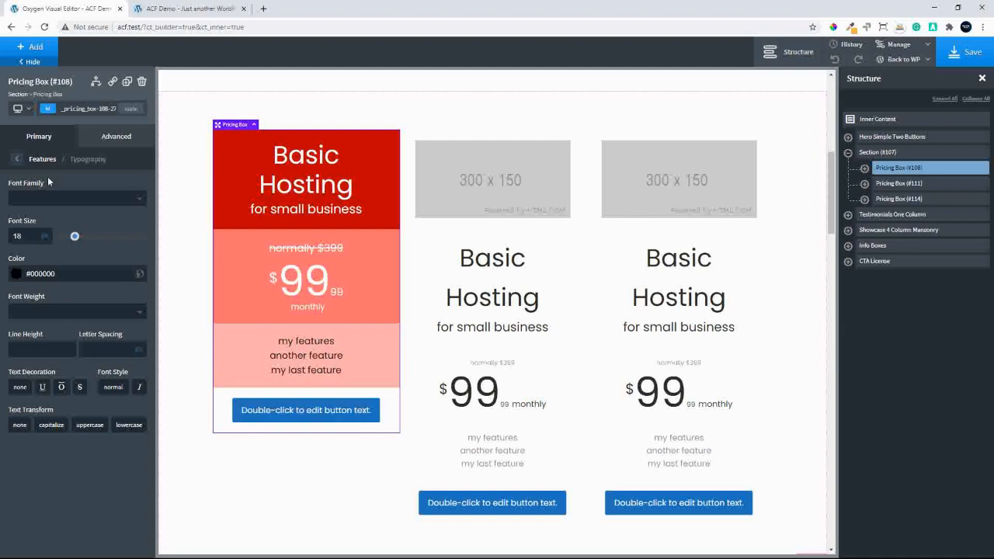
{"action": "left_click", "coordinate": [18, 160]}
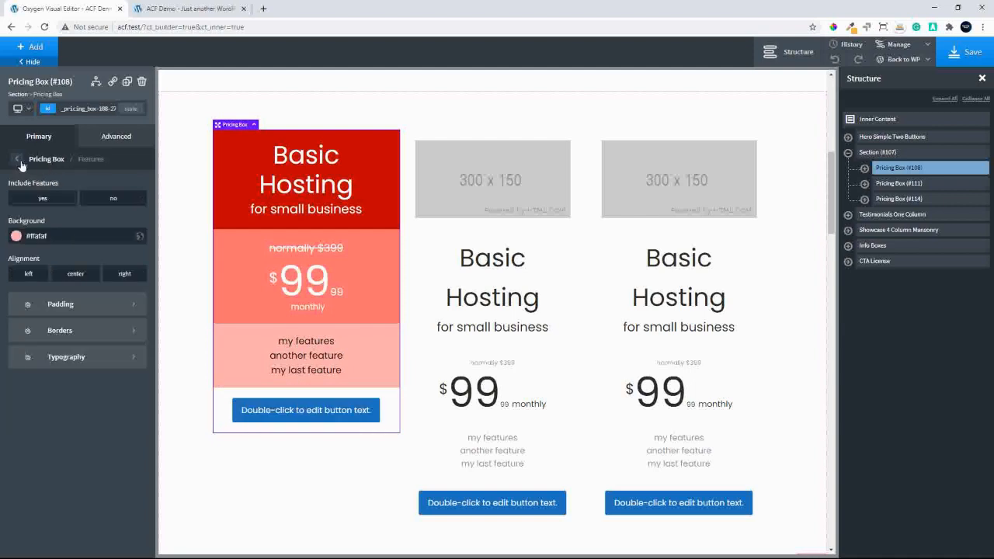
{"action": "left_click", "coordinate": [21, 161]}
Set the call-to-action background of the first pricing box to the pale pink #ffdbdb
{"action": "left_click", "coordinate": [84, 455]}
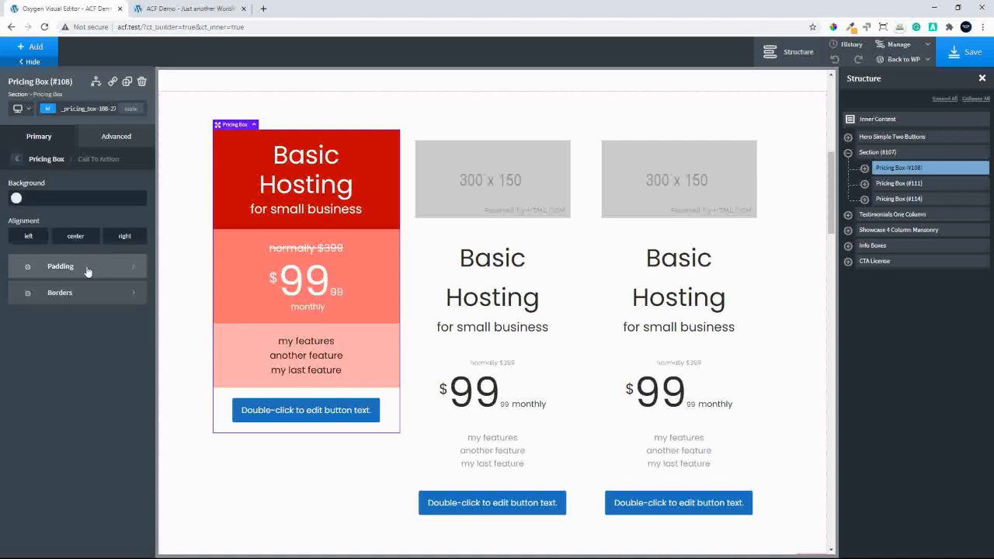
{"action": "left_click", "coordinate": [17, 197]}
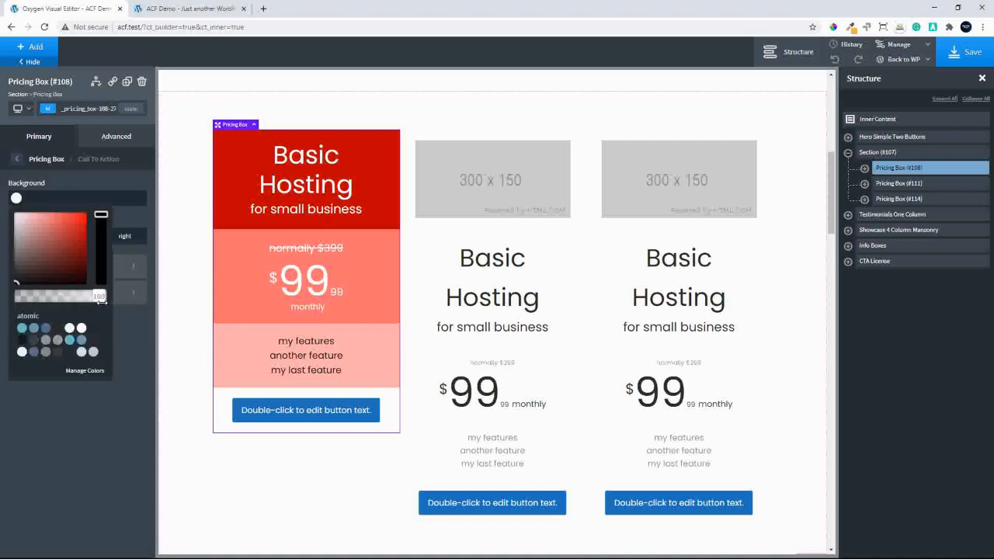
{"action": "left_click_drag", "start_coordinate": [67, 245], "coordinate": [21, 198]}
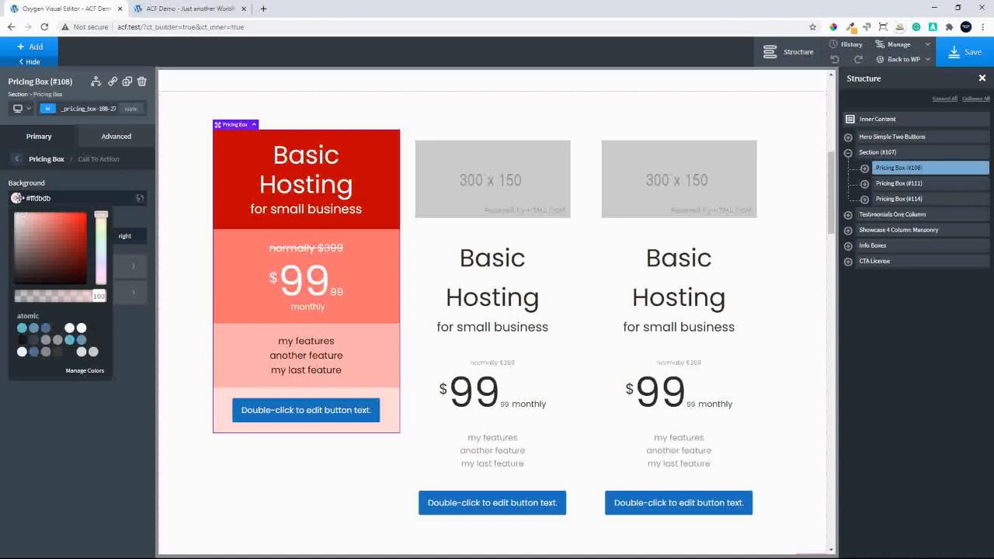
Change the first pricing box's button text to "Buy Today"
{"action": "left_click", "coordinate": [240, 473]}
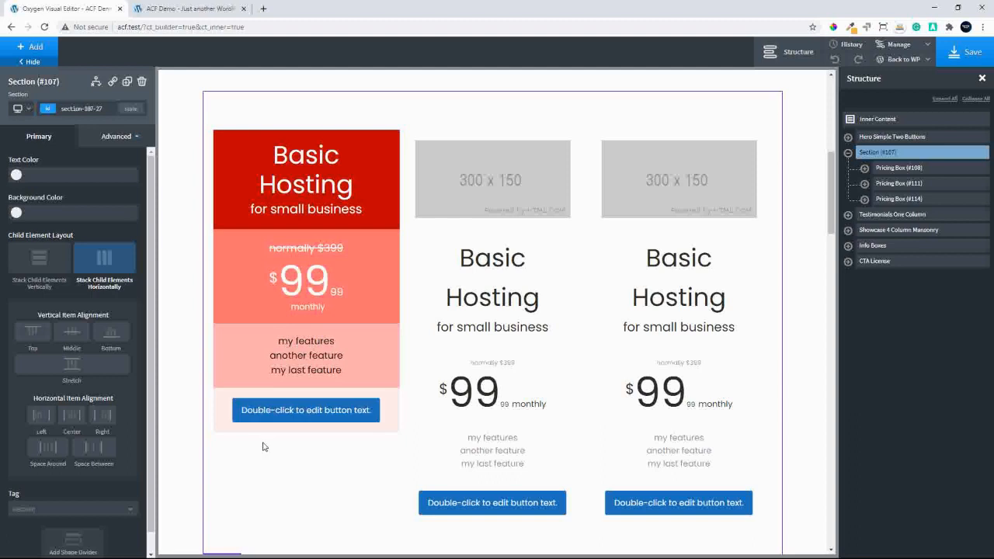
{"action": "double_click", "coordinate": [330, 415]}
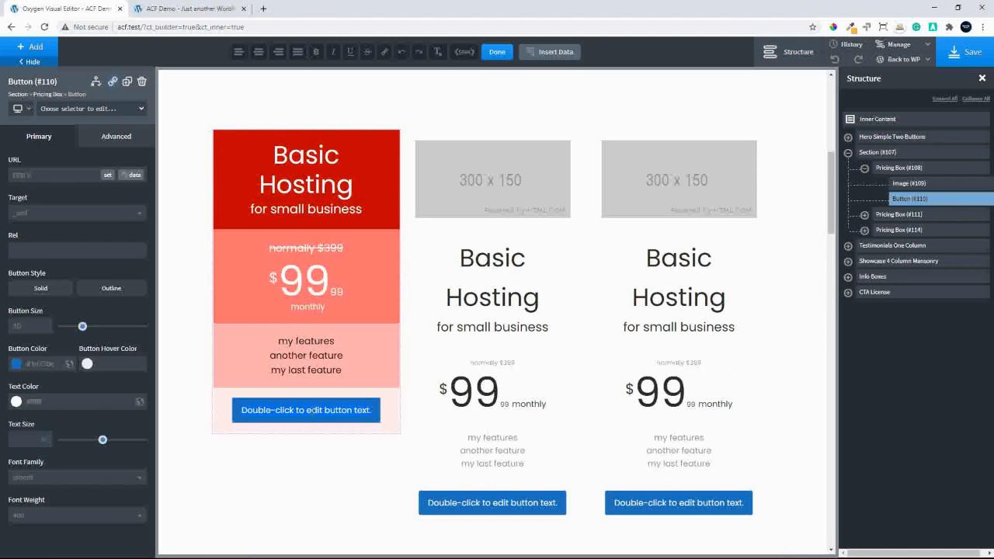
{"action": "type", "text": "Buy today"}
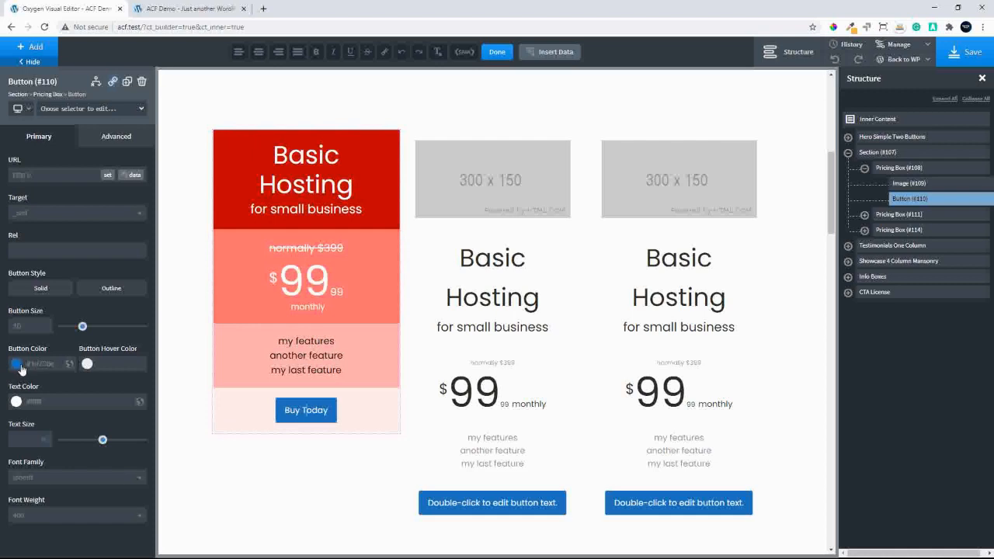
Set the first pricing box's button color to the dark red #660000 and its style to Solid
{"action": "left_click", "coordinate": [19, 365]}
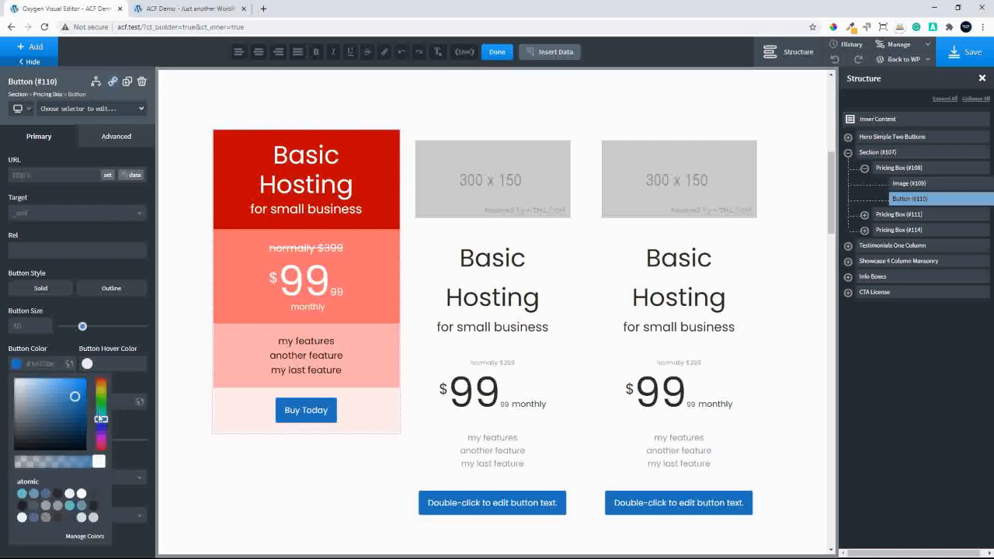
{"action": "left_click_drag", "start_coordinate": [101, 420], "coordinate": [111, 369]}
{"action": "left_click_drag", "start_coordinate": [76, 397], "coordinate": [105, 423]}
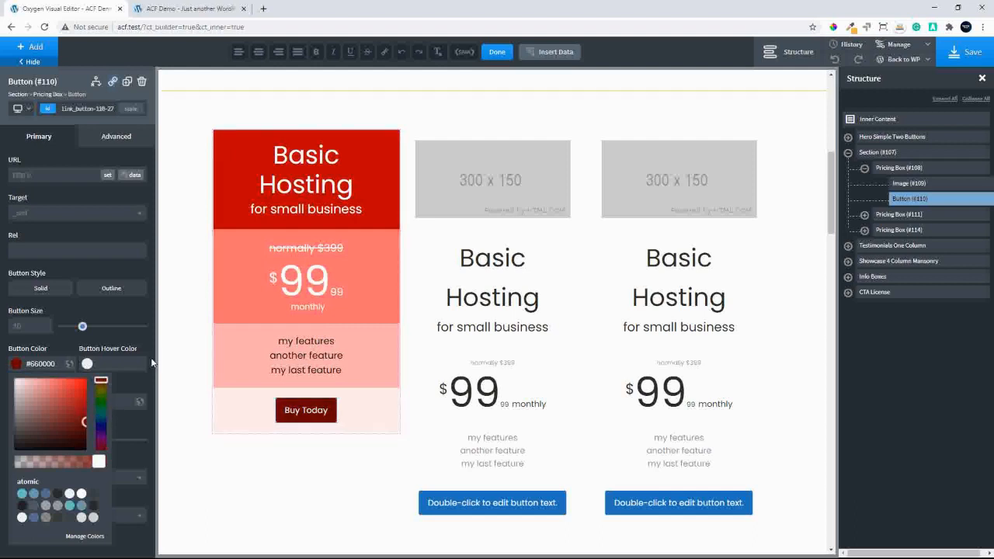
{"action": "left_click", "coordinate": [51, 291]}
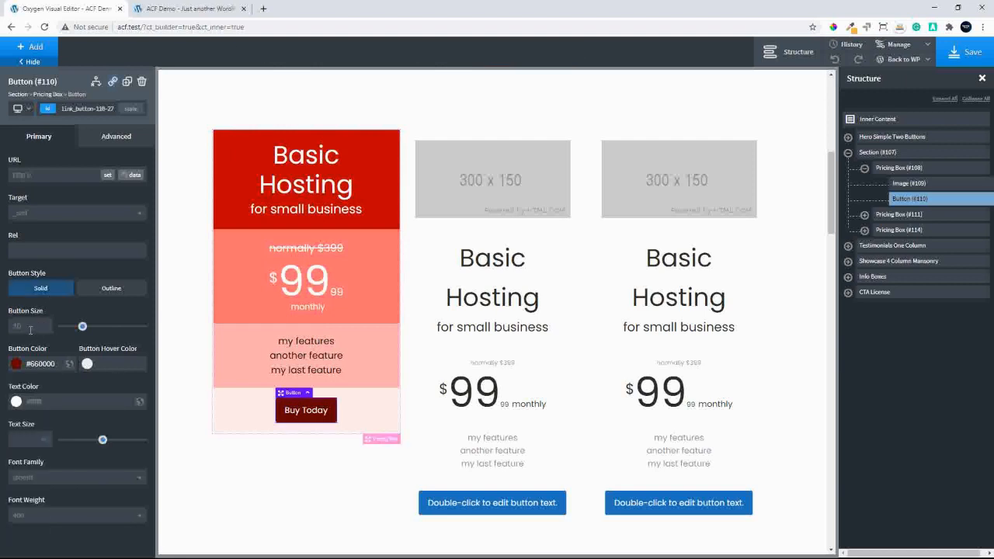
Set the first pricing box's button size to 15 and its text size to 30
{"action": "left_click", "coordinate": [38, 328]}
{"action": "type", "text": "15"}
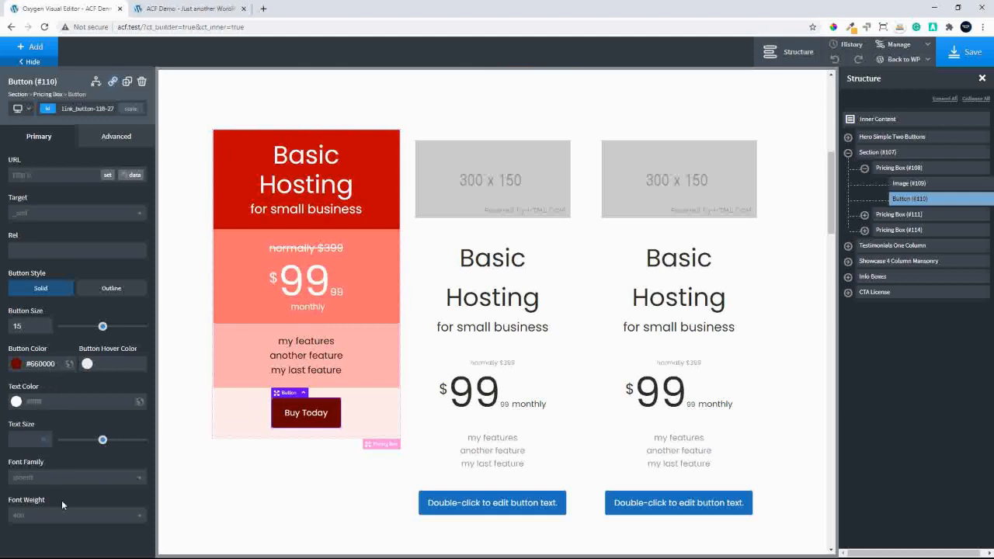
{"action": "left_click", "coordinate": [23, 439]}
{"action": "type", "text": "3"}
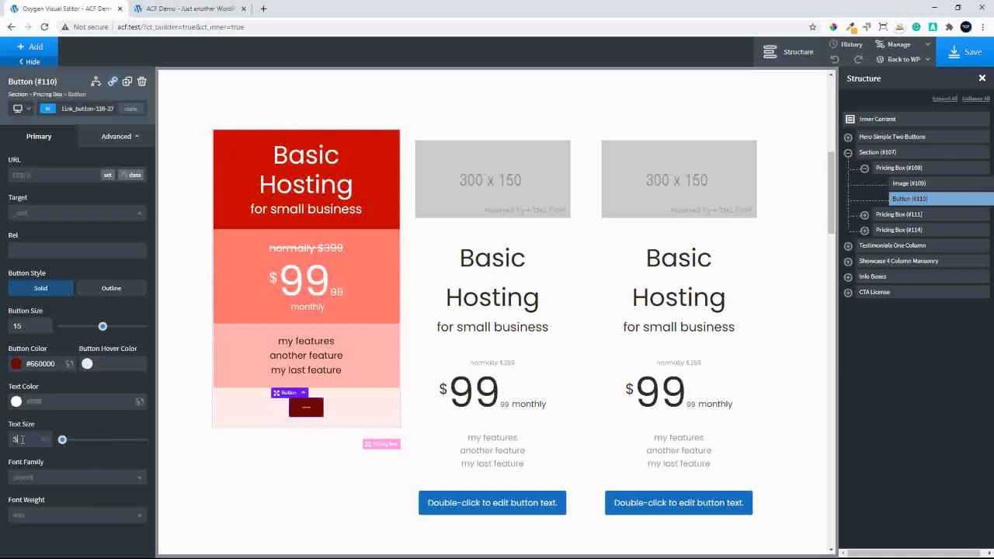
{"action": "type", "text": "0"}
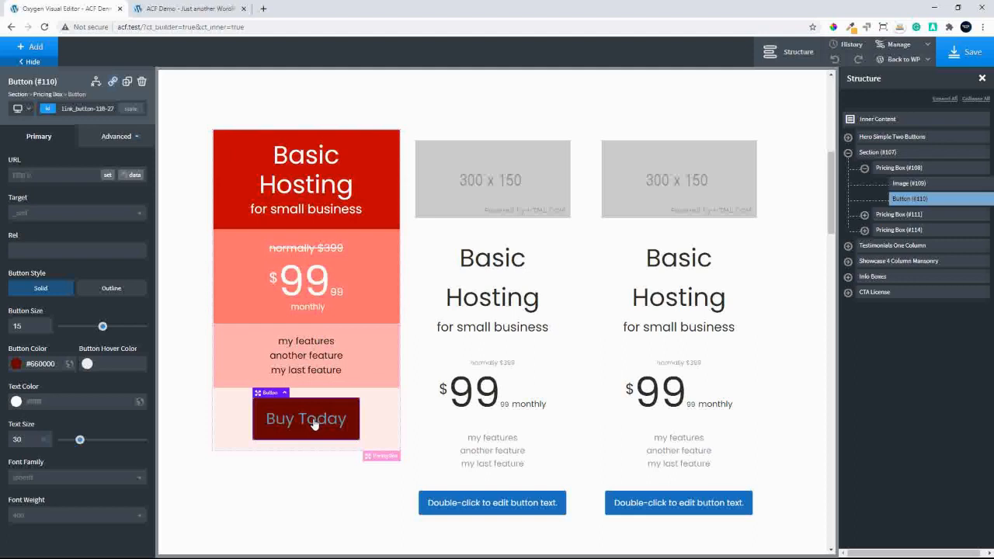
Clear the price decimal of the first pricing box so the price has only its whole amount
{"action": "left_click", "coordinate": [386, 425]}
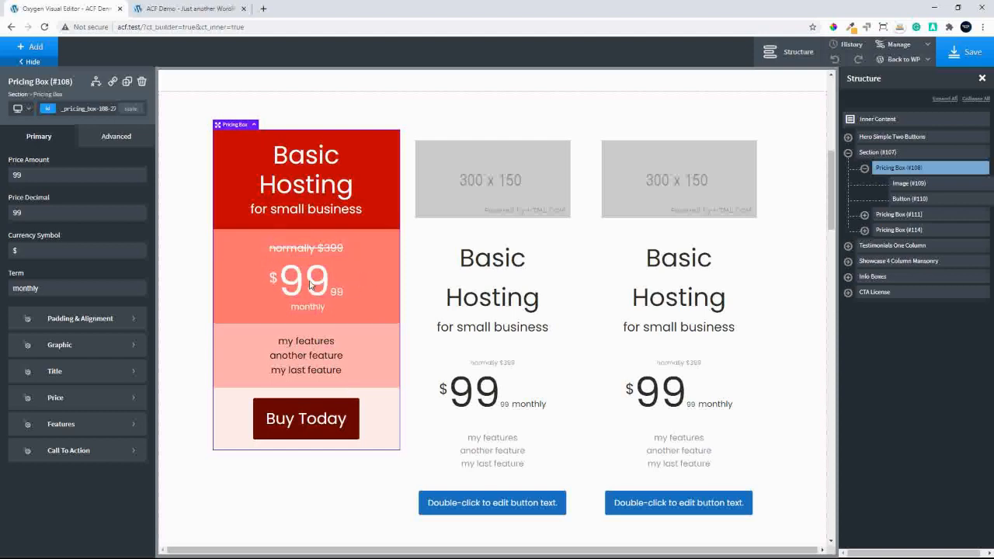
{"action": "left_click", "coordinate": [38, 215]}
{"action": "key", "text": "BackSpace"}
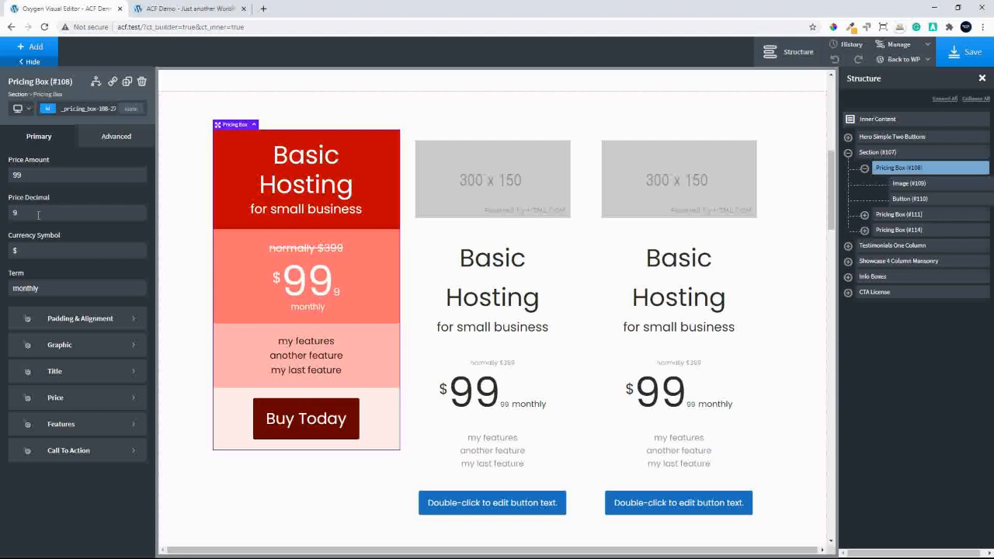
{"action": "key", "text": "BackSpace"}
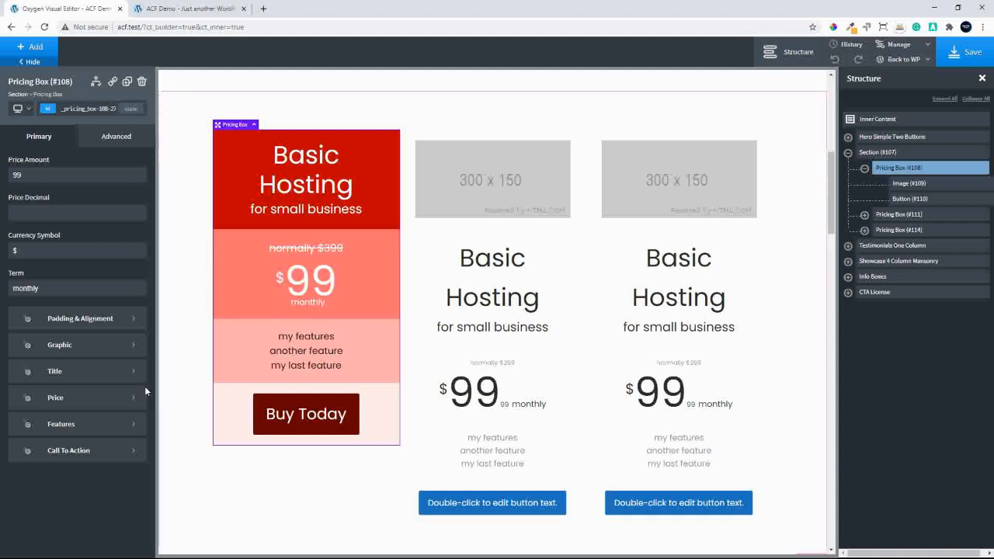
Set the line height of the first pricing box's price term text to 3
{"action": "left_click", "coordinate": [86, 400]}
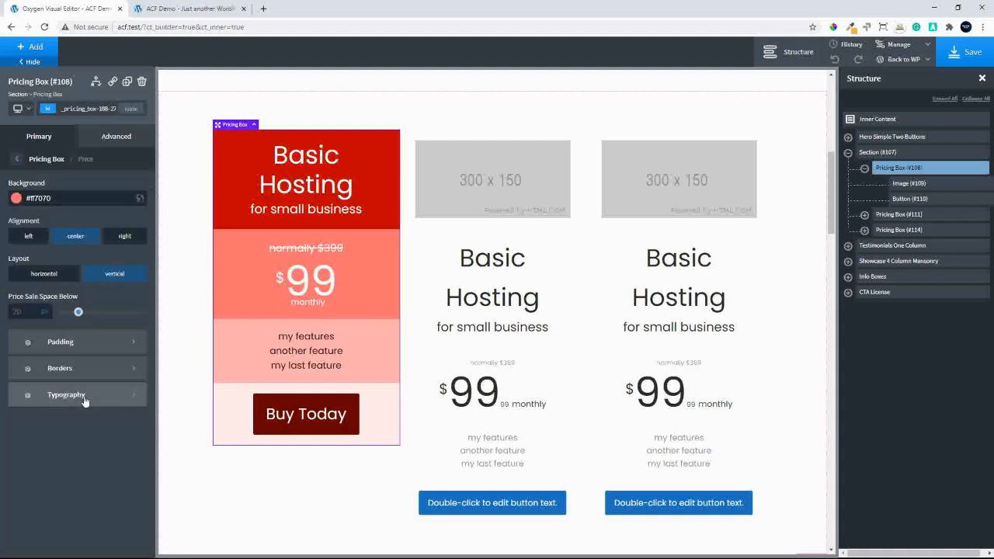
{"action": "left_click", "coordinate": [93, 397]}
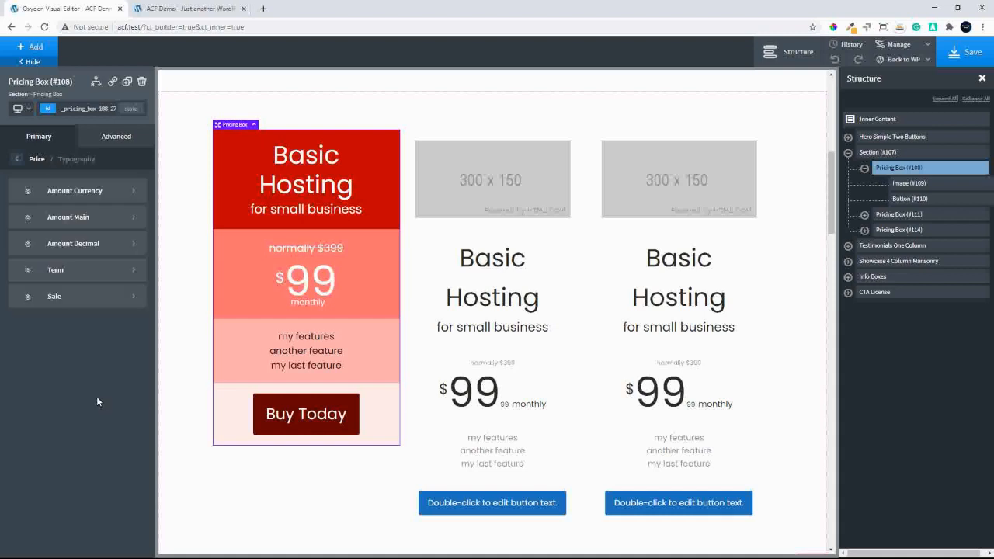
{"action": "left_click", "coordinate": [96, 275]}
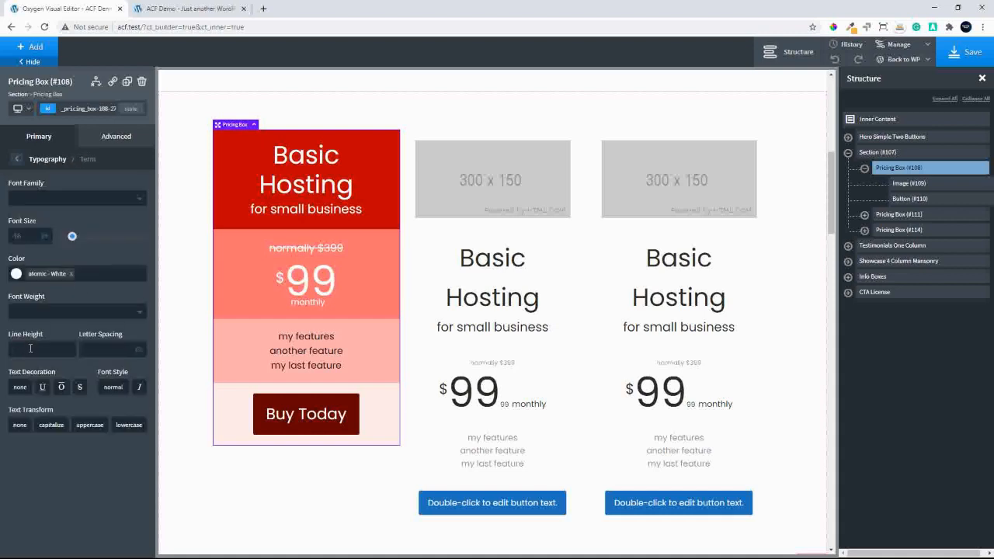
{"action": "left_click", "coordinate": [30, 349]}
{"action": "type", "text": "2"}
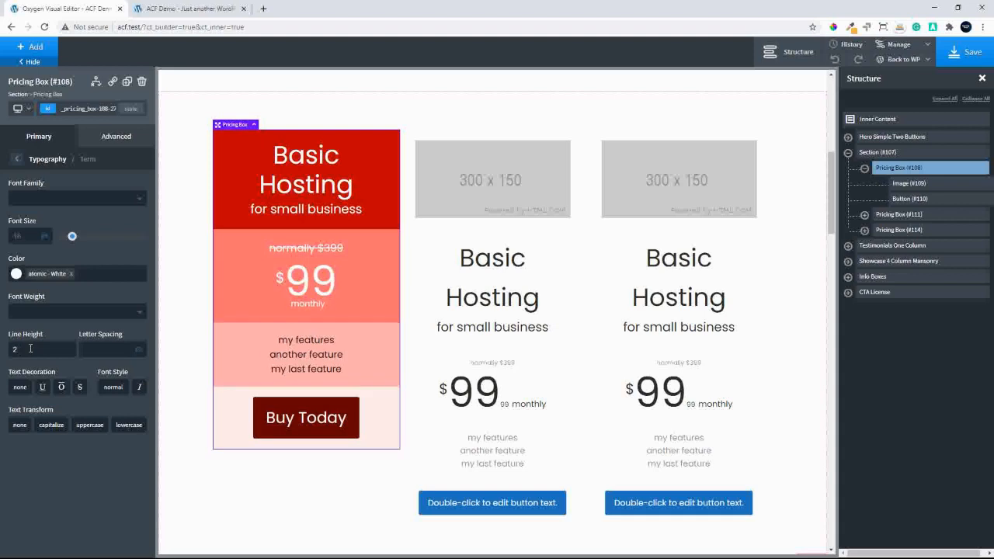
{"action": "key", "text": "BackSpace"}
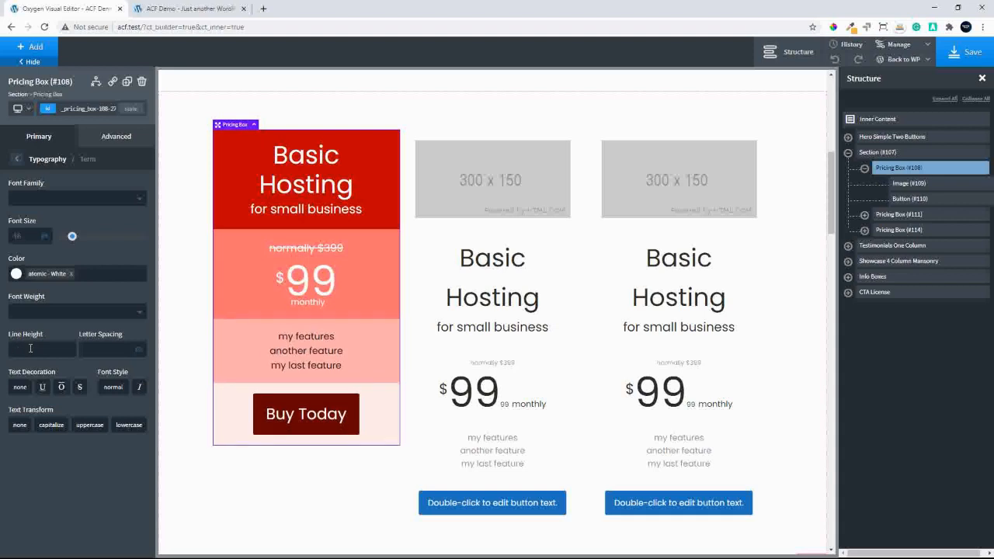
{"action": "type", "text": "5"}
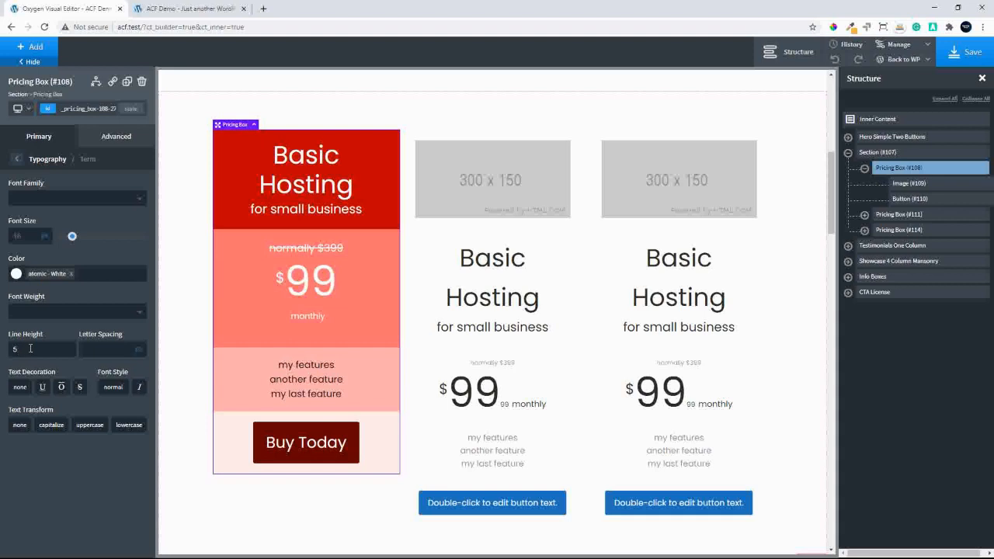
{"action": "left_click_drag", "start_coordinate": [31, 349], "coordinate": [4, 351]}
{"action": "type", "text": "2"}
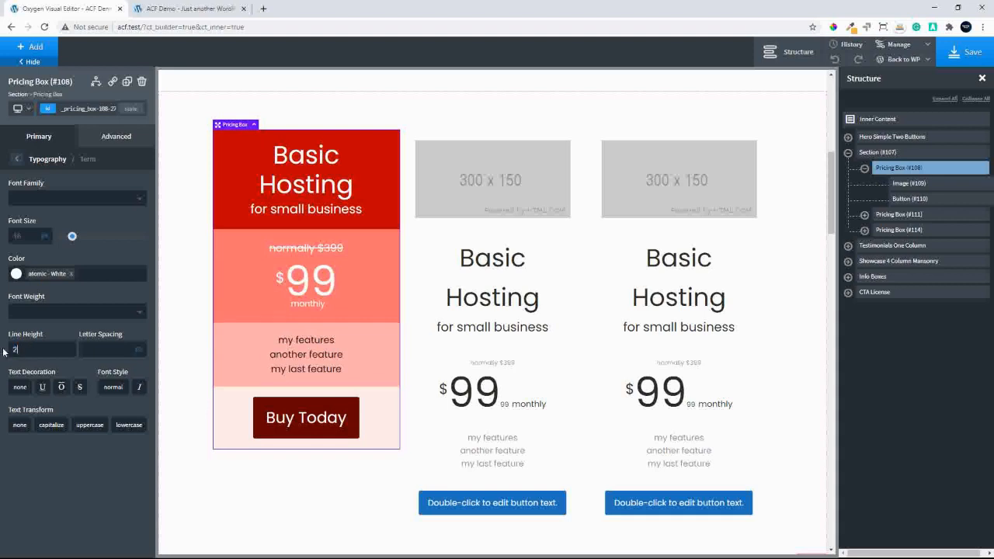
{"action": "key", "text": "BackSpace"}
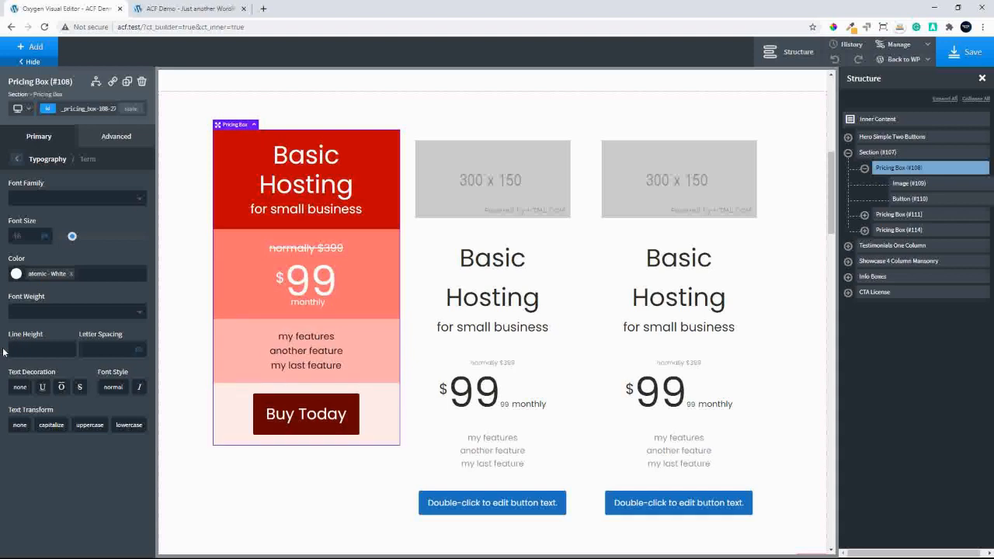
{"action": "type", "text": "3"}
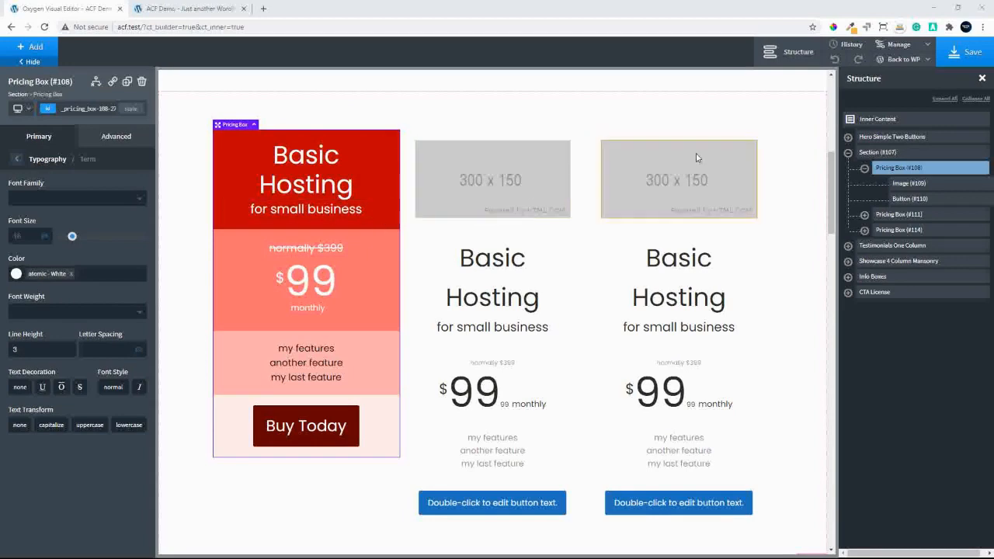
Delete the unstyled middle pricing box and duplicate the styled first box in its place
{"action": "left_click", "coordinate": [916, 214]}
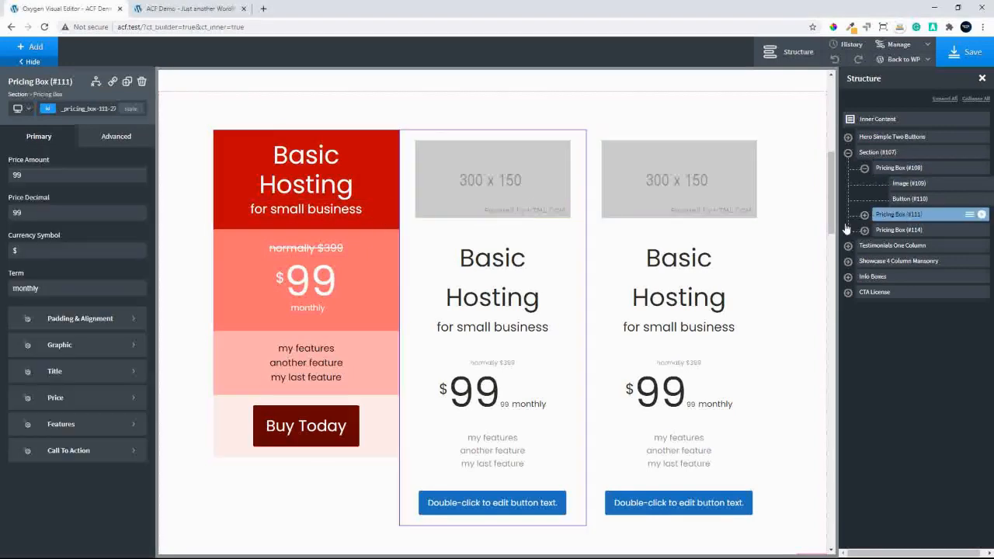
{"action": "left_click", "coordinate": [141, 81]}
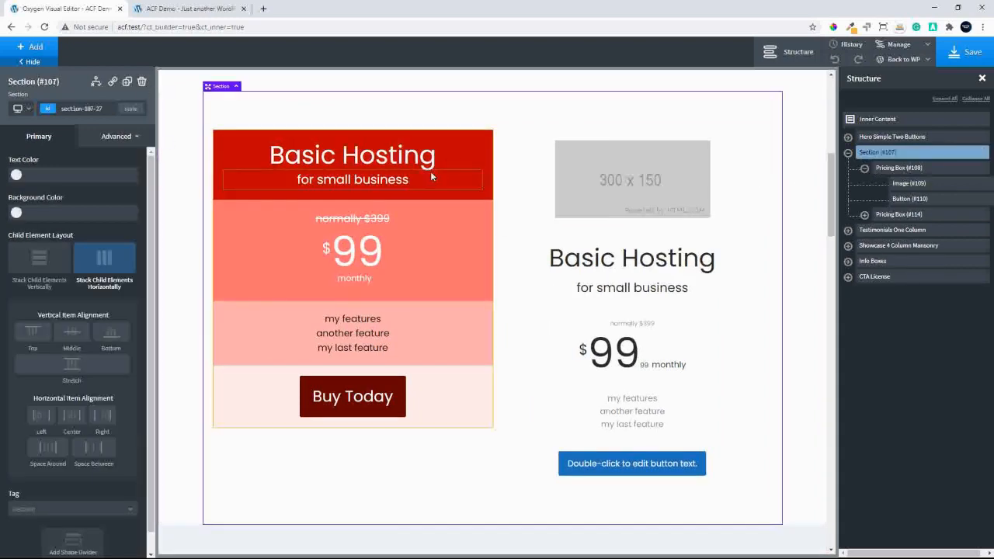
{"action": "left_click", "coordinate": [902, 168]}
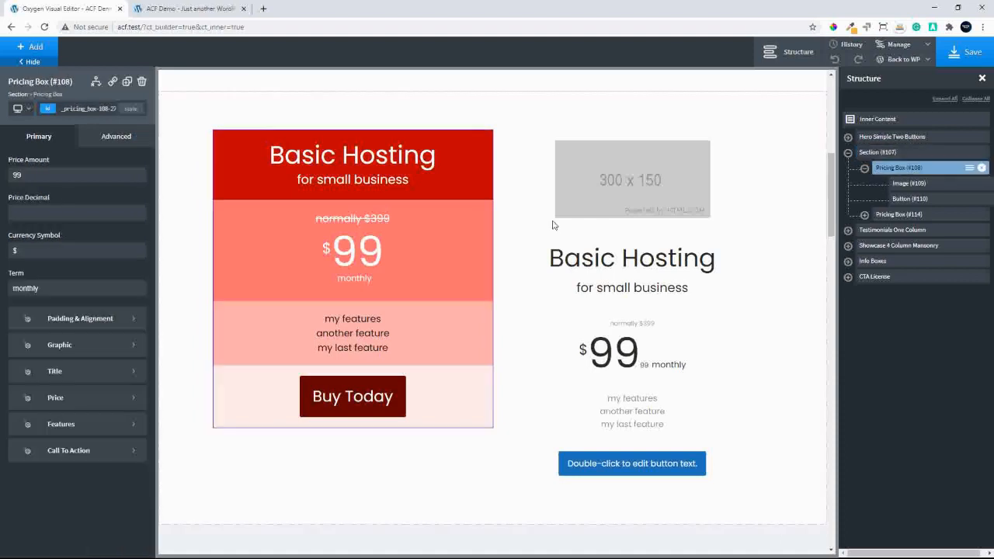
{"action": "left_click", "coordinate": [128, 81]}
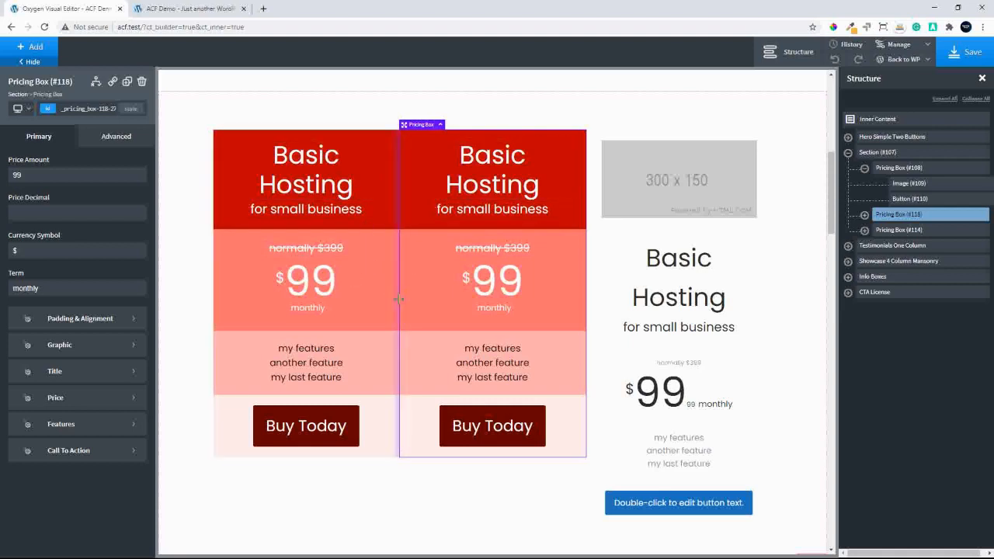
{"action": "left_click", "coordinate": [380, 499]}
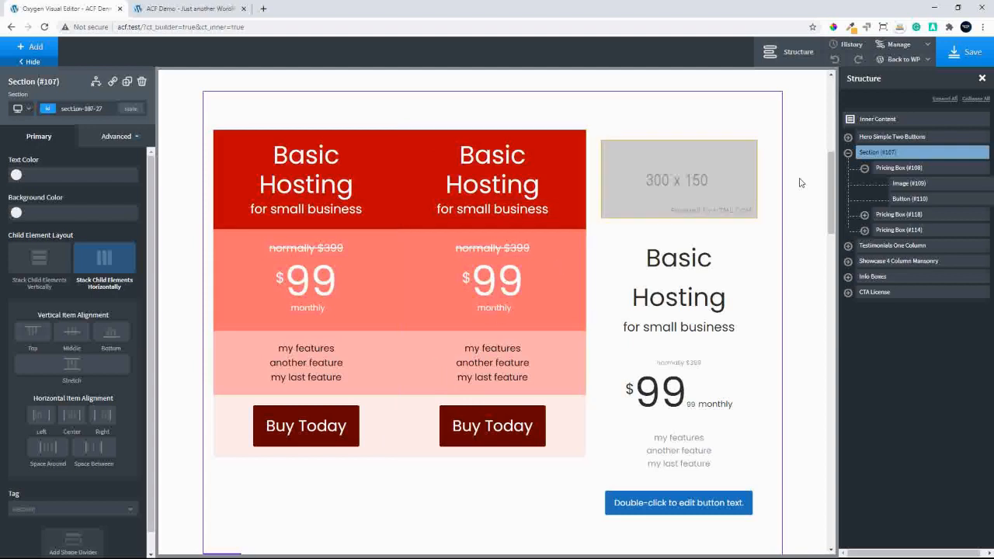
Give the duplicated middle pricing box a padding of 15 on all four sides in its size and spacing styles
{"action": "left_click", "coordinate": [891, 216]}
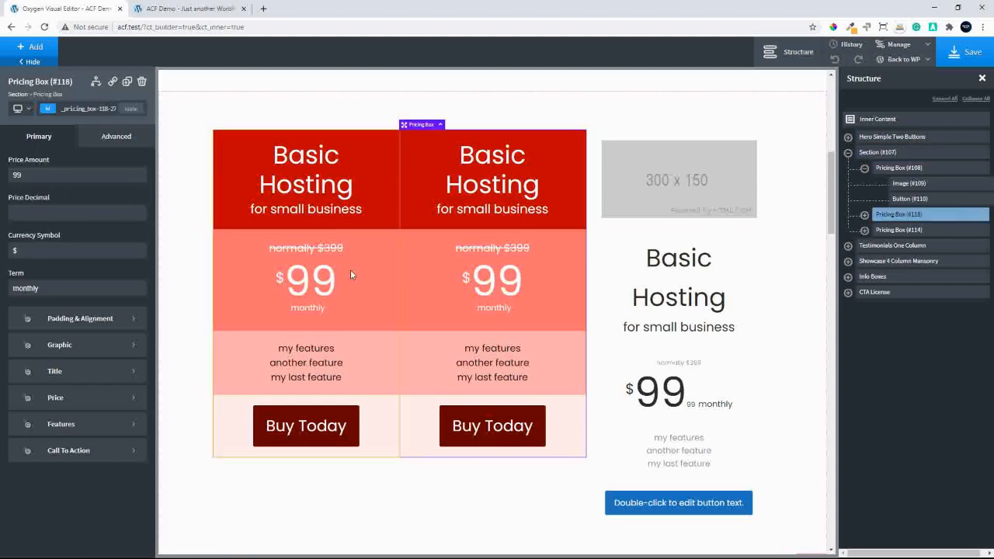
{"action": "left_click", "coordinate": [96, 321]}
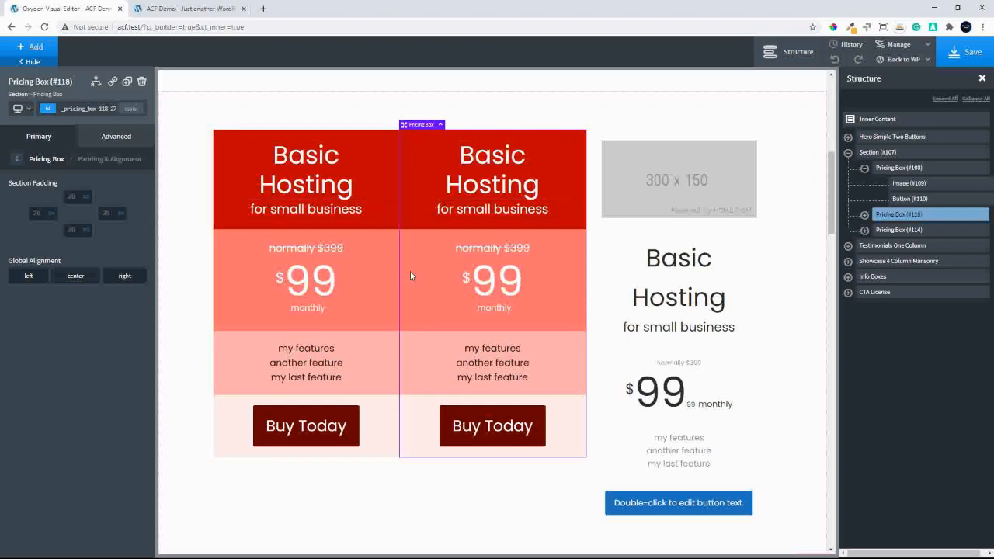
{"action": "left_click", "coordinate": [110, 138]}
{"action": "left_click", "coordinate": [81, 194]}
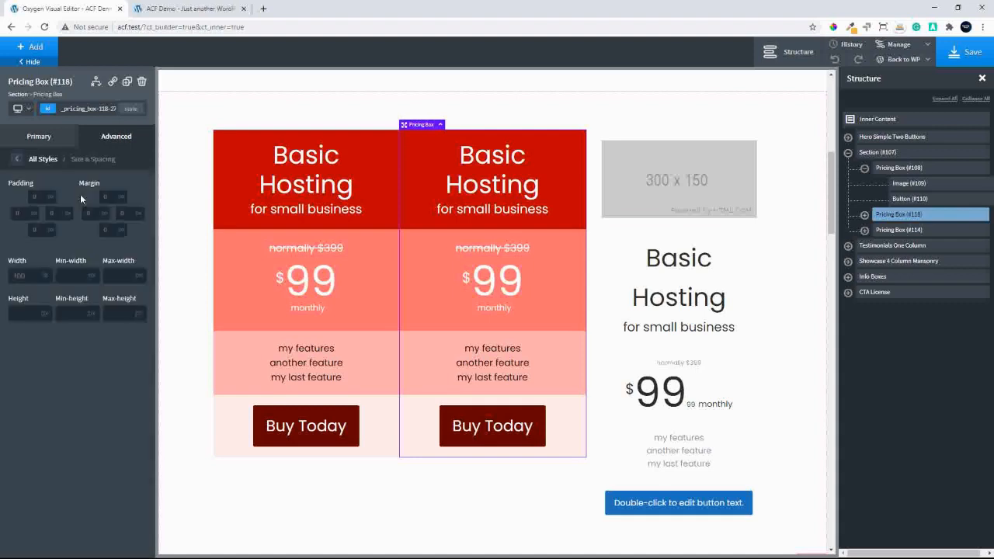
{"action": "left_click", "coordinate": [40, 195]}
{"action": "type", "text": "15"}
{"action": "left_click", "coordinate": [42, 243]}
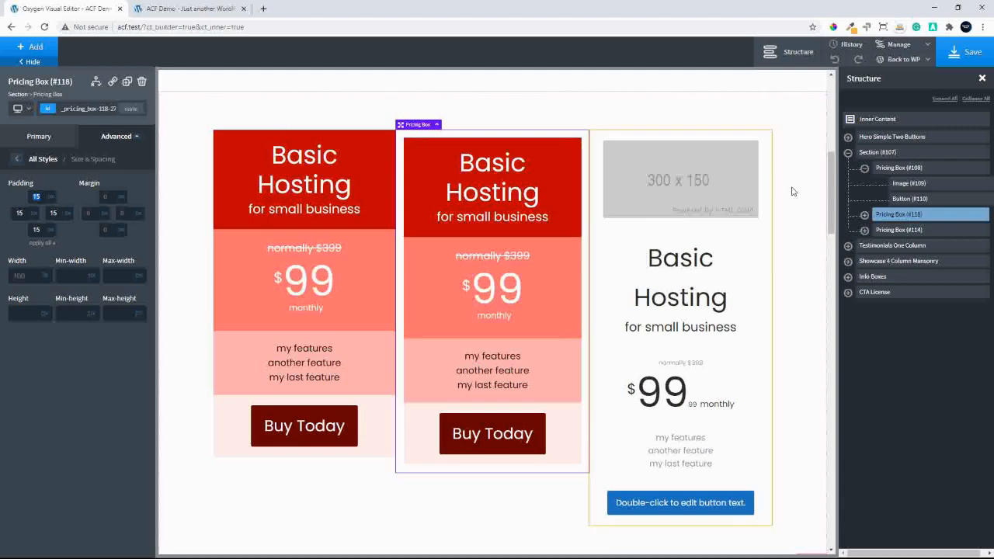
Give the first pricing box a padding of 15 on all four sides, then select the surrounding section
{"action": "left_click", "coordinate": [902, 168]}
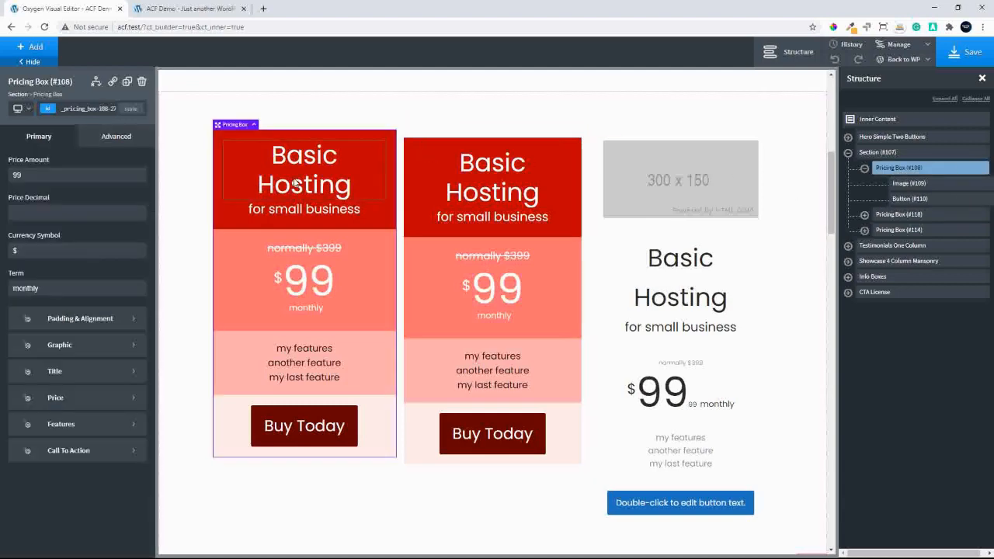
{"action": "left_click", "coordinate": [107, 137]}
{"action": "left_click", "coordinate": [55, 195]}
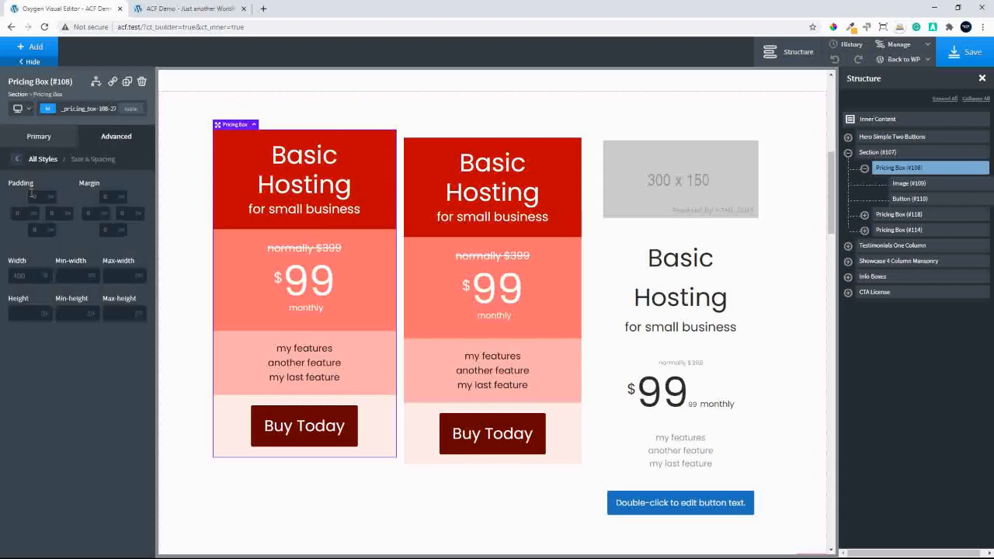
{"action": "left_click", "coordinate": [34, 197]}
{"action": "type", "text": "15"}
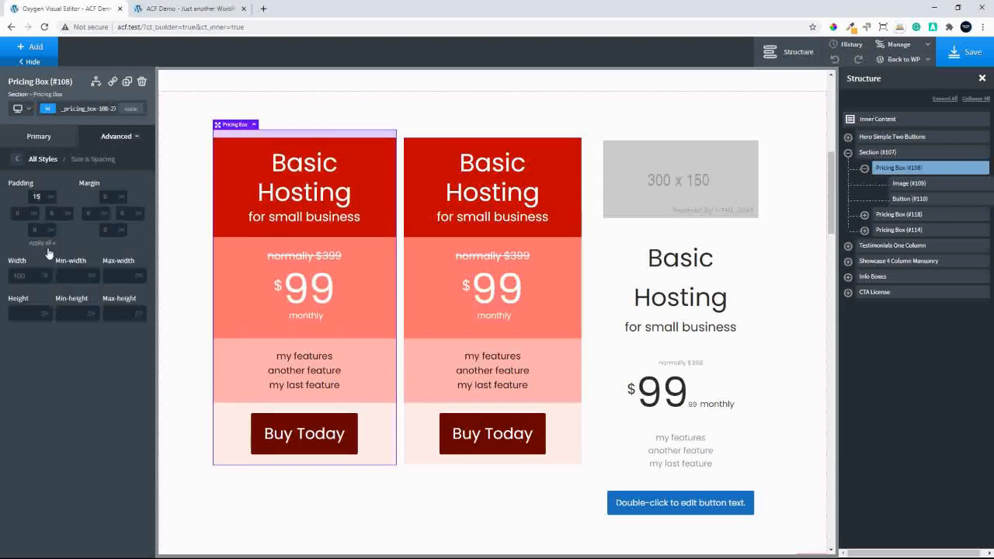
{"action": "left_click", "coordinate": [45, 244]}
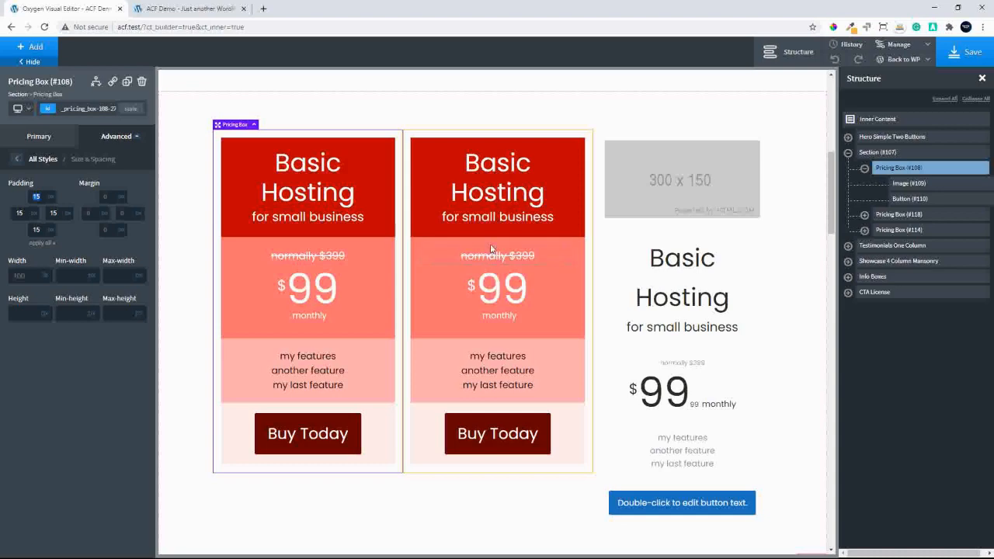
{"action": "left_click", "coordinate": [503, 114]}
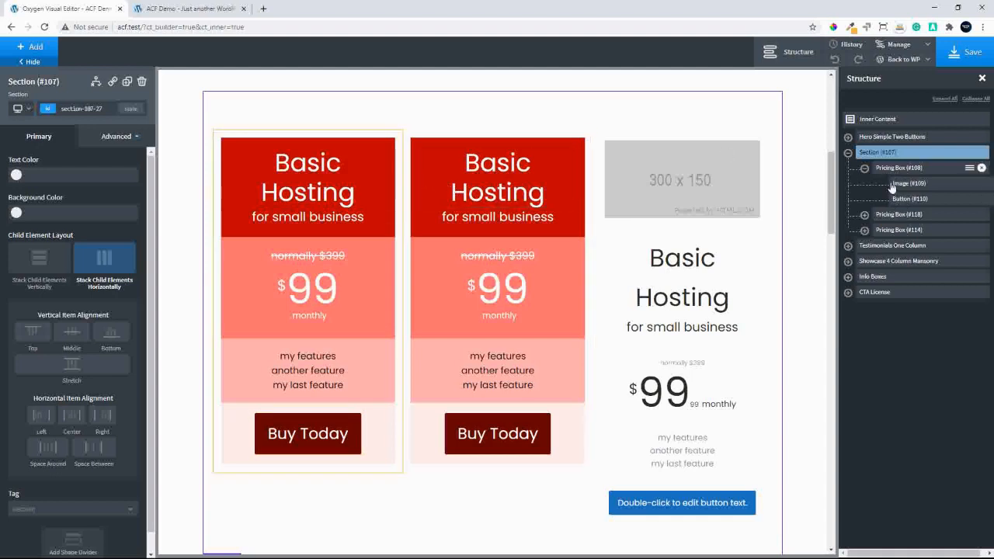
Give the middle pricing box a box shadow colour of rgba(0,0,0,0.31)
{"action": "left_click", "coordinate": [893, 217]}
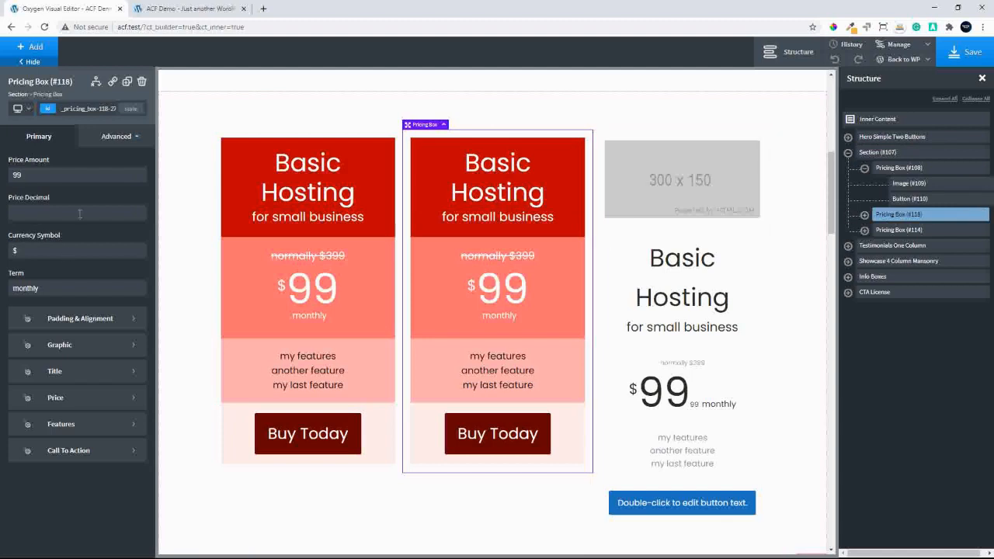
{"action": "left_click", "coordinate": [122, 140]}
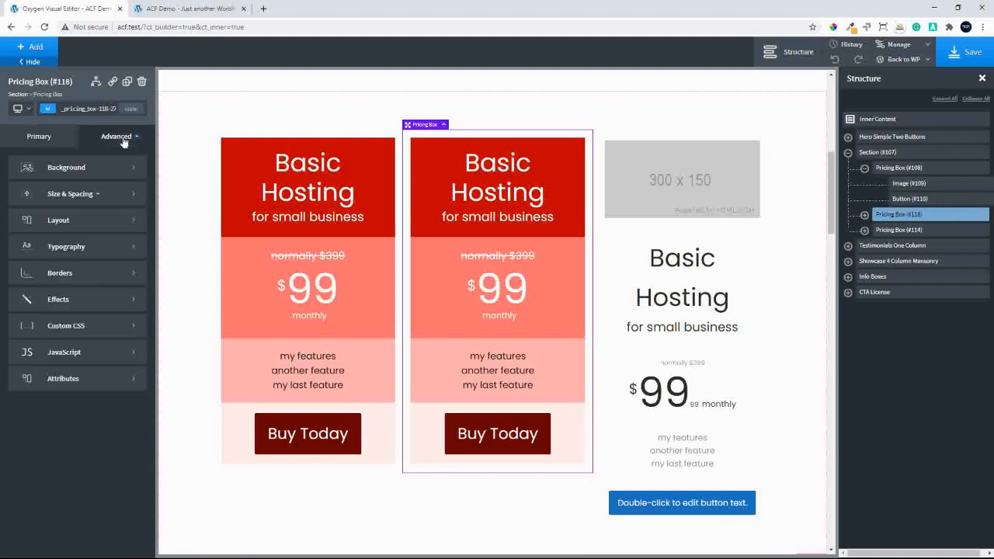
{"action": "left_click", "coordinate": [81, 301]}
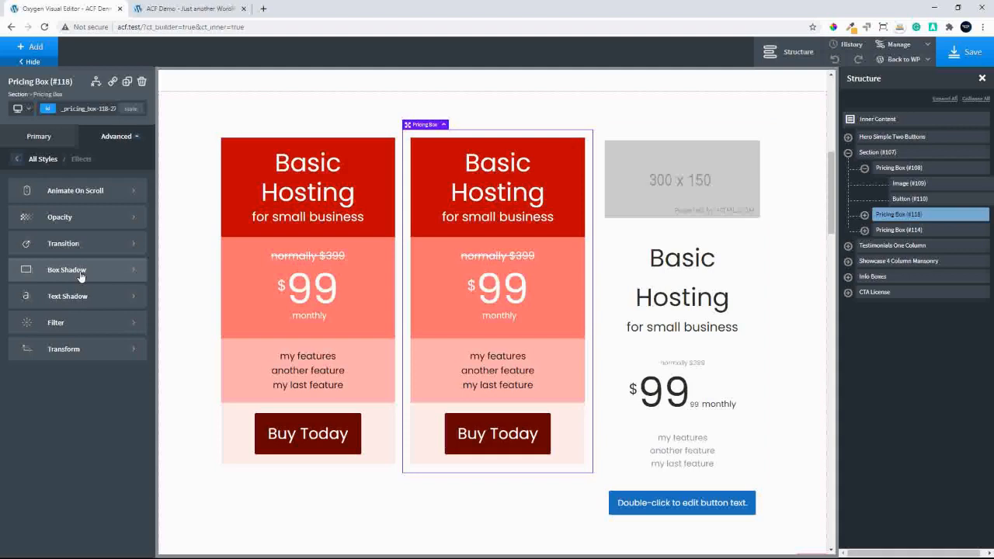
{"action": "left_click", "coordinate": [81, 271]}
{"action": "left_click", "coordinate": [17, 227]}
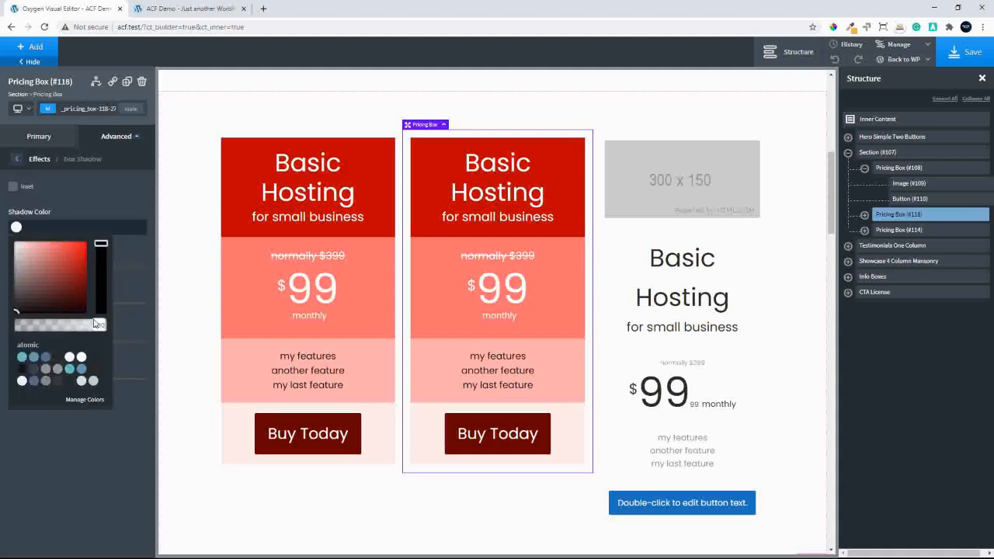
{"action": "left_click_drag", "start_coordinate": [94, 323], "coordinate": [42, 326]}
{"action": "left_click", "coordinate": [88, 204]}
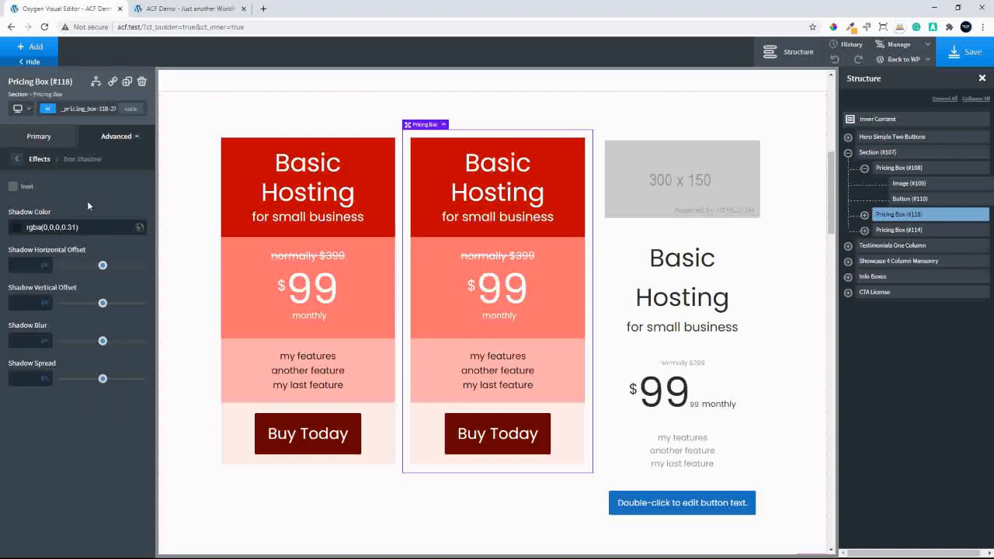
Set the middle pricing box's shadow to horizontal offset 0, vertical offset 0 and blur 15, then select the surrounding section
{"action": "left_click", "coordinate": [29, 266]}
{"action": "type", "text": "0"}
{"action": "key", "text": "Tab"}
{"action": "type", "text": "0"}
{"action": "key", "text": "Tab"}
{"action": "type", "text": "15"}
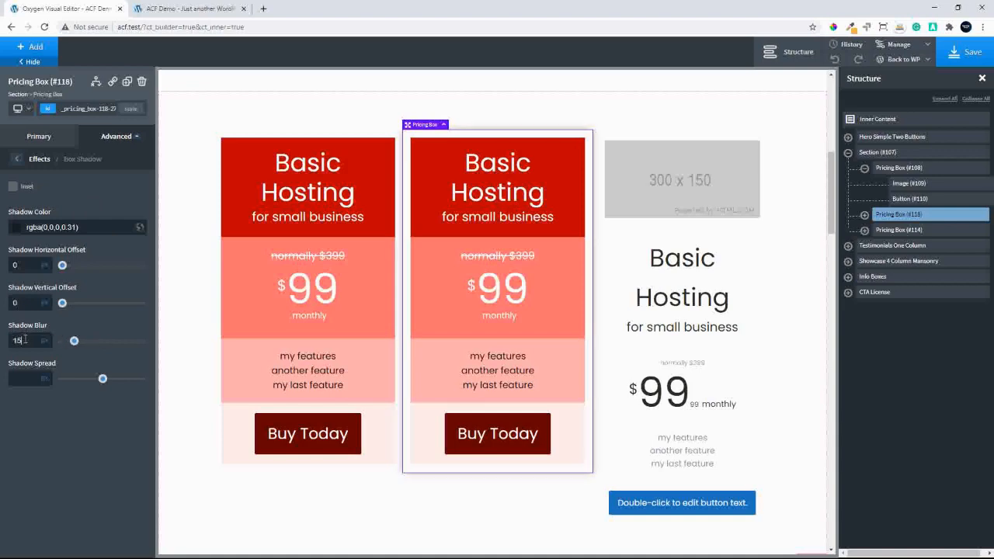
{"action": "right_click", "coordinate": [588, 180]}
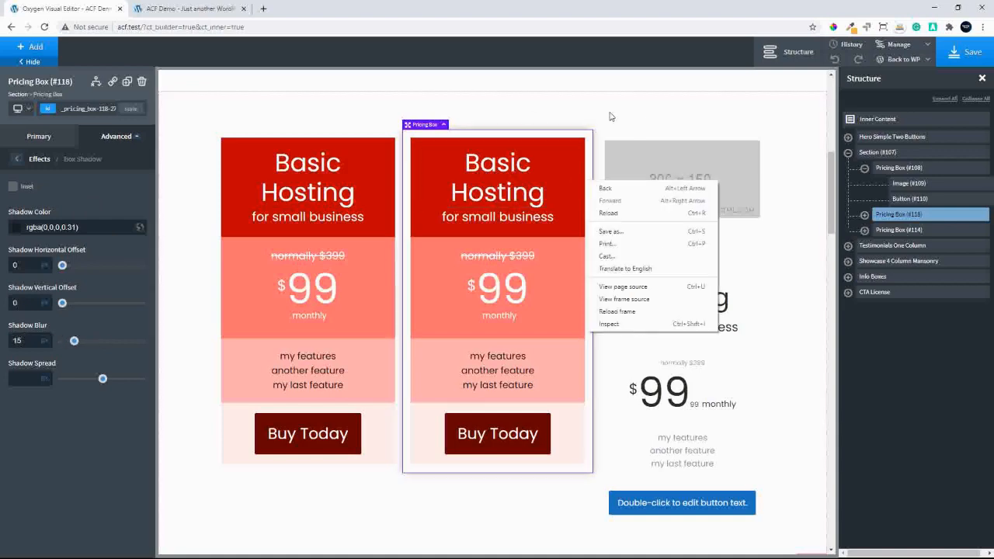
{"action": "left_click", "coordinate": [638, 116]}
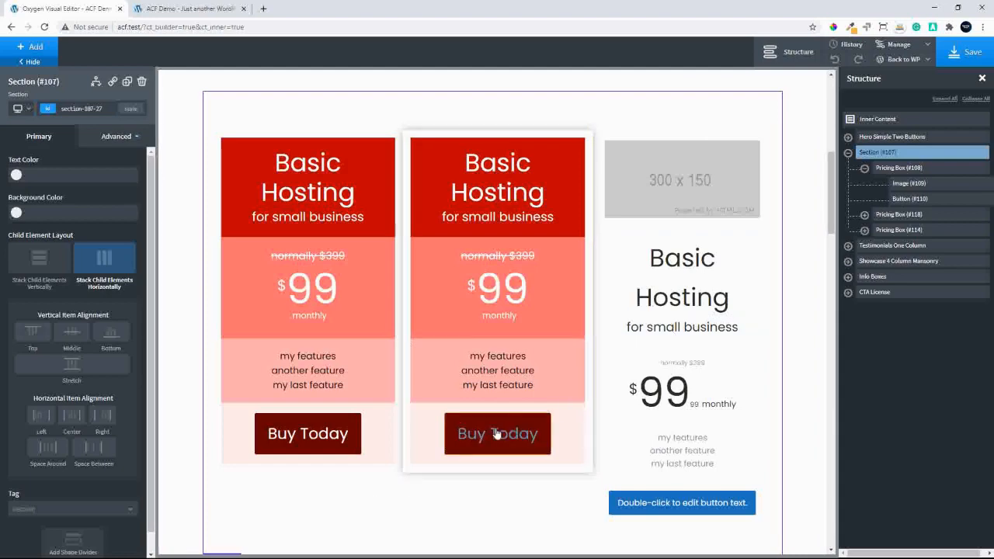
{"action": "left_click", "coordinate": [97, 139]}
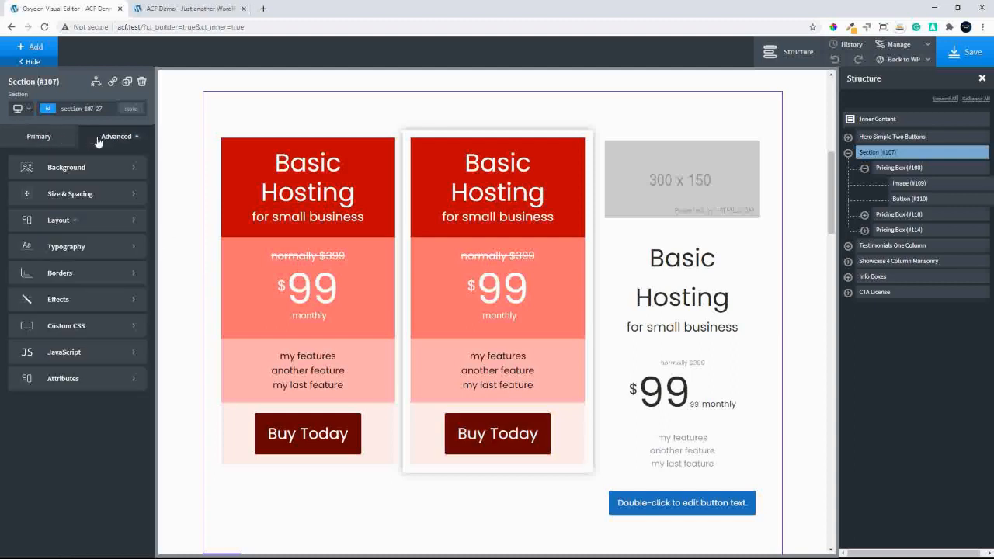
{"action": "left_click", "coordinate": [105, 276]}
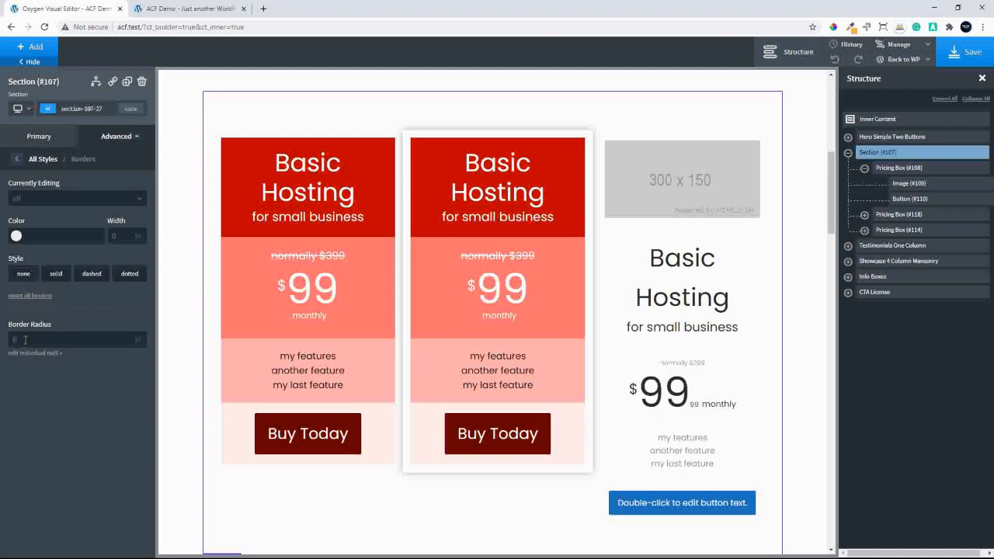
{"action": "left_click", "coordinate": [25, 339]}
{"action": "type", "text": "5"}
{"action": "key", "text": "BackSpace"}
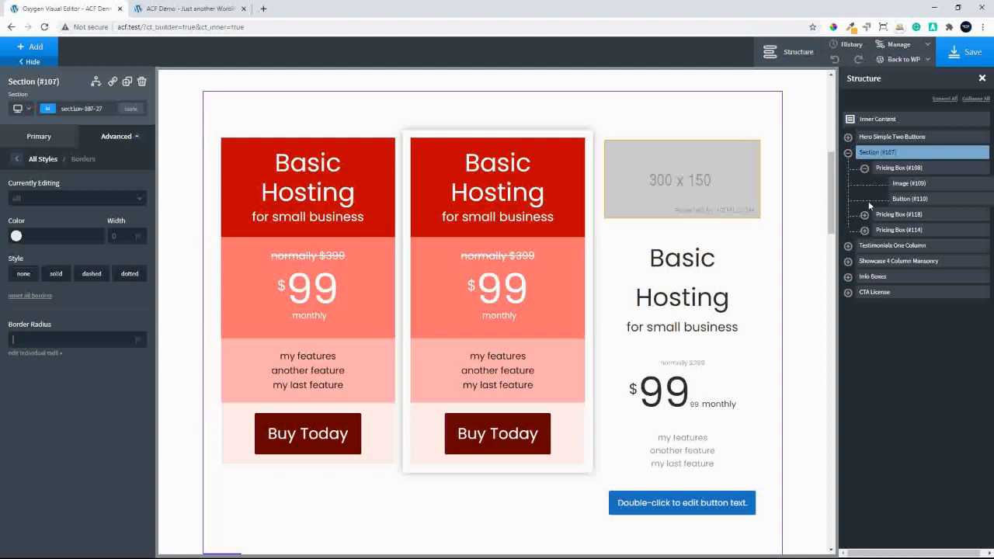
Set the middle pricing box's border radius to 5, then select the surrounding section
{"action": "left_click", "coordinate": [894, 220]}
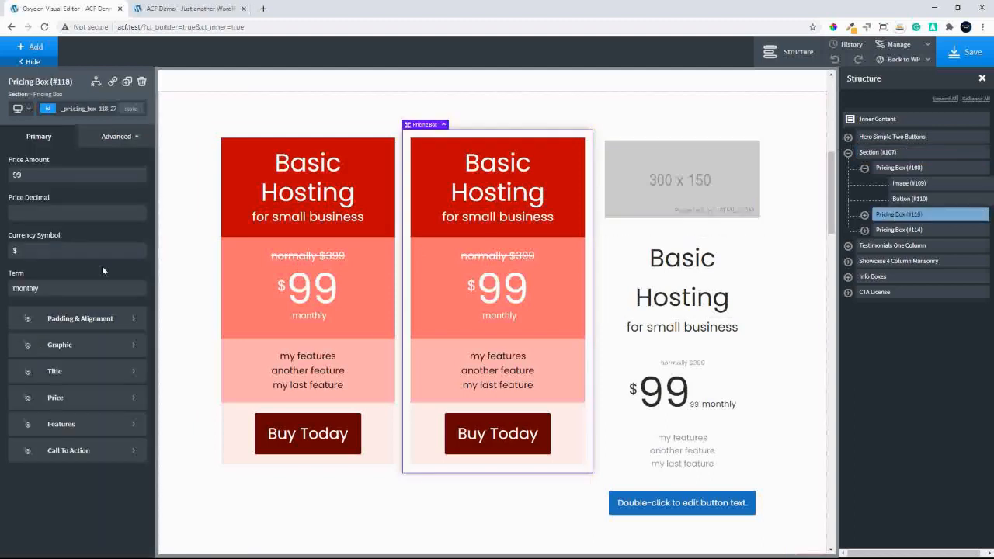
{"action": "left_click", "coordinate": [115, 140]}
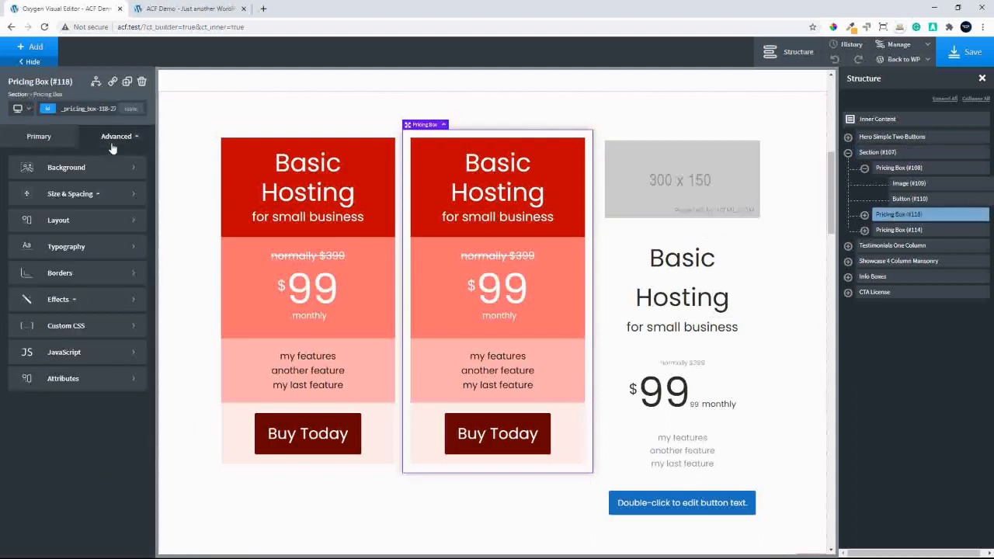
{"action": "left_click", "coordinate": [54, 274]}
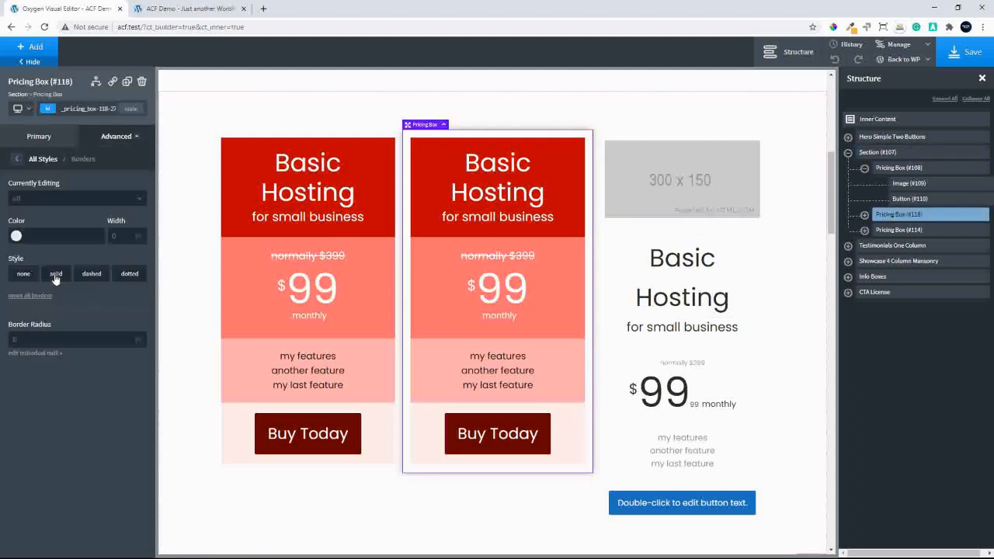
{"action": "left_click", "coordinate": [13, 339]}
{"action": "type", "text": "5"}
{"action": "left_click", "coordinate": [613, 113]}
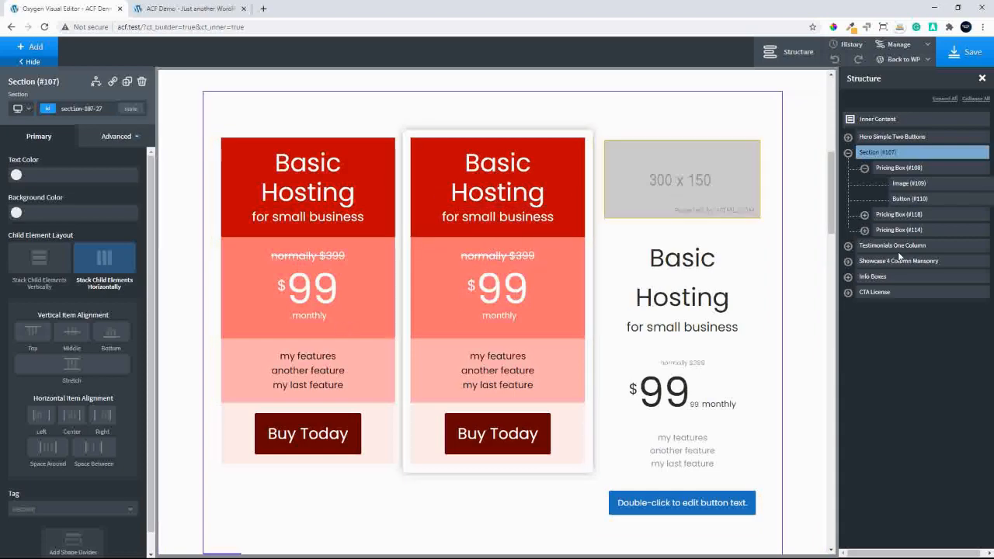
Replace the unstyled third pricing box with a duplicate of the styled first box, placed last in the section
{"action": "left_click", "coordinate": [911, 231]}
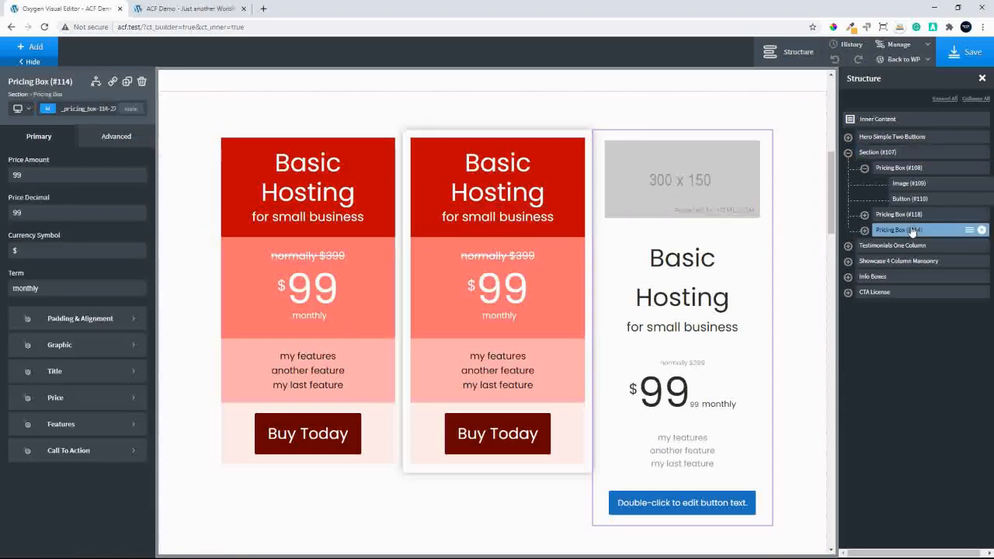
{"action": "left_click", "coordinate": [981, 232]}
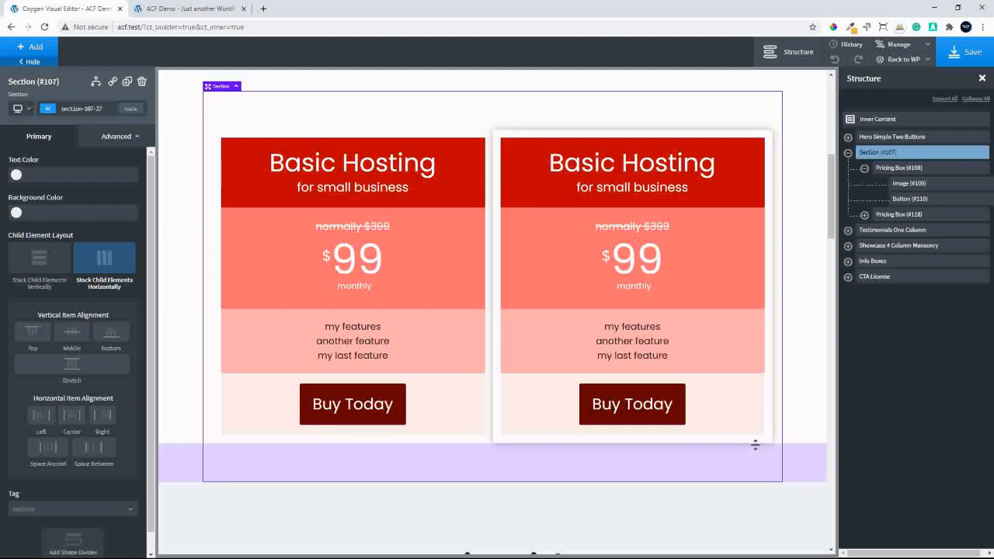
{"action": "left_click", "coordinate": [893, 214]}
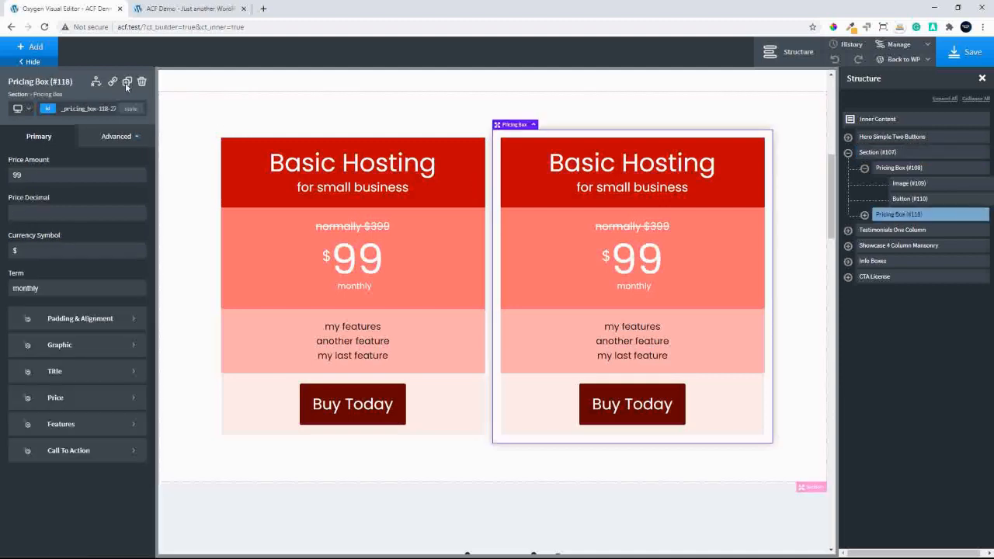
{"action": "left_click", "coordinate": [892, 170]}
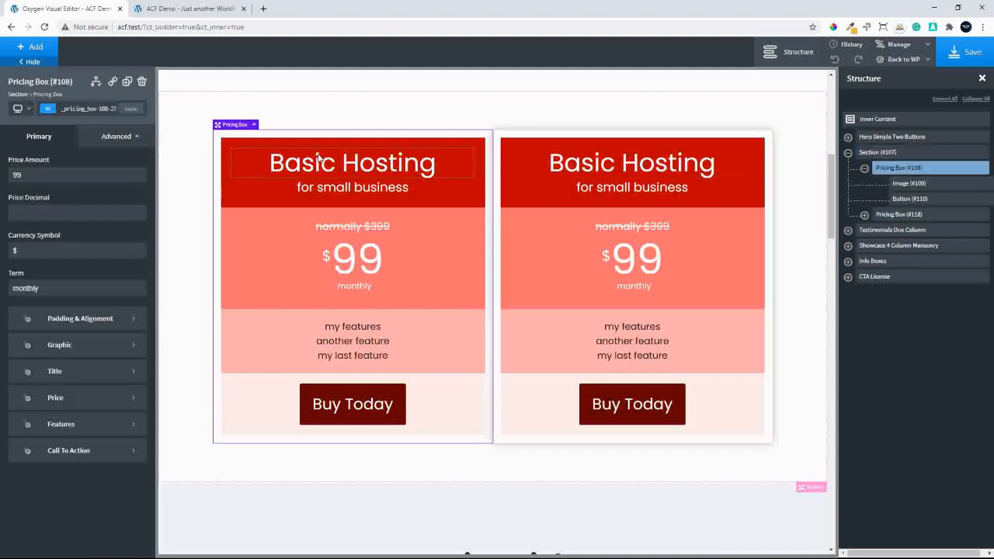
{"action": "left_click", "coordinate": [127, 82]}
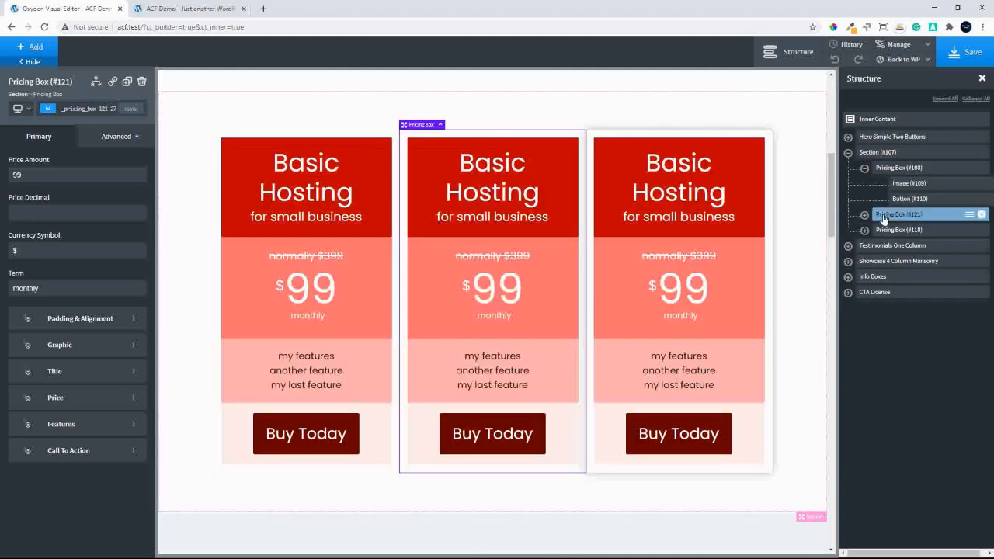
{"action": "mouse_move", "coordinate": [888, 219]}
{"action": "left_mouse_down"}
{"action": "mouse_move", "coordinate": [886, 246]}
{"action": "mouse_move", "coordinate": [894, 231]}
{"action": "left_mouse_up"}
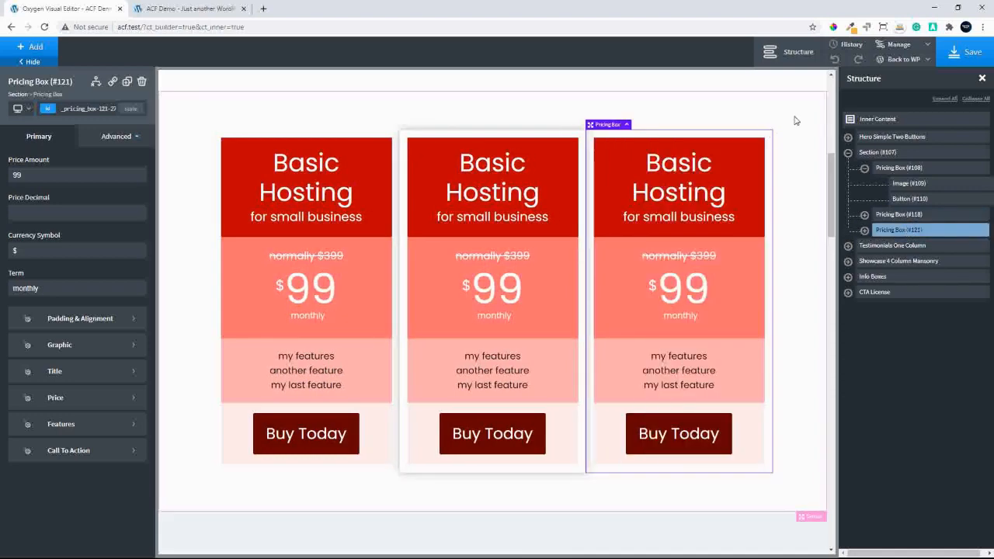
{"action": "left_click", "coordinate": [795, 124]}
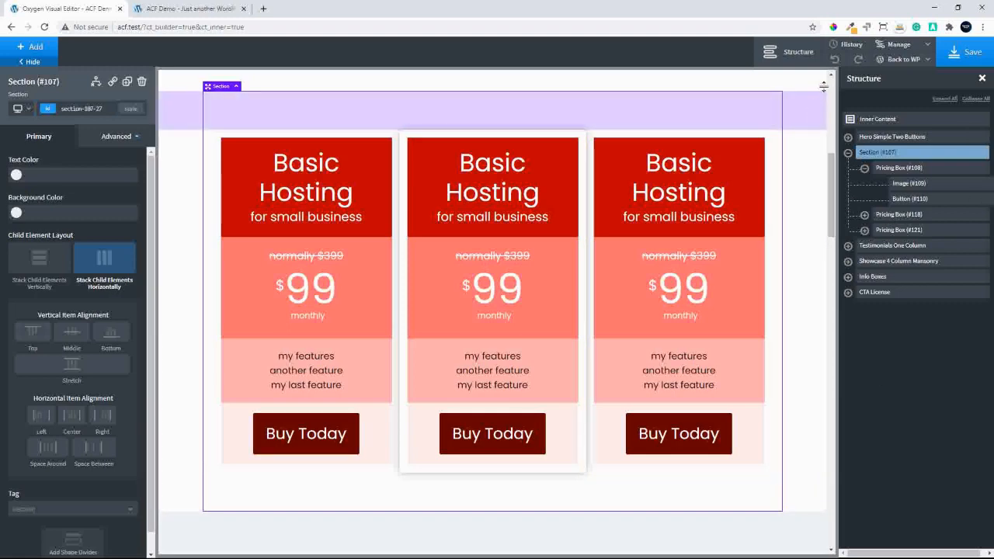
Hide the structure and properties panels and save the page
{"action": "left_click", "coordinate": [981, 80]}
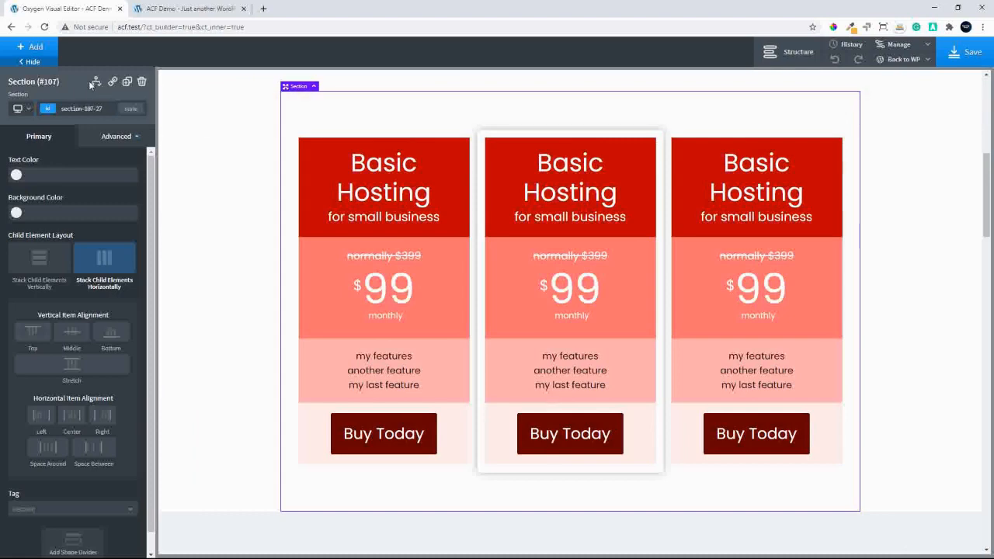
{"action": "left_click", "coordinate": [27, 61]}
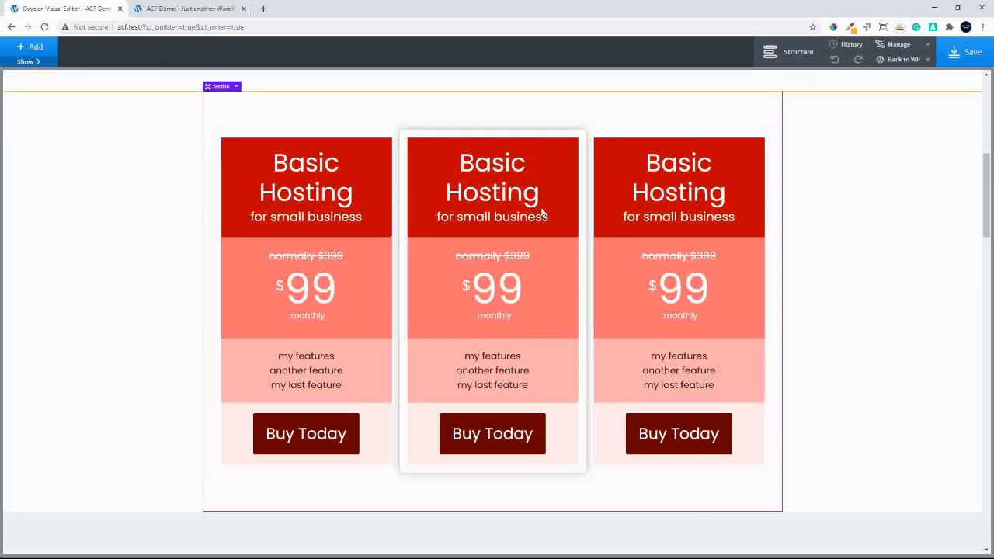
{"action": "left_click", "coordinate": [967, 54]}
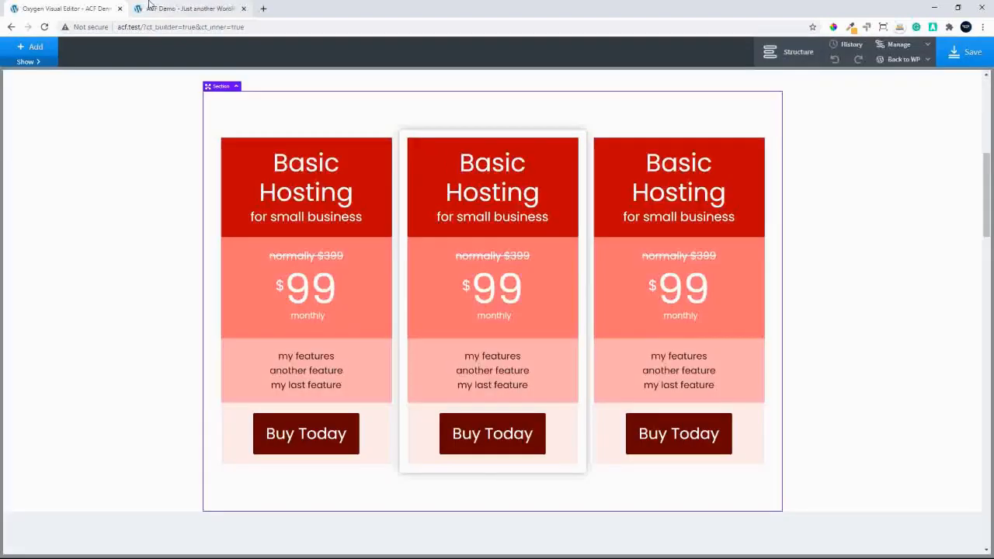
Switch to the live ACF Demo page, reload it and view the three pricing boxes
{"action": "left_click", "coordinate": [167, 9]}
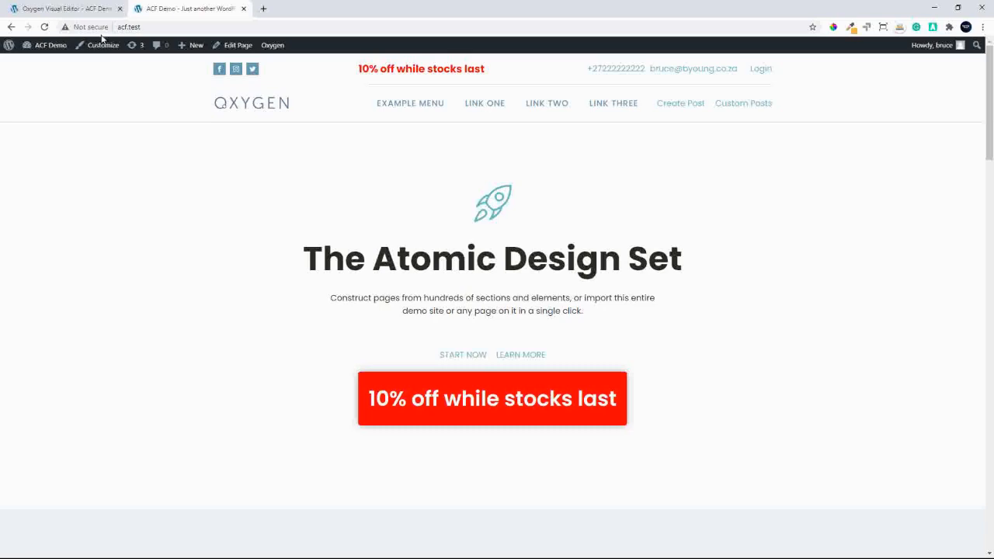
{"action": "left_click", "coordinate": [44, 26]}
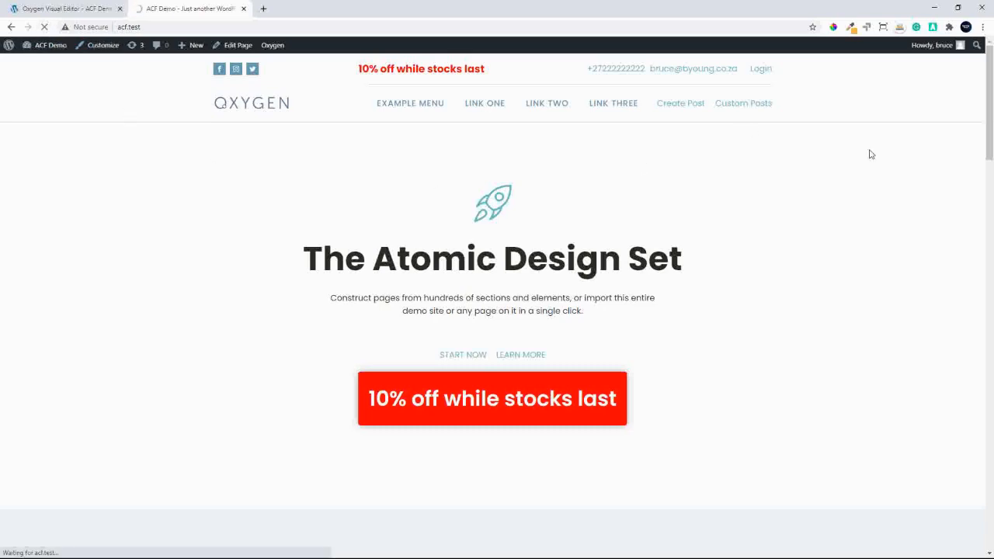
{"action": "left_click_drag", "start_coordinate": [990, 83], "coordinate": [992, 163]}
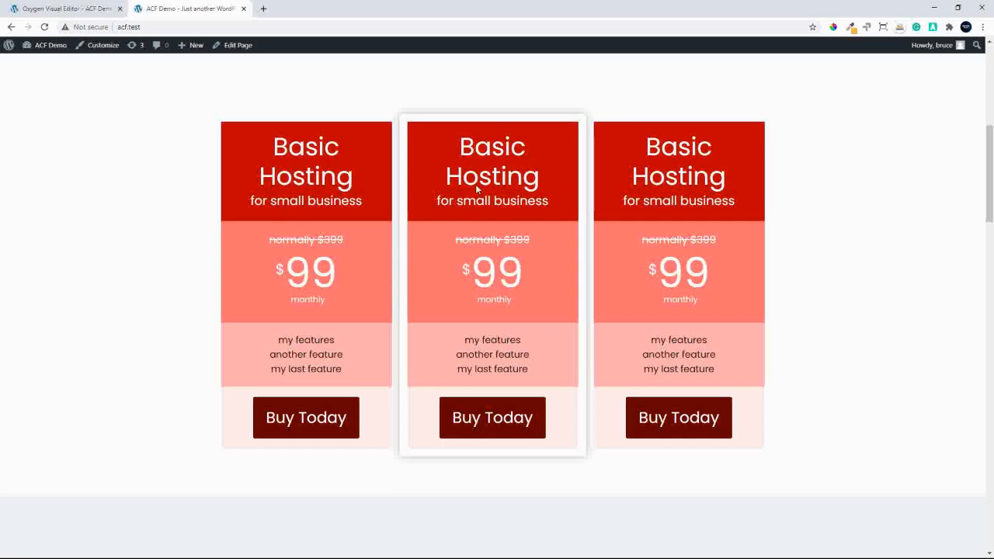
Return to the Oxygen editor and show the properties and structure panels again
{"action": "left_click", "coordinate": [63, 11]}
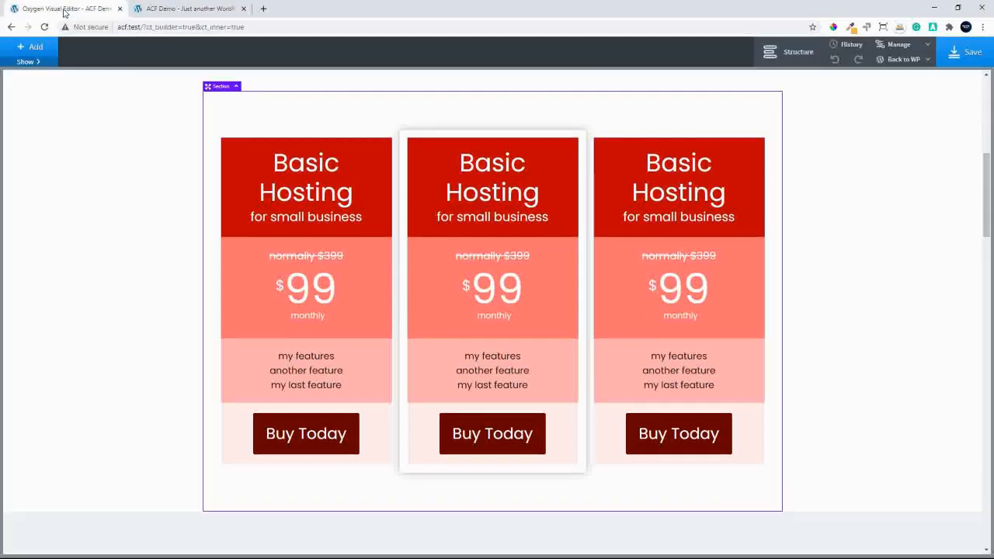
{"action": "left_click", "coordinate": [25, 63]}
{"action": "left_click", "coordinate": [807, 67]}
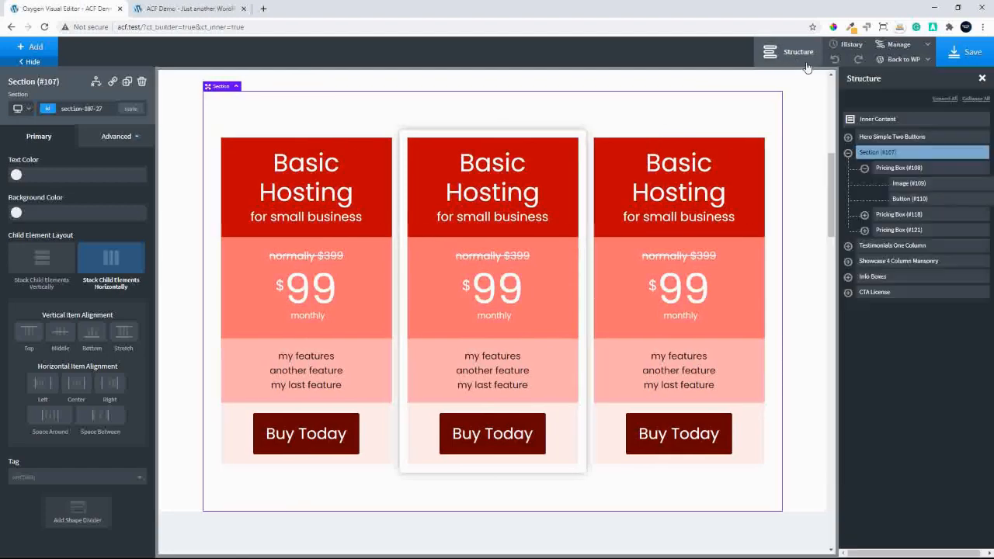
Wrap the middle pricing box of the three-box section in a div
{"action": "left_click", "coordinate": [864, 168]}
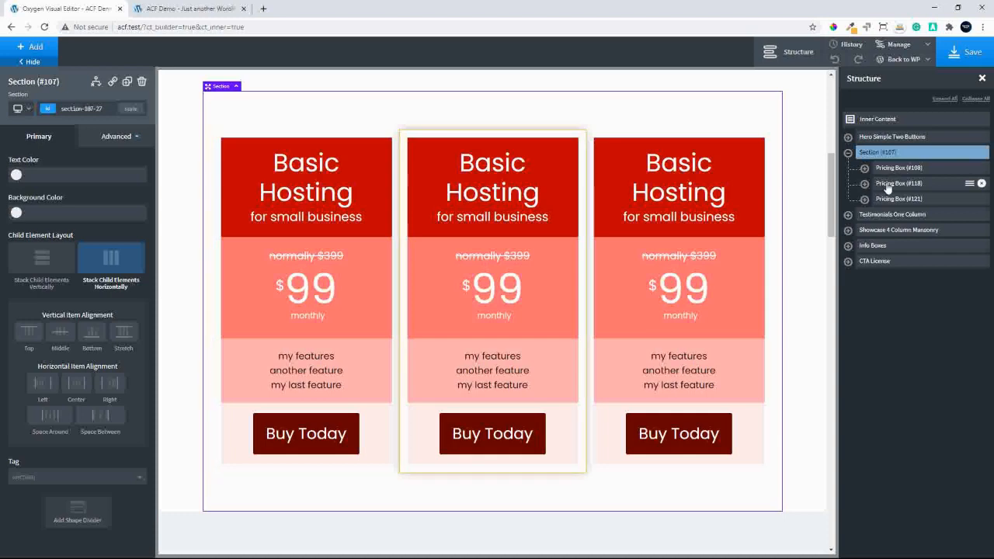
{"action": "left_click", "coordinate": [887, 184]}
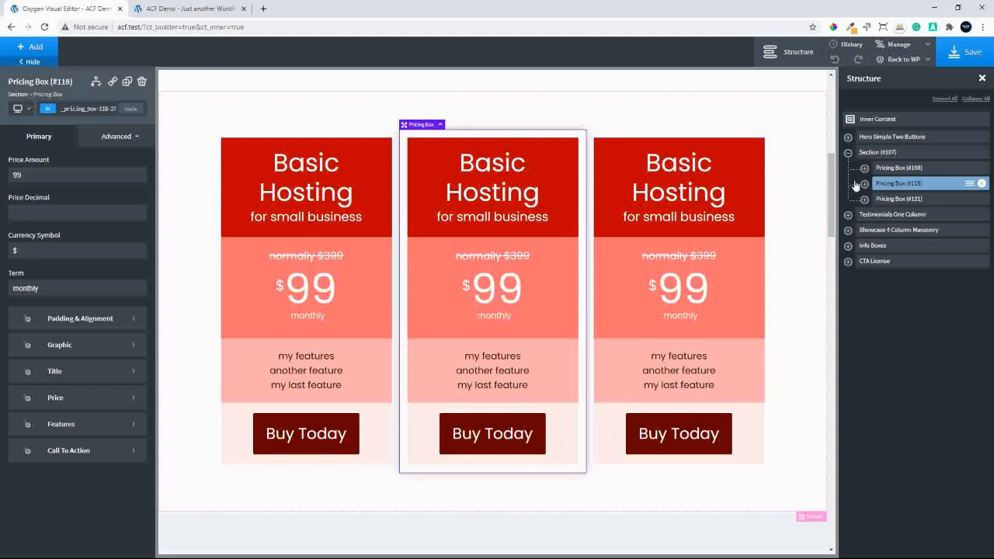
{"action": "left_click", "coordinate": [969, 185]}
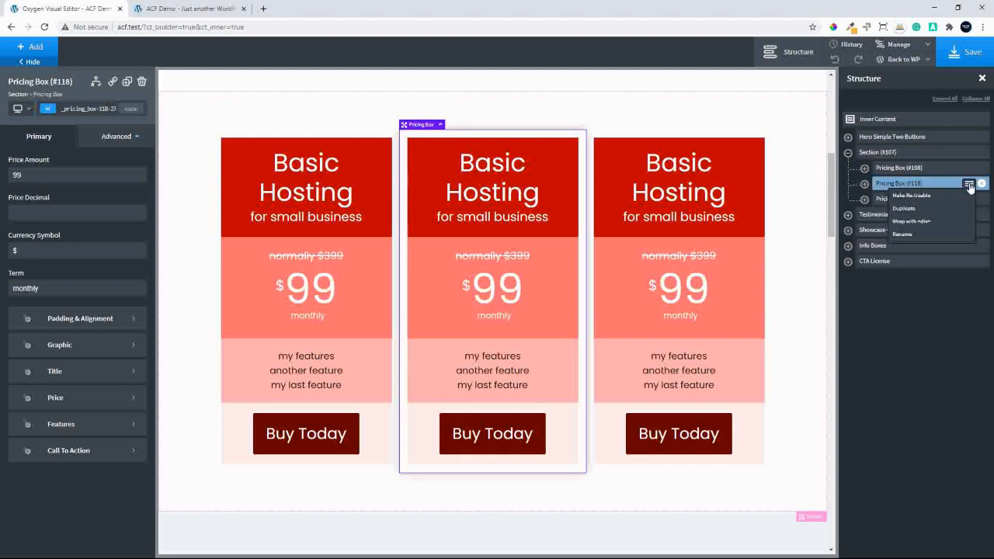
{"action": "left_click", "coordinate": [924, 222]}
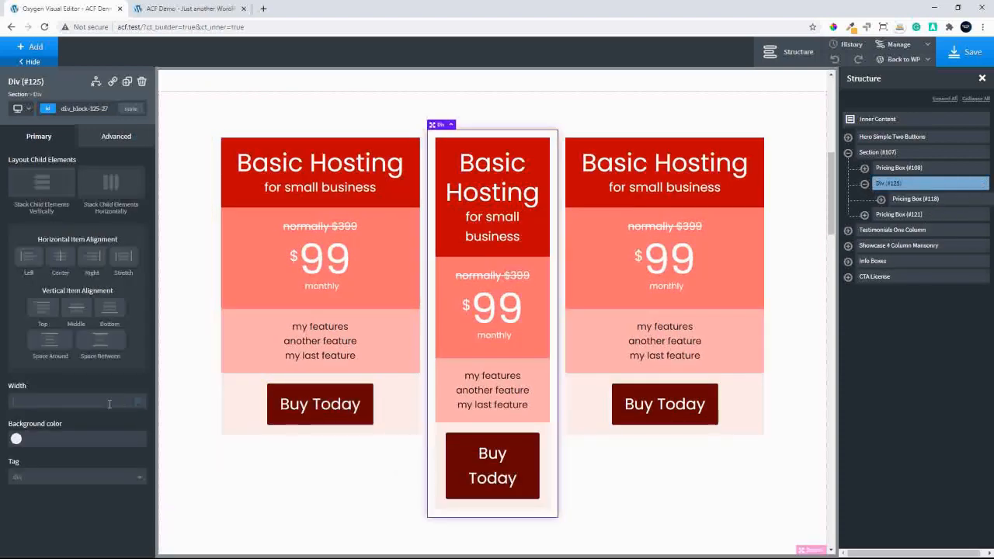
Set the width of the div around the middle pricing box to 33.33 percent
{"action": "type", "text": "33"}
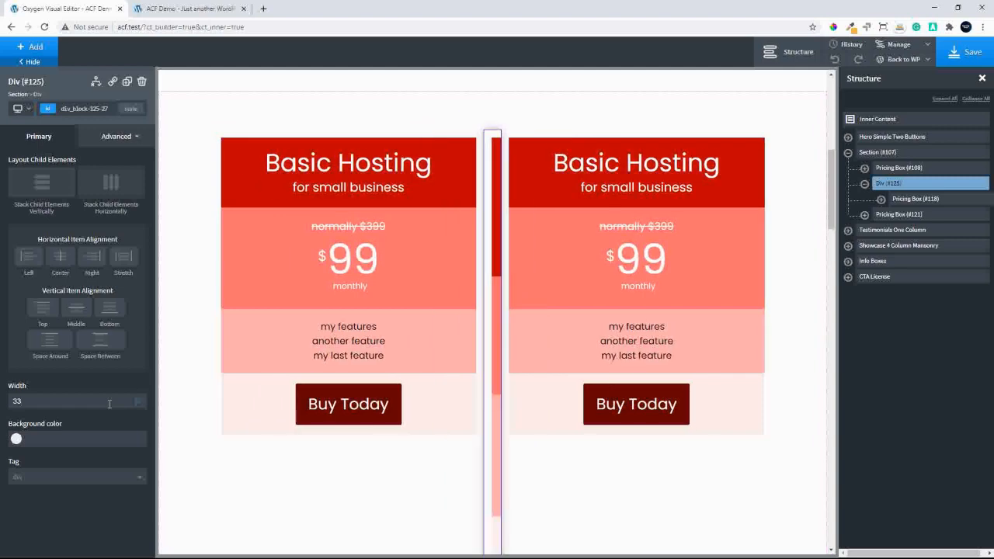
{"action": "type", "text": ".33"}
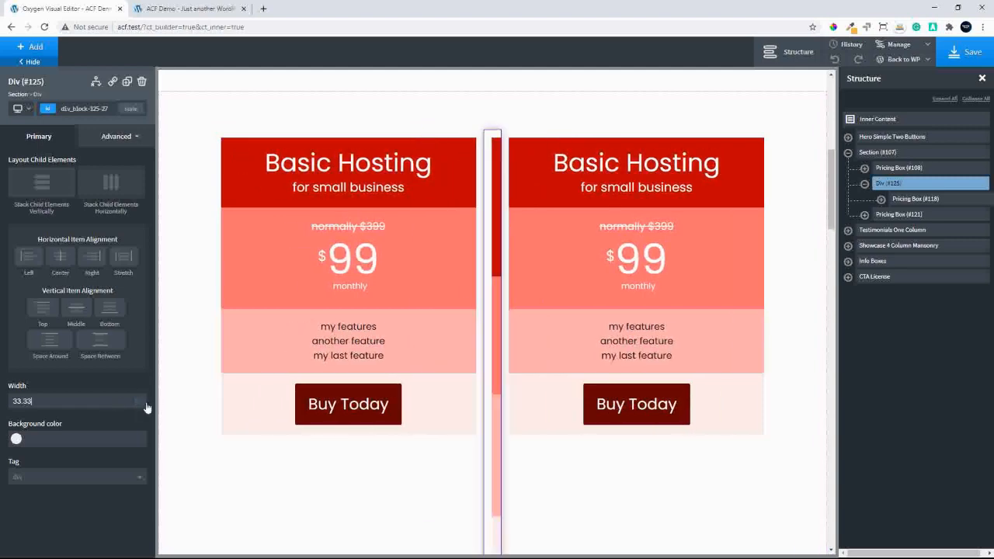
{"action": "left_click", "coordinate": [142, 398]}
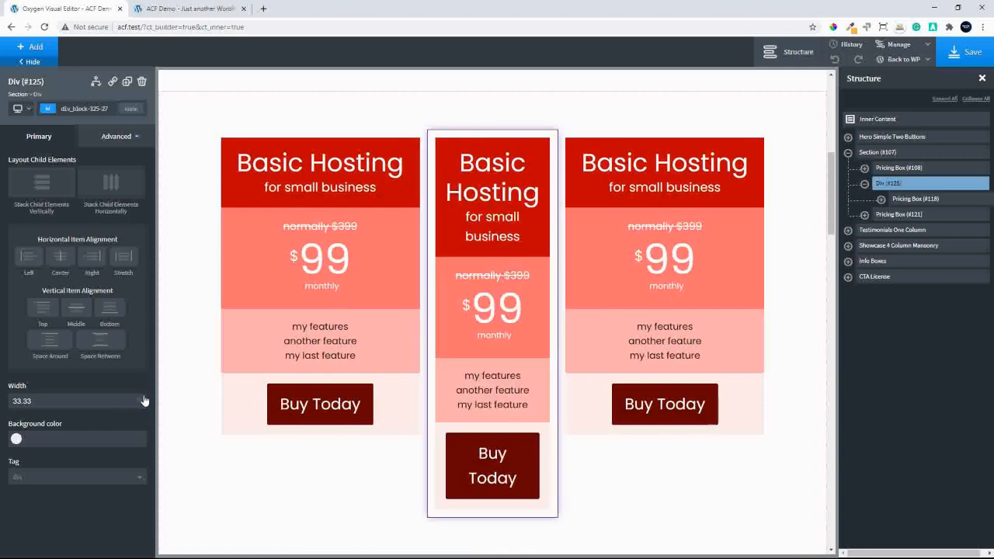
Set the first pricing box's width to 33.33 percent in its size and spacing settings
{"action": "left_click", "coordinate": [943, 168]}
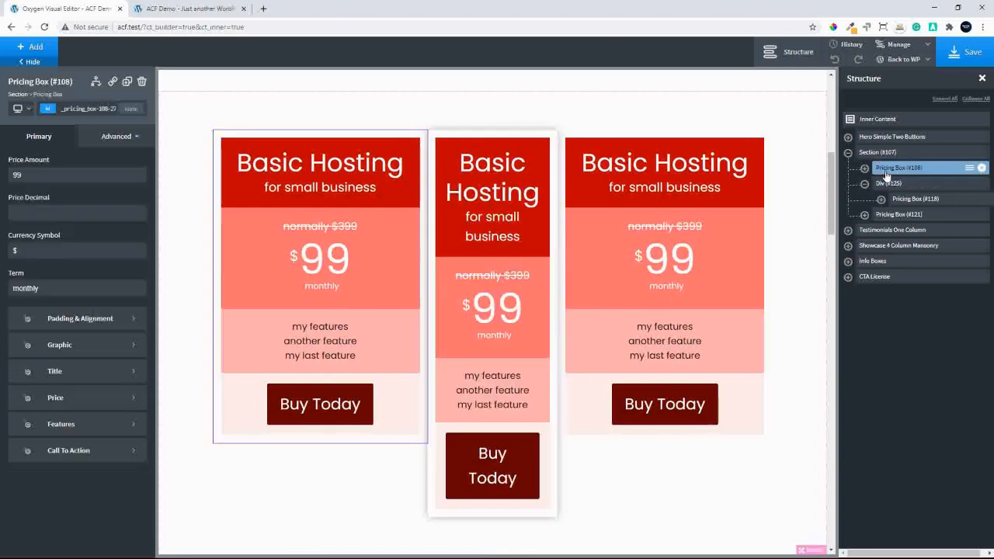
{"action": "left_click", "coordinate": [117, 137]}
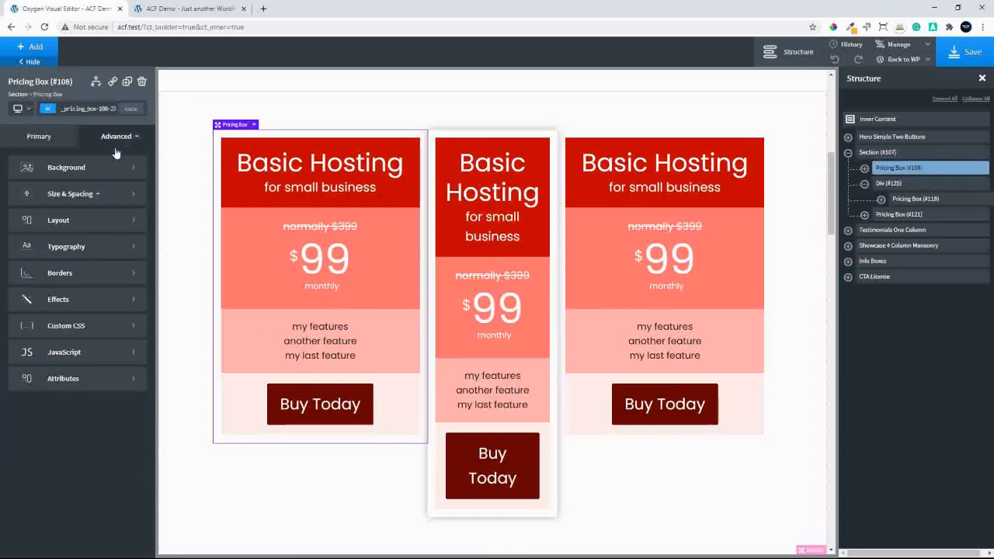
{"action": "left_click", "coordinate": [73, 196]}
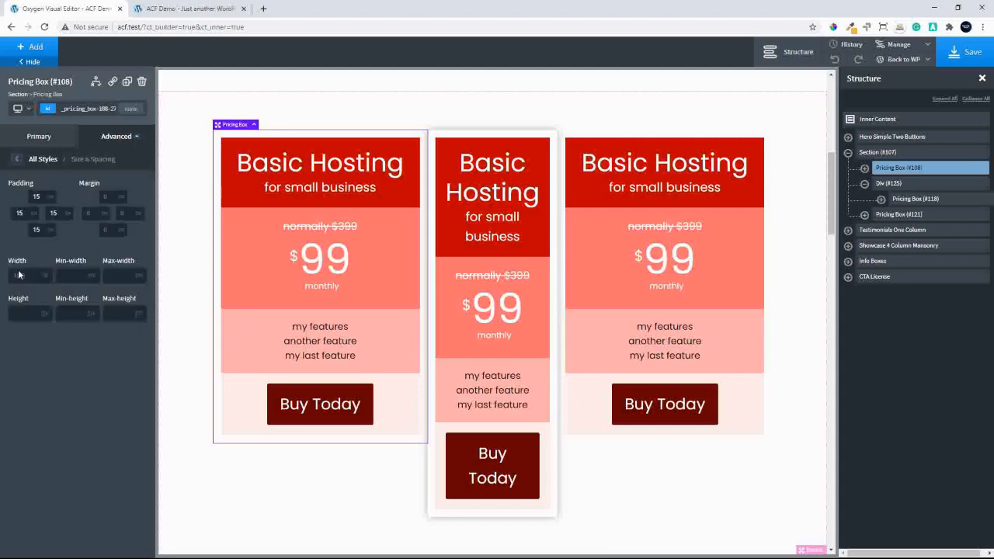
{"action": "left_click_drag", "start_coordinate": [21, 276], "coordinate": [52, 281]}
{"action": "type", "text": "33"}
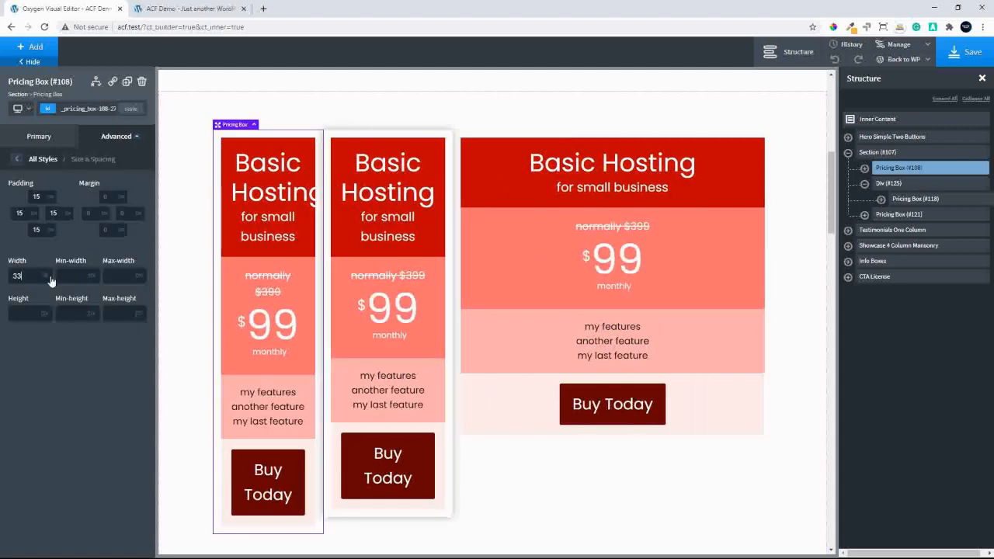
{"action": "type", "text": ".33"}
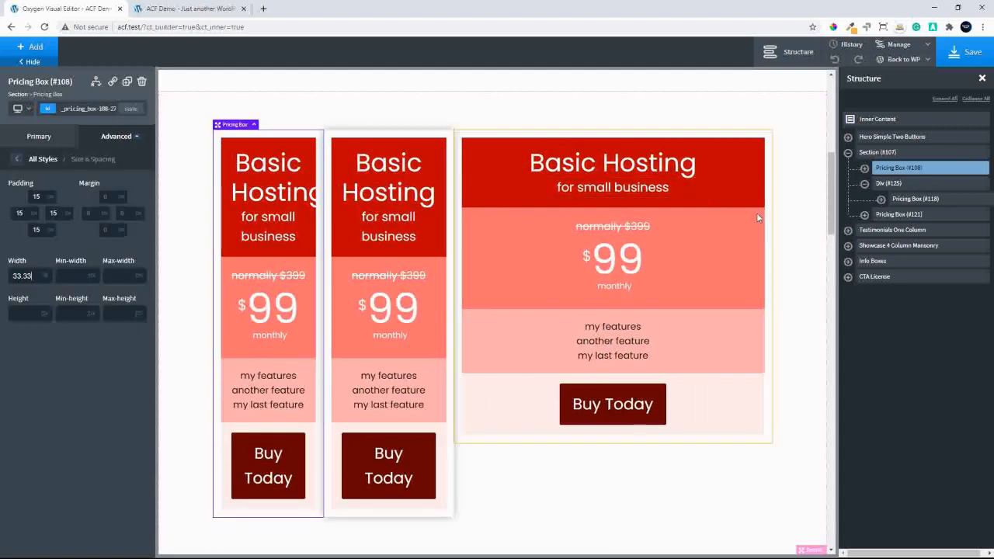
Set the third pricing box's width to 33.33 percent in its size and spacing settings
{"action": "left_click", "coordinate": [869, 215]}
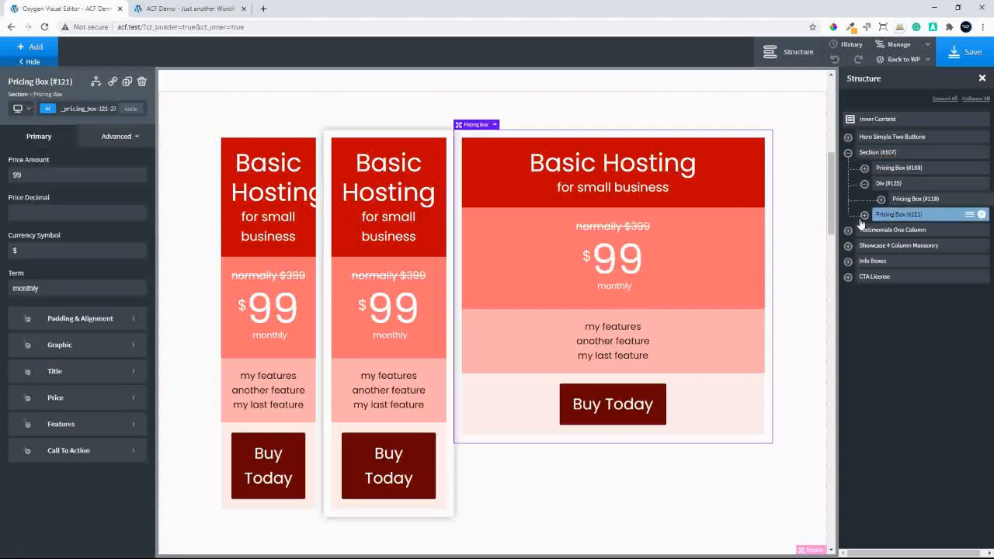
{"action": "left_click", "coordinate": [116, 136]}
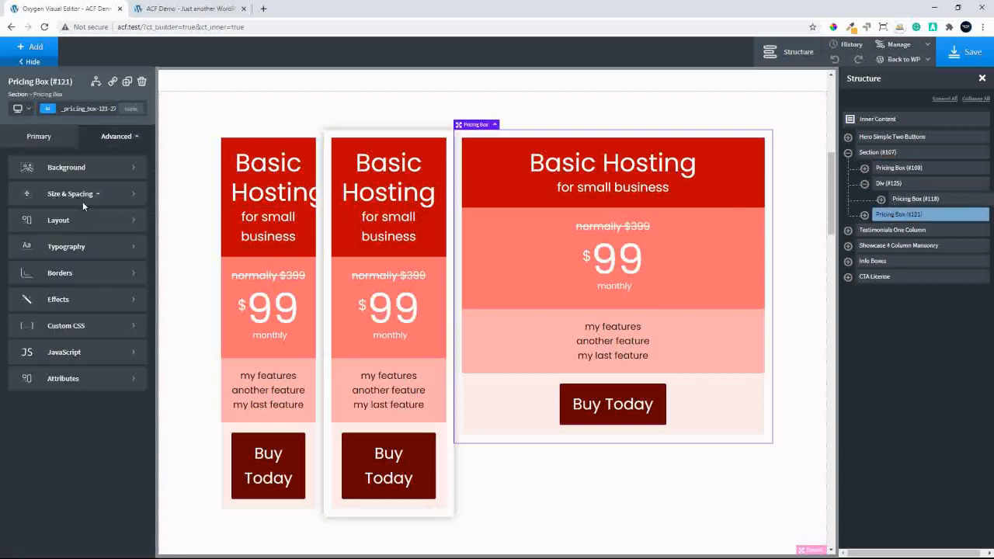
{"action": "left_click", "coordinate": [82, 200]}
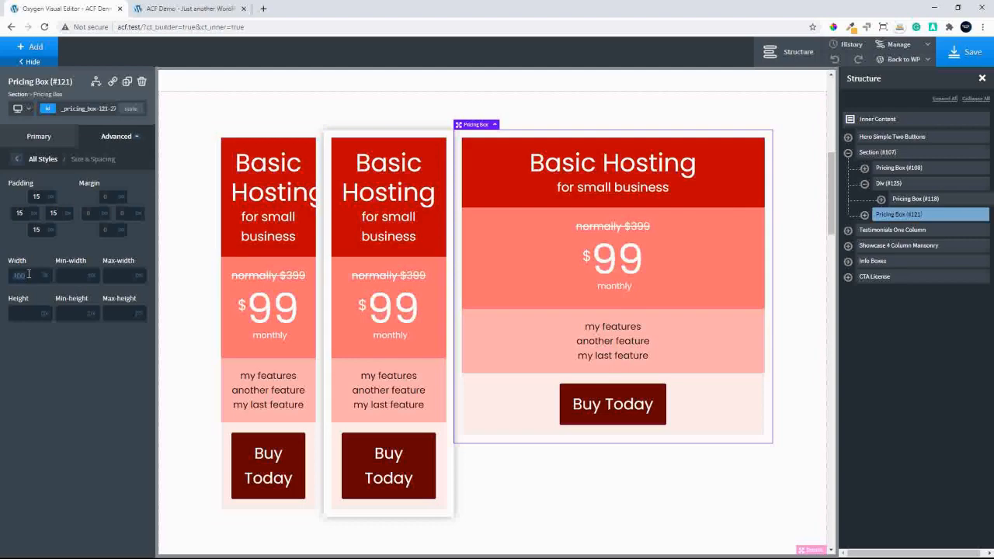
{"action": "left_click", "coordinate": [28, 274]}
{"action": "type", "text": "33.33"}
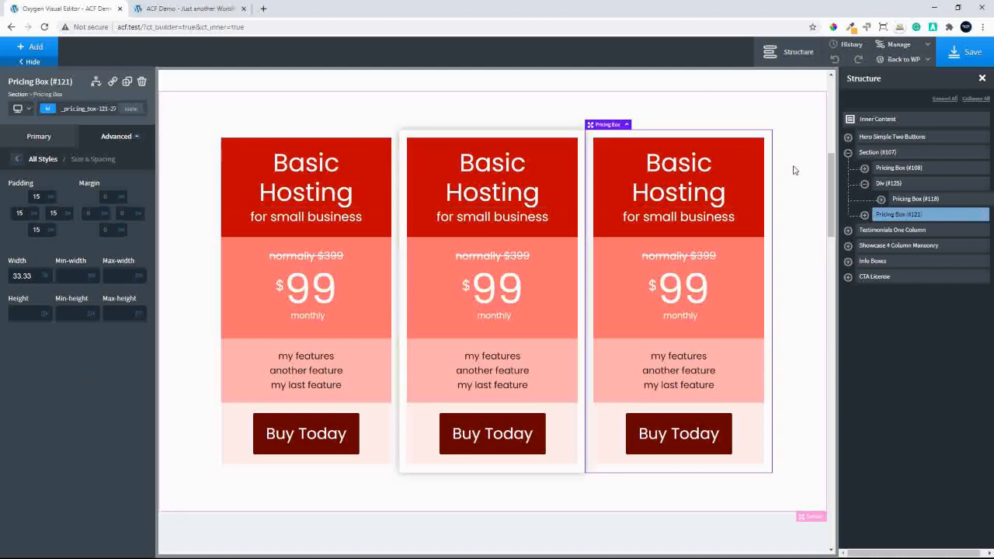
Set the third pricing box's width to 100 percent
{"action": "double_click", "coordinate": [30, 276]}
{"action": "type", "text": "10"}
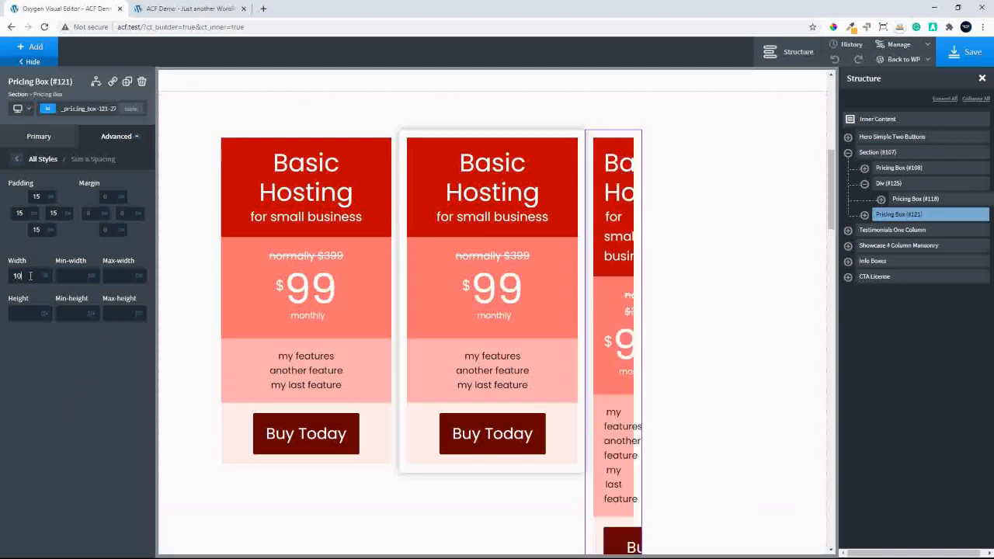
{"action": "type", "text": "0"}
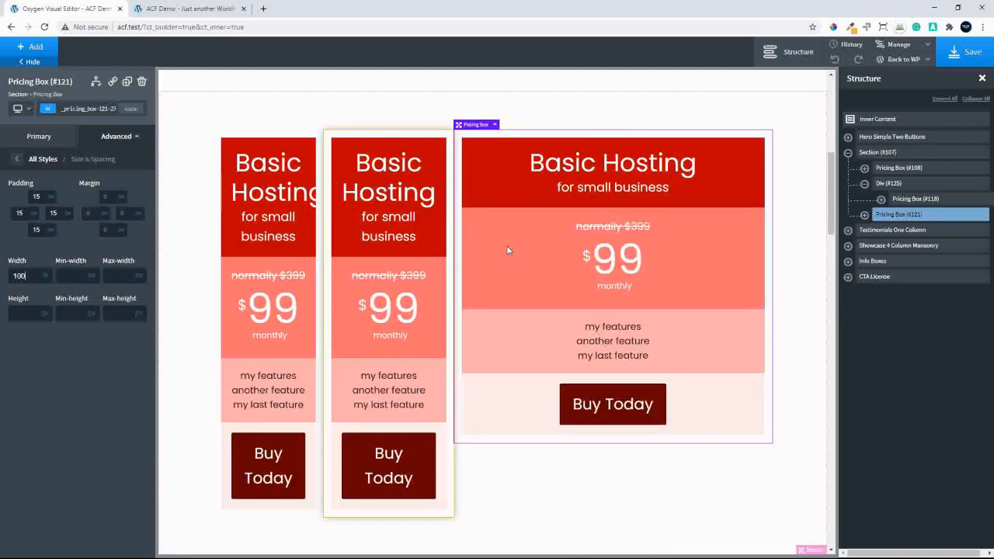
Set the width of the div around the middle pricing box to 100 percent
{"action": "left_click", "coordinate": [903, 184]}
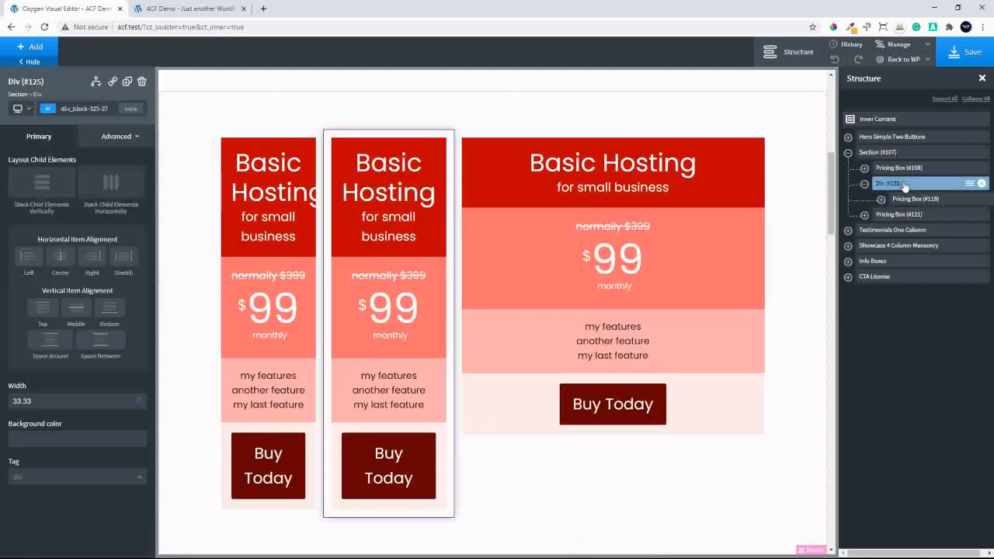
{"action": "triple_click", "coordinate": [76, 402]}
{"action": "type", "text": "100"}
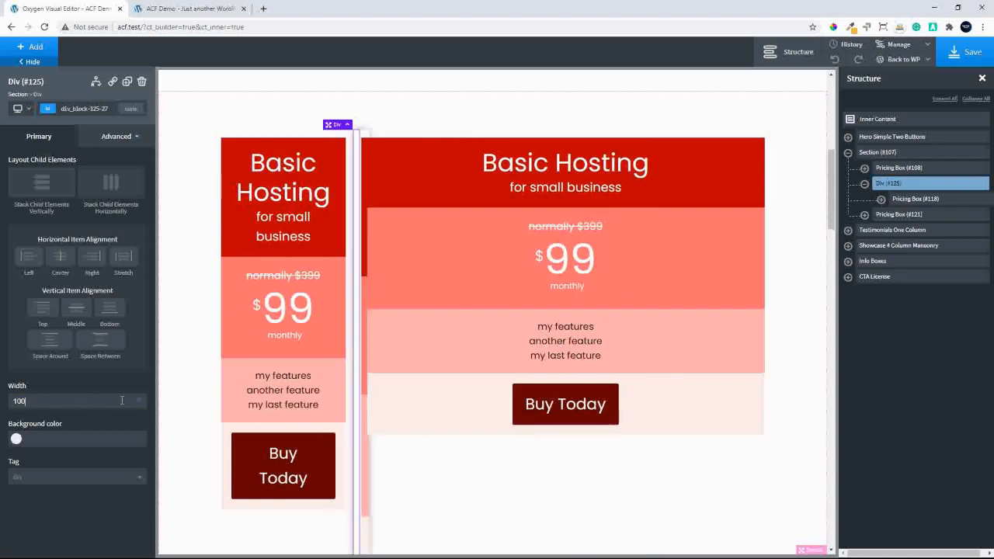
Set the first pricing box's width to 100 percent in its size and spacing settings
{"action": "left_click", "coordinate": [898, 168]}
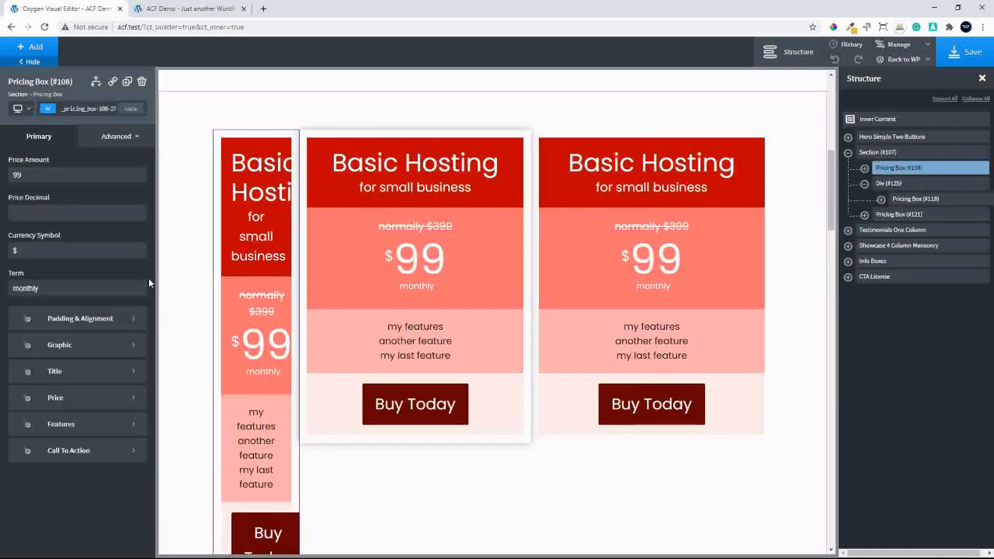
{"action": "left_click", "coordinate": [115, 135]}
{"action": "left_click", "coordinate": [35, 193]}
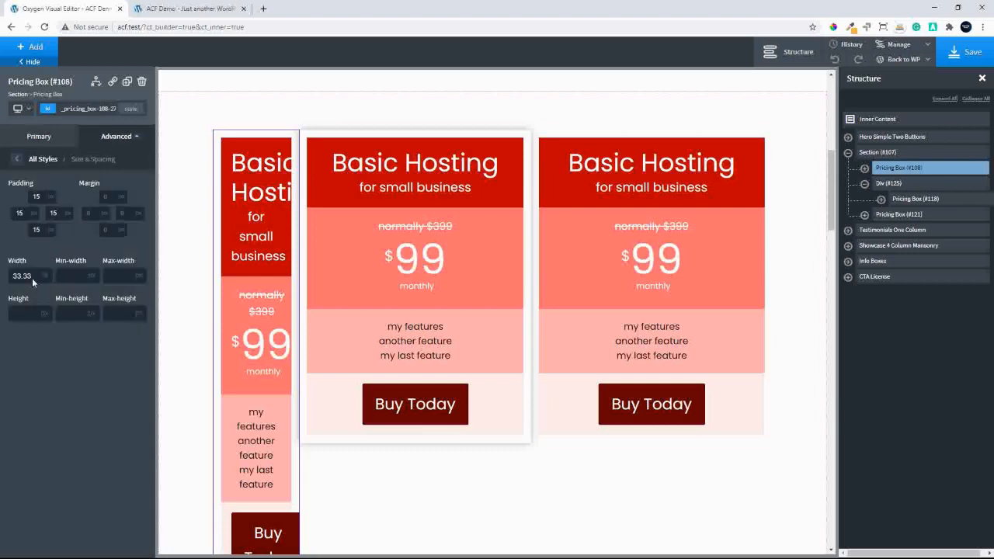
{"action": "double_click", "coordinate": [32, 278]}
{"action": "type", "text": "100"}
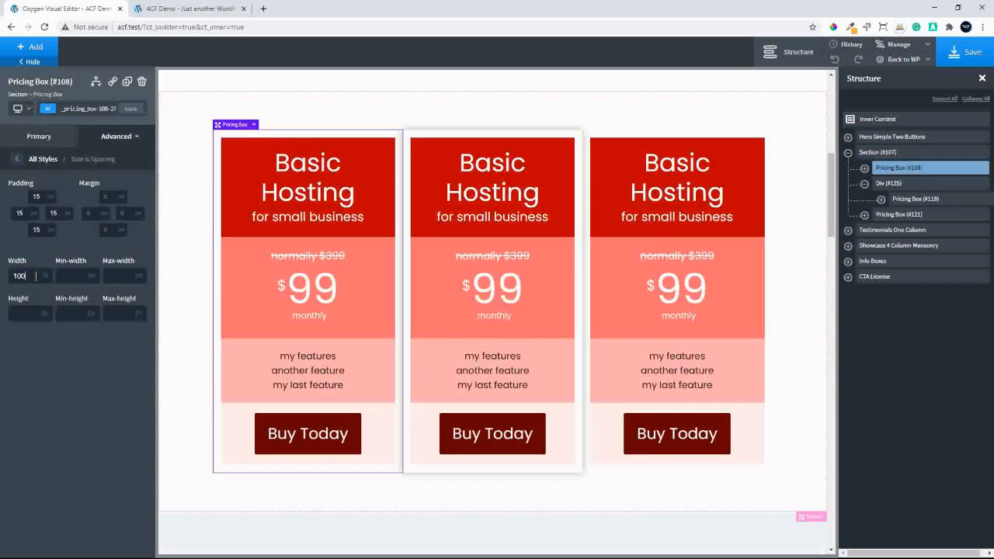
{"action": "left_click", "coordinate": [804, 171]}
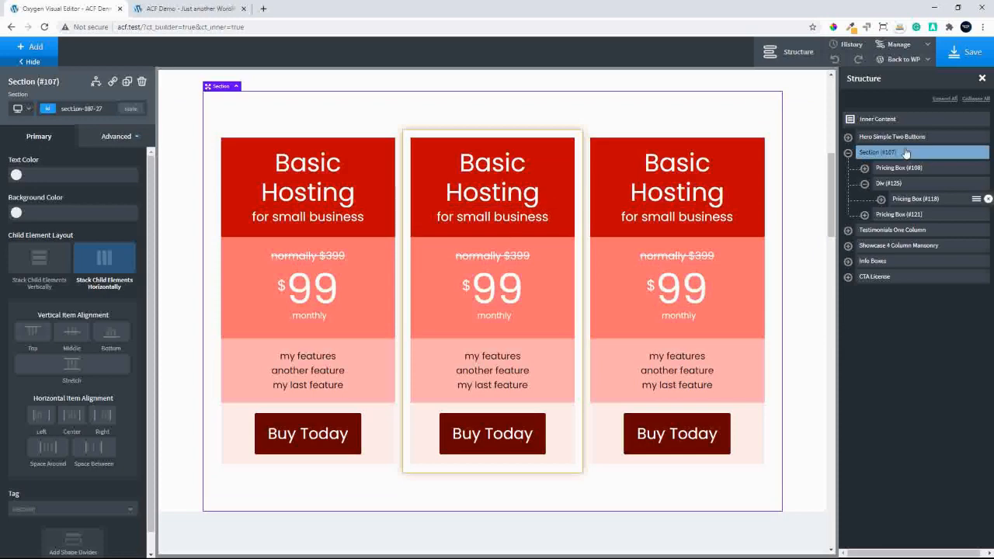
Add a text element to the div around the middle pricing box and change its text to "Buy Me"
{"action": "left_click", "coordinate": [889, 186]}
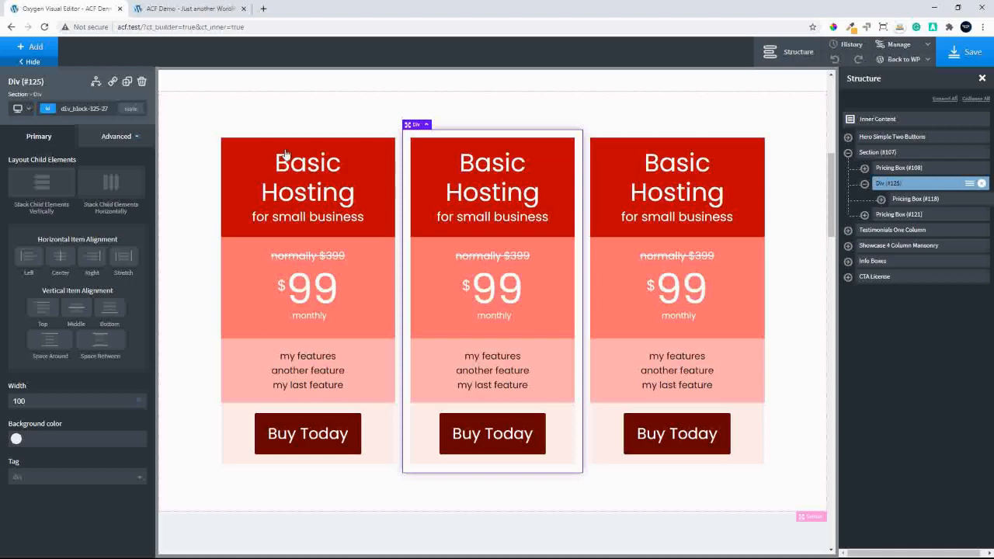
{"action": "left_click", "coordinate": [30, 46]}
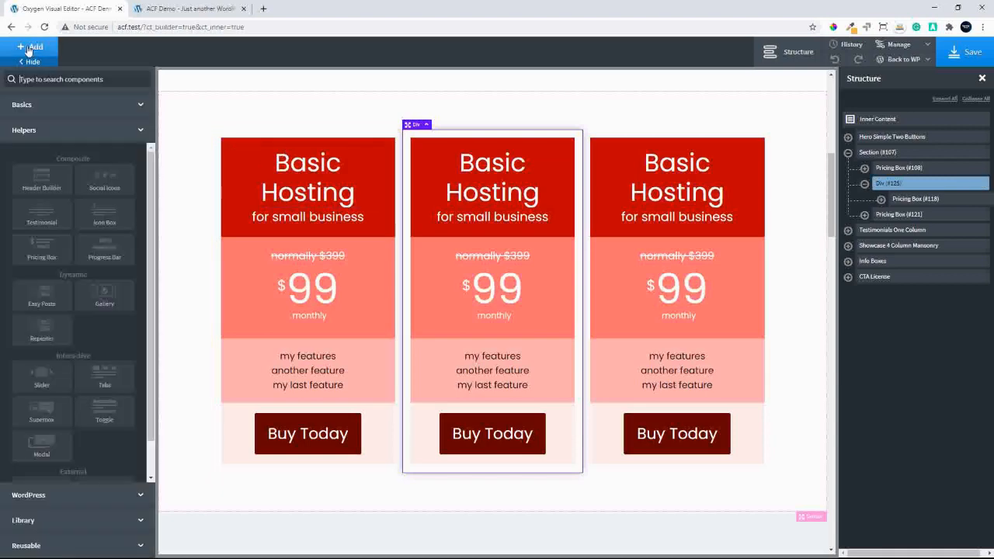
{"action": "left_click", "coordinate": [35, 112]}
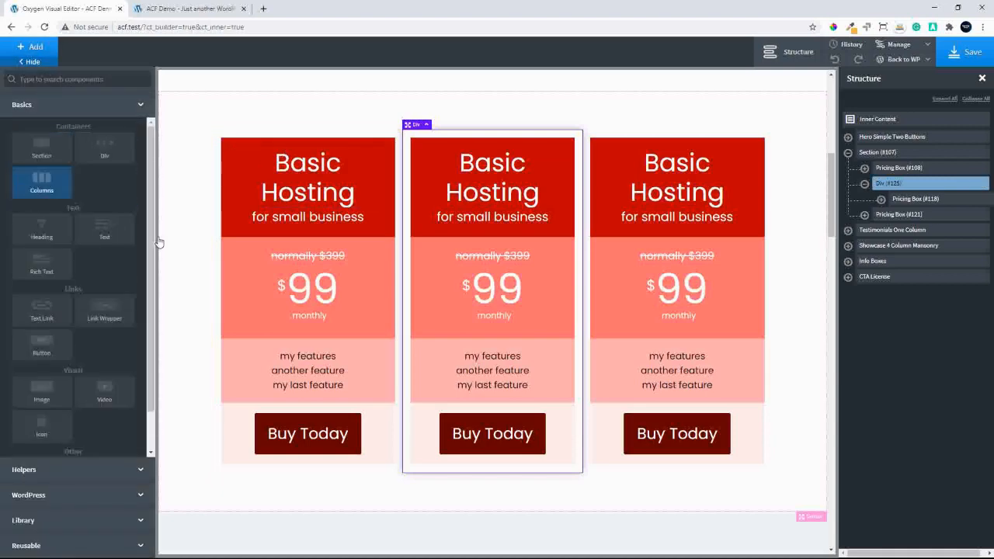
{"action": "left_click", "coordinate": [104, 226]}
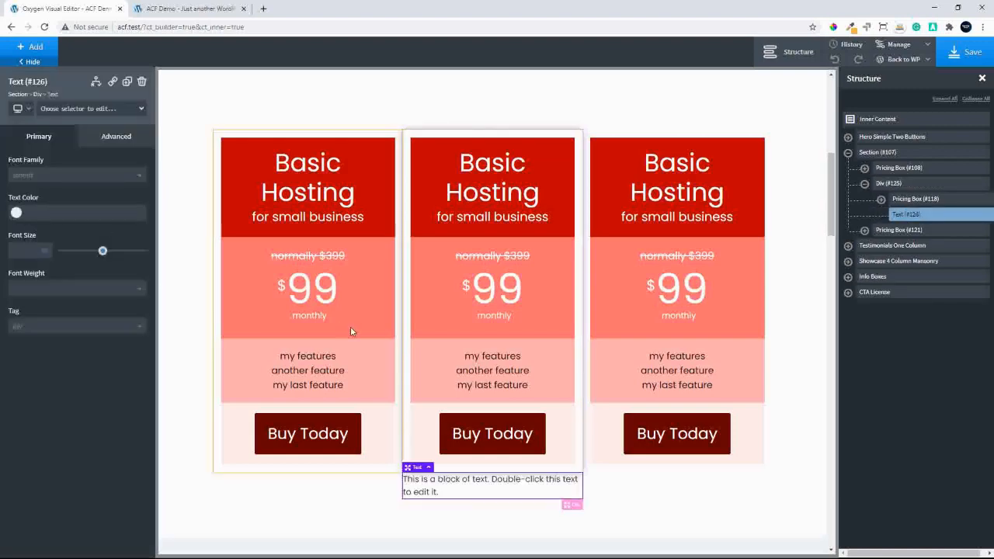
{"action": "double_click", "coordinate": [438, 481]}
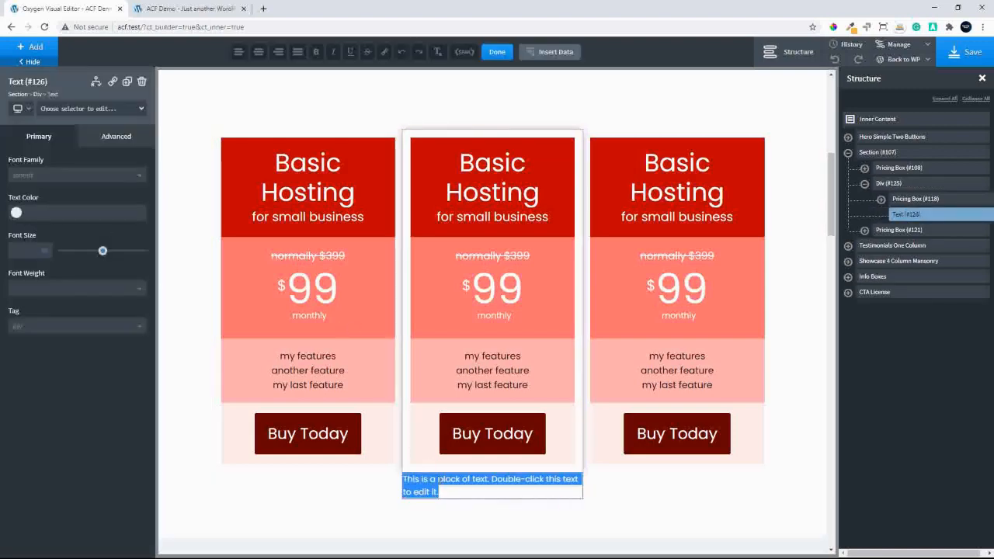
{"action": "type", "text": "Buy Me"}
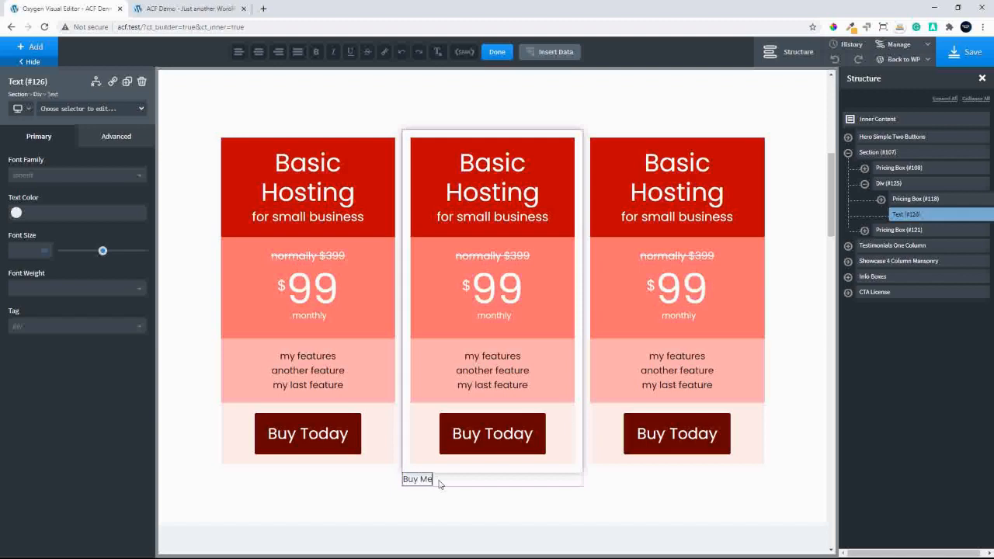
Set the layout position of the "Buy Me" text to absolute and return to its primary settings
{"action": "left_click", "coordinate": [113, 138]}
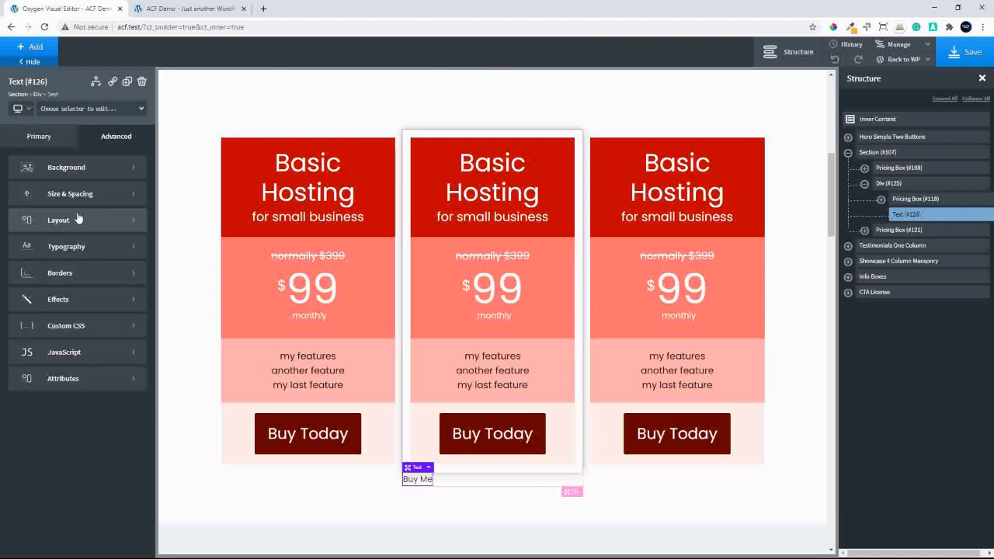
{"action": "left_click", "coordinate": [77, 219]}
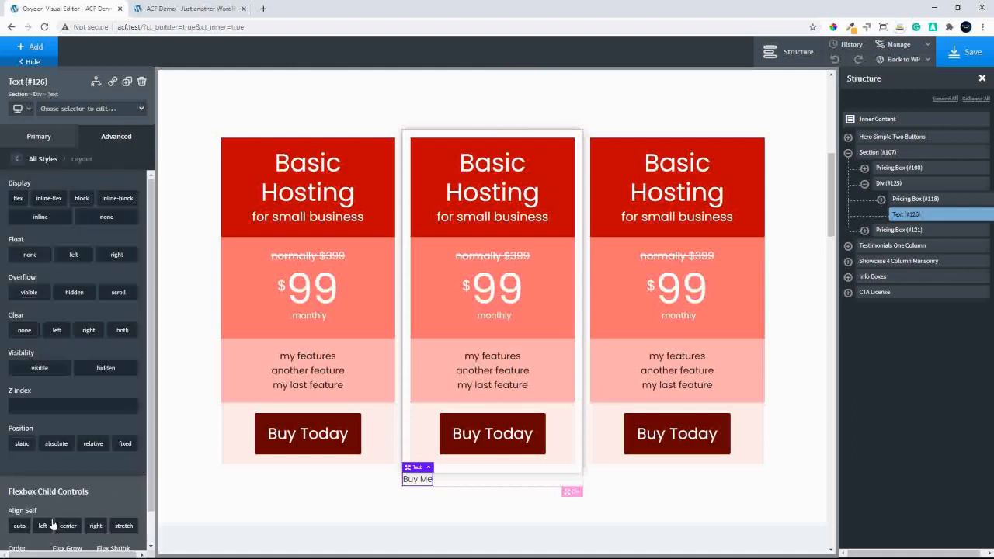
{"action": "left_click", "coordinate": [55, 444]}
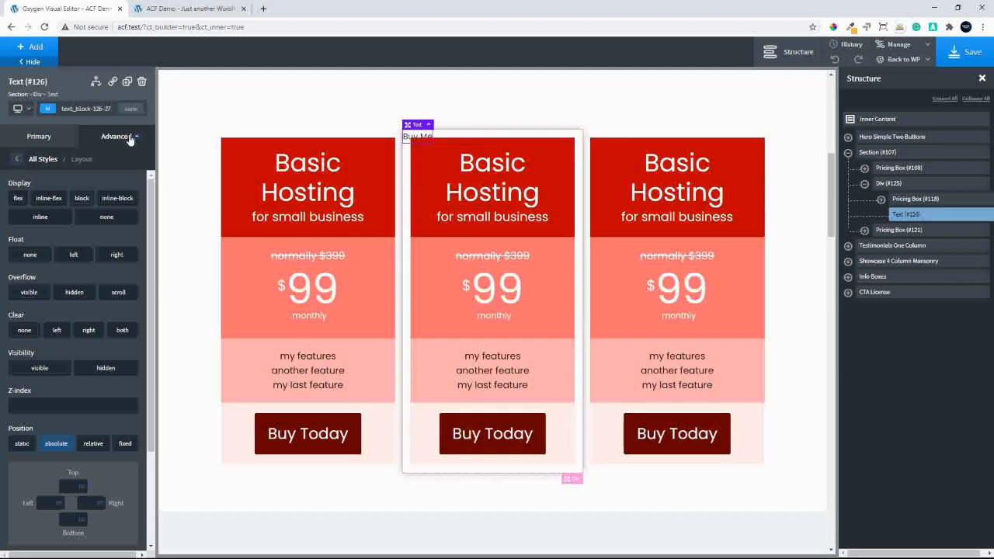
{"action": "left_click", "coordinate": [17, 159]}
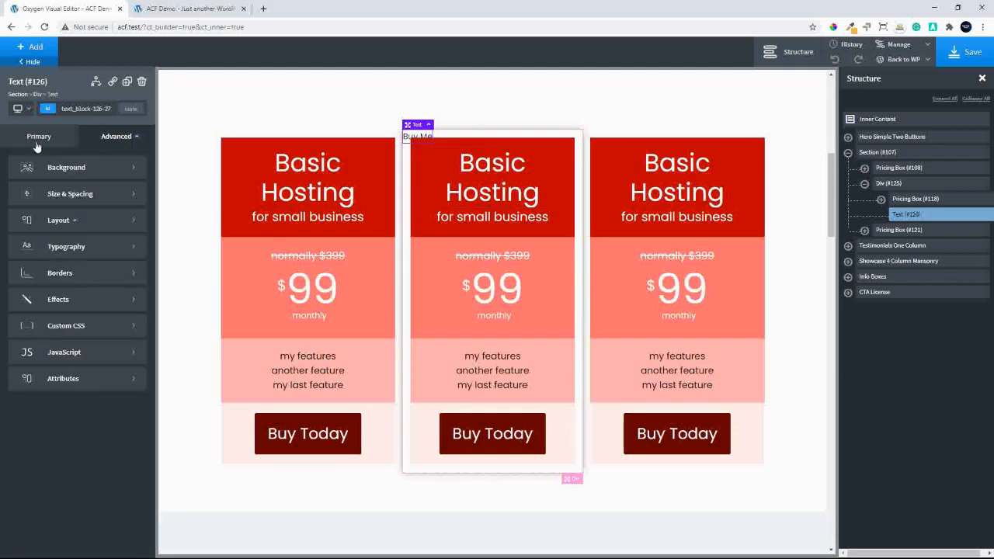
{"action": "left_click", "coordinate": [37, 138]}
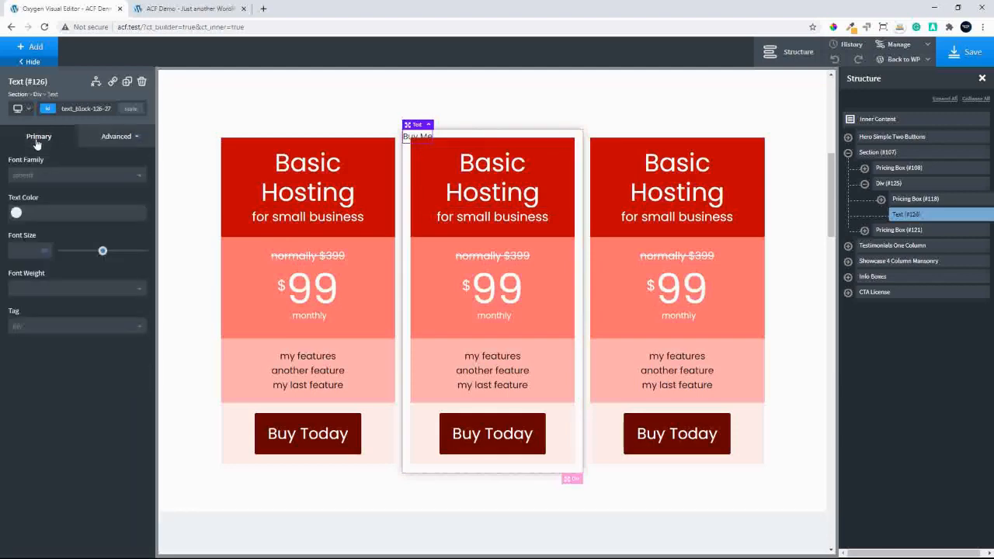
Set the background color of the "Buy Me" text to black, #000000
{"action": "left_click", "coordinate": [111, 140]}
{"action": "left_click", "coordinate": [67, 167]}
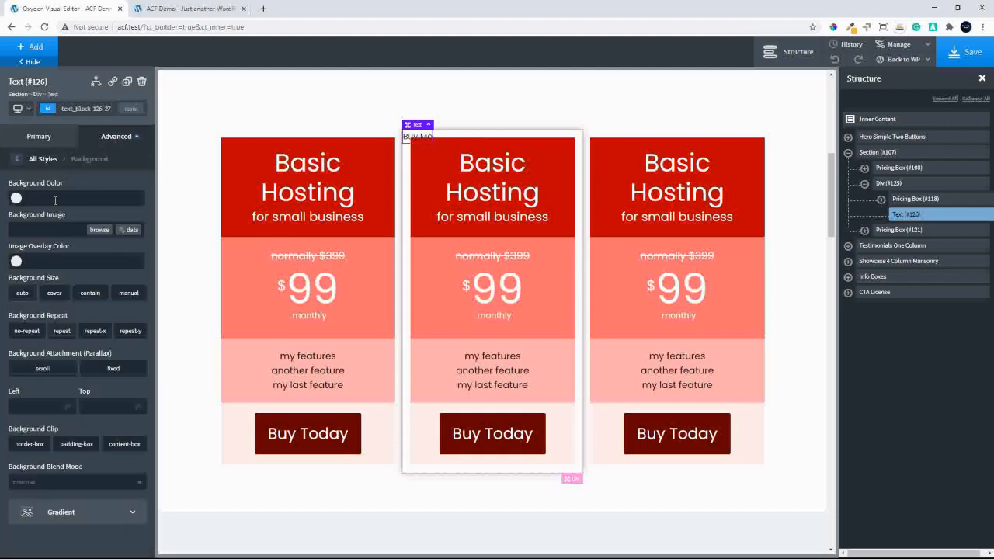
{"action": "left_click", "coordinate": [16, 198]}
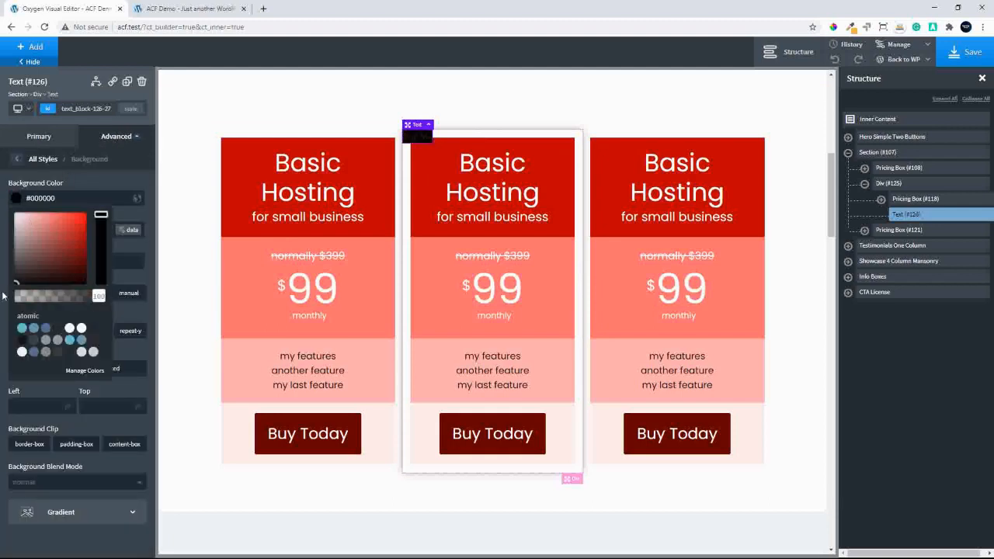
{"action": "left_click", "coordinate": [16, 159]}
Set the text color of the "Buy Me" label to the atomic White global color
{"action": "left_click", "coordinate": [38, 137]}
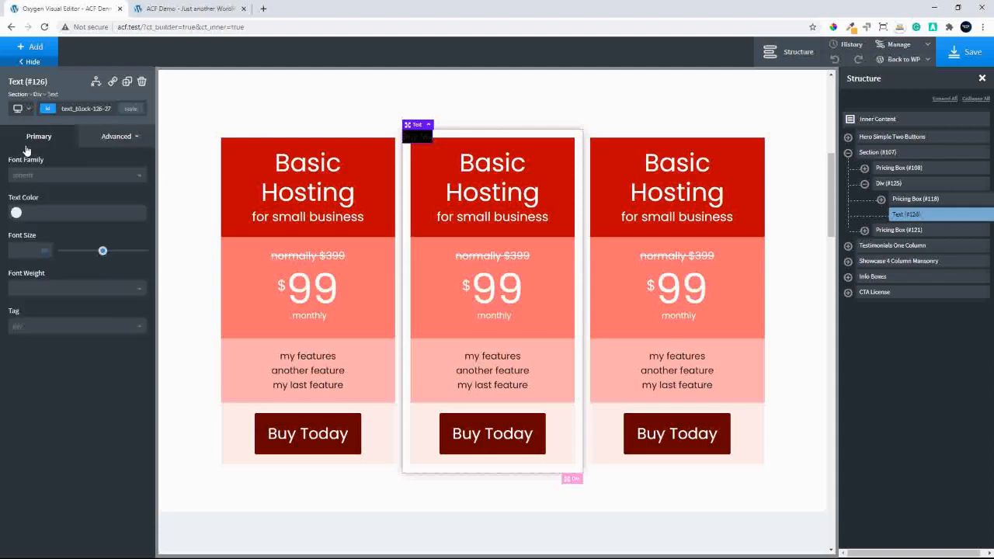
{"action": "left_click", "coordinate": [16, 212]}
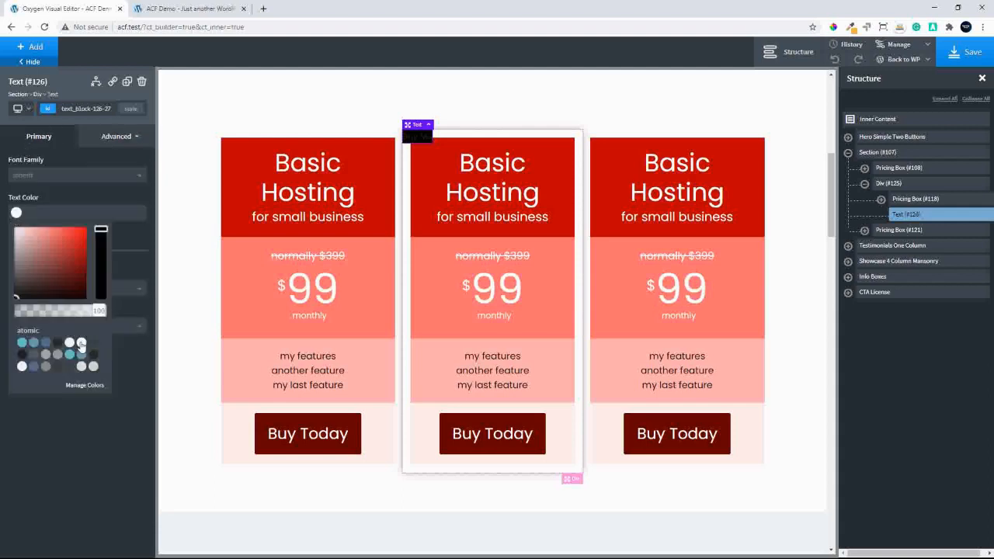
{"action": "left_click", "coordinate": [81, 343]}
Set the padding of the "Buy Me" text to 20 on all four sides
{"action": "left_click", "coordinate": [104, 139]}
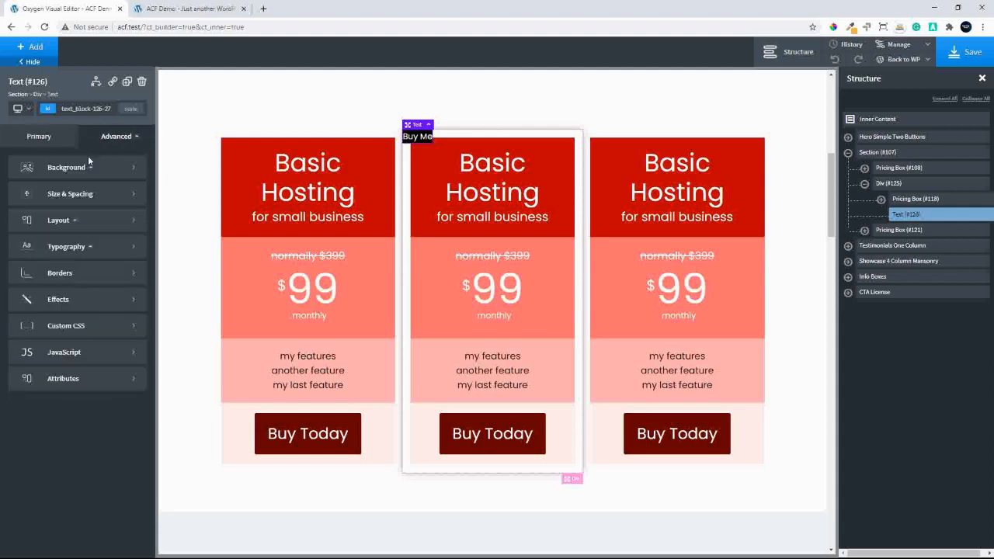
{"action": "left_click", "coordinate": [57, 195]}
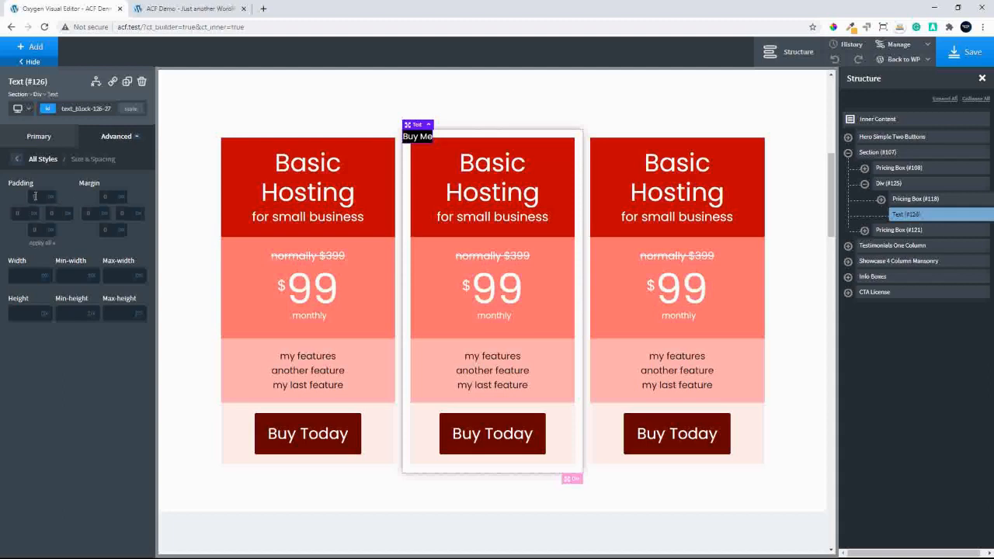
{"action": "left_click", "coordinate": [35, 196]}
{"action": "type", "text": "20"}
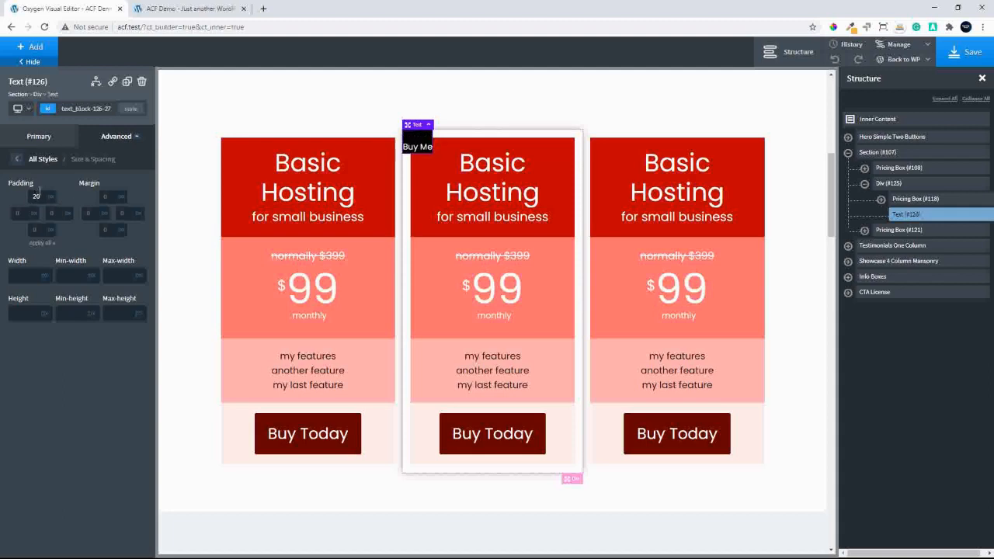
{"action": "left_click", "coordinate": [42, 243]}
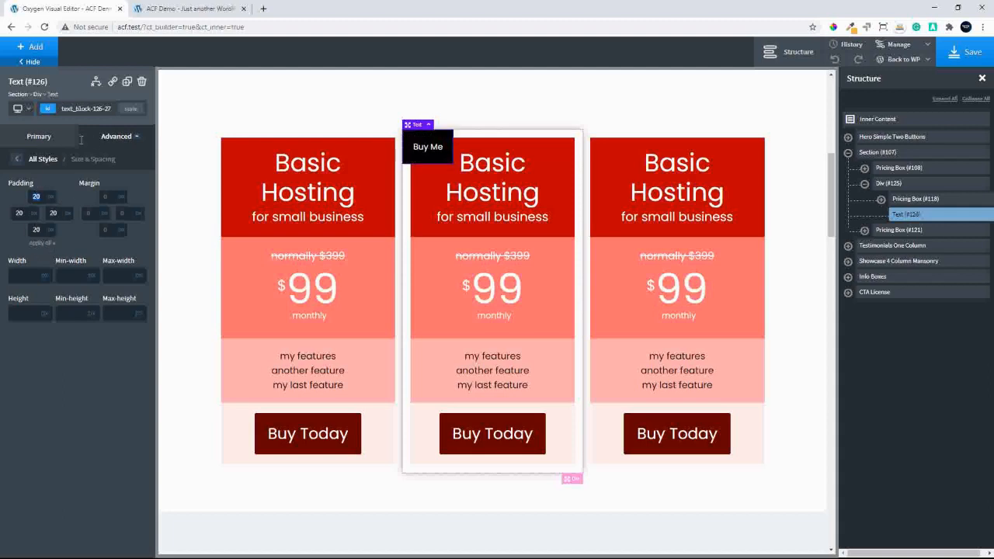
Round the corners of the "Buy Me" label with a small border radius and deselect the label
{"action": "left_click", "coordinate": [17, 159]}
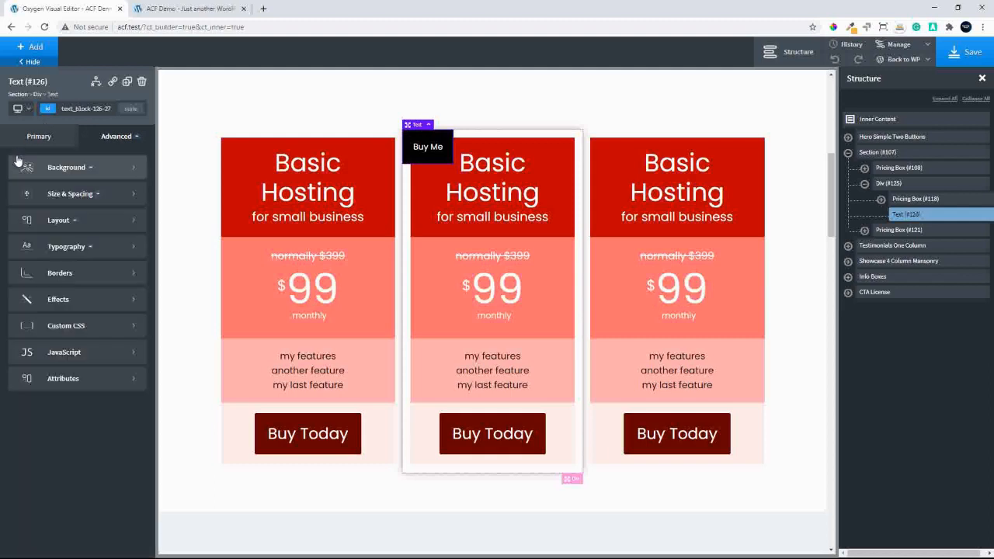
{"action": "left_click", "coordinate": [72, 273]}
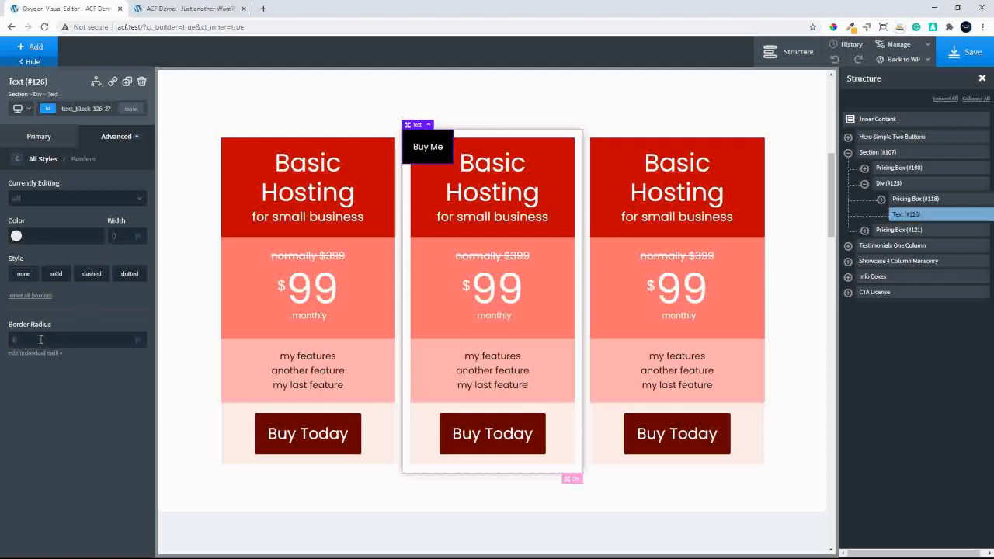
{"action": "left_click", "coordinate": [617, 95]}
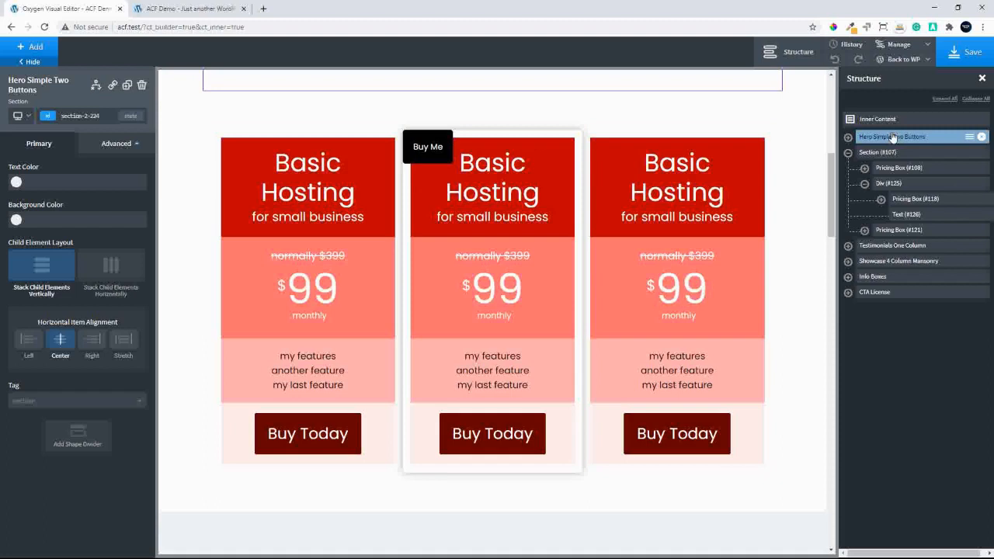
Set the left and right offsets of the absolutely positioned "Buy Me" text to 20 each in its layout settings
{"action": "left_click", "coordinate": [905, 215]}
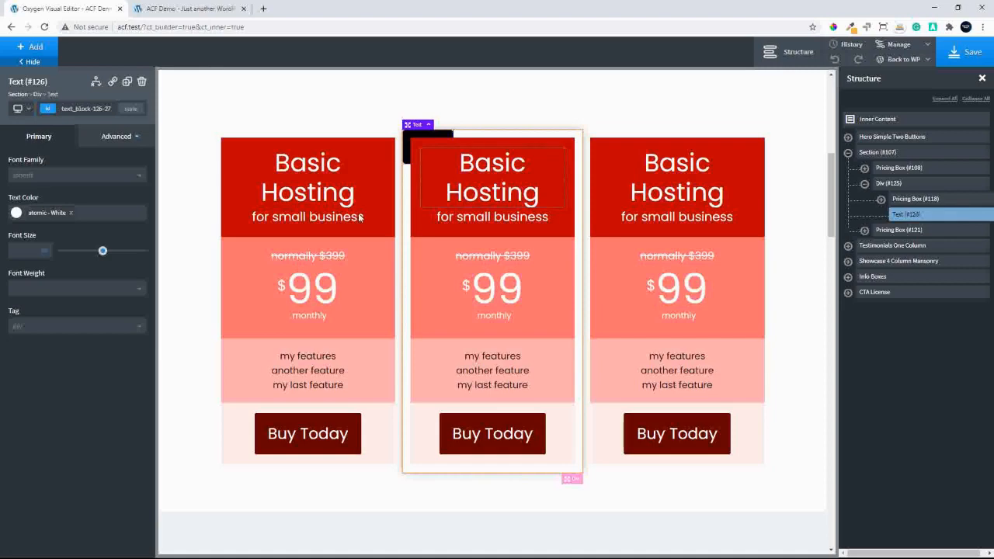
{"action": "left_click", "coordinate": [109, 138]}
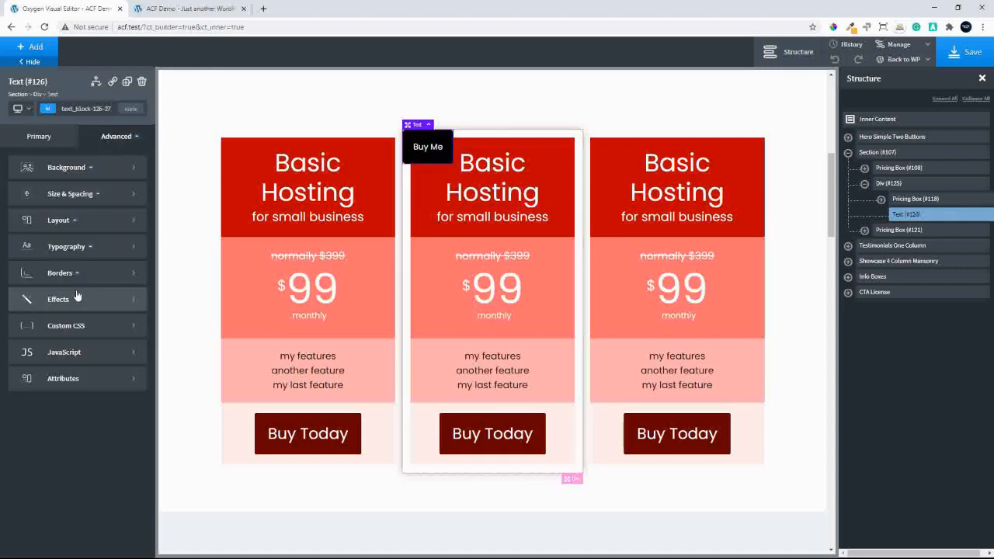
{"action": "left_click", "coordinate": [62, 223]}
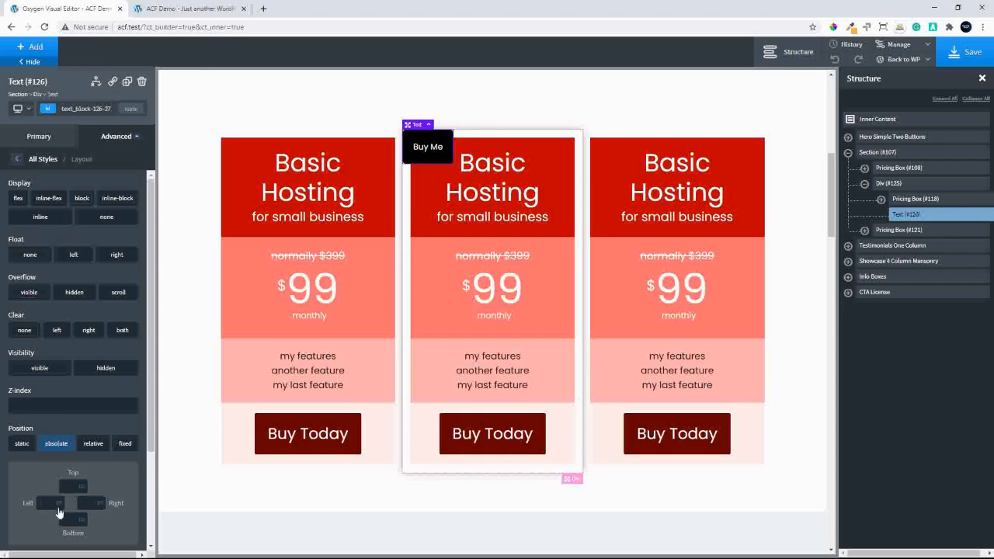
{"action": "type", "text": "20"}
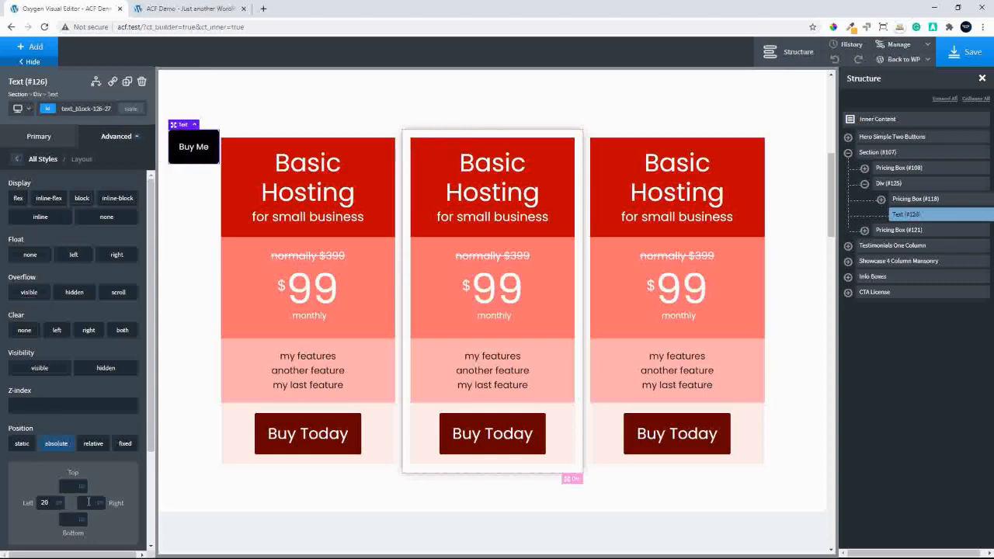
{"action": "type", "text": "20"}
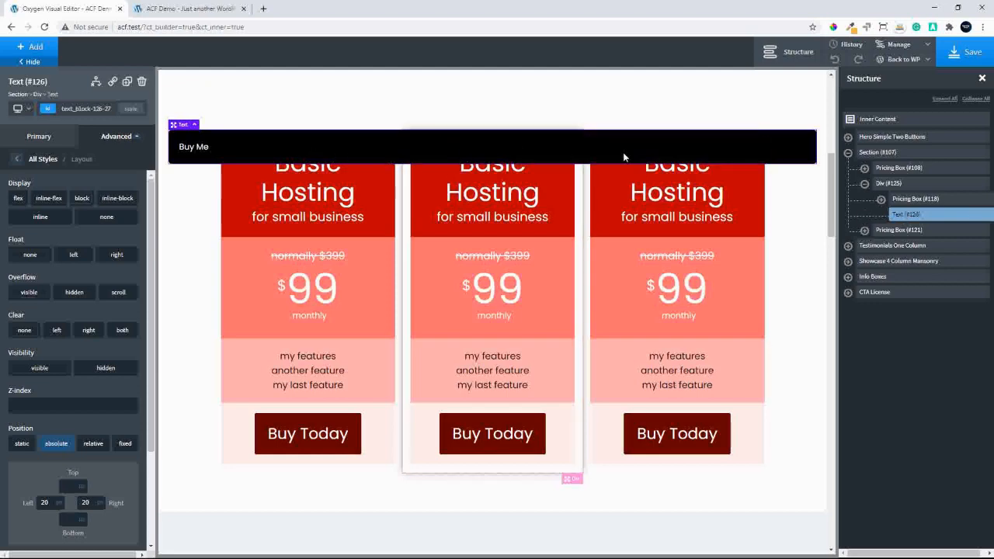
Set the layout position of the div around the middle pricing box to relative
{"action": "left_click", "coordinate": [893, 183]}
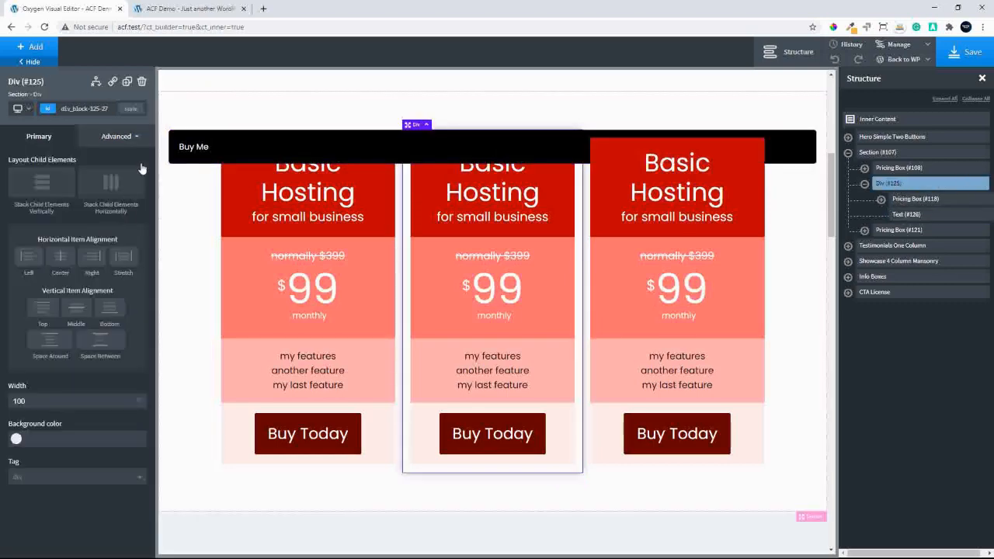
{"action": "left_click", "coordinate": [118, 138]}
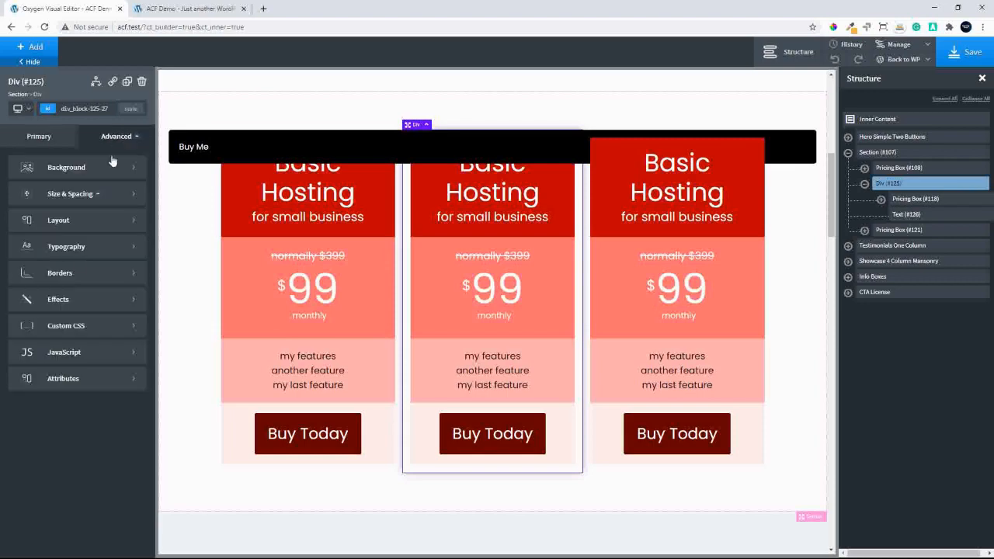
{"action": "left_click", "coordinate": [90, 222]}
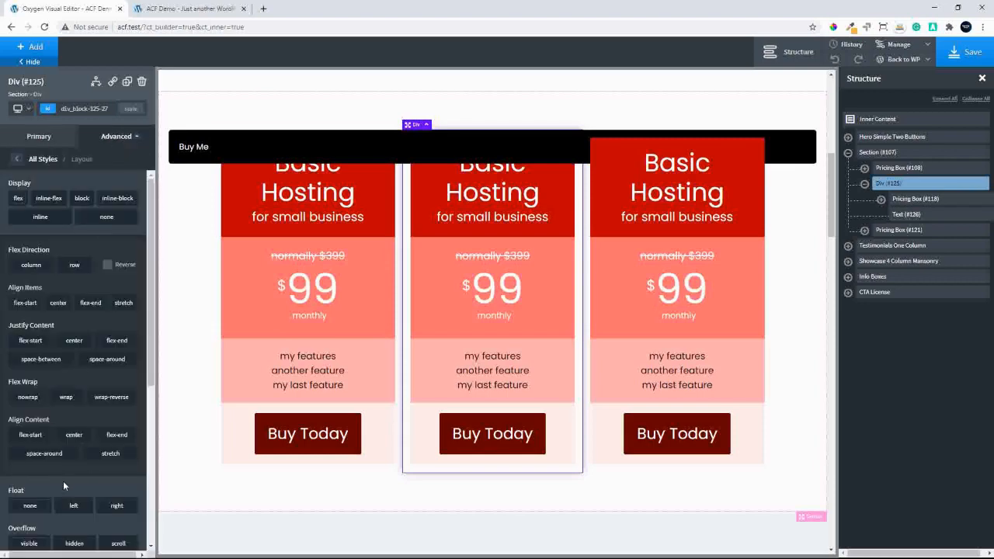
{"action": "scroll", "coordinate": [63, 480], "scroll_direction": "down", "scroll_amount": 3}
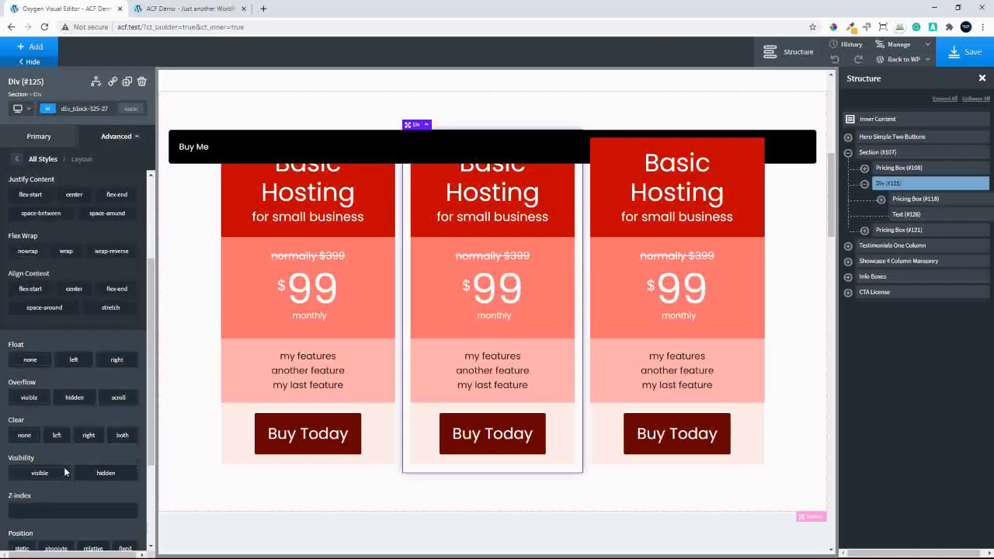
{"action": "scroll", "coordinate": [64, 469], "scroll_direction": "down", "scroll_amount": 2}
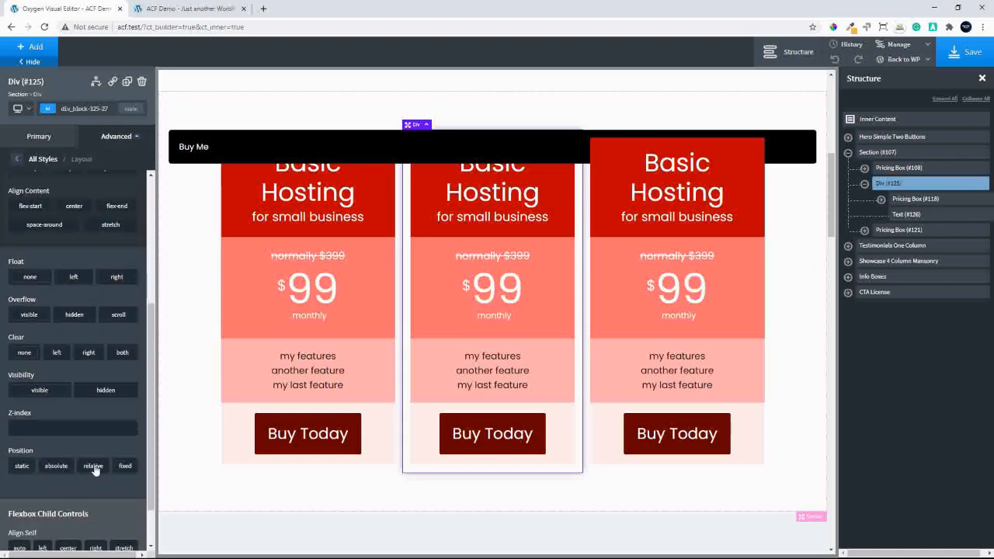
{"action": "left_click", "coordinate": [93, 467]}
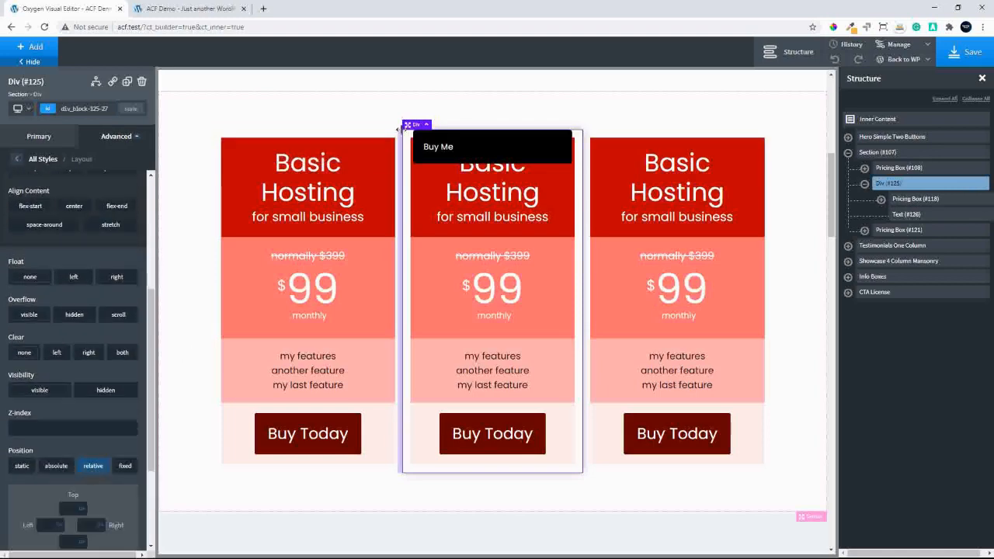
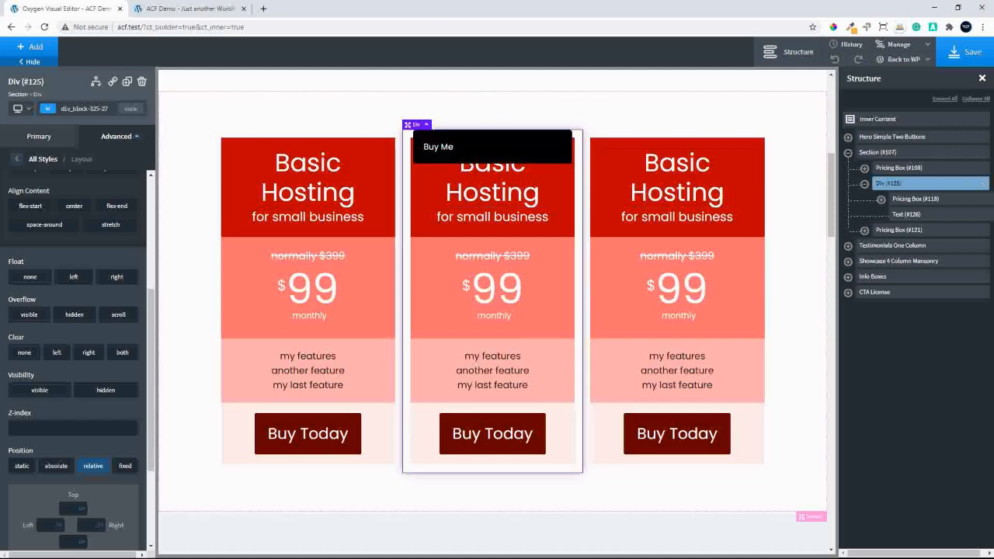
Center the text of the "Buy Me" label and set its font size to 20
{"action": "left_click", "coordinate": [16, 160]}
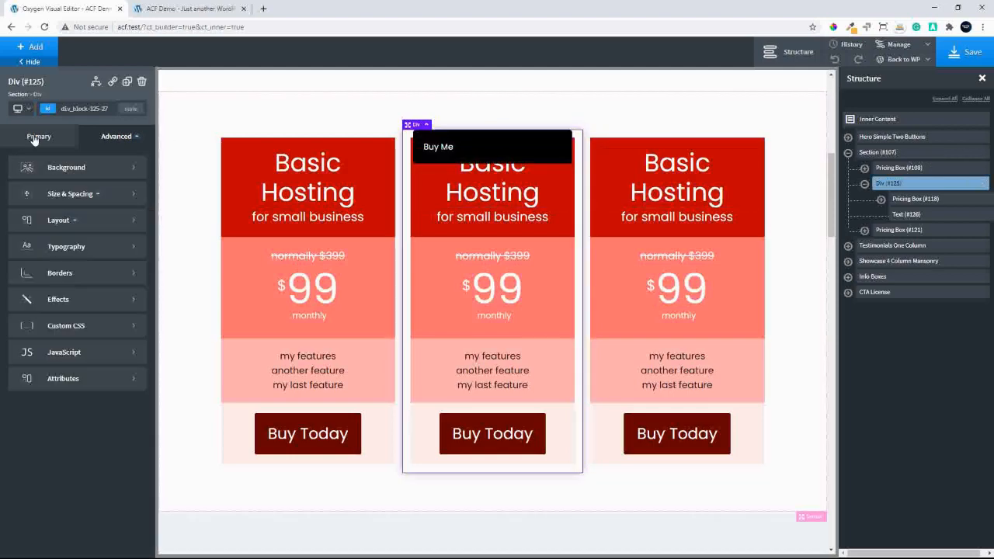
{"action": "left_click", "coordinate": [35, 138]}
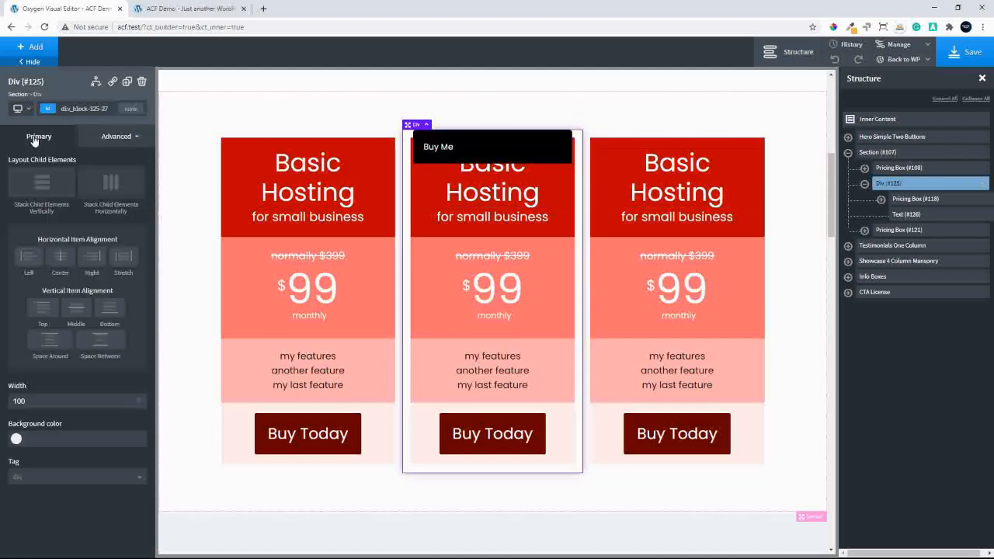
{"action": "left_click", "coordinate": [905, 216]}
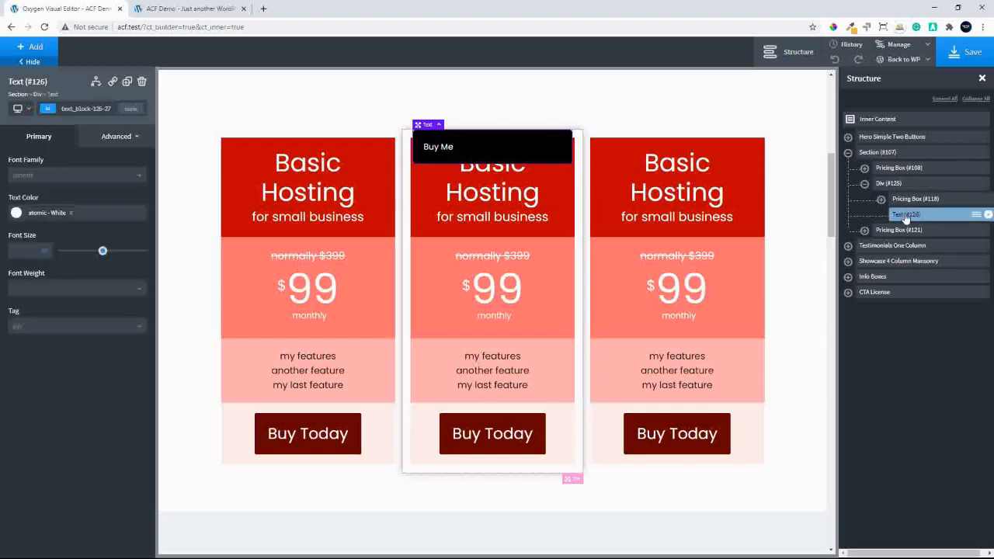
{"action": "left_click", "coordinate": [113, 139]}
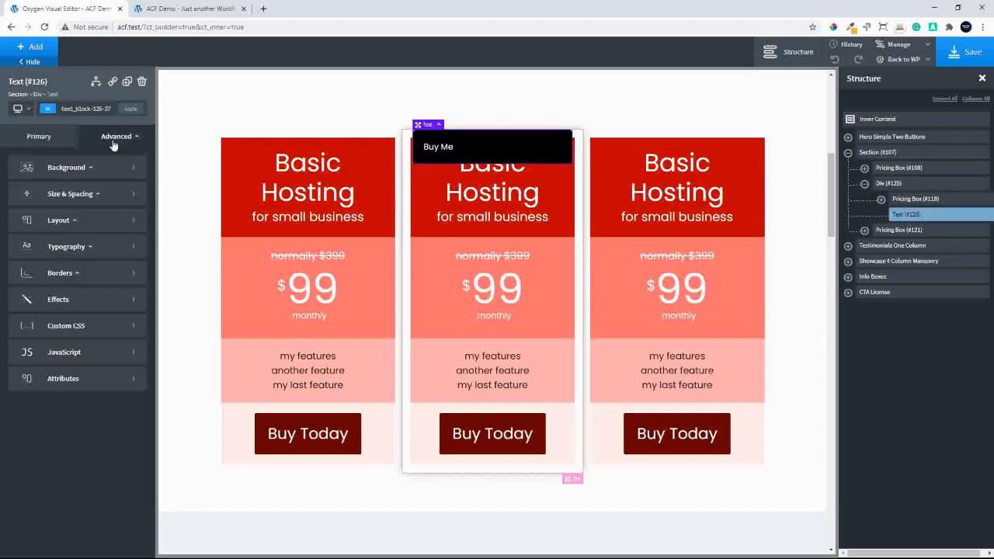
{"action": "left_click", "coordinate": [78, 248]}
{"action": "left_click", "coordinate": [58, 312]}
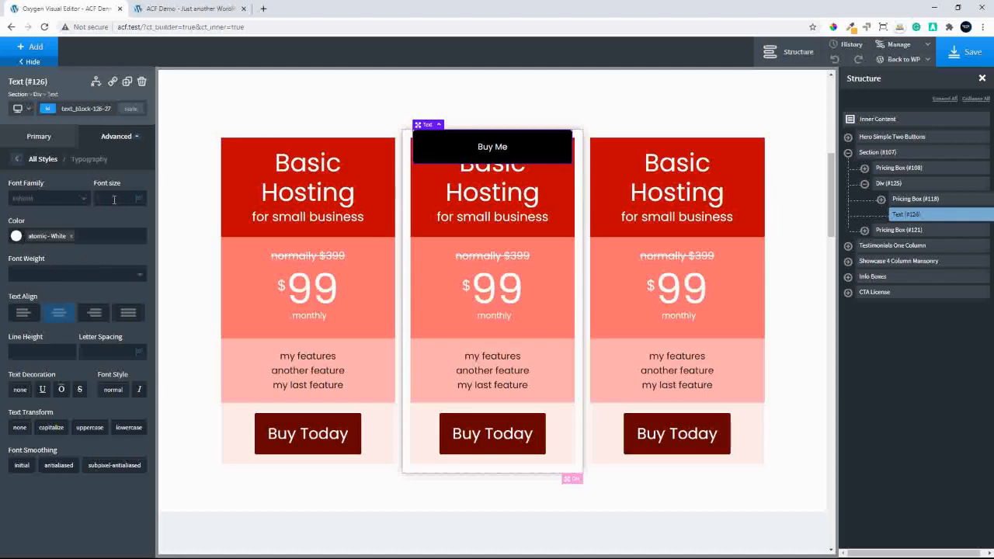
{"action": "left_click", "coordinate": [101, 198]}
{"action": "type", "text": "20"}
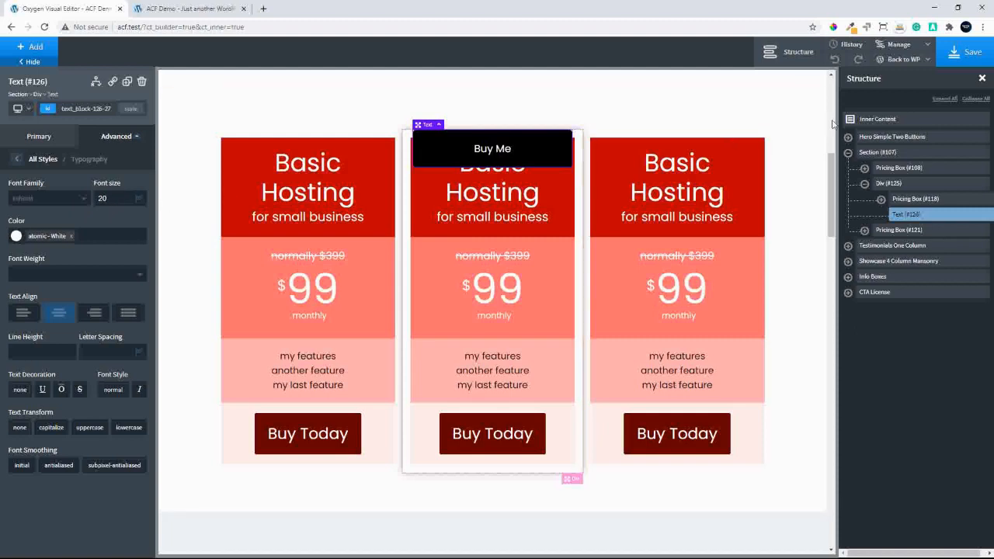
Set the top margin of the "Buy Me" label to -20 in its size and spacing settings
{"action": "left_click", "coordinate": [16, 159]}
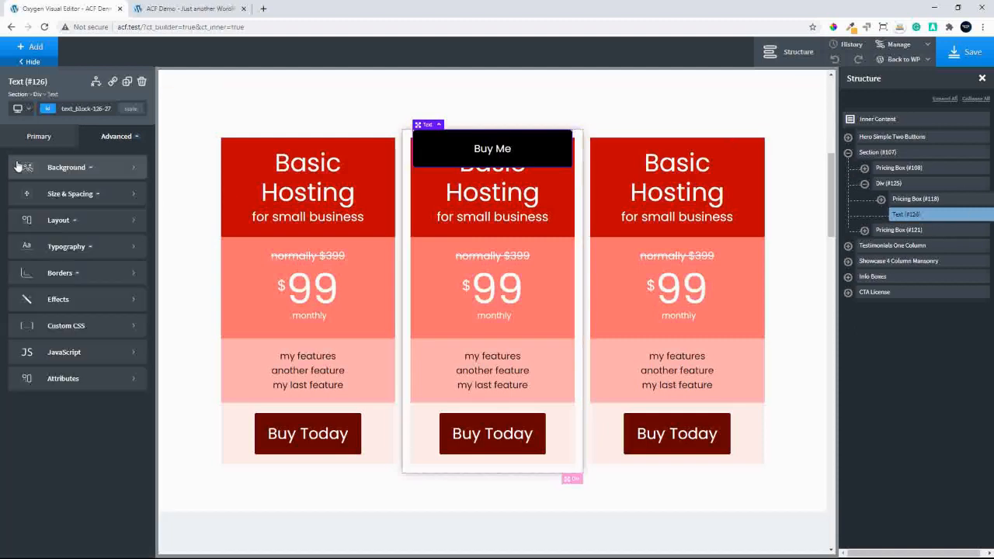
{"action": "left_click", "coordinate": [84, 194]}
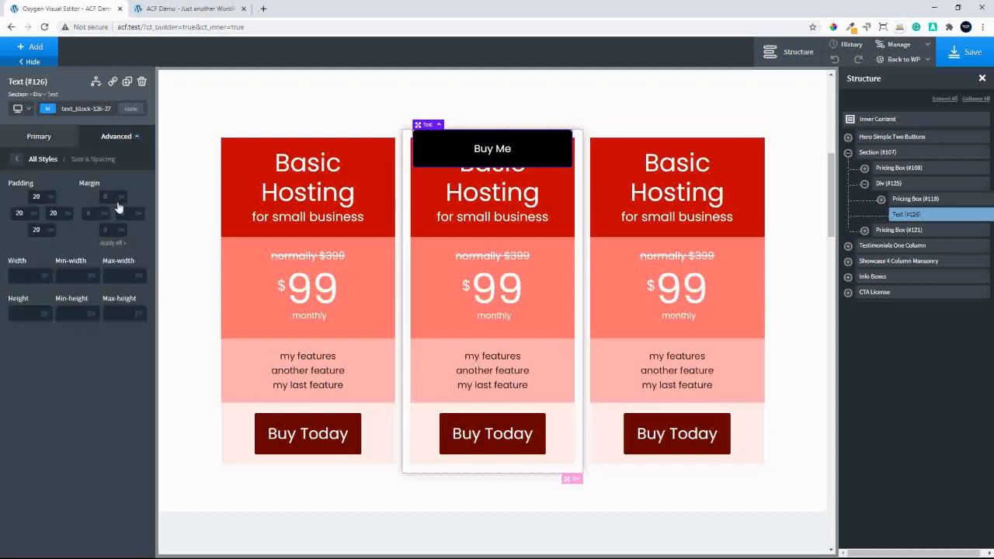
{"action": "left_click", "coordinate": [116, 202]}
{"action": "type", "text": "-20"}
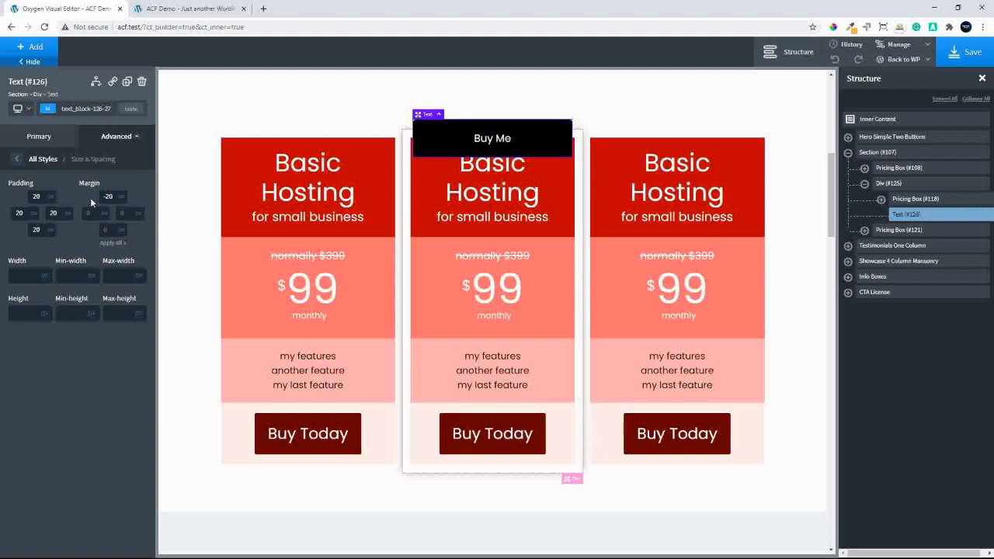
Fine-tune the top margin of the "Buy Me" label to -37 and deselect the label
{"action": "key", "text": "Down"}
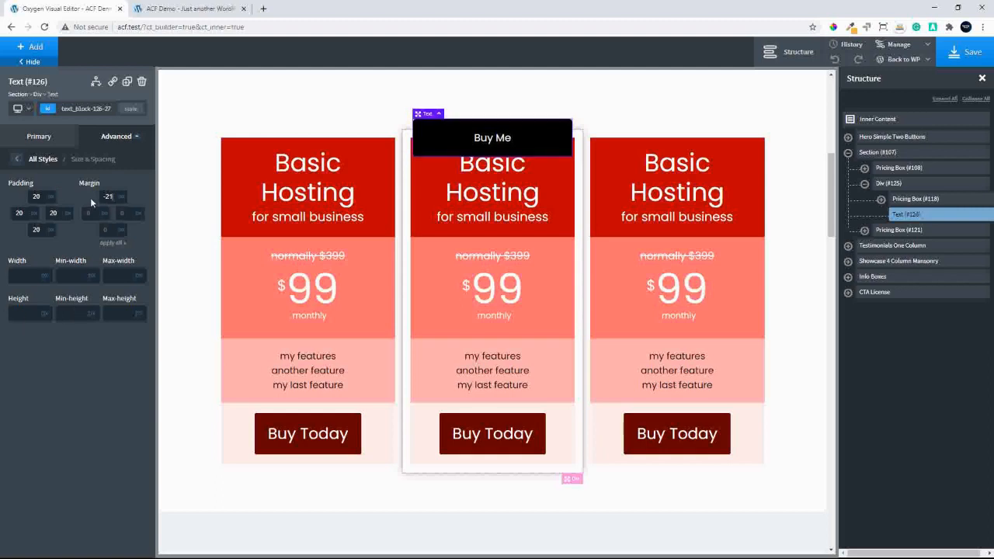
{"action": "key", "text": "Down"}
{"action": "key", "text": "Down"}
{"action": "key", "text": "Down"}
{"action": "key", "text": "Down"}
{"action": "key", "text": "Down"}
{"action": "key", "text": "Down"}
{"action": "key", "text": "Down"}
{"action": "key", "text": "Down"}
{"action": "key", "text": "Down"}
{"action": "key", "text": "Down"}
{"action": "key", "text": "Down"}
{"action": "key", "text": "Down"}
{"action": "key", "text": "Down"}
{"action": "key", "text": "Down"}
{"action": "key", "text": "Down"}
{"action": "key", "text": "Down"}
{"action": "key", "text": "Down"}
{"action": "key", "text": "Down"}
{"action": "key", "text": "Down"}
{"action": "key", "text": "Down"}
{"action": "key", "text": "Down"}
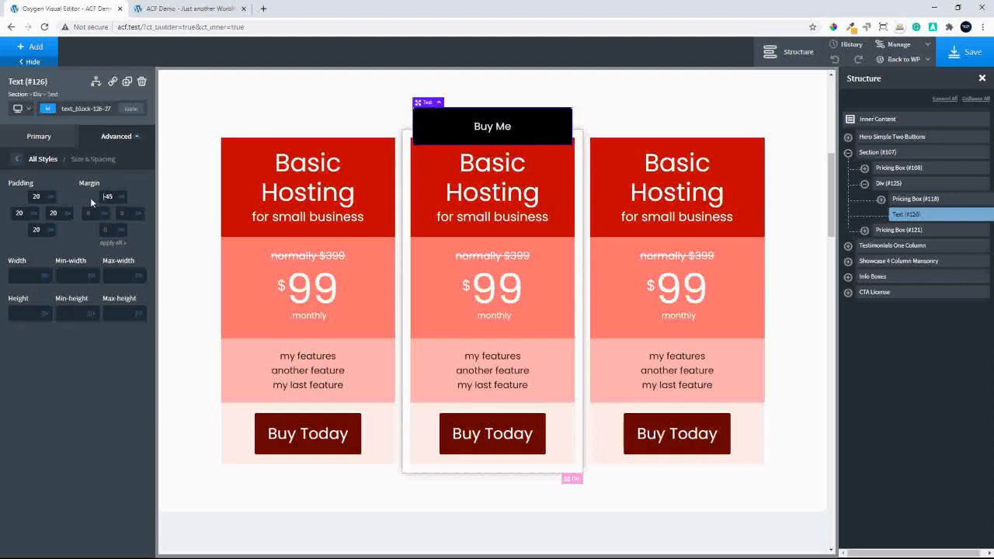
{"action": "key", "text": "Up"}
{"action": "key", "text": "Up"}
{"action": "key", "text": "Up"}
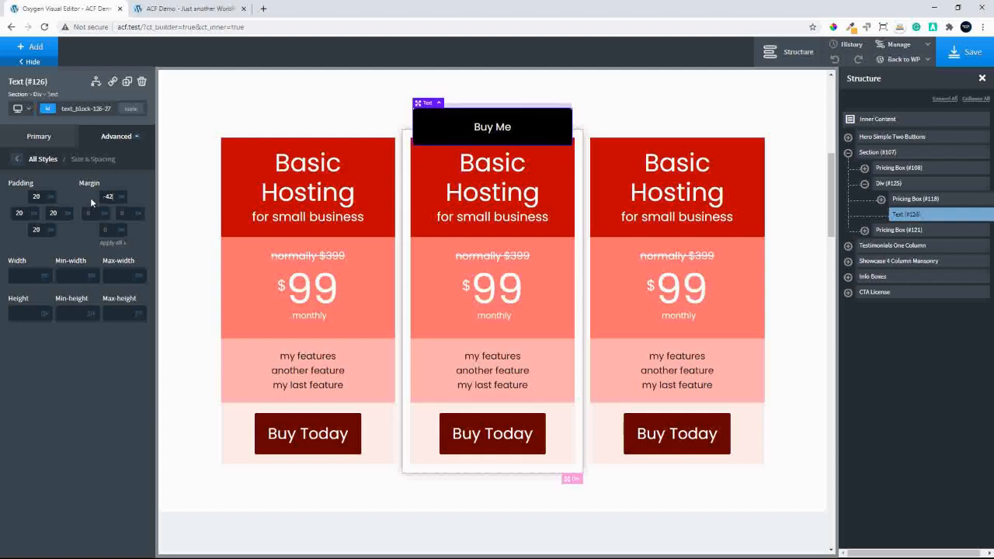
{"action": "key", "text": "Down"}
{"action": "key", "text": "Up"}
{"action": "key", "text": "Up"}
{"action": "key", "text": "Up"}
{"action": "key", "text": "Up"}
{"action": "key", "text": "Up"}
{"action": "key", "text": "Up"}
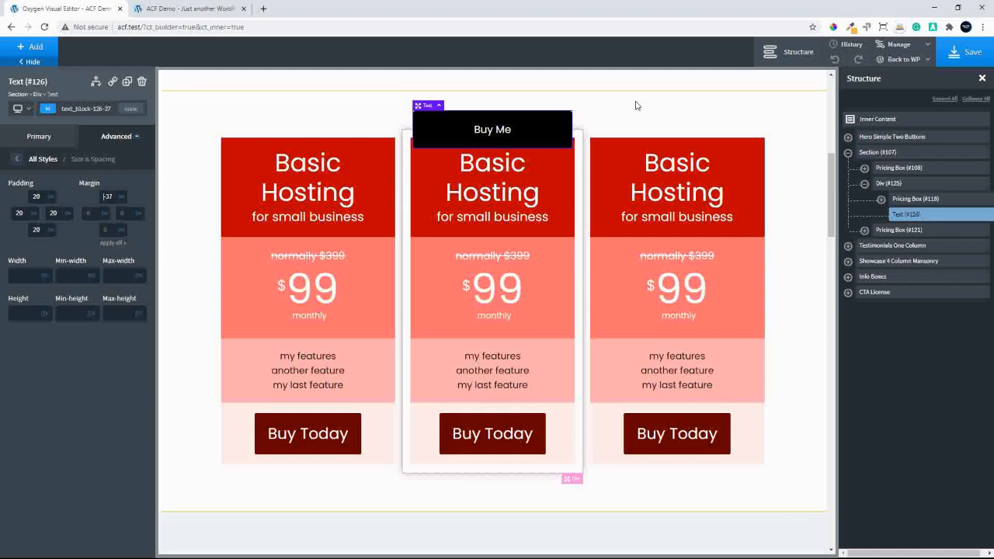
{"action": "left_click", "coordinate": [590, 120]}
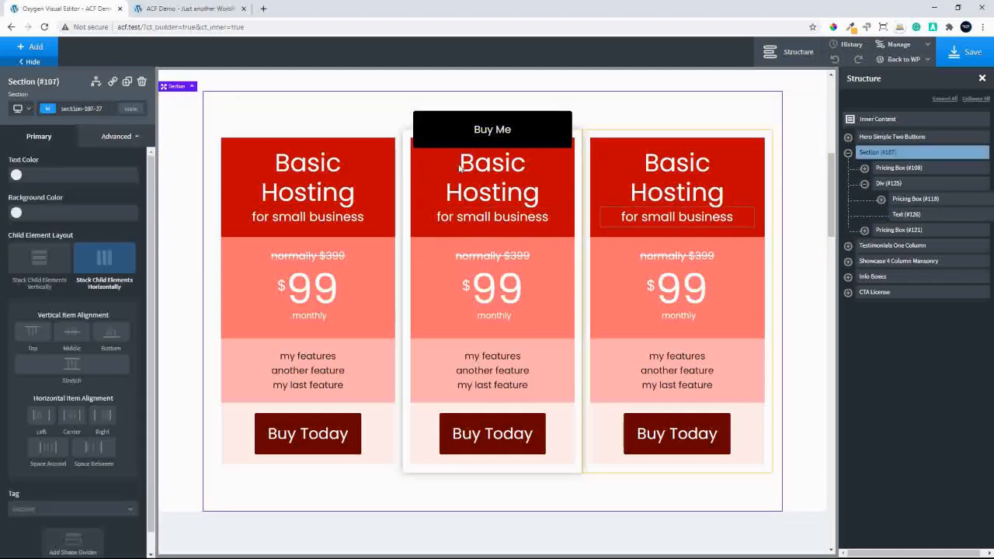
Set the top padding of the middle pricing box's title area to 50
{"action": "left_click", "coordinate": [447, 190]}
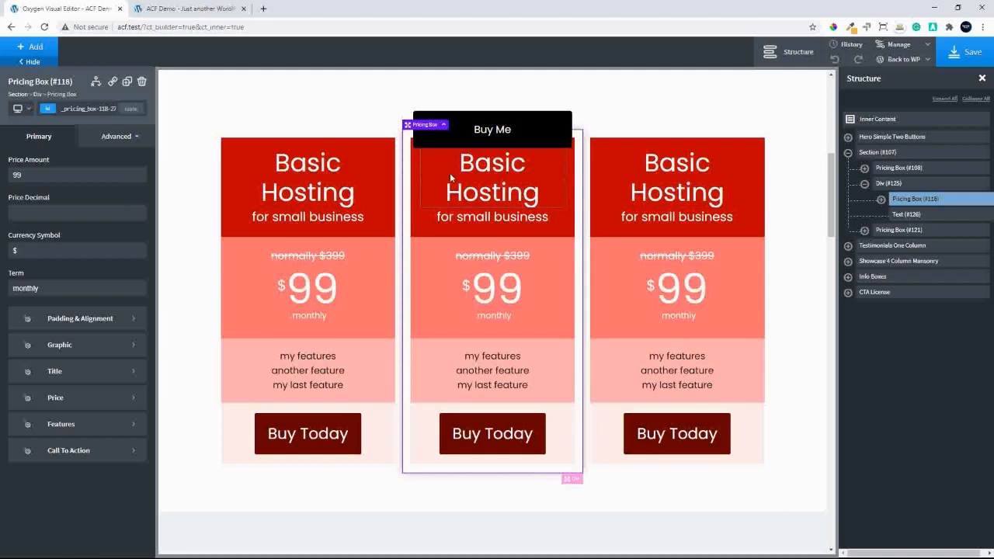
{"action": "left_click", "coordinate": [91, 376]}
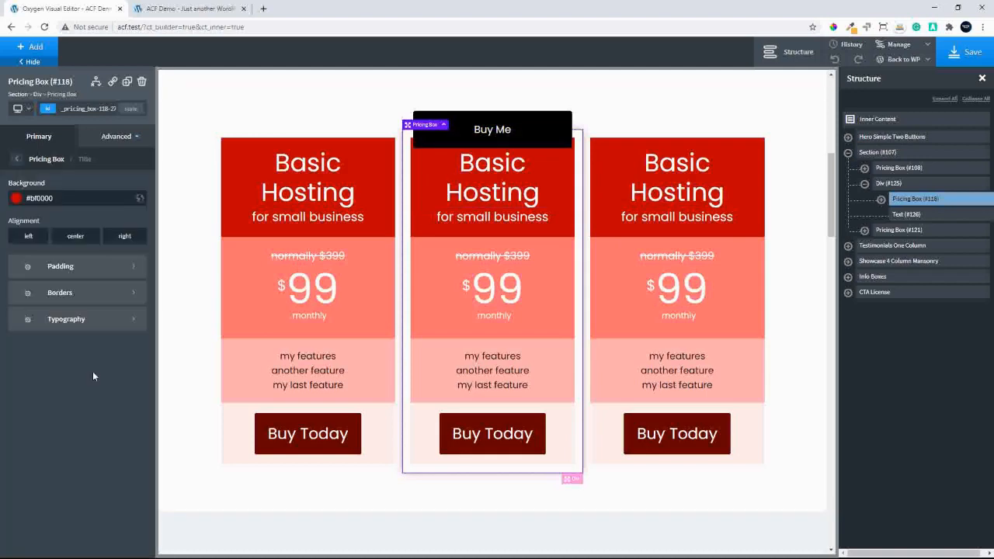
{"action": "left_click", "coordinate": [70, 267]}
{"action": "left_click", "coordinate": [70, 196]}
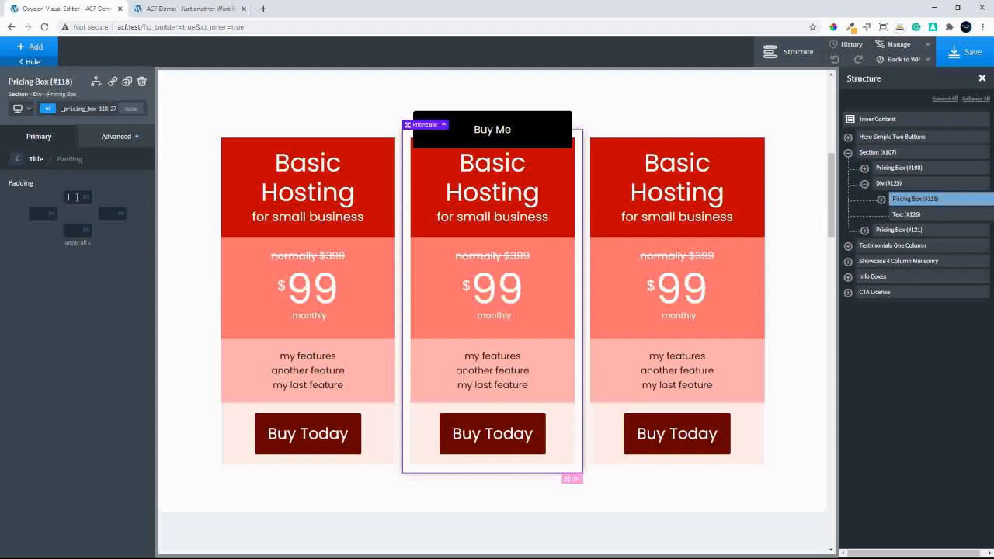
{"action": "type", "text": "50"}
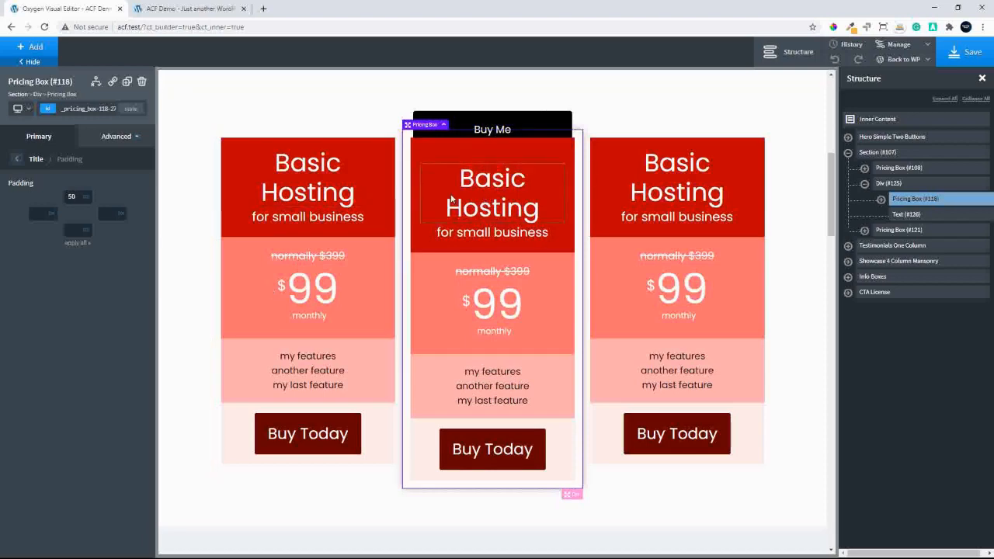
Change the top margin of the "Buy Me" label to -20 and deselect the label
{"action": "left_click", "coordinate": [918, 216]}
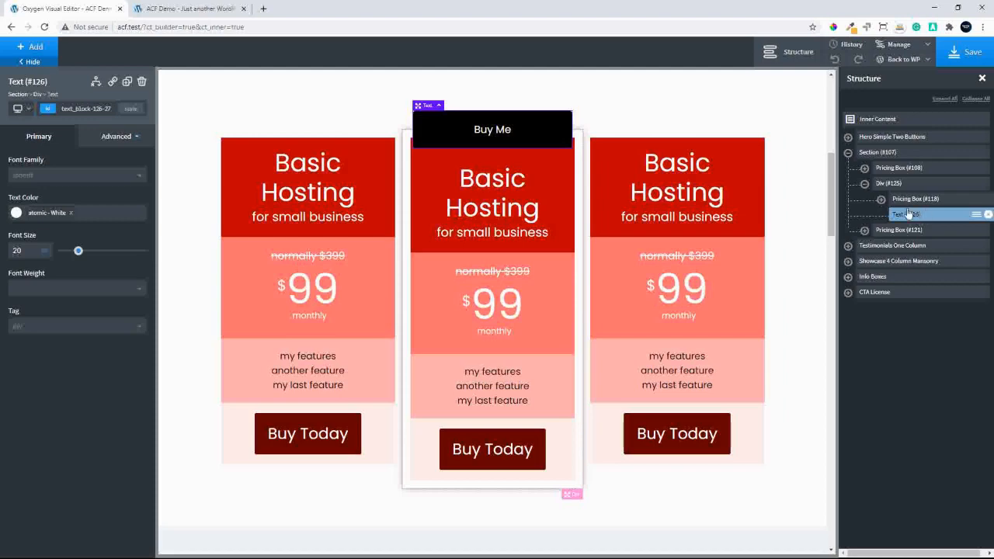
{"action": "left_click", "coordinate": [122, 137]}
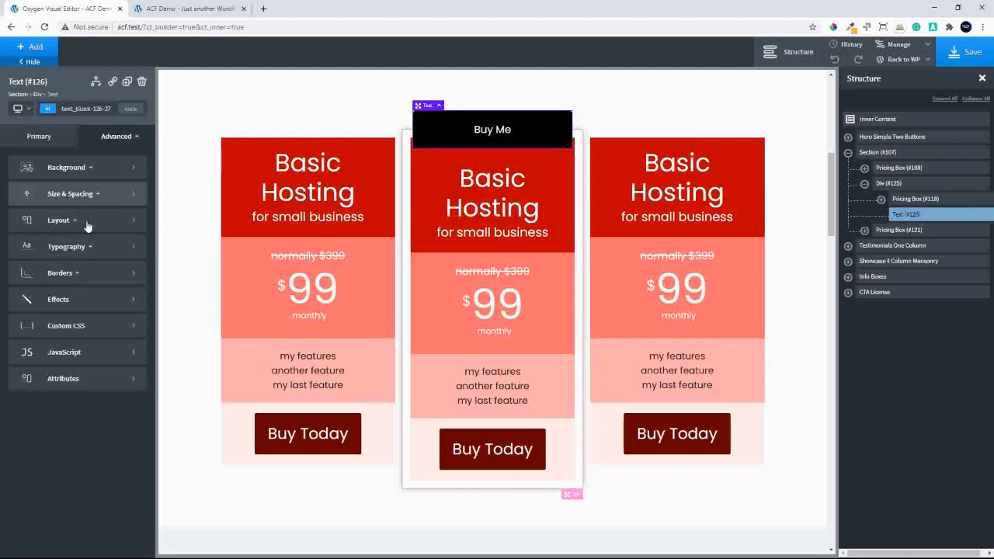
{"action": "left_click", "coordinate": [74, 196]}
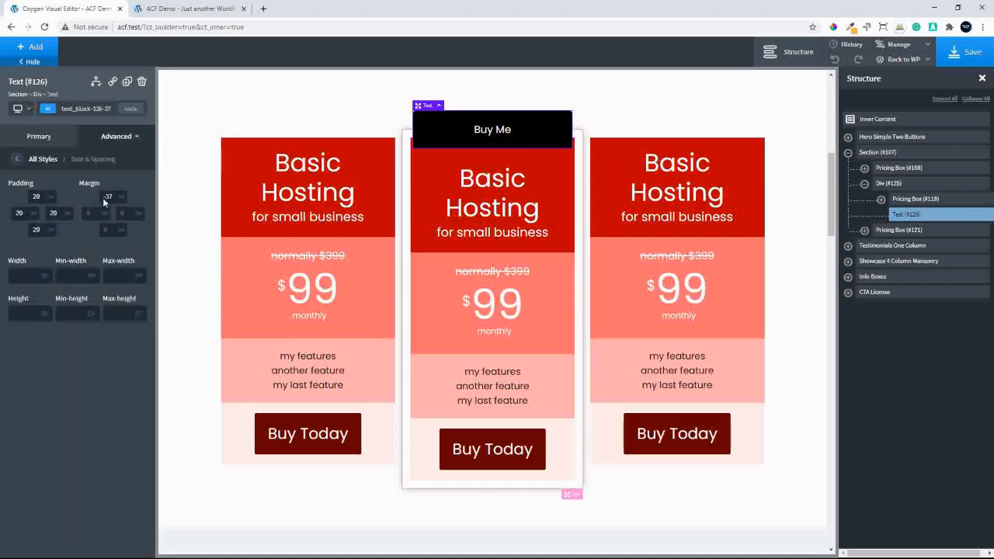
{"action": "left_click", "coordinate": [108, 197]}
{"action": "type", "text": "-20"}
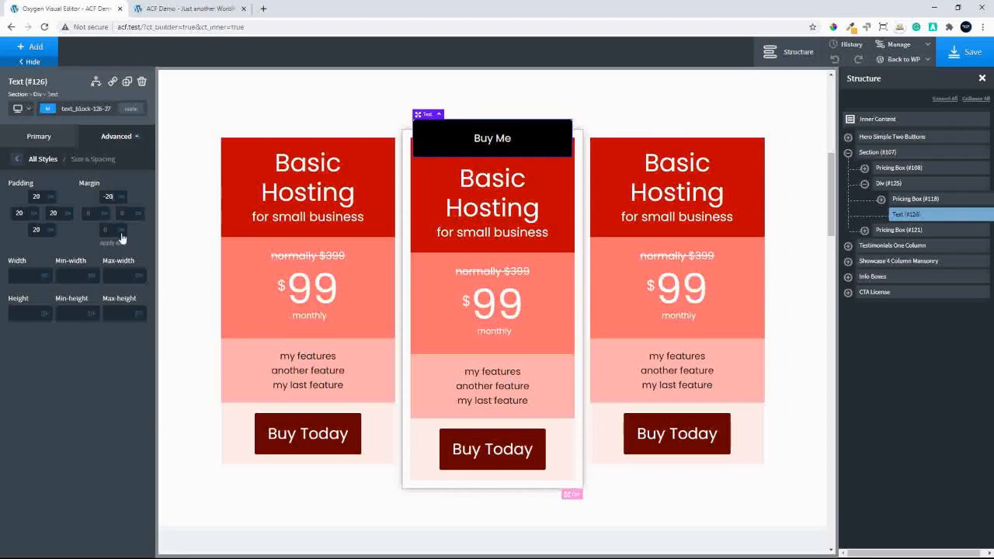
{"action": "left_click", "coordinate": [641, 115]}
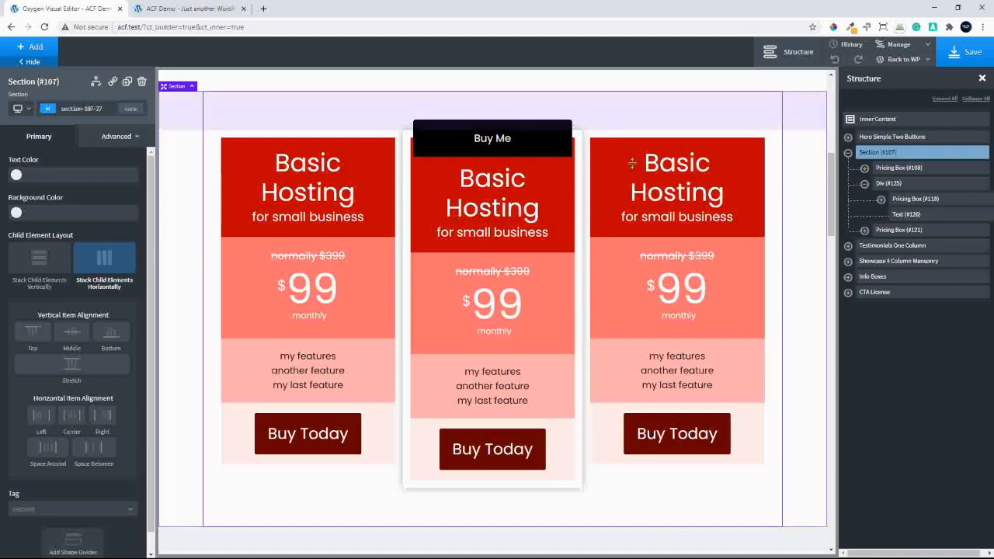
Try left offsets of 60 and 100 on the absolutely positioned "Buy Me" label, and finish by clearing its left offset
{"action": "left_click", "coordinate": [908, 215]}
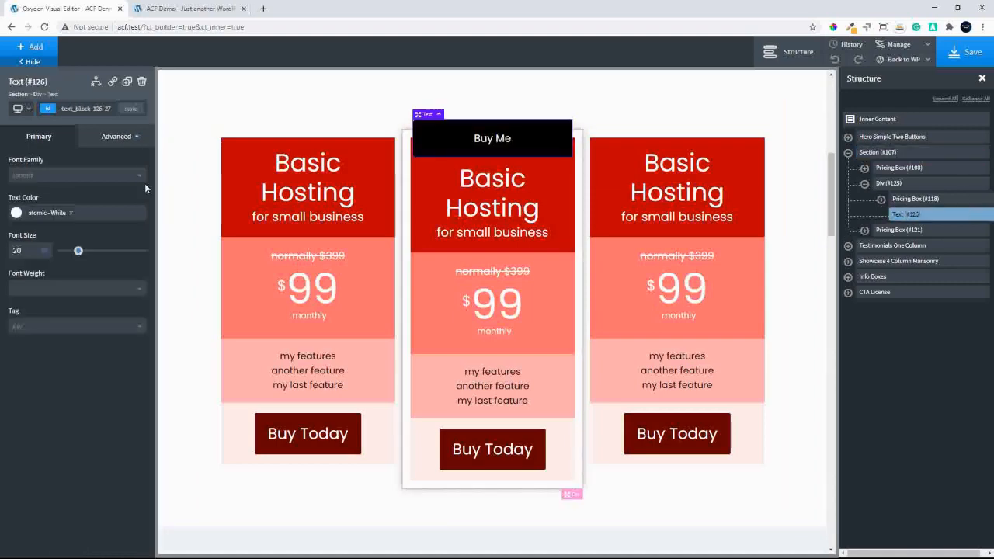
{"action": "left_click", "coordinate": [115, 137]}
{"action": "left_click", "coordinate": [82, 221]}
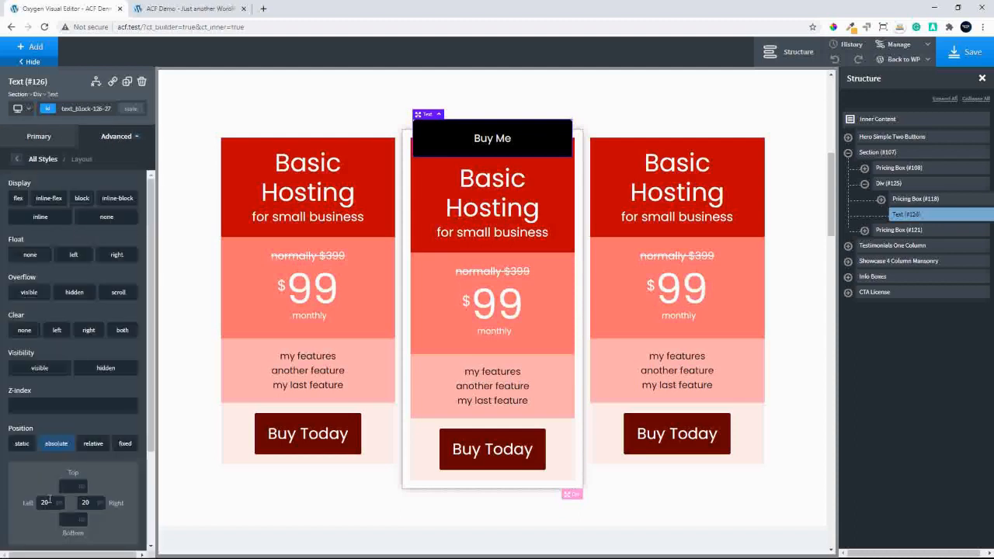
{"action": "double_click", "coordinate": [50, 501]}
{"action": "type", "text": "60"}
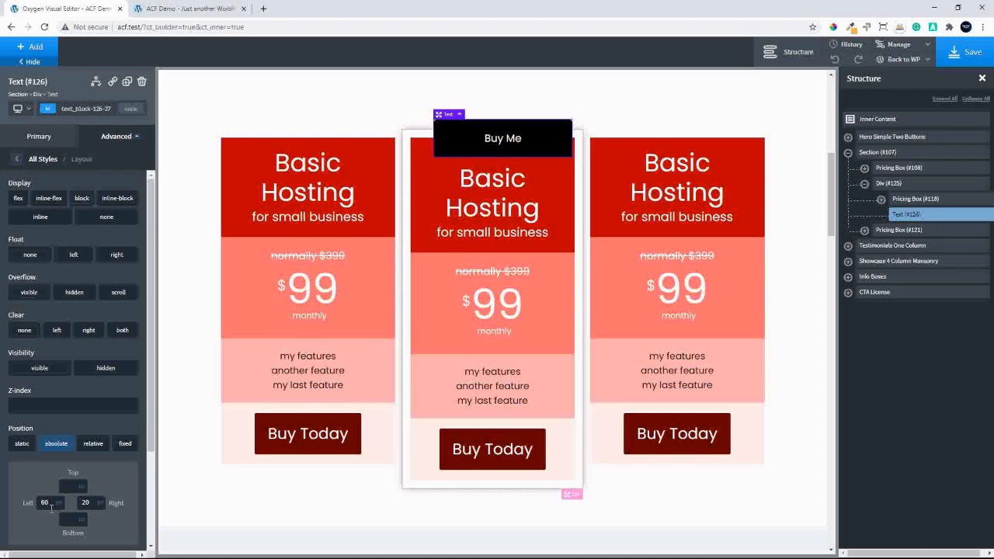
{"action": "key", "text": "BackSpace"}
{"action": "key", "text": "BackSpace"}
{"action": "type", "text": "100"}
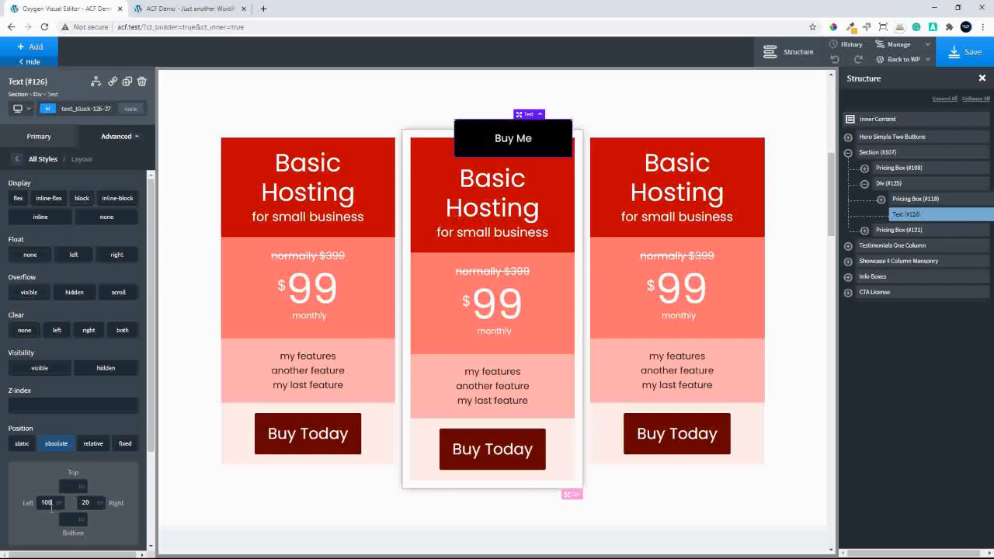
{"action": "key", "text": "BackSpace"}
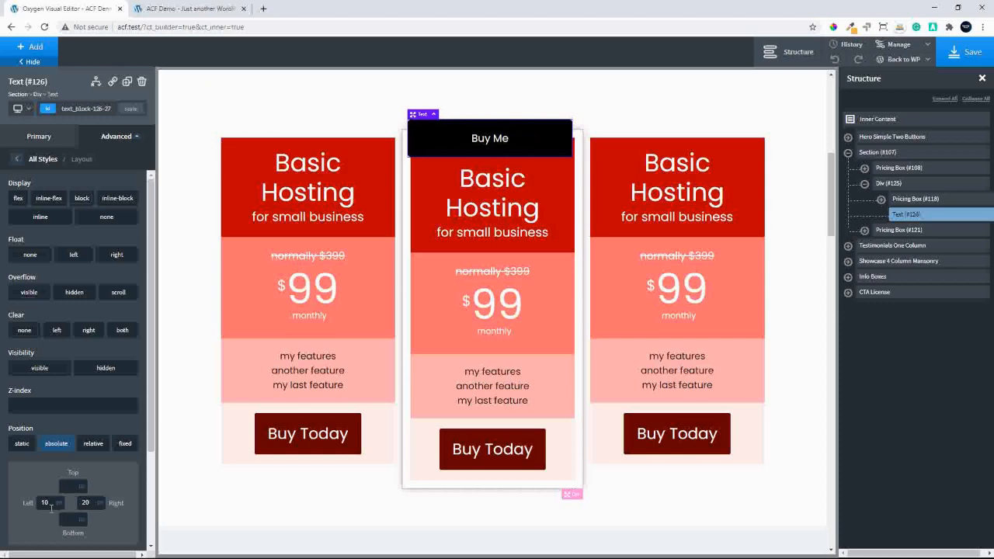
{"action": "key", "text": "BackSpace"}
{"action": "key", "text": "BackSpace"}
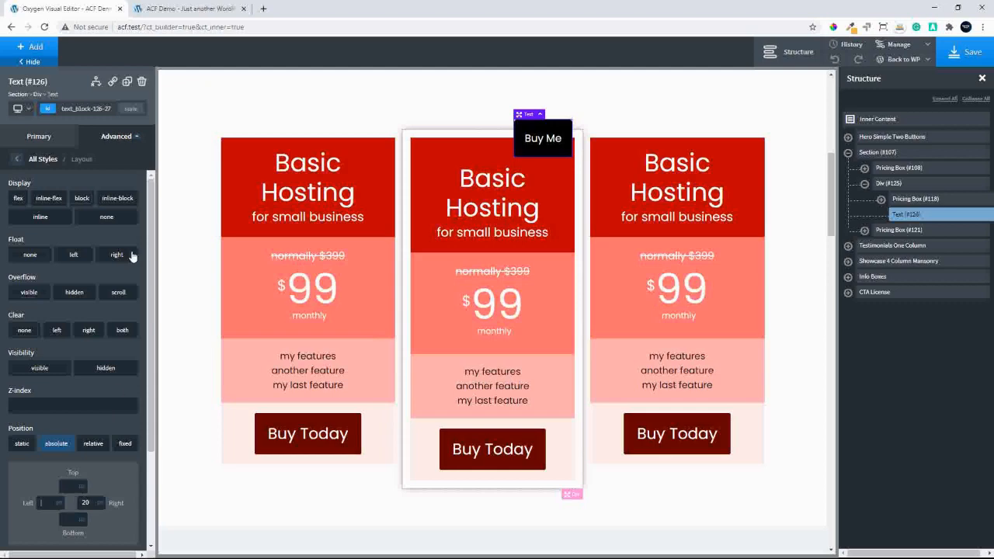
Give the "Buy Me" label a right margin of -20, then make it more negative to overhang the middle box, and deselect the label
{"action": "left_click", "coordinate": [17, 159]}
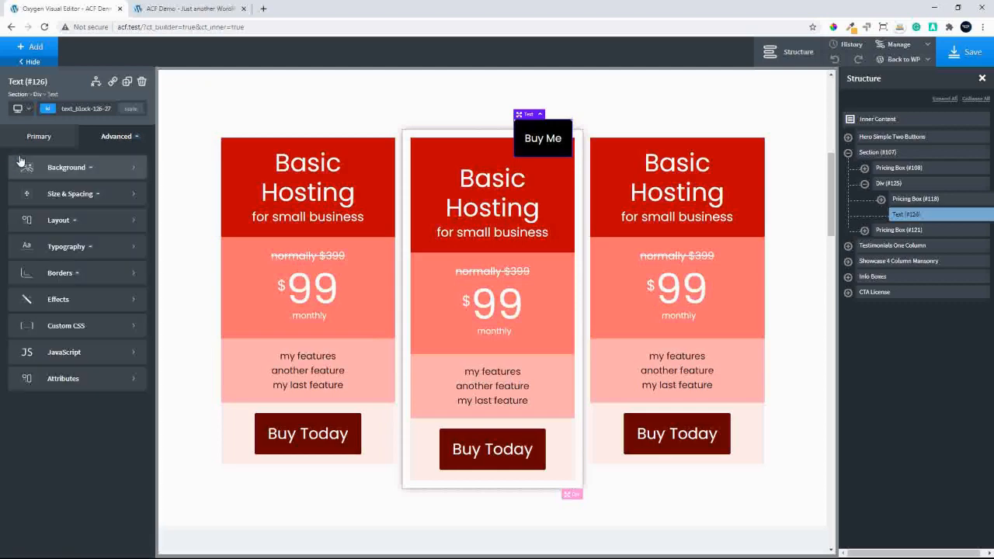
{"action": "left_click", "coordinate": [95, 195]}
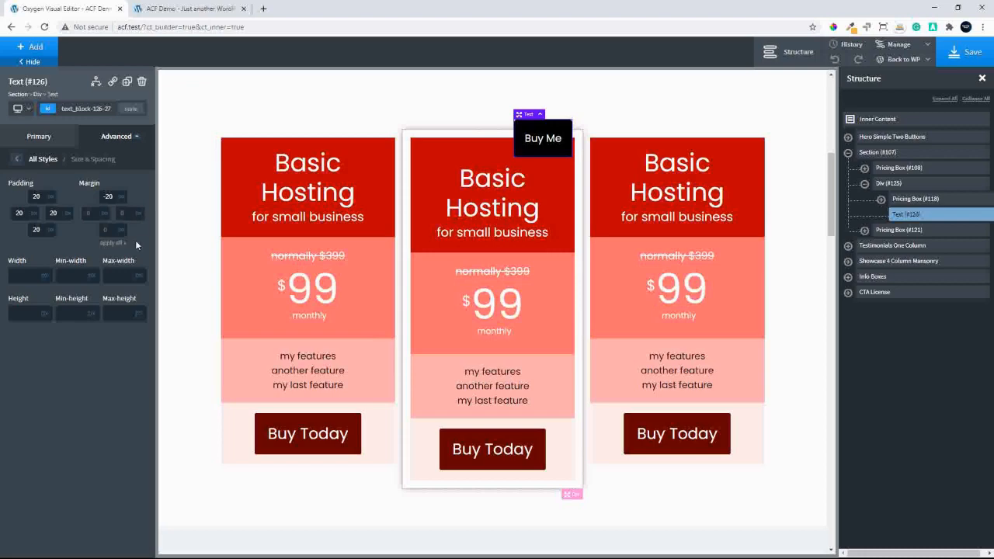
{"action": "type", "text": "20"}
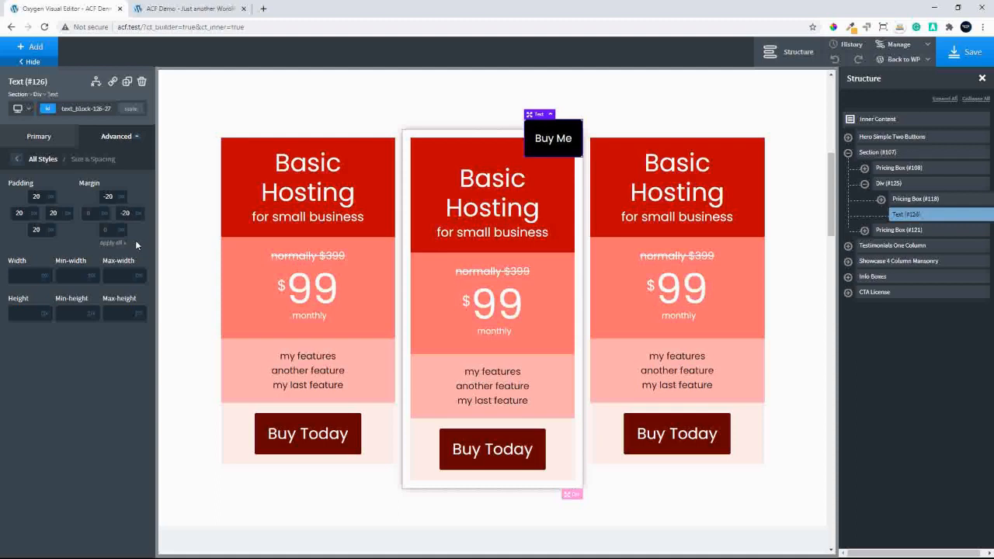
{"action": "key", "text": "BackSpace"}
{"action": "key", "text": "BackSpace"}
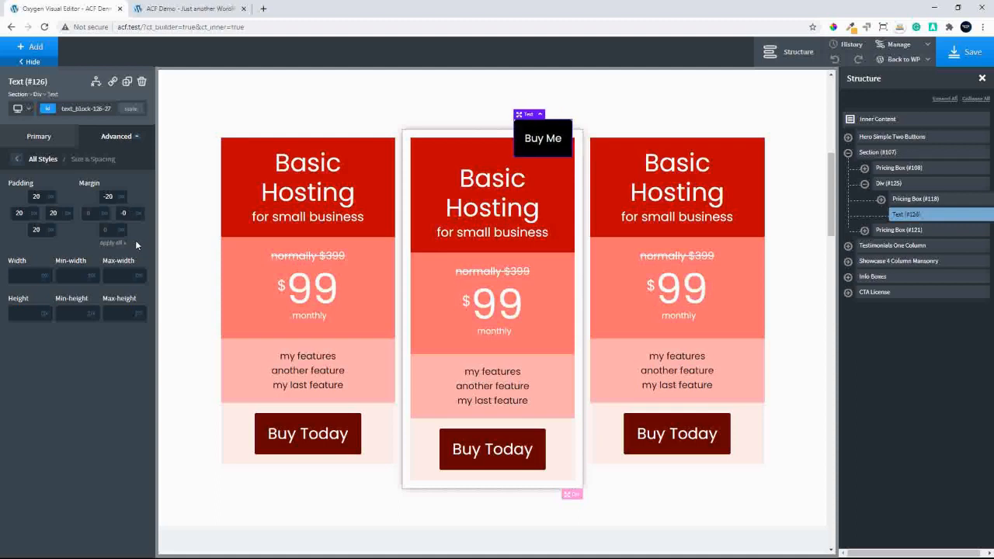
{"action": "left_click", "coordinate": [802, 182]}
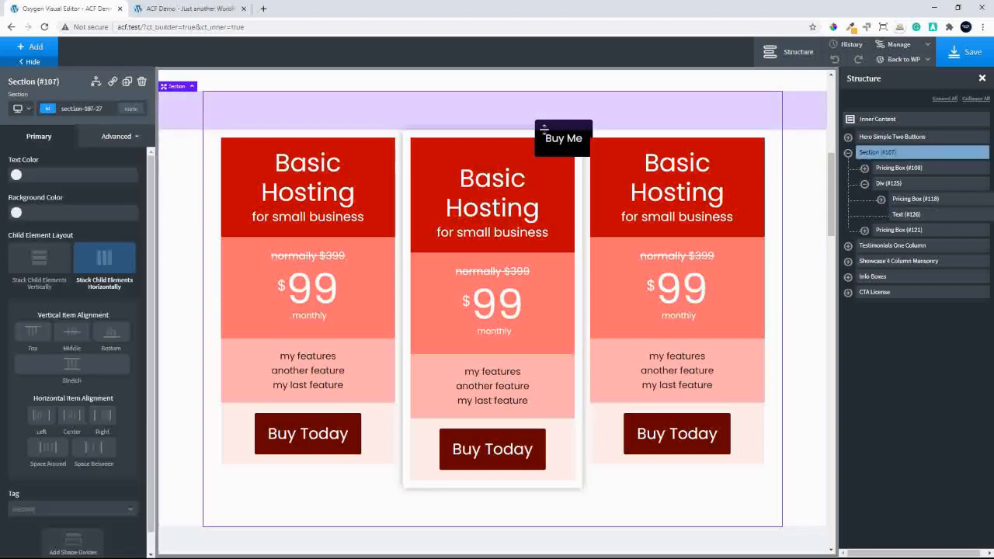
Change the right margin of the "Buy Me" label to -20 and deselect the label
{"action": "left_click", "coordinate": [906, 214]}
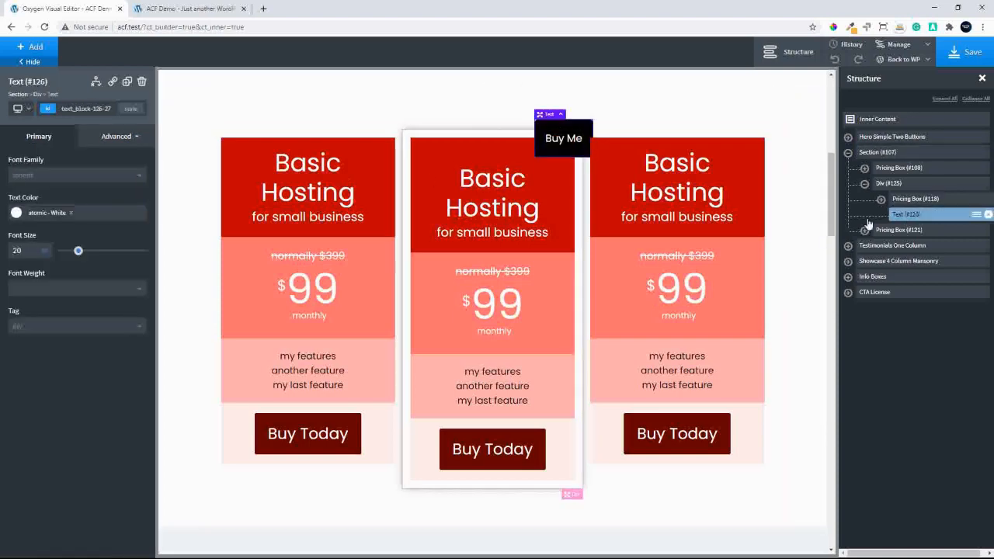
{"action": "left_click", "coordinate": [118, 137]}
{"action": "left_click", "coordinate": [77, 194]}
{"action": "double_click", "coordinate": [125, 213]}
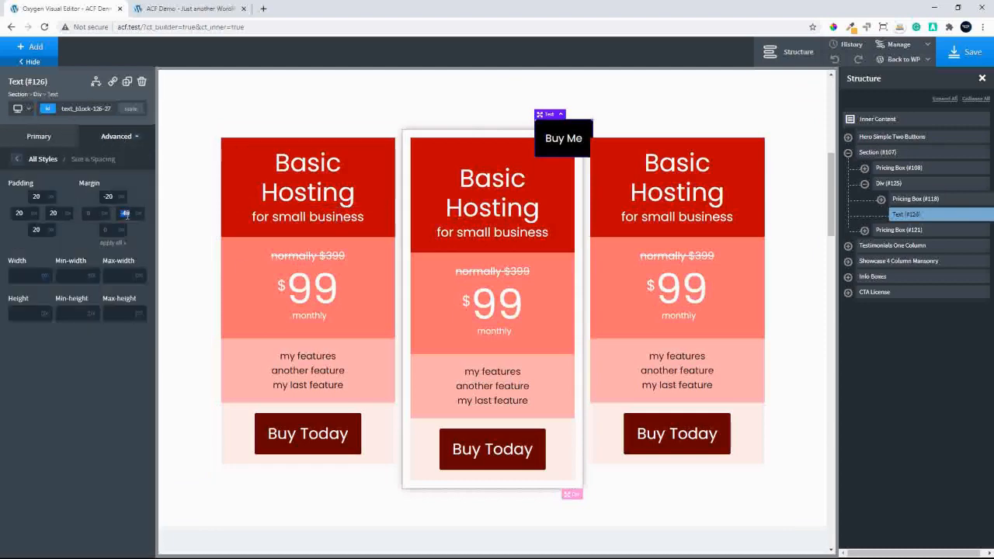
{"action": "type", "text": "20"}
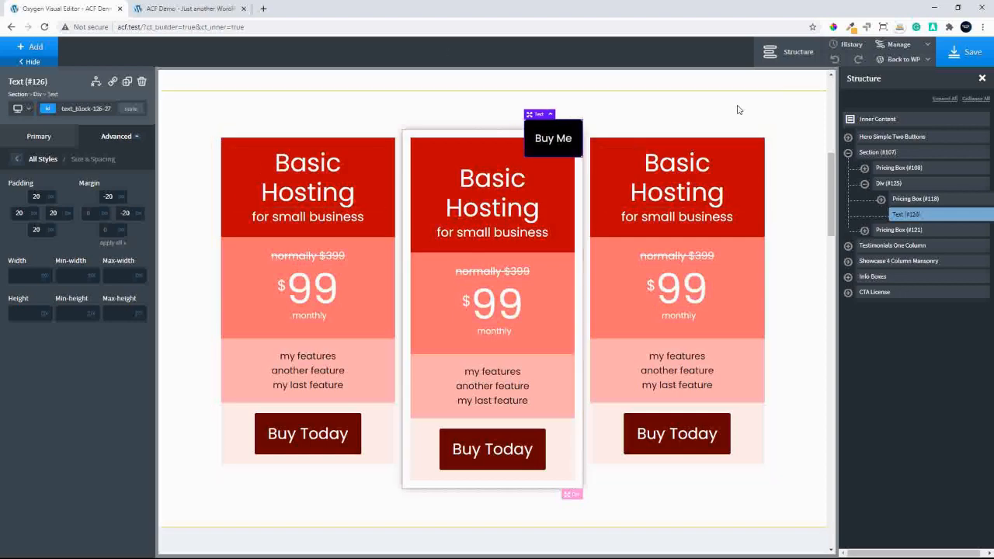
{"action": "left_click", "coordinate": [789, 118]}
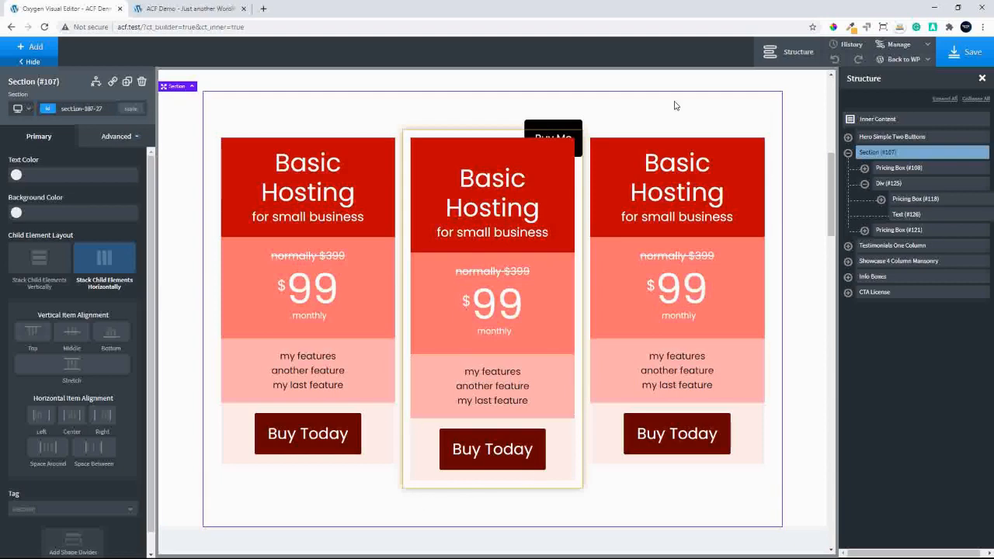
Clear both the right margin and the right position offset of the "Buy Me" label
{"action": "left_click", "coordinate": [110, 136]}
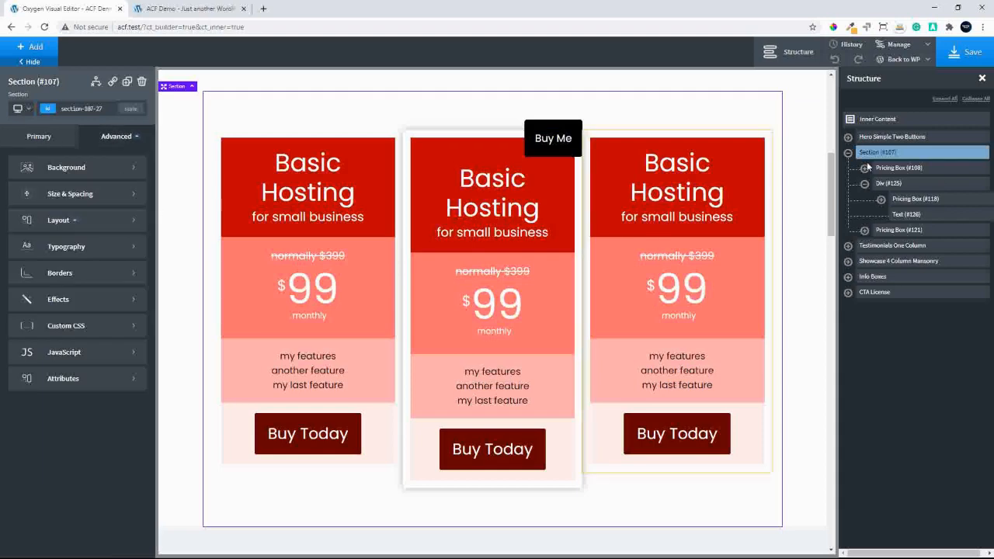
{"action": "left_click", "coordinate": [909, 219]}
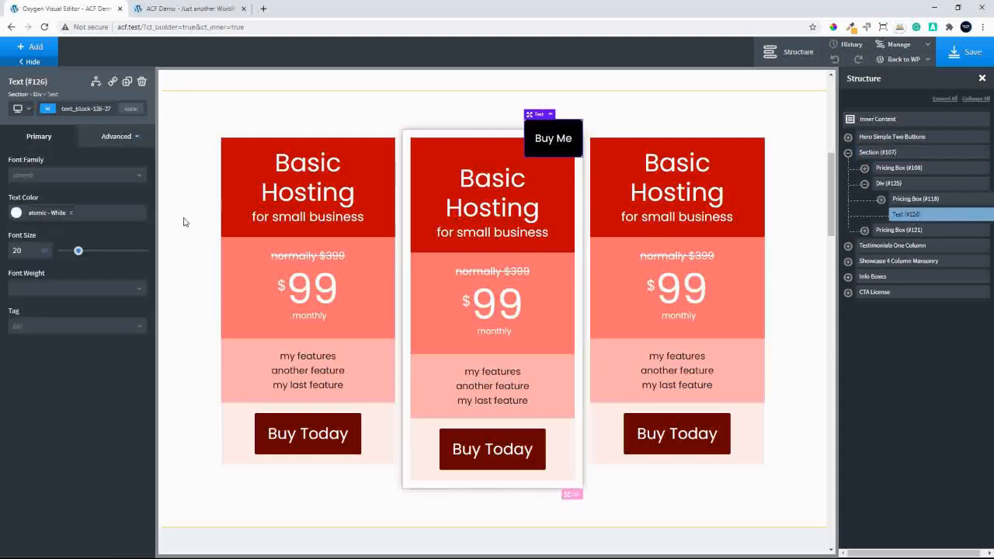
{"action": "left_click", "coordinate": [107, 138]}
{"action": "left_click", "coordinate": [77, 194]}
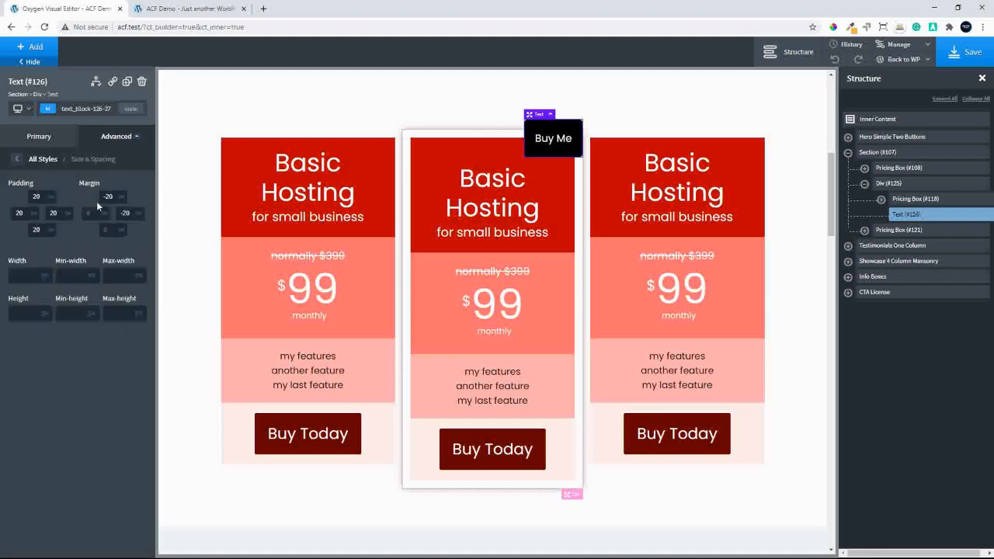
{"action": "left_click", "coordinate": [125, 213]}
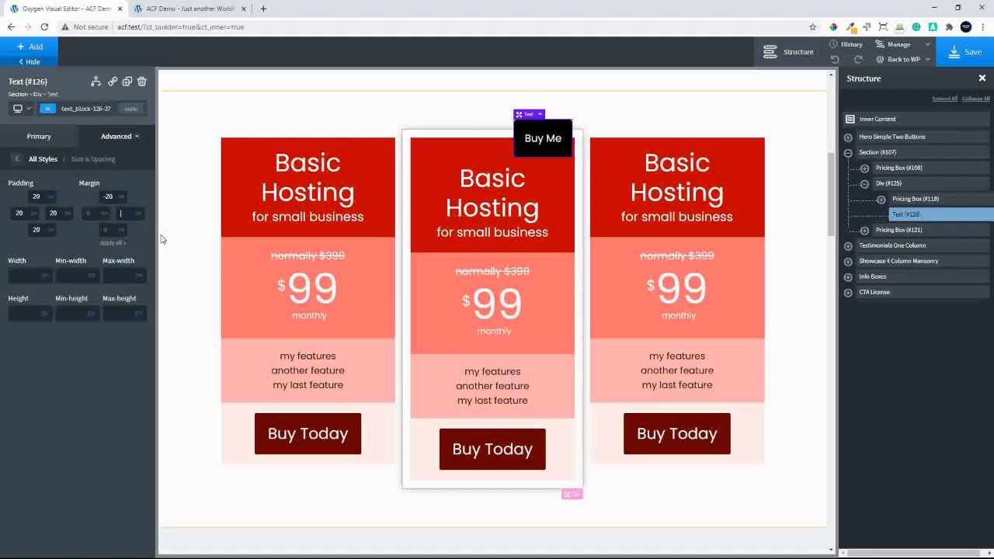
{"action": "left_click", "coordinate": [16, 163]}
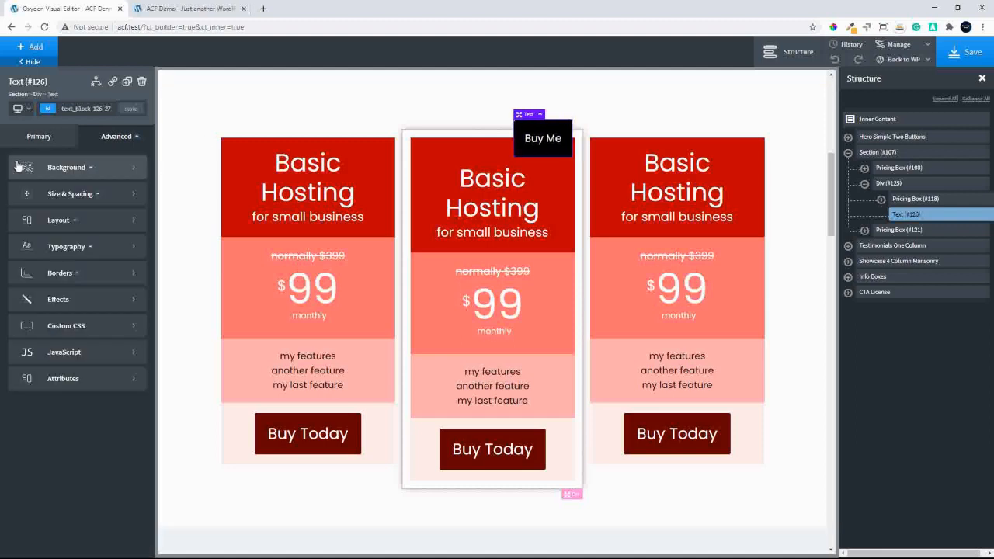
{"action": "left_click", "coordinate": [105, 222]}
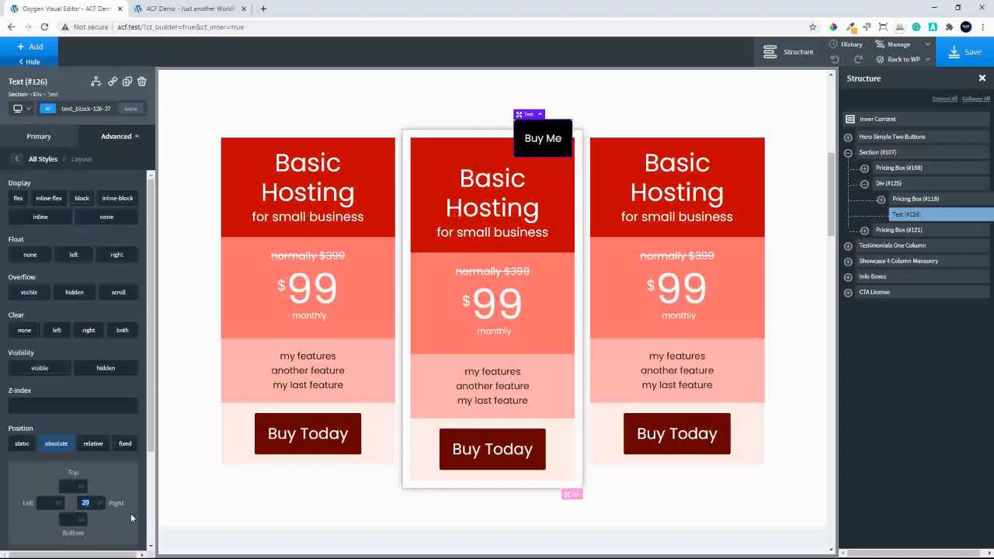
{"action": "key", "text": "BackSpace"}
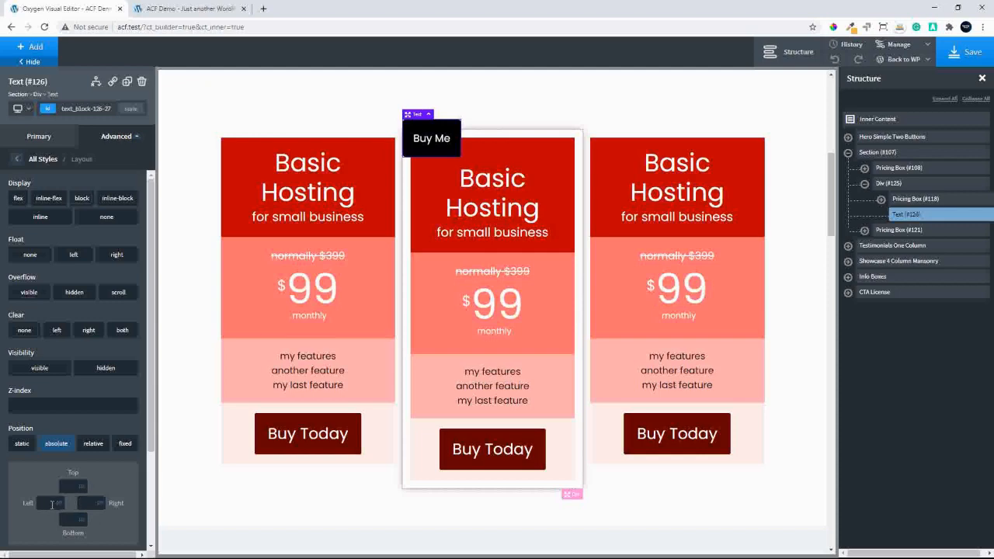
Center the child items of the middle pricing box's wrapper div horizontally, and deselect the div
{"action": "left_click", "coordinate": [902, 184]}
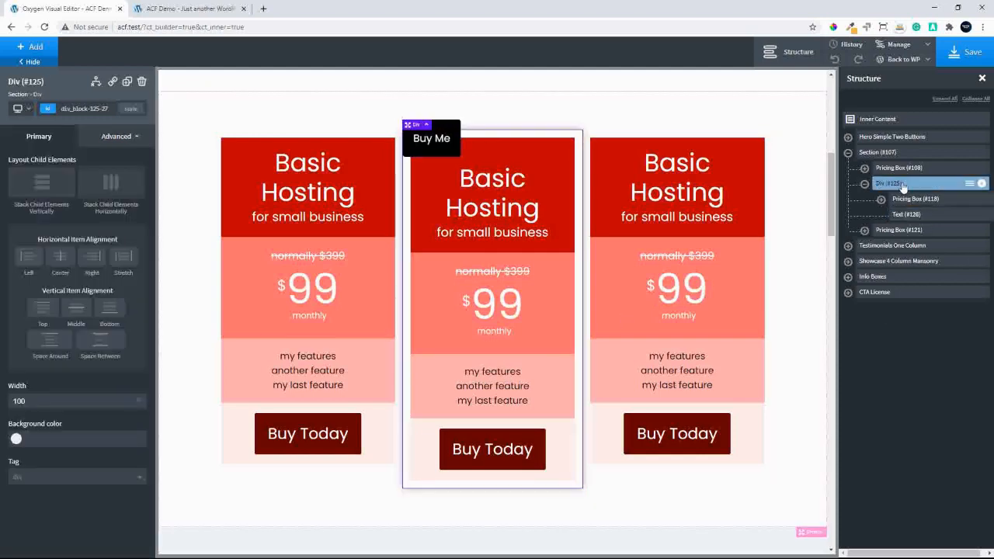
{"action": "left_click", "coordinate": [65, 261]}
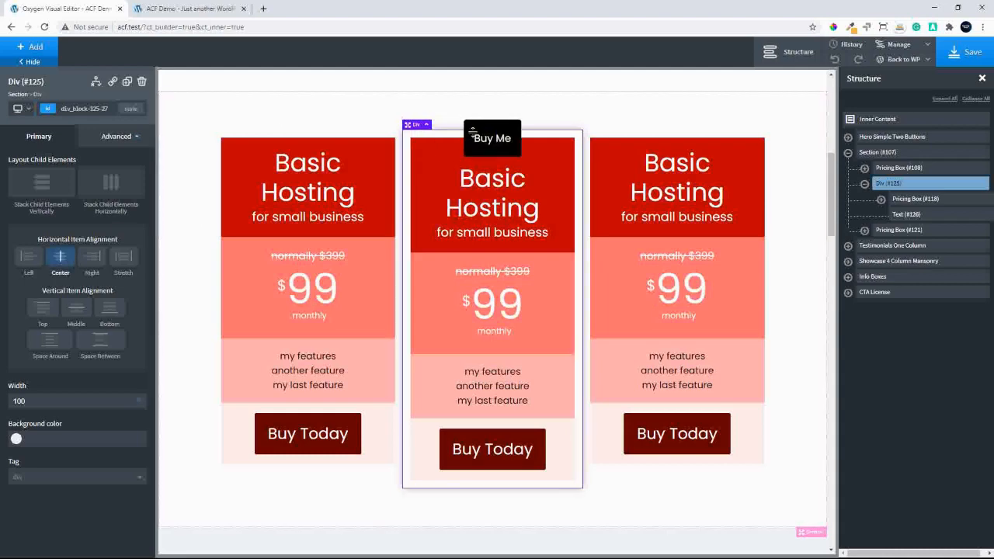
{"action": "left_click", "coordinate": [807, 123]}
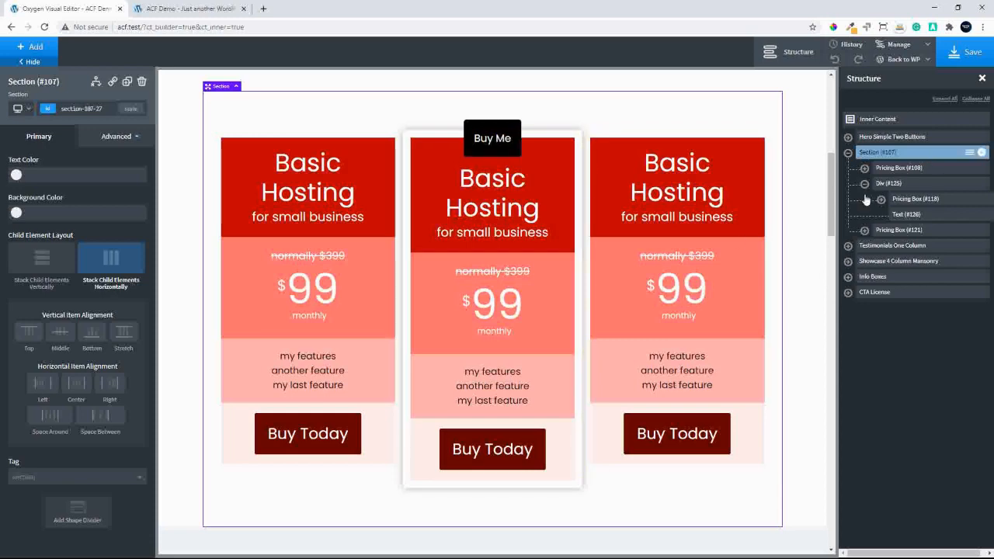
Give the middle box's wrapper div a top margin of -20, and fine-tune it to -14
{"action": "left_click", "coordinate": [886, 185]}
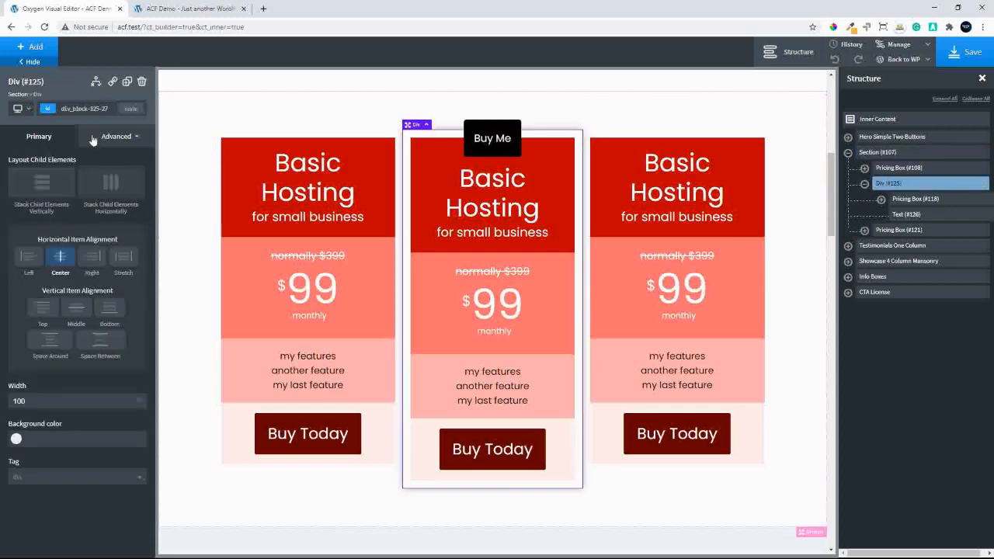
{"action": "left_click", "coordinate": [118, 137]}
{"action": "left_click", "coordinate": [92, 194]}
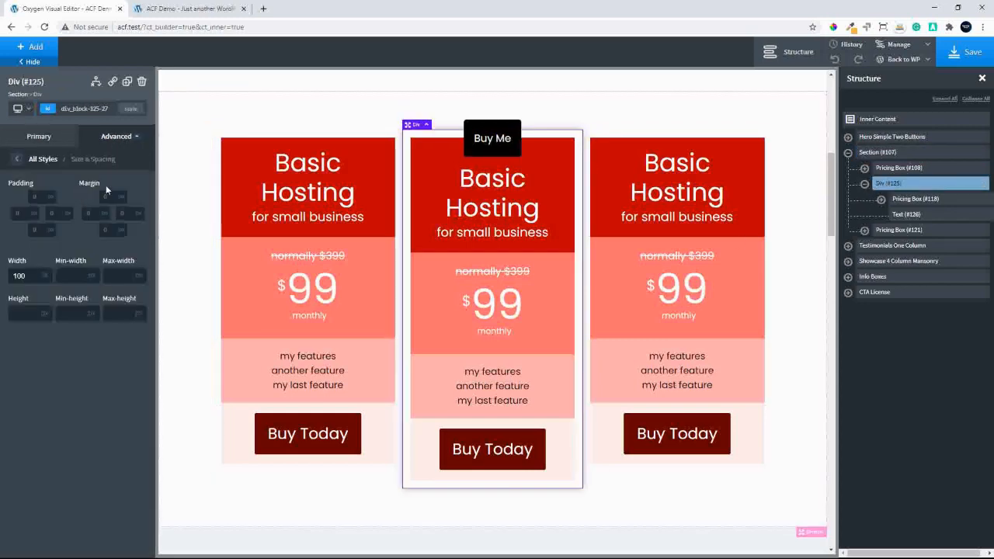
{"action": "left_click", "coordinate": [111, 197]}
{"action": "type", "text": "-20"}
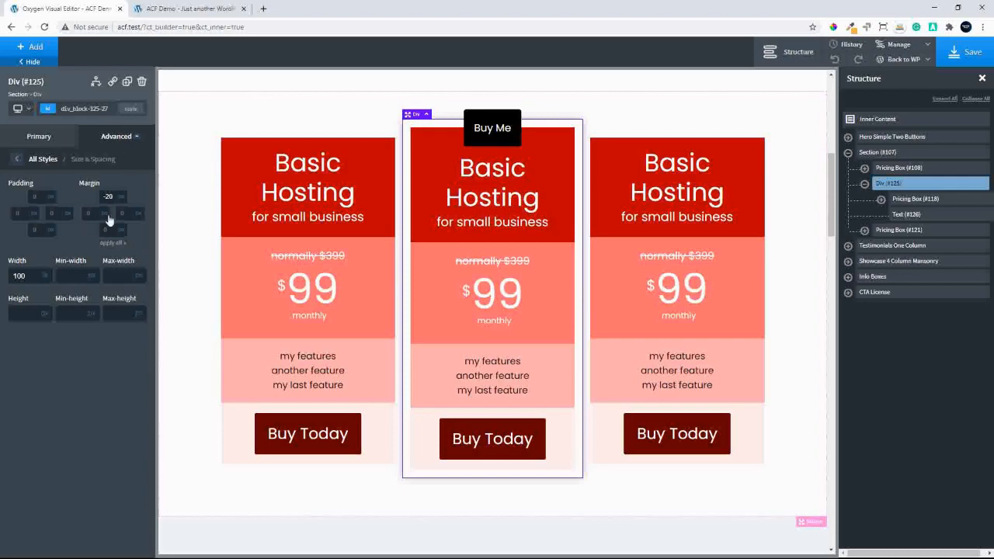
{"action": "key", "text": "Up"}
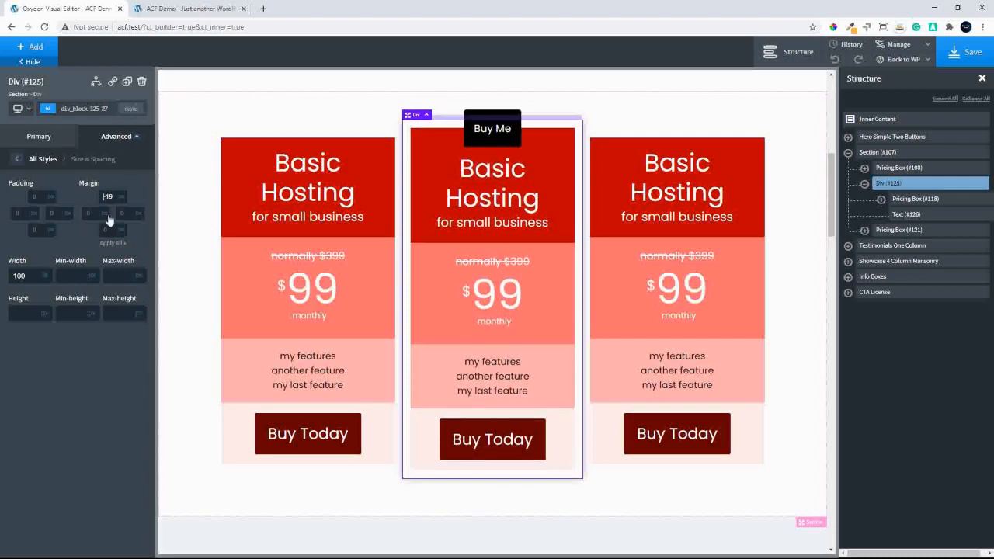
{"action": "key", "text": "Up"}
{"action": "key", "text": "Up"}
{"action": "key", "text": "Up"}
{"action": "key", "text": "Up"}
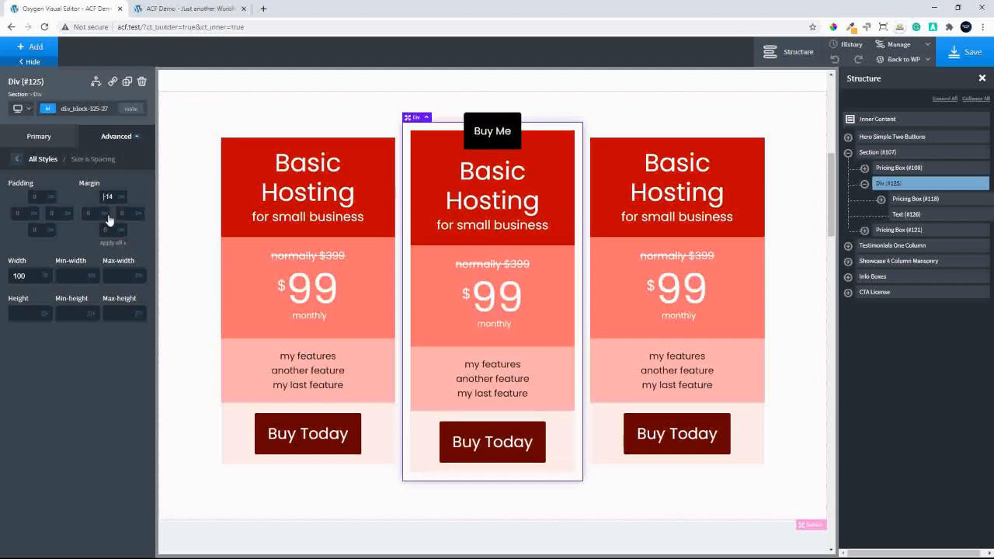
Save the page design and reload the live ACF Demo page to view the updated pricing boxes
{"action": "left_click", "coordinate": [955, 52]}
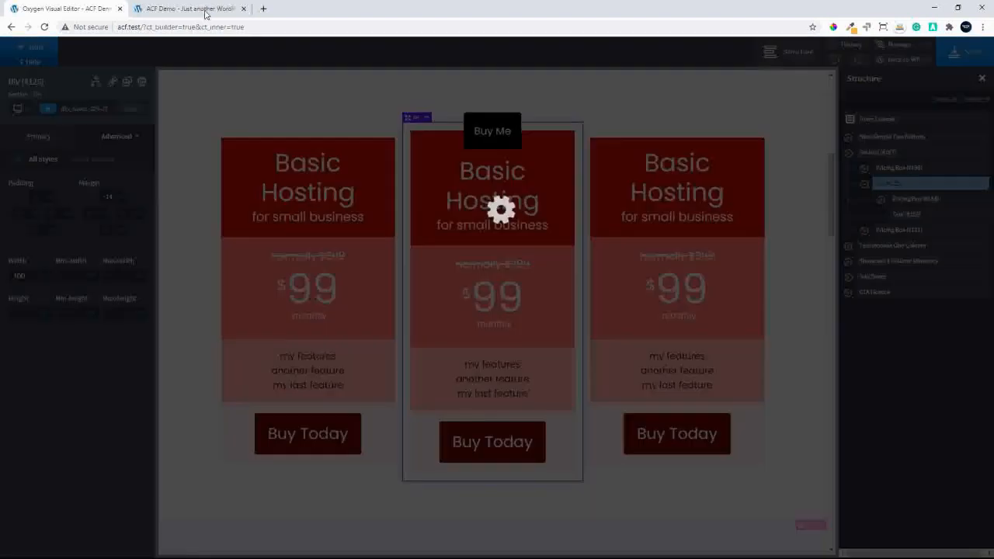
{"action": "left_click", "coordinate": [187, 8]}
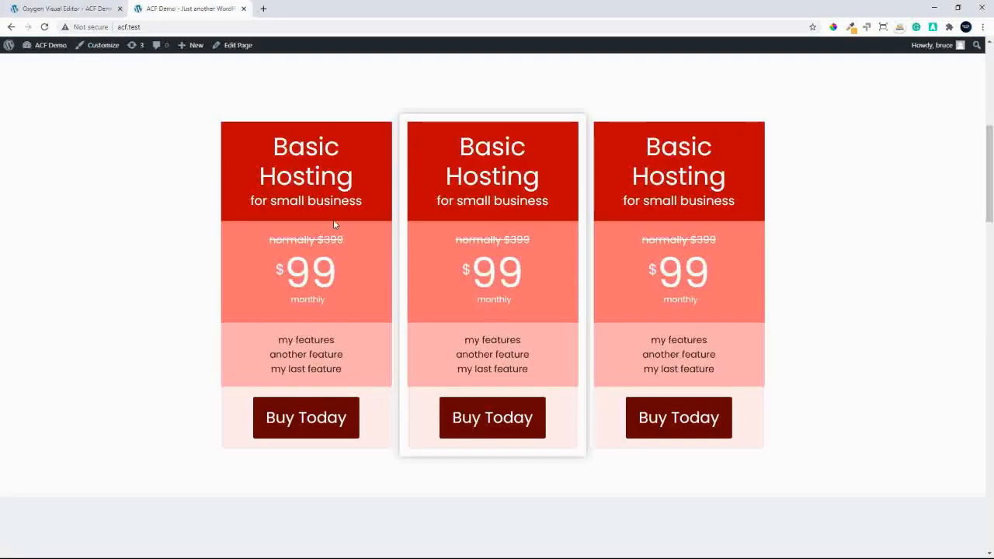
{"action": "left_click", "coordinate": [45, 27]}
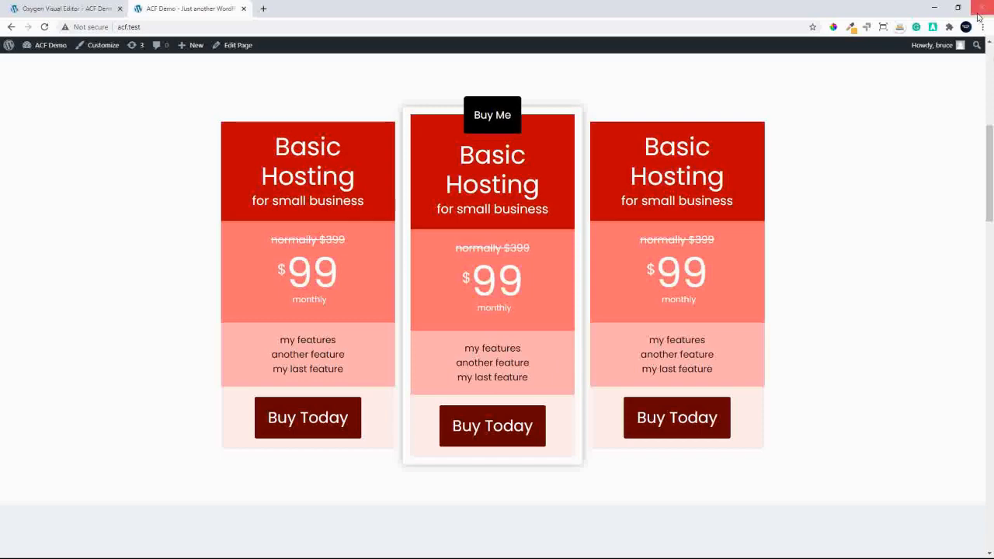
Back in the Oxygen editor, wrap the third pricing box in a div and set the div's width to 100
{"action": "left_click", "coordinate": [66, 10]}
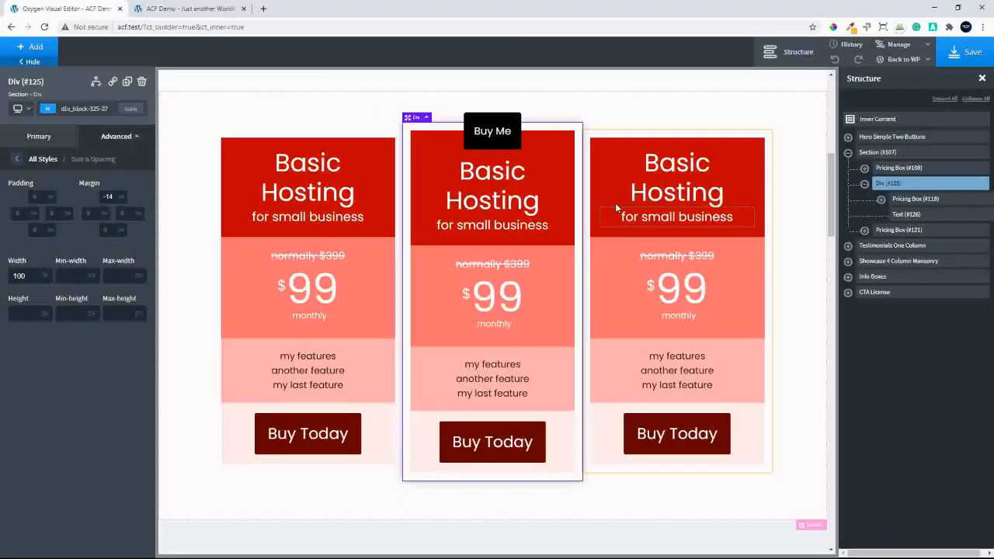
{"action": "left_click", "coordinate": [757, 133]}
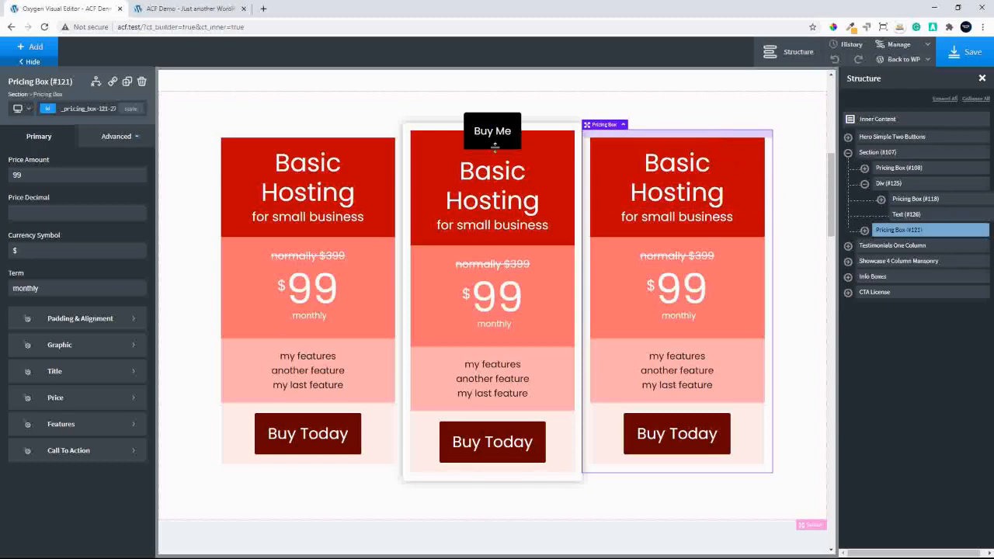
{"action": "left_click", "coordinate": [864, 231]}
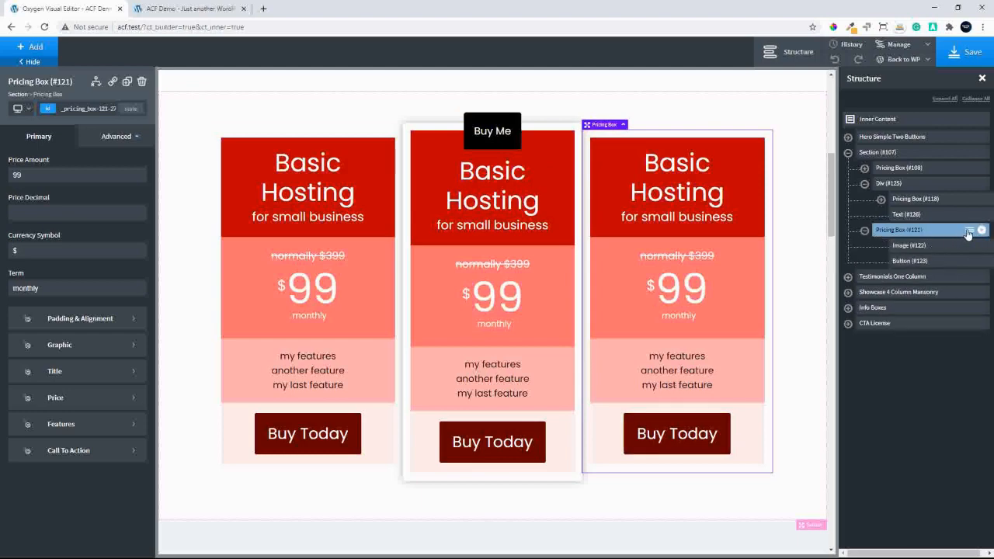
{"action": "left_click", "coordinate": [968, 232]}
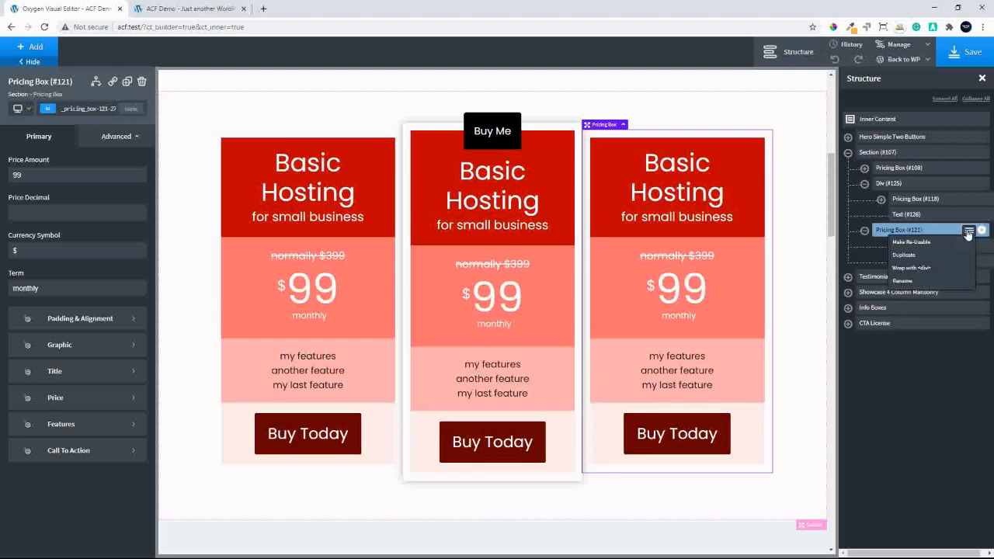
{"action": "left_click", "coordinate": [911, 267]}
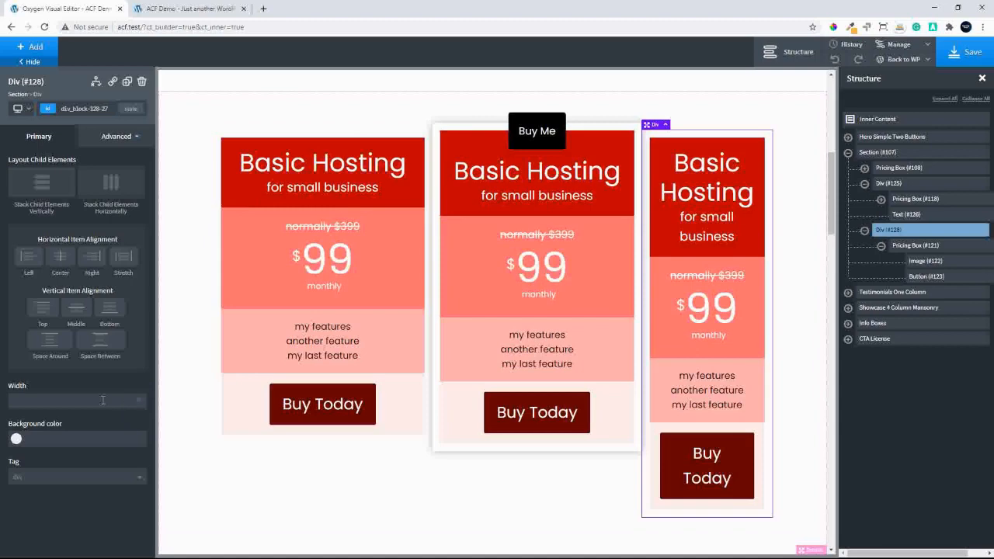
{"action": "type", "text": "10"}
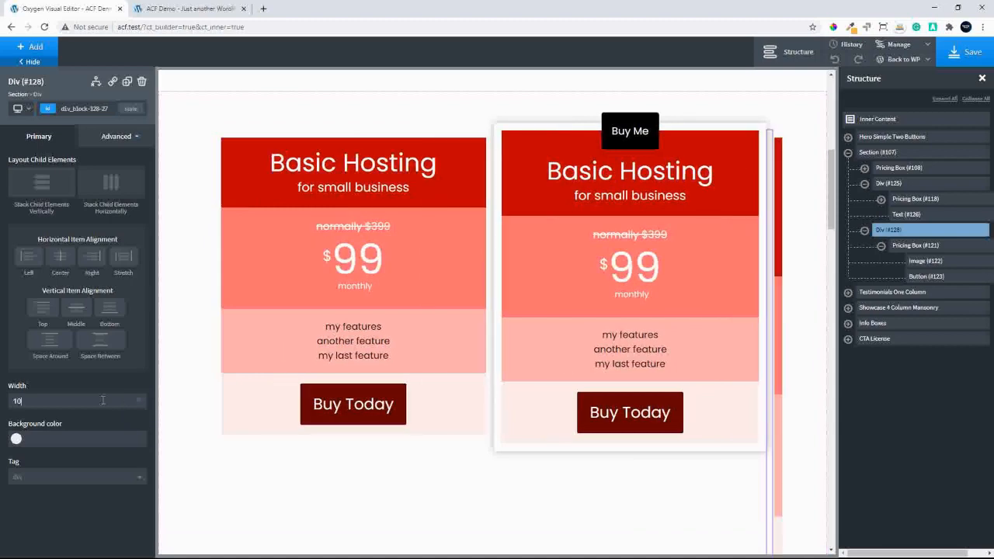
{"action": "type", "text": "0"}
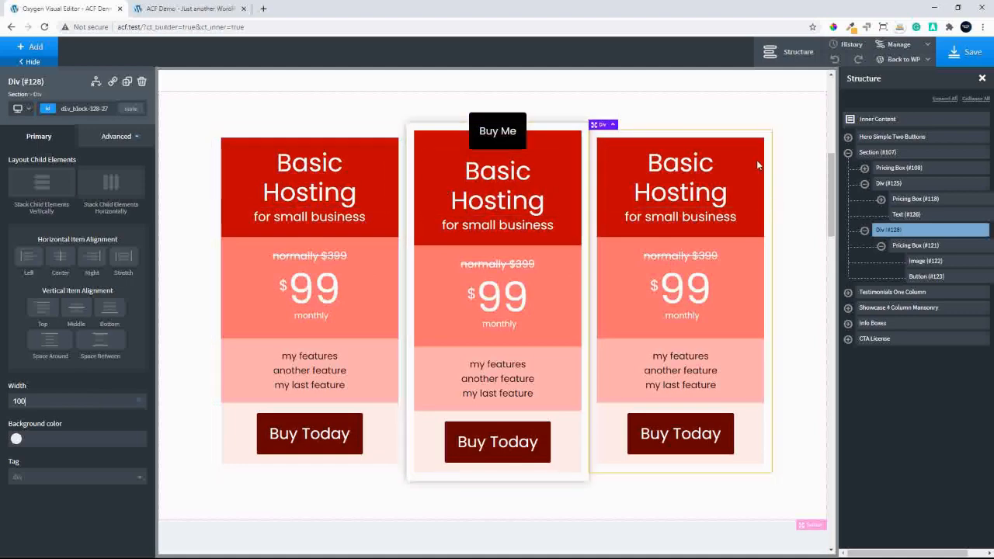
Add a text element inside the third pricing box's wrapper div and change its text to "Special"
{"action": "left_click", "coordinate": [22, 52]}
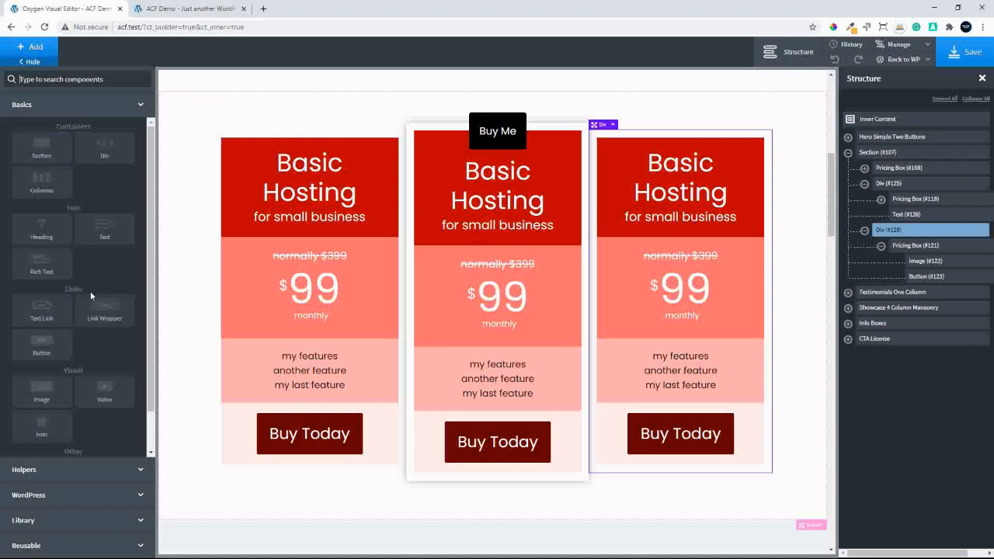
{"action": "left_click", "coordinate": [98, 227]}
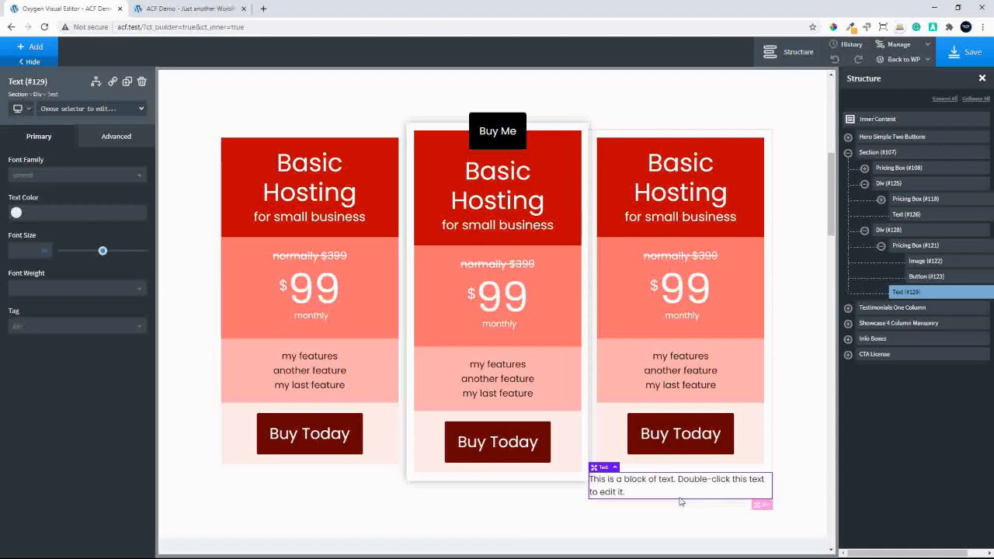
{"action": "double_click", "coordinate": [696, 481]}
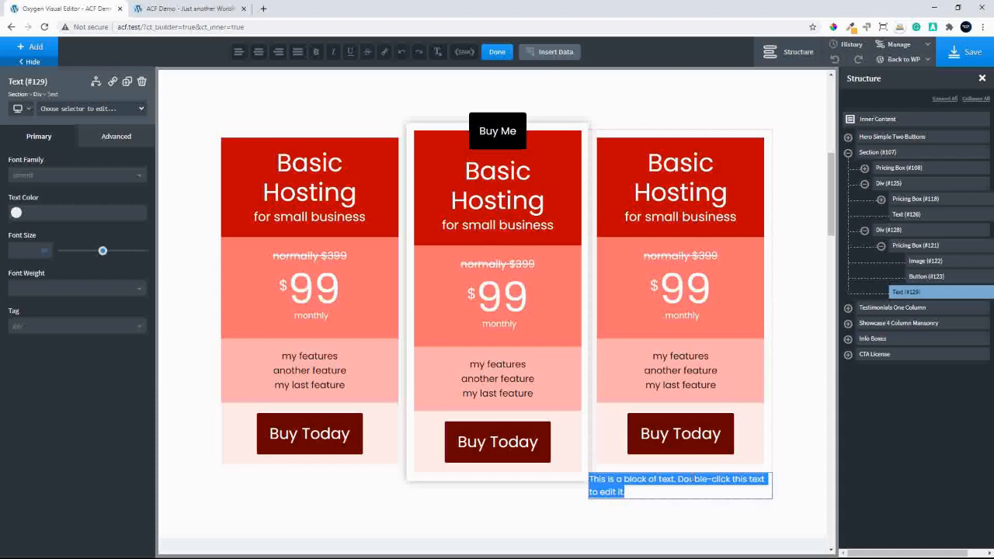
{"action": "type", "text": "Special"}
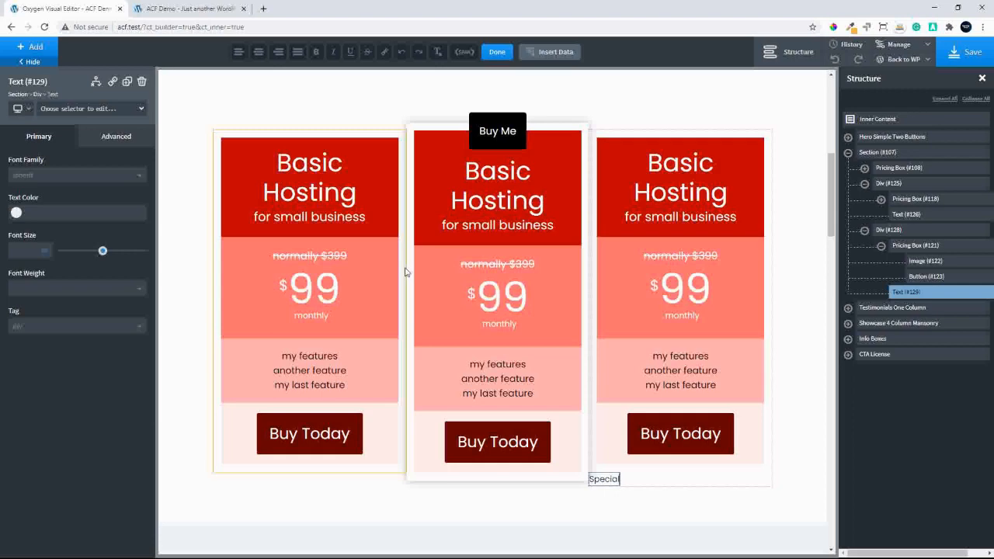
Set the position of the "Special" text in the third pricing box's wrapper to absolute
{"action": "left_click", "coordinate": [120, 146]}
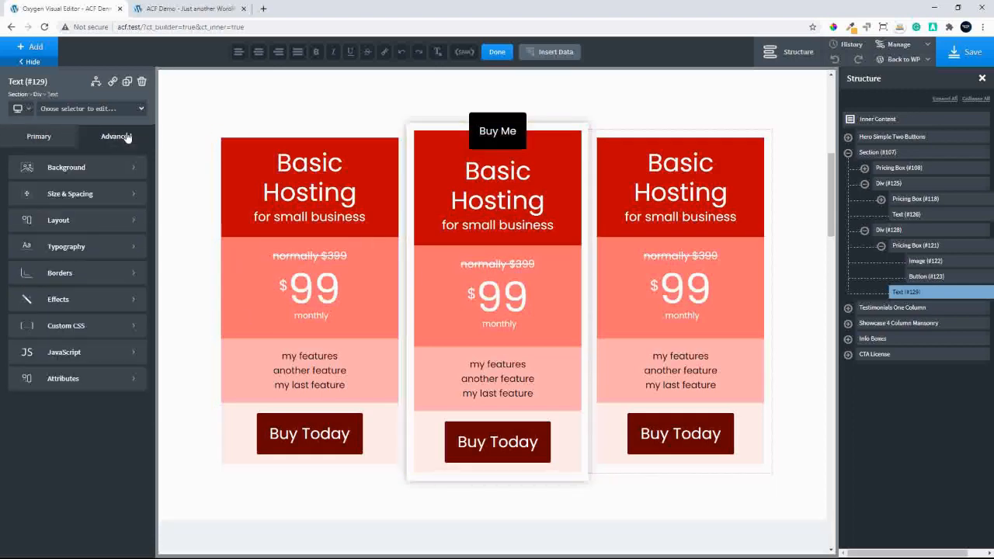
{"action": "left_click", "coordinate": [59, 220]}
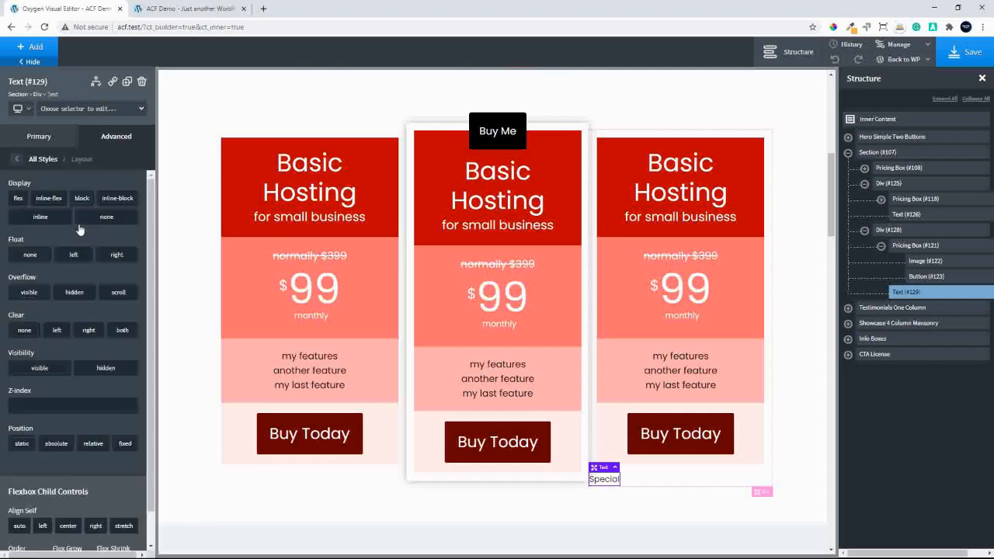
{"action": "left_click", "coordinate": [58, 444]}
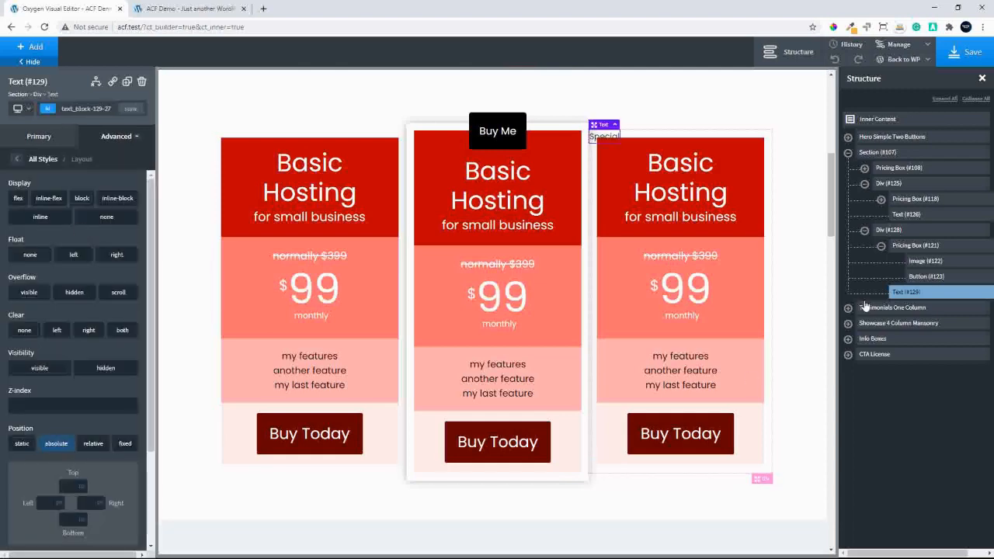
Set the position of the third pricing box's wrapper div to relative
{"action": "left_click", "coordinate": [908, 231]}
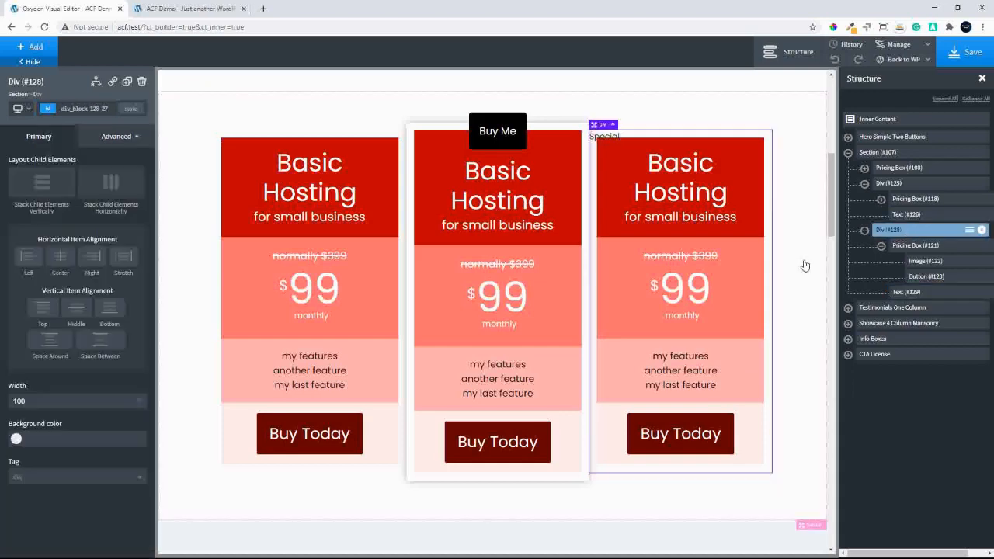
{"action": "left_click", "coordinate": [124, 136]}
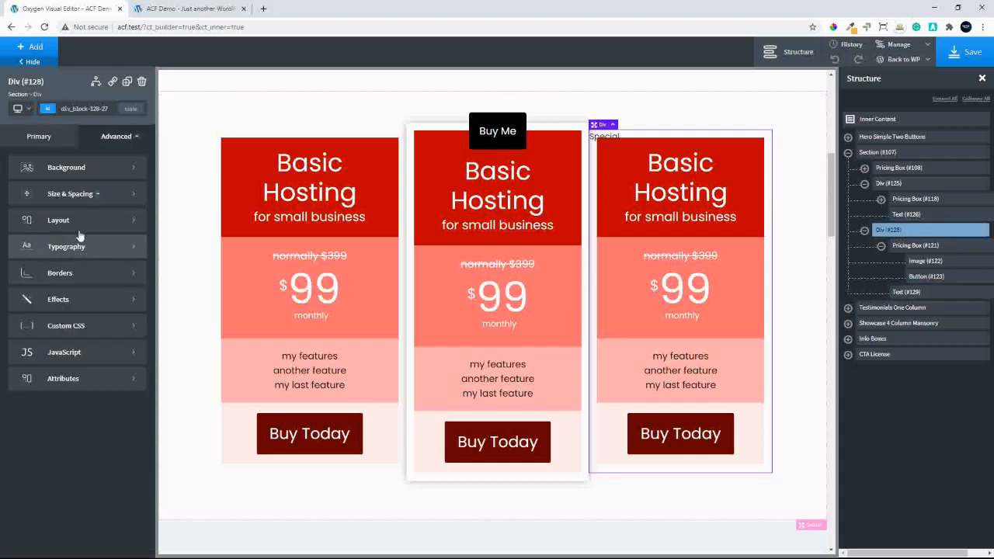
{"action": "left_click", "coordinate": [58, 220]}
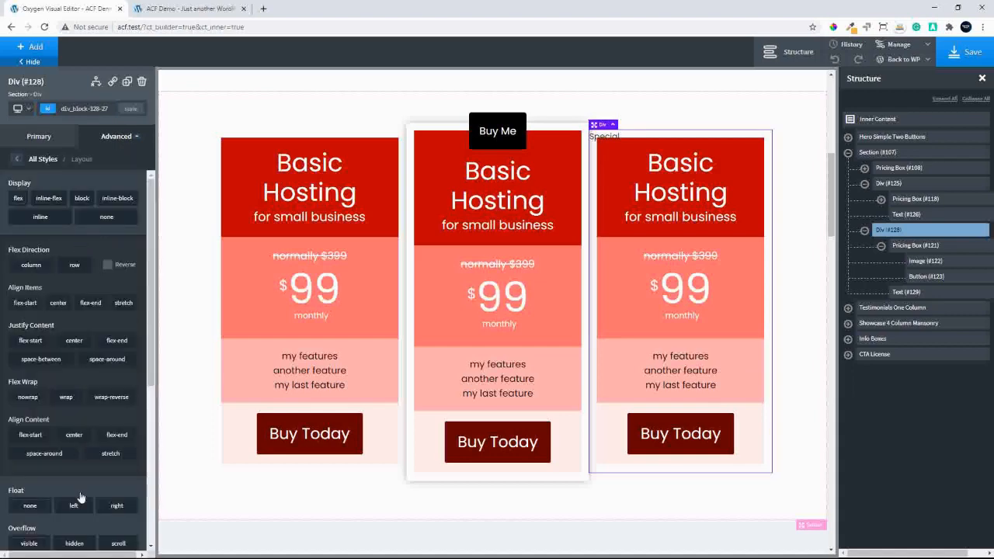
{"action": "scroll", "coordinate": [148, 489], "scroll_direction": "down", "scroll_amount": 5}
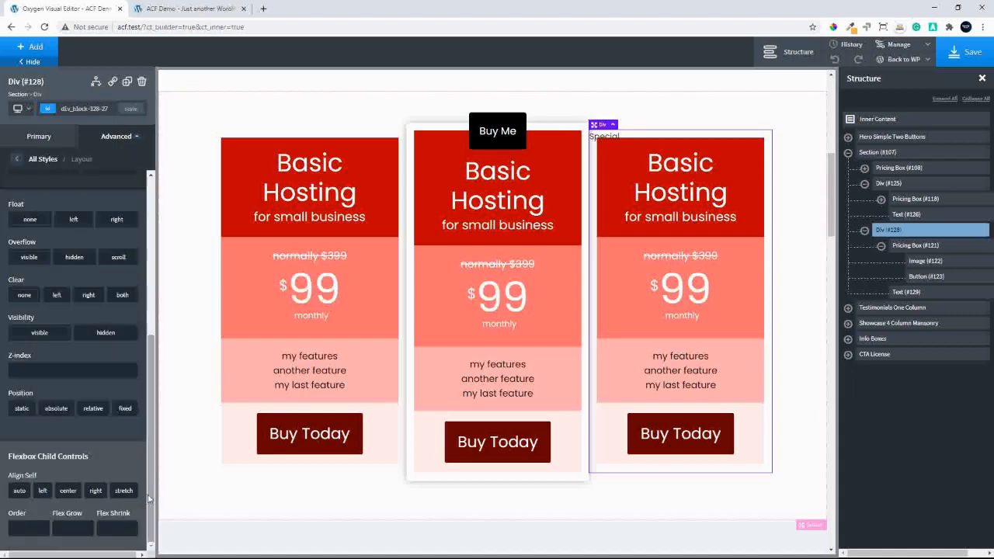
{"action": "left_click", "coordinate": [93, 409]}
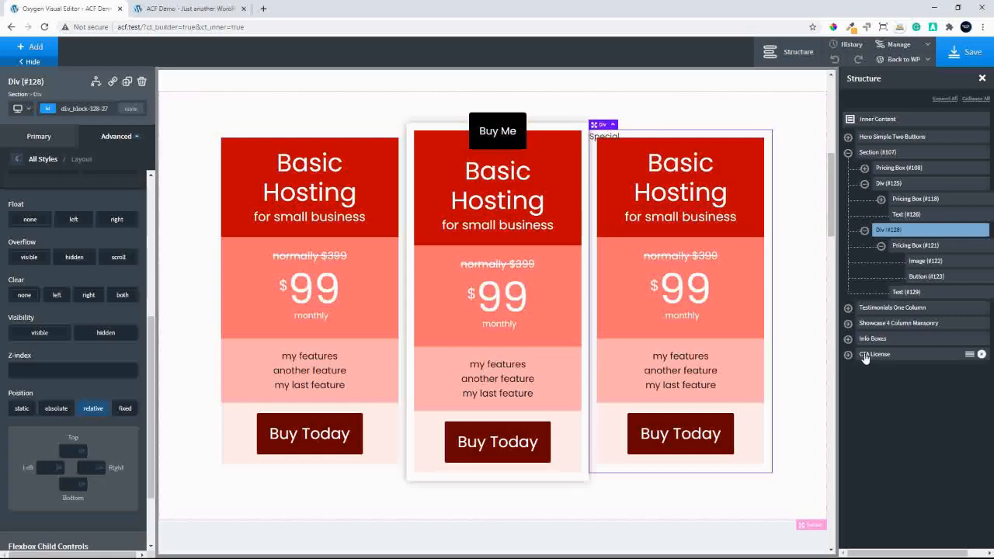
Wrap the "Special" text element in its own div
{"action": "left_click", "coordinate": [905, 293]}
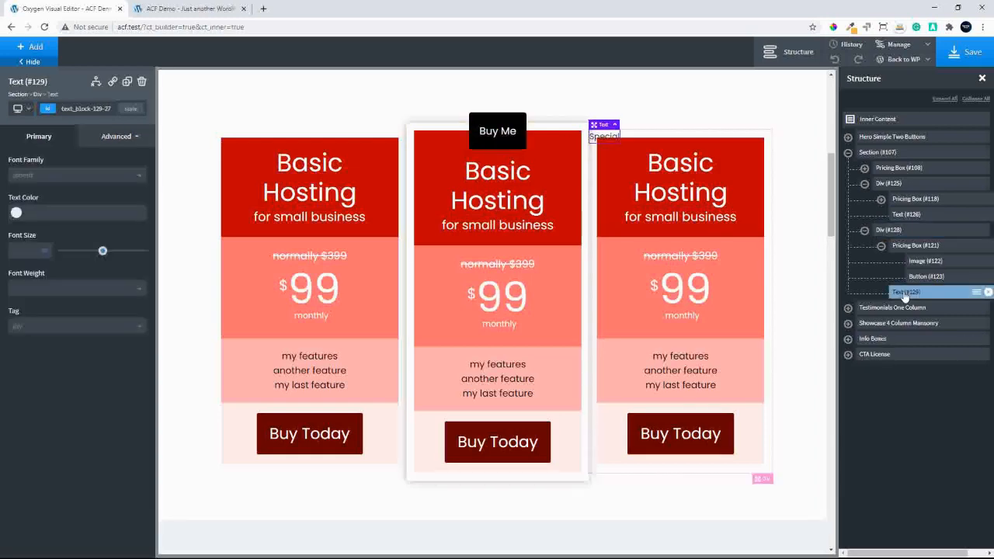
{"action": "left_click", "coordinate": [977, 294]}
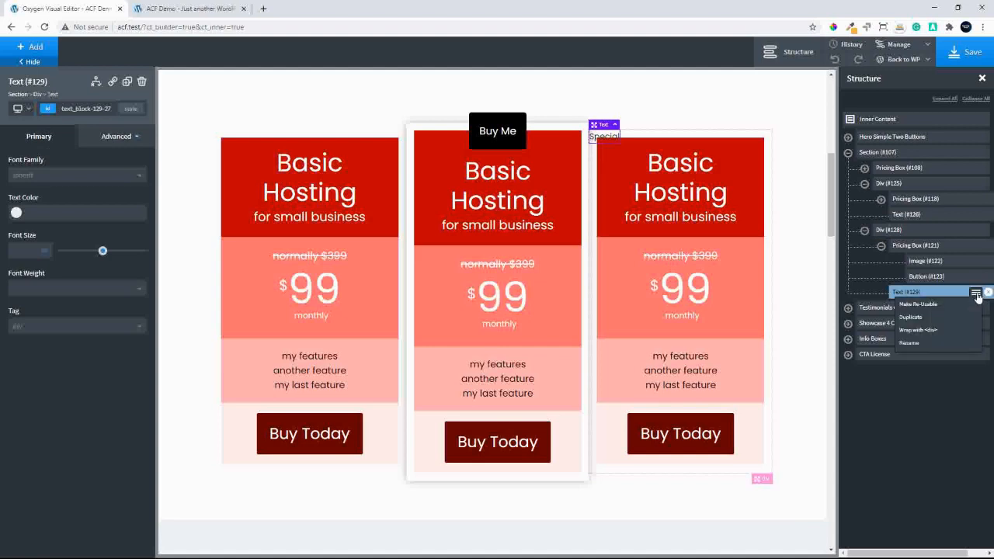
{"action": "left_click", "coordinate": [929, 332]}
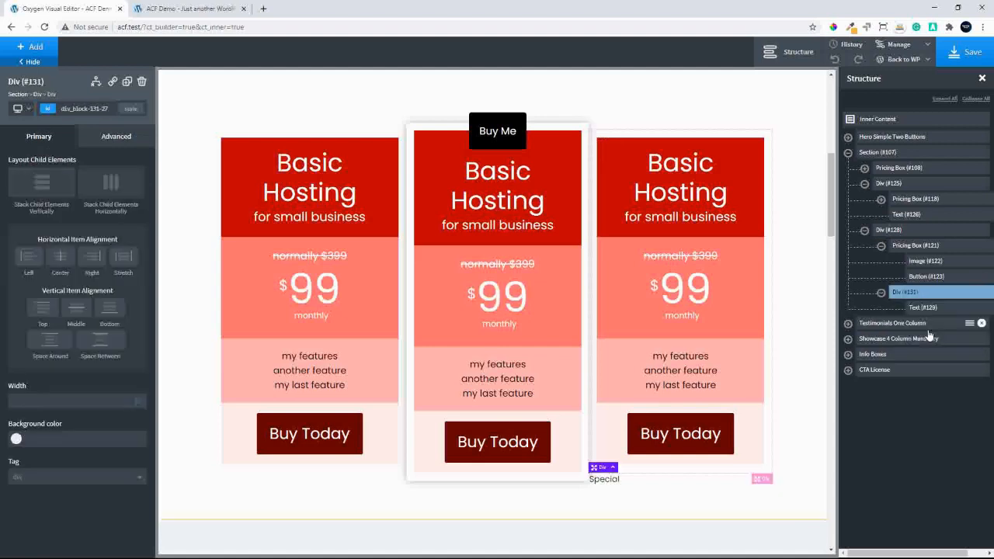
Set the position of the new div around the "Special" text to absolute
{"action": "left_click", "coordinate": [114, 137]}
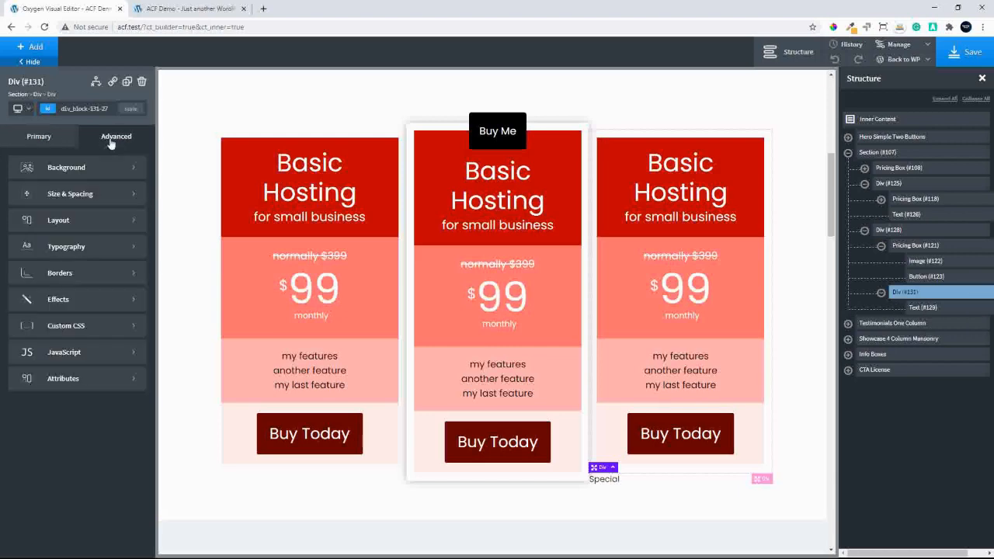
{"action": "left_click", "coordinate": [94, 220]}
{"action": "scroll", "coordinate": [123, 473], "scroll_direction": "down", "scroll_amount": 5}
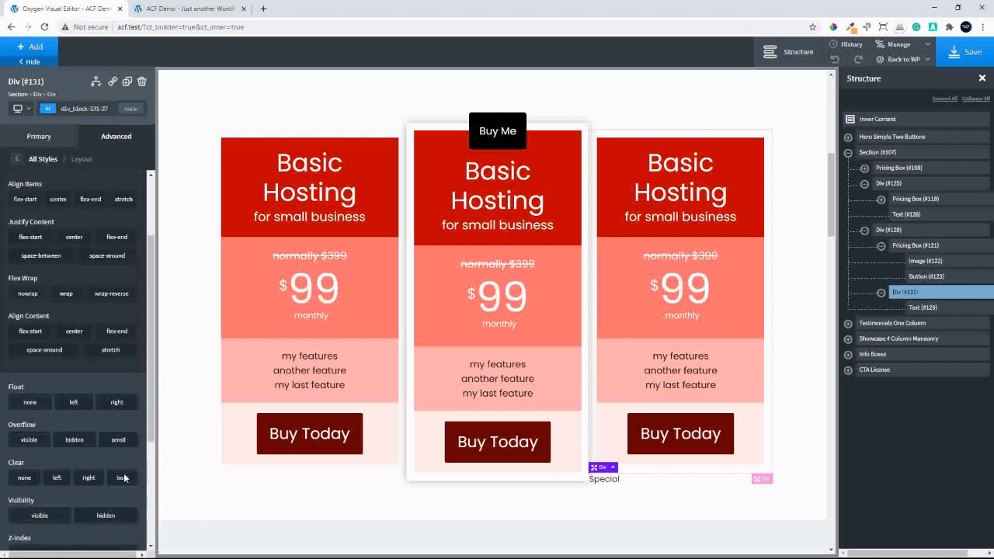
{"action": "left_click", "coordinate": [56, 444]}
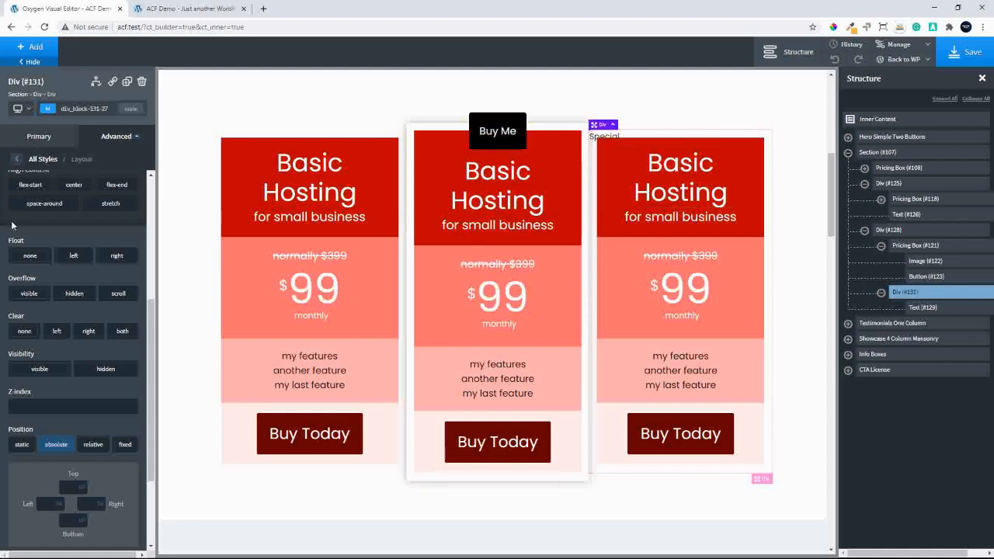
Give the div around the "Special" text a black background, #000000, and check its background settings
{"action": "left_click", "coordinate": [41, 138]}
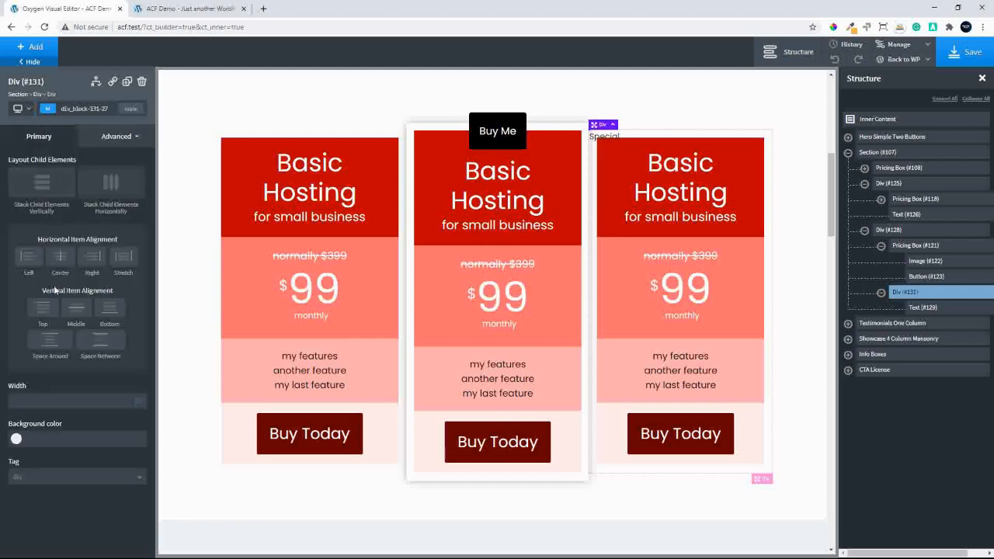
{"action": "left_click", "coordinate": [16, 440]}
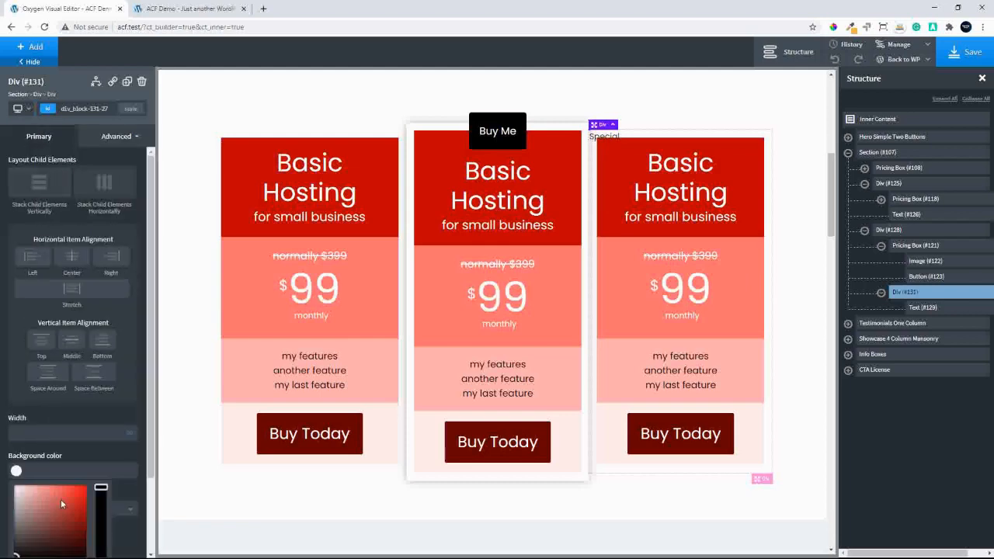
{"action": "scroll", "coordinate": [61, 504], "scroll_direction": "down", "scroll_amount": 2}
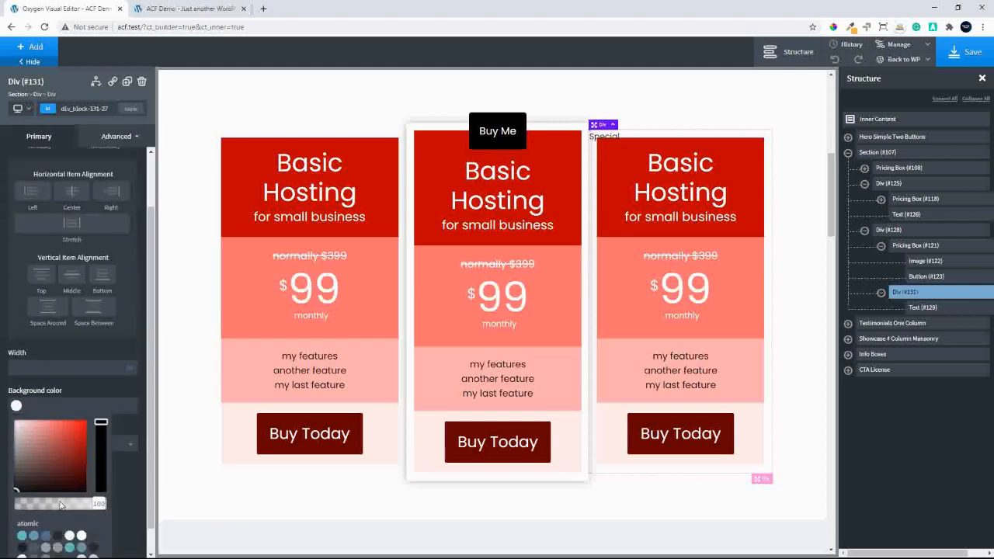
{"action": "left_click", "coordinate": [31, 455]}
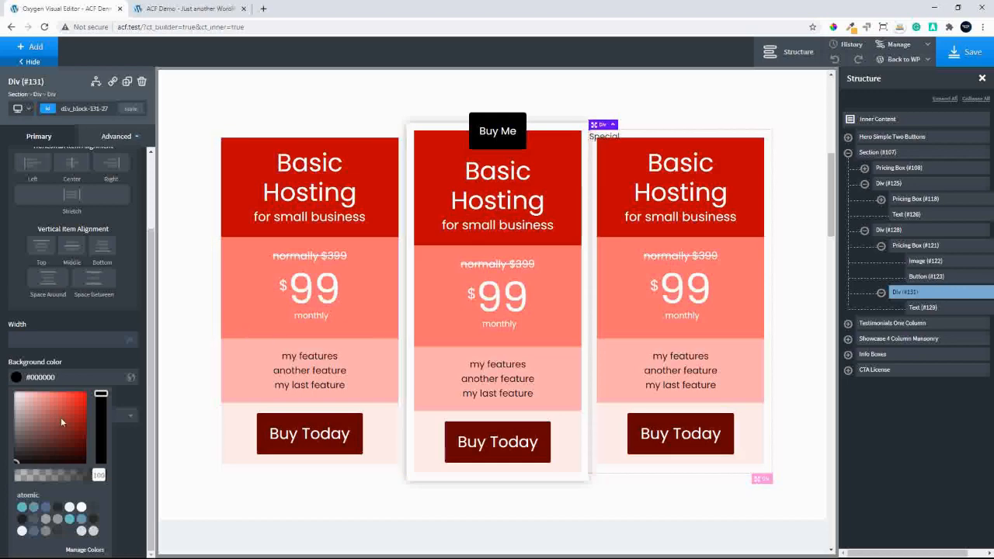
{"action": "left_click", "coordinate": [93, 363]}
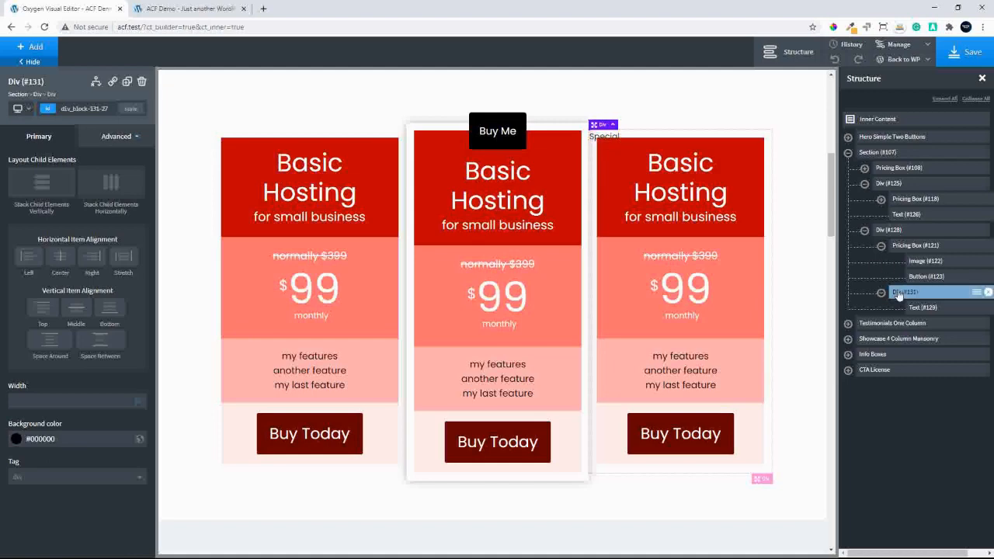
{"action": "left_click", "coordinate": [104, 137]}
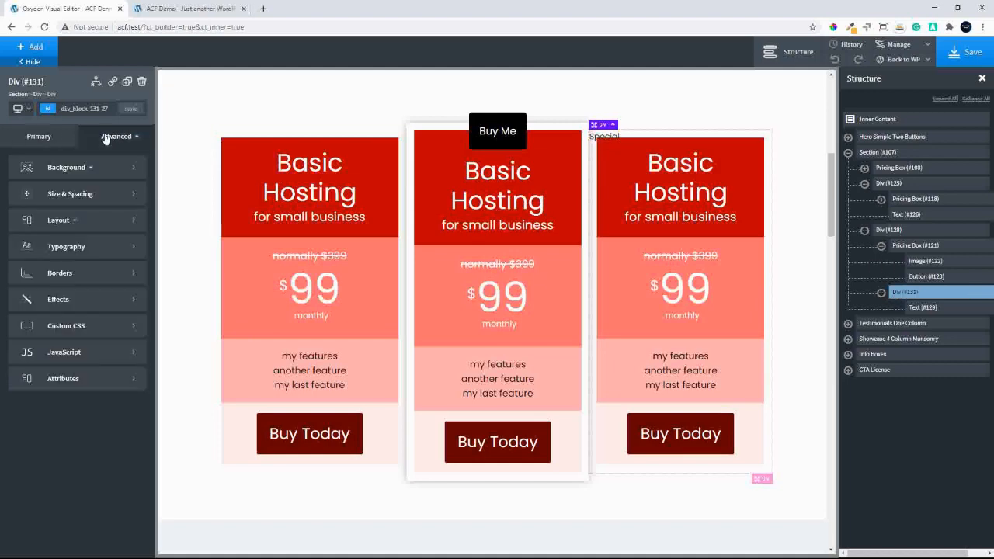
{"action": "left_click", "coordinate": [51, 172]}
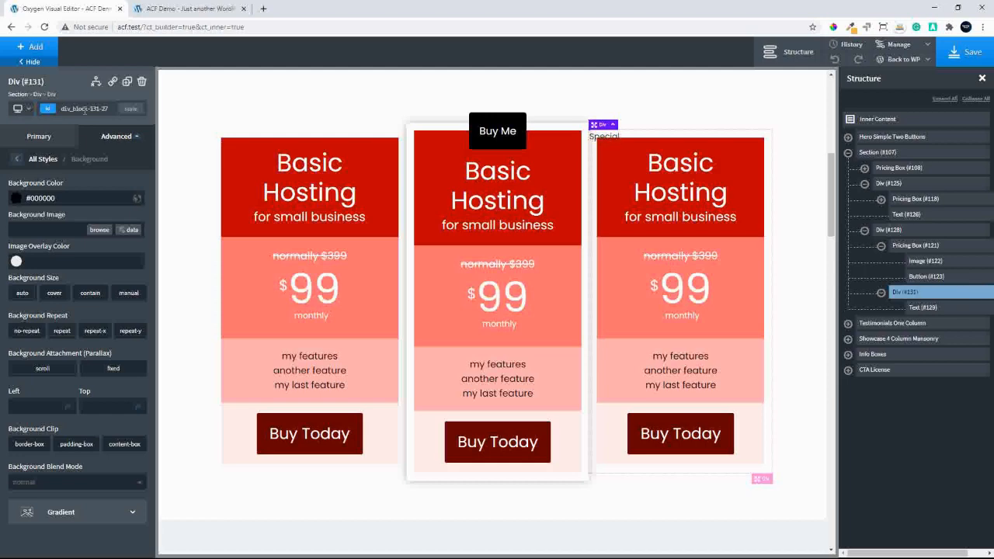
{"action": "left_click", "coordinate": [17, 159]}
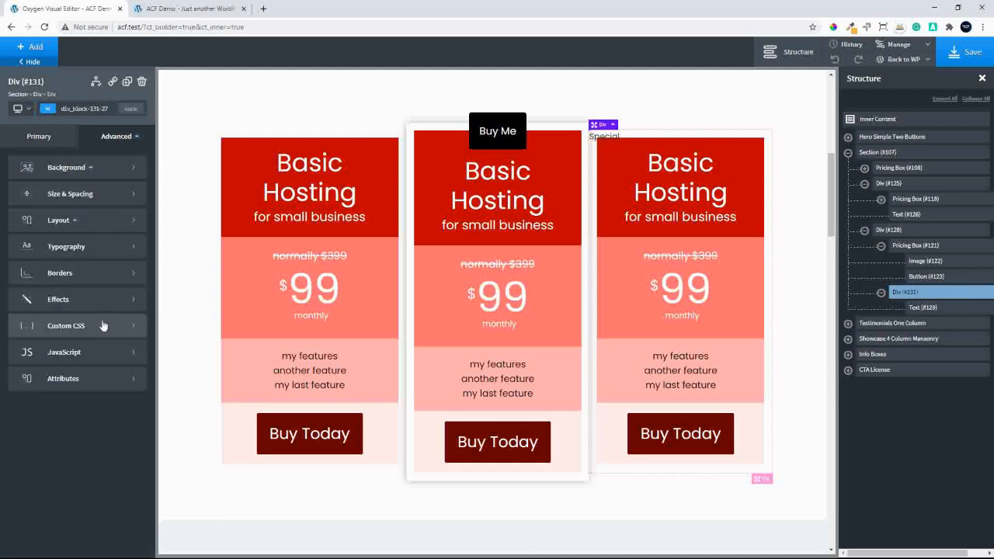
Add a rotate transform to the "Special" text's div, try a 45-degree angle, and set it to 275 degrees
{"action": "left_click", "coordinate": [79, 300]}
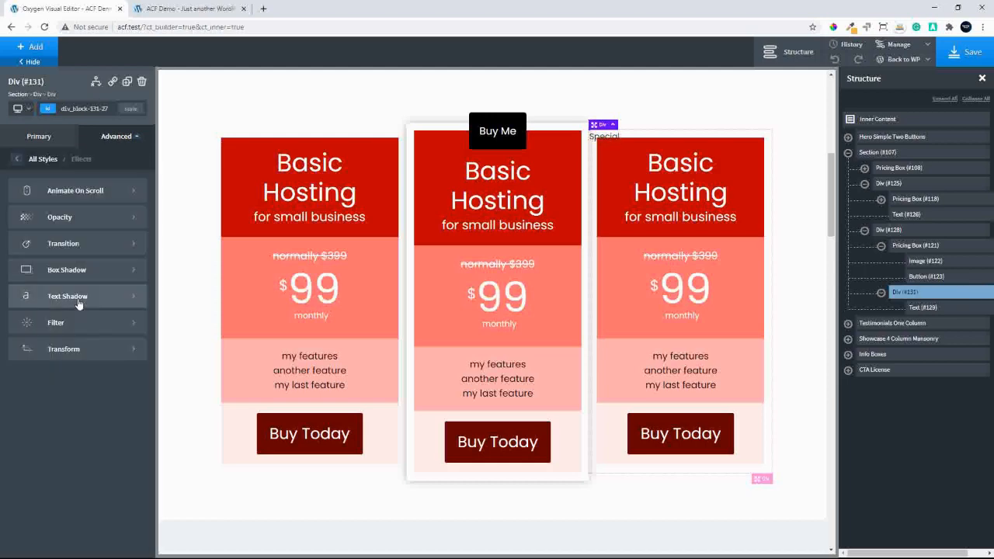
{"action": "left_click", "coordinate": [73, 348]}
{"action": "left_click", "coordinate": [29, 196]}
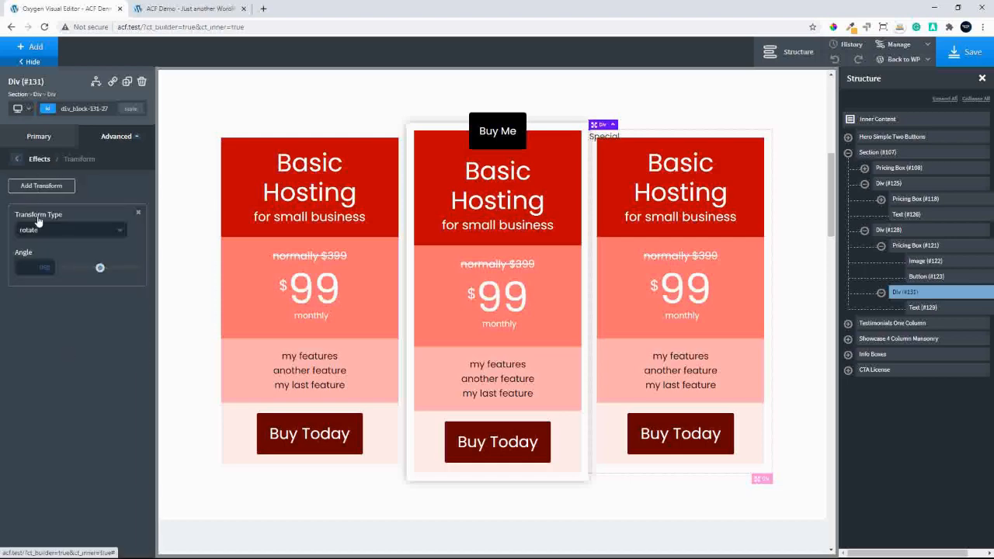
{"action": "left_click", "coordinate": [28, 269]}
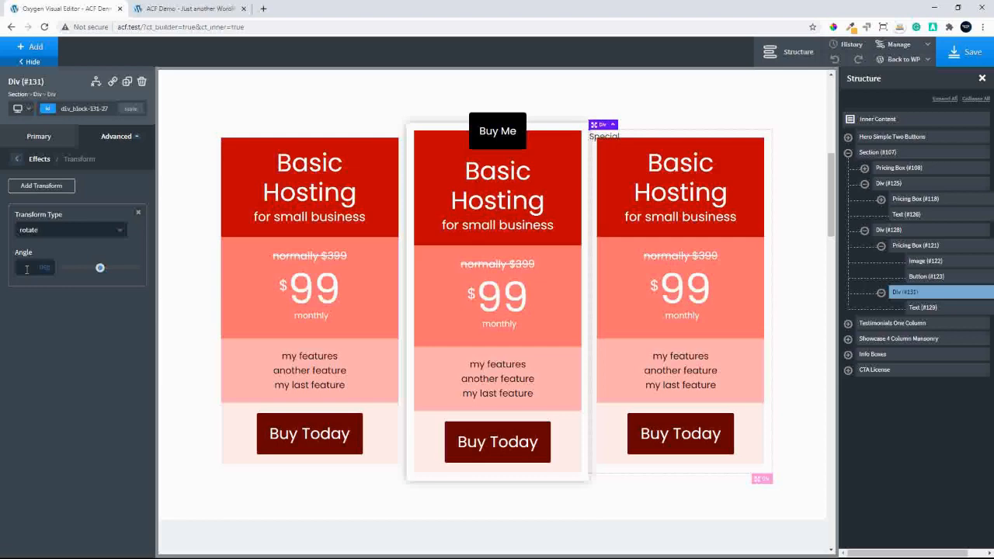
{"action": "type", "text": "275"}
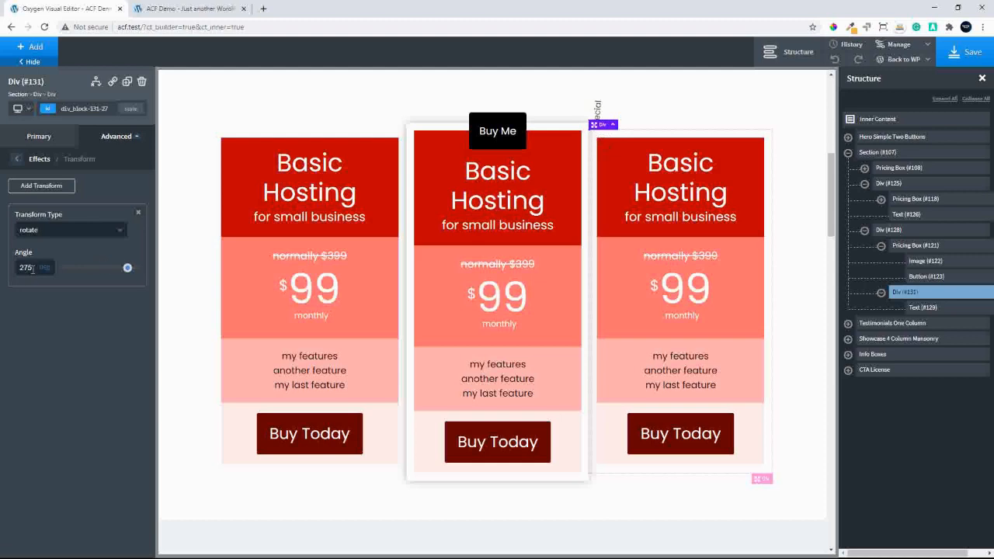
Try a rotation angle of 180 degrees on the "Special" text's div, and clear the value
{"action": "left_click_drag", "start_coordinate": [33, 267], "coordinate": [3, 264]}
{"action": "type", "text": "180"}
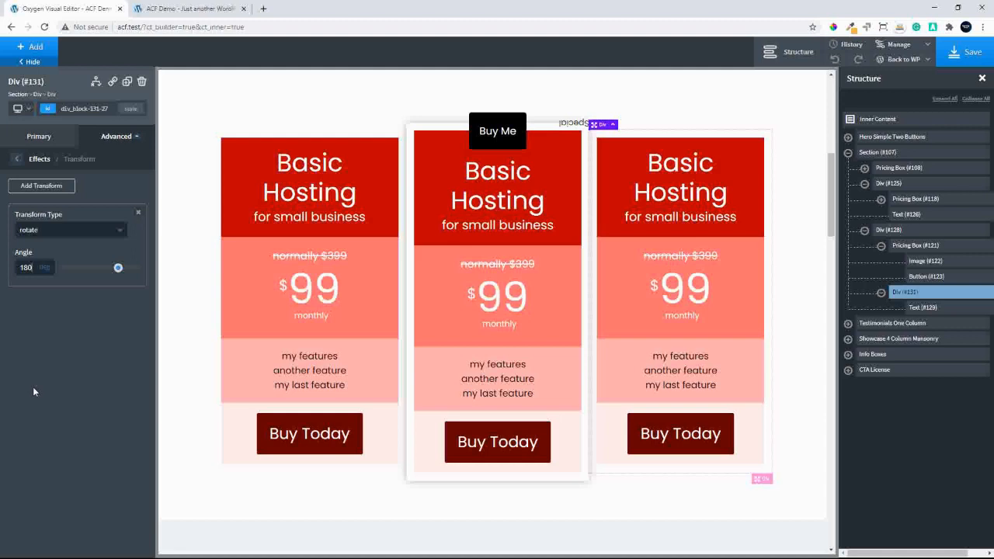
{"action": "key", "text": "BackSpace"}
{"action": "key", "text": "BackSpace"}
{"action": "key", "text": "BackSpace"}
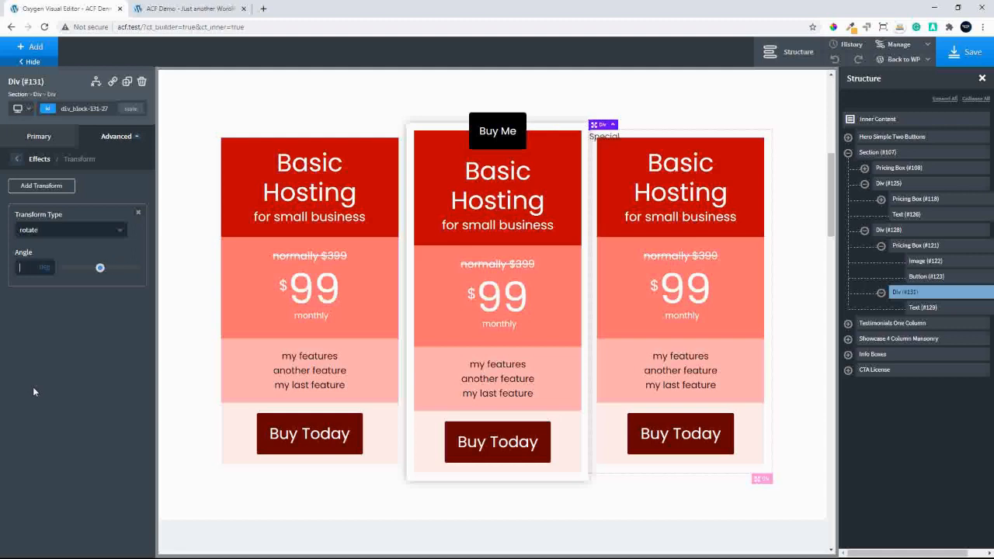
Try a 90-degree rotation on the "Special" text's div, and set the angle to 45 degrees
{"action": "type", "text": "90"}
{"action": "key", "text": "BackSpace"}
{"action": "key", "text": "BackSpace"}
{"action": "type", "text": "45"}
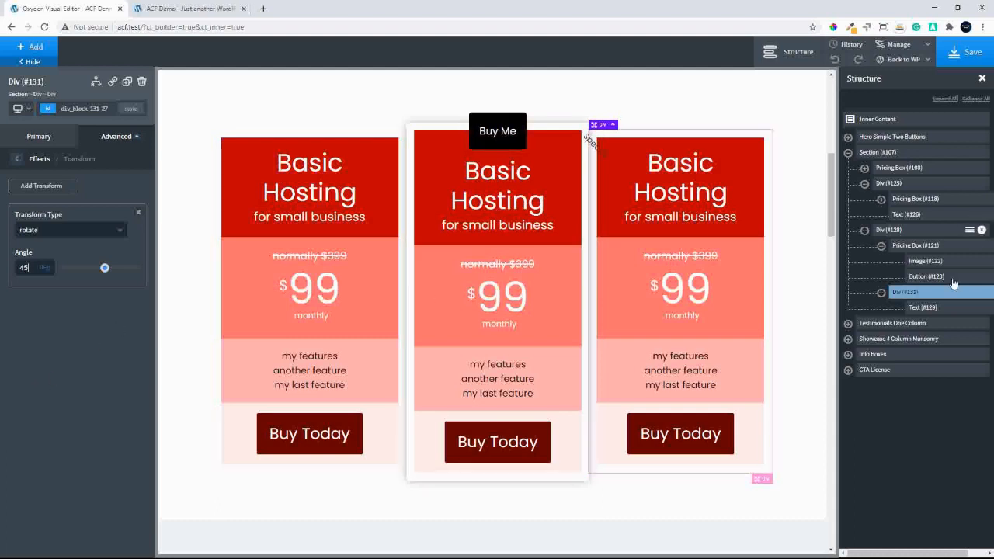
Set the right offset of the absolutely positioned "Special" div to 0
{"action": "left_click", "coordinate": [14, 161]}
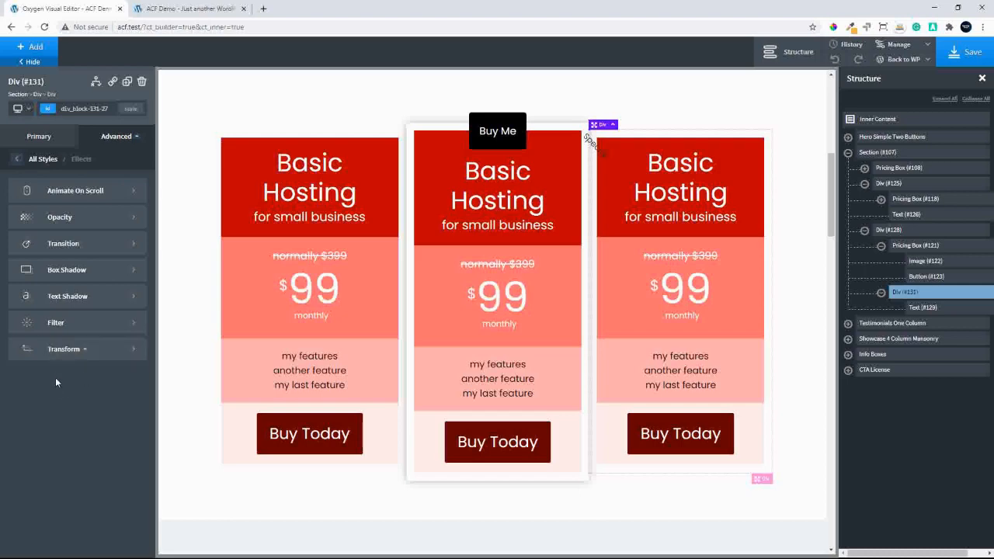
{"action": "left_click", "coordinate": [17, 161]}
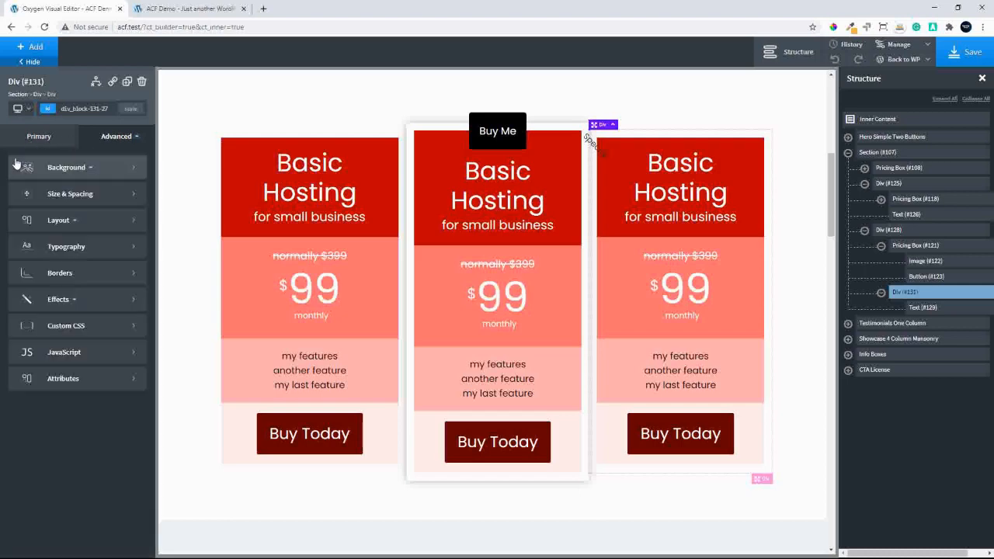
{"action": "left_click", "coordinate": [90, 222]}
{"action": "scroll", "coordinate": [150, 469], "scroll_direction": "down", "scroll_amount": 5}
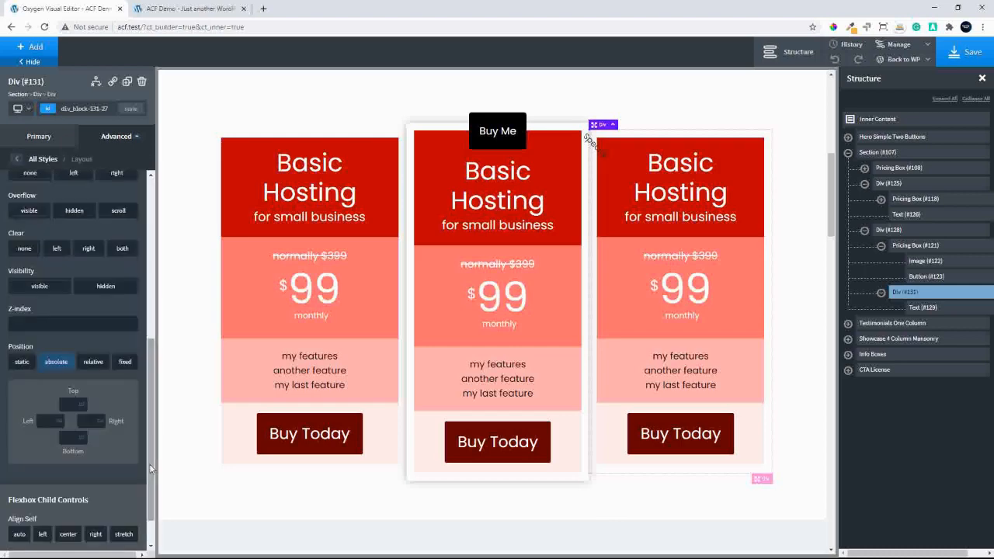
{"action": "left_click", "coordinate": [84, 420]}
{"action": "type", "text": "0"}
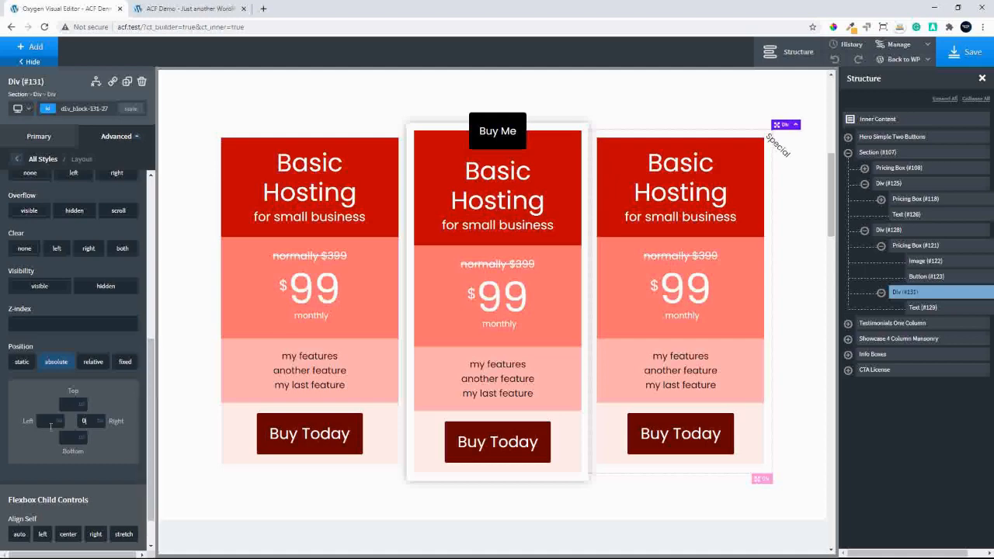
Try the atomic Secondary color as the "Special" div's background, and clear the color
{"action": "left_click", "coordinate": [15, 165]}
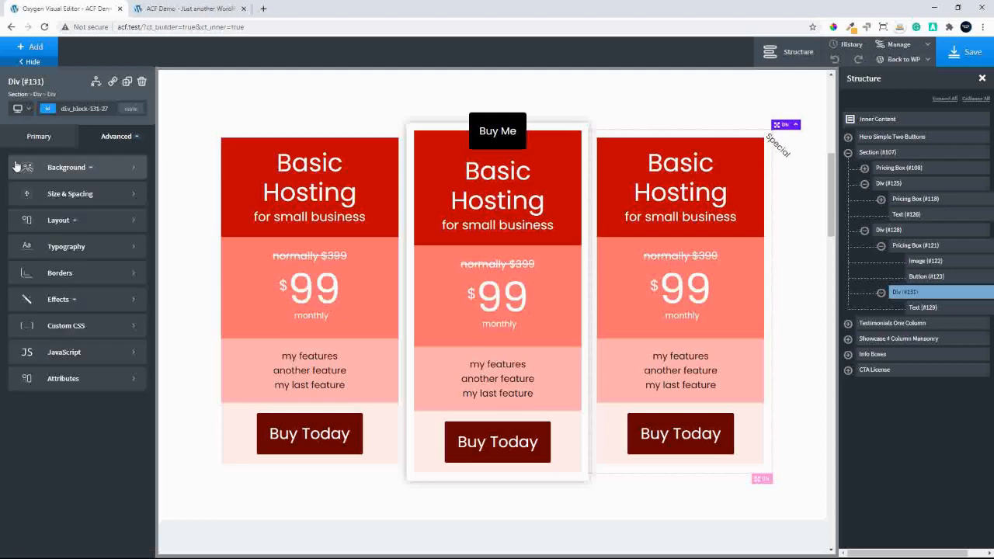
{"action": "left_click", "coordinate": [91, 168]}
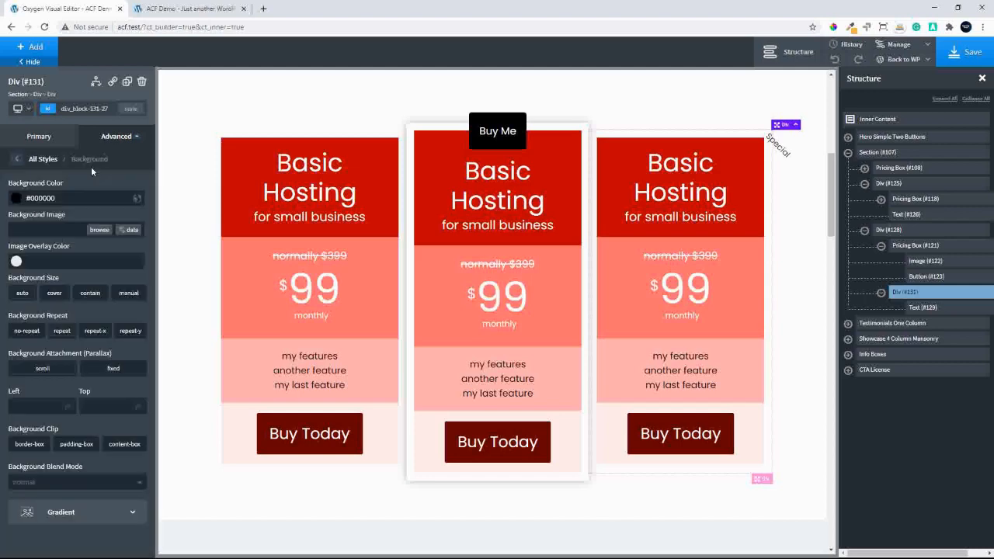
{"action": "left_click", "coordinate": [12, 200]}
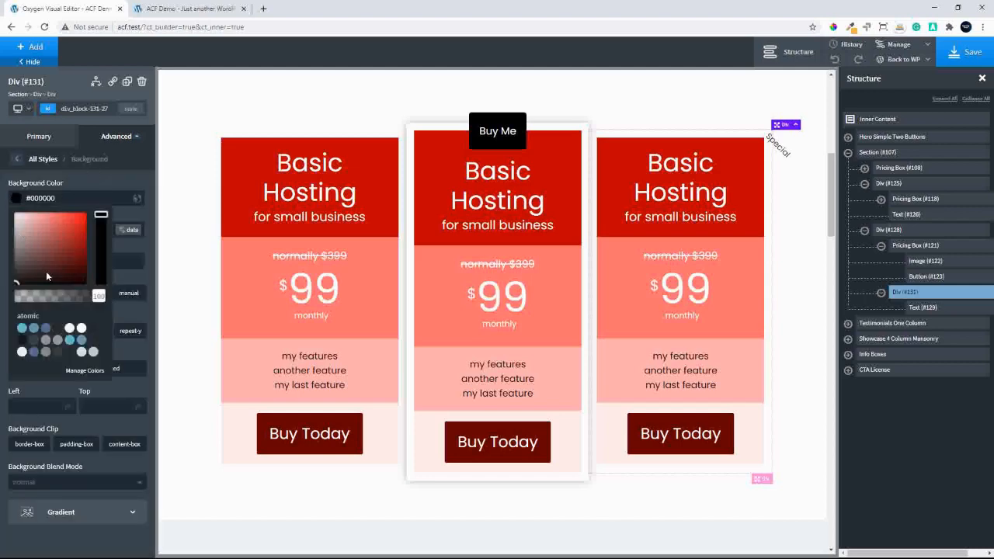
{"action": "left_click_drag", "start_coordinate": [76, 247], "coordinate": [84, 215]}
{"action": "left_click", "coordinate": [15, 281]}
{"action": "left_click", "coordinate": [46, 328]}
{"action": "left_click", "coordinate": [17, 200]}
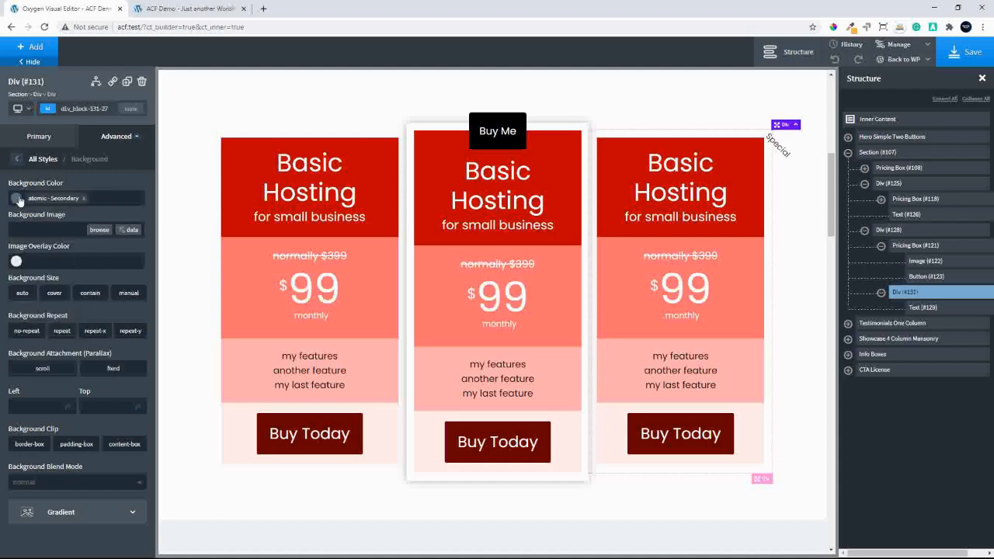
{"action": "left_click", "coordinate": [83, 198]}
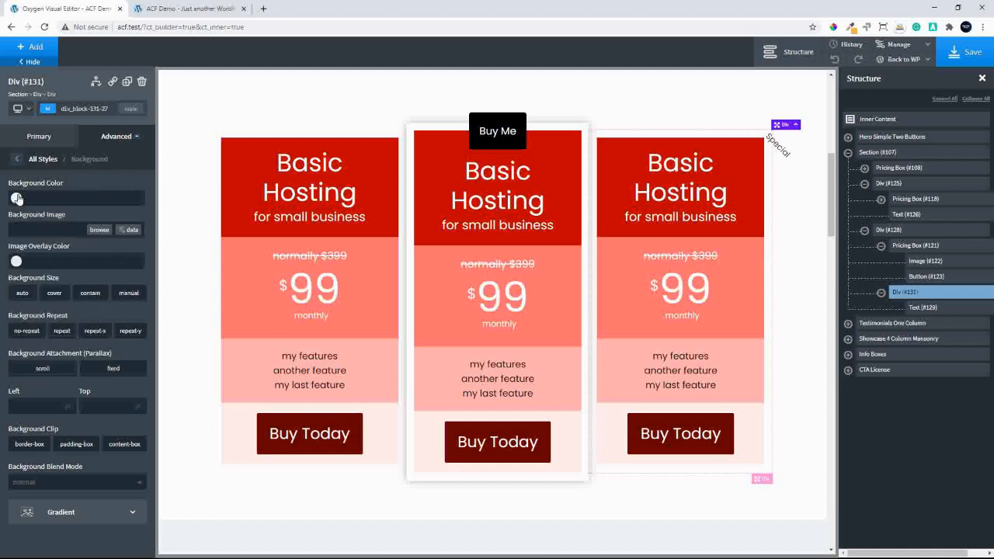
Set the "Special" div's background color to black (#000000)
{"action": "left_click", "coordinate": [17, 200]}
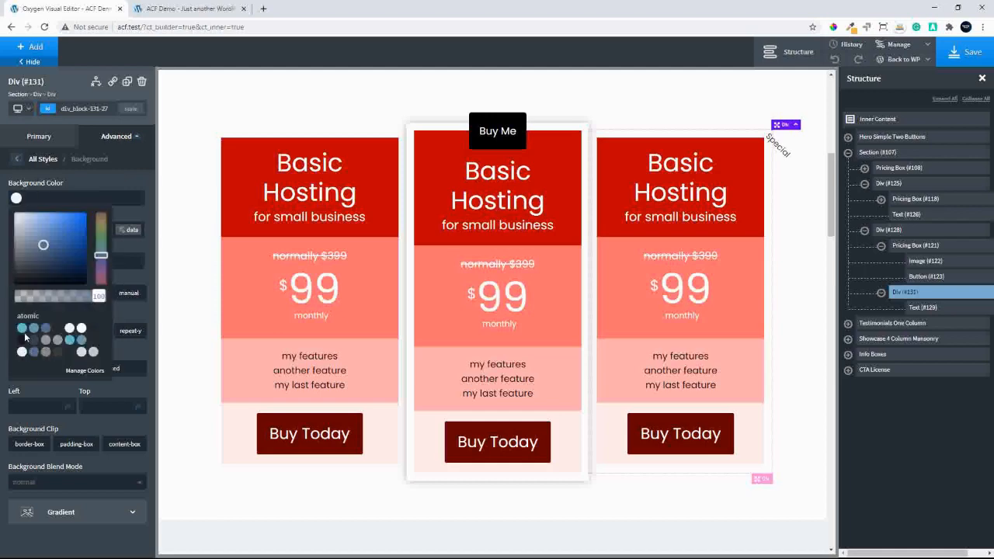
{"action": "left_click", "coordinate": [36, 271]}
{"action": "left_click_drag", "start_coordinate": [18, 286], "coordinate": [1, 305]}
{"action": "left_click", "coordinate": [134, 175]}
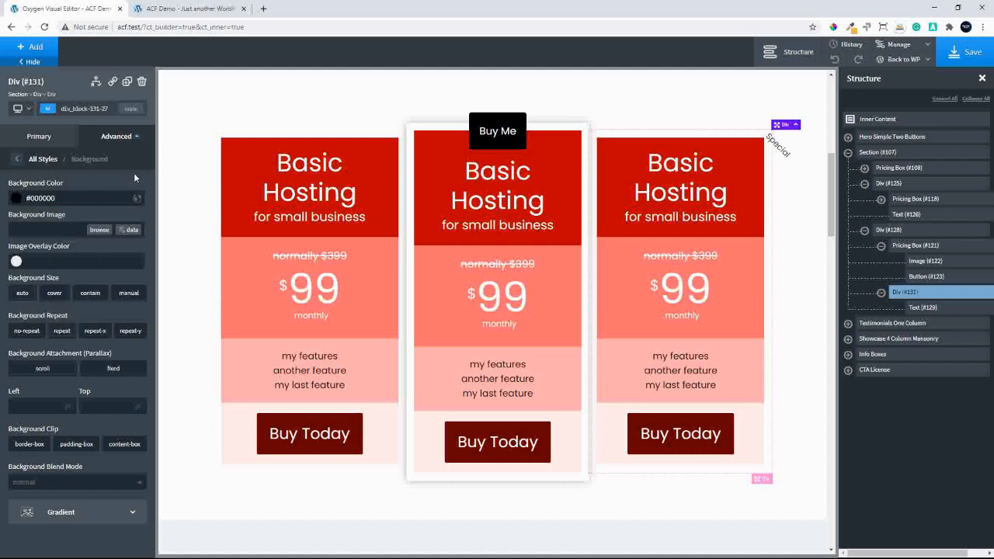
Set the background color of the "Special" text element to black (#000000)
{"action": "left_click", "coordinate": [922, 307]}
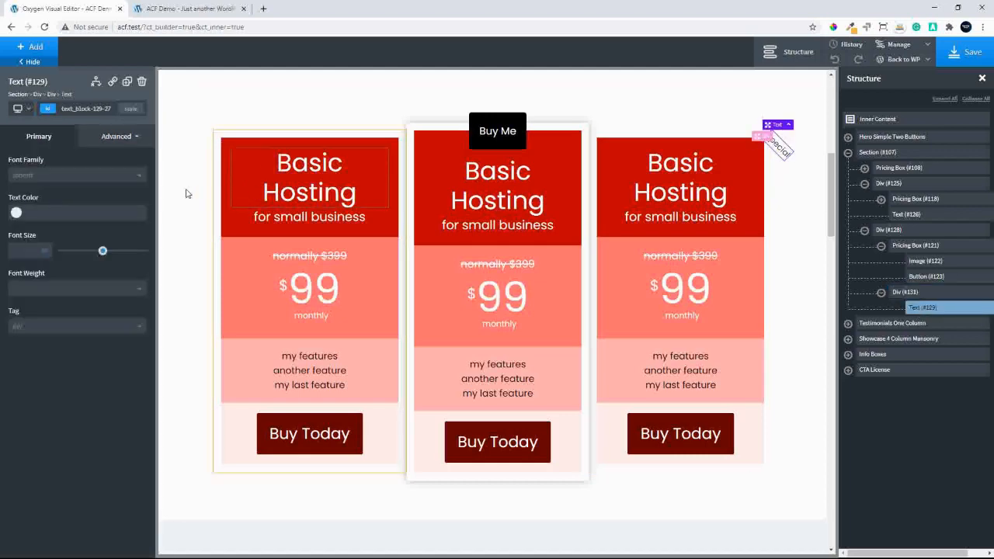
{"action": "left_click", "coordinate": [104, 137]}
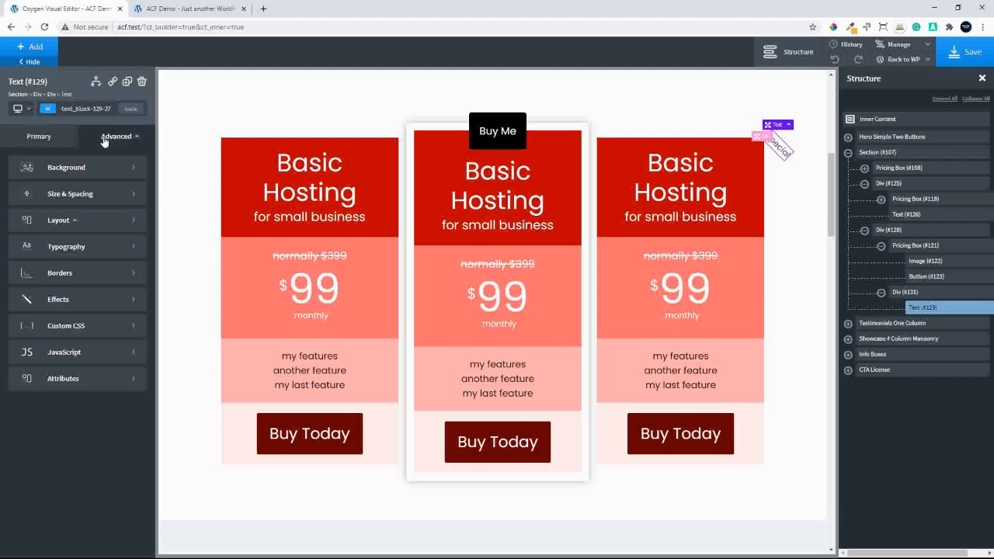
{"action": "left_click", "coordinate": [56, 177]}
{"action": "left_click", "coordinate": [17, 202]}
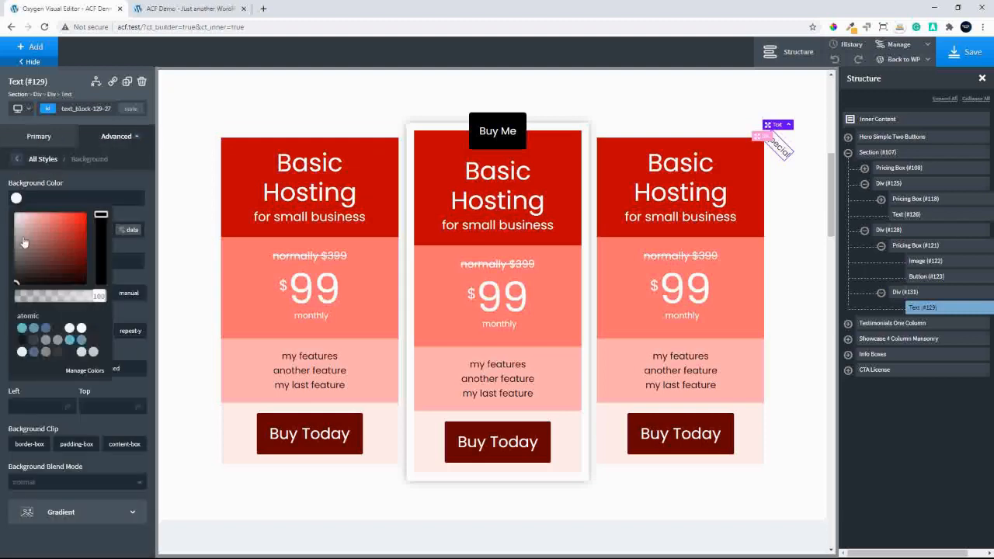
{"action": "left_click_drag", "start_coordinate": [38, 249], "coordinate": [16, 282]}
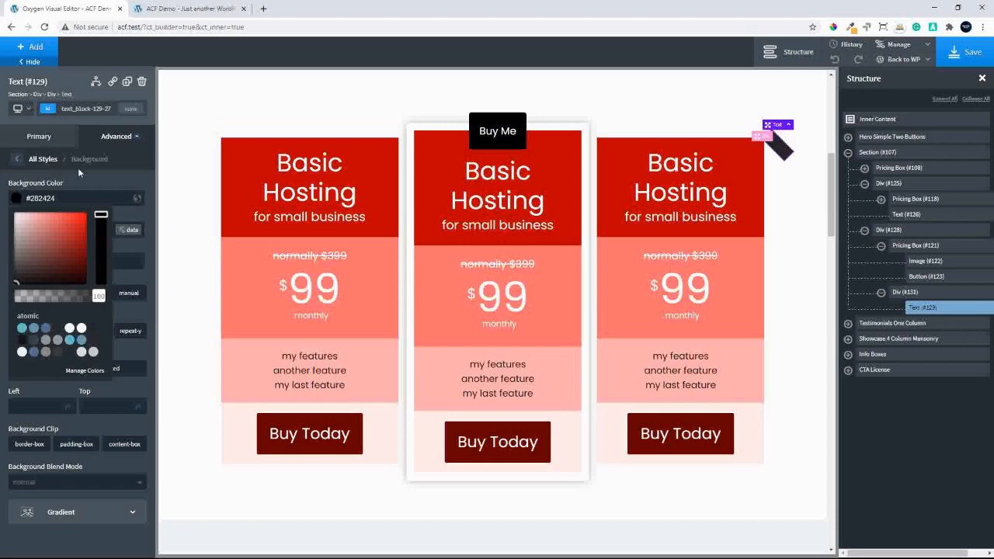
{"action": "left_click", "coordinate": [116, 172]}
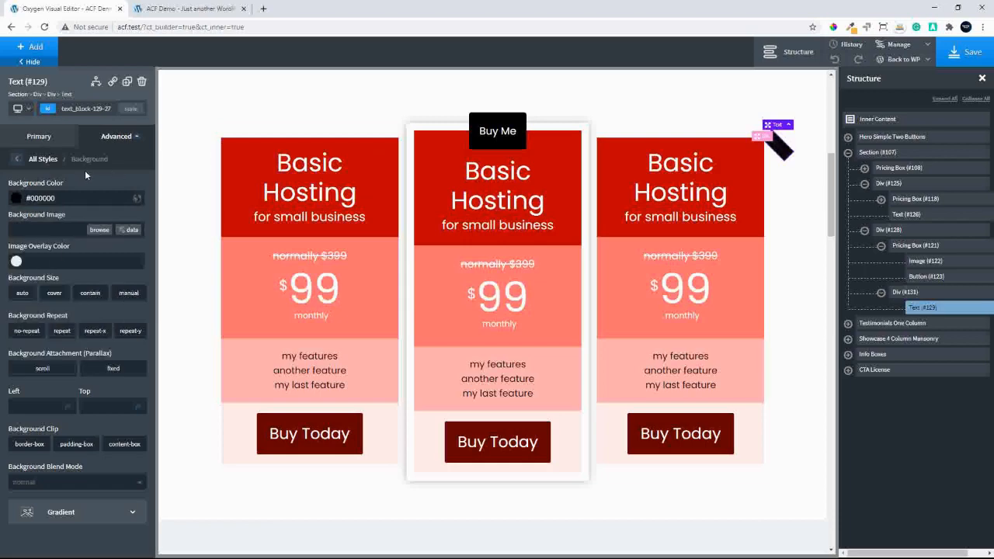
Set the "Special" text color to yellow (#ffe900)
{"action": "left_click", "coordinate": [16, 159]}
{"action": "left_click", "coordinate": [35, 137]}
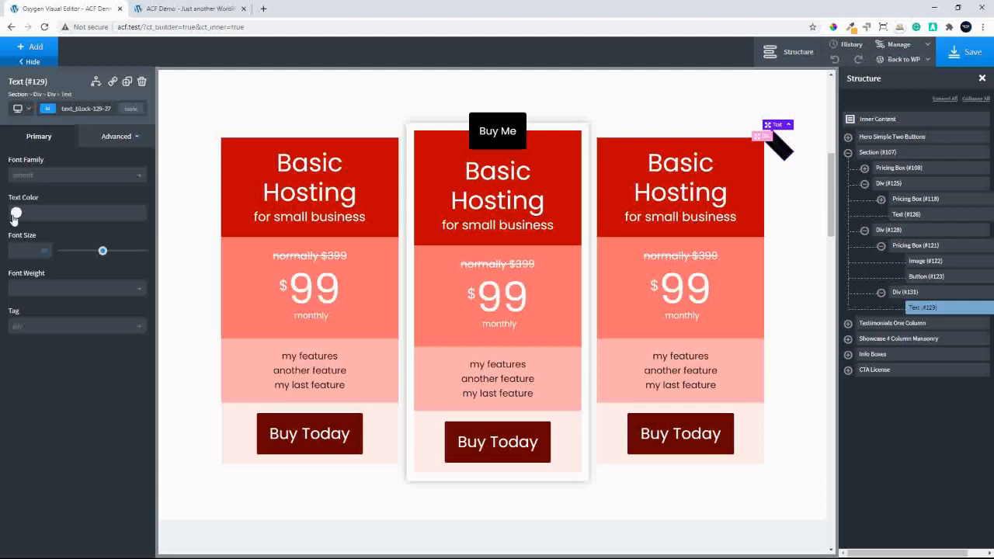
{"action": "left_click", "coordinate": [14, 217]}
{"action": "left_click_drag", "start_coordinate": [79, 266], "coordinate": [101, 239]}
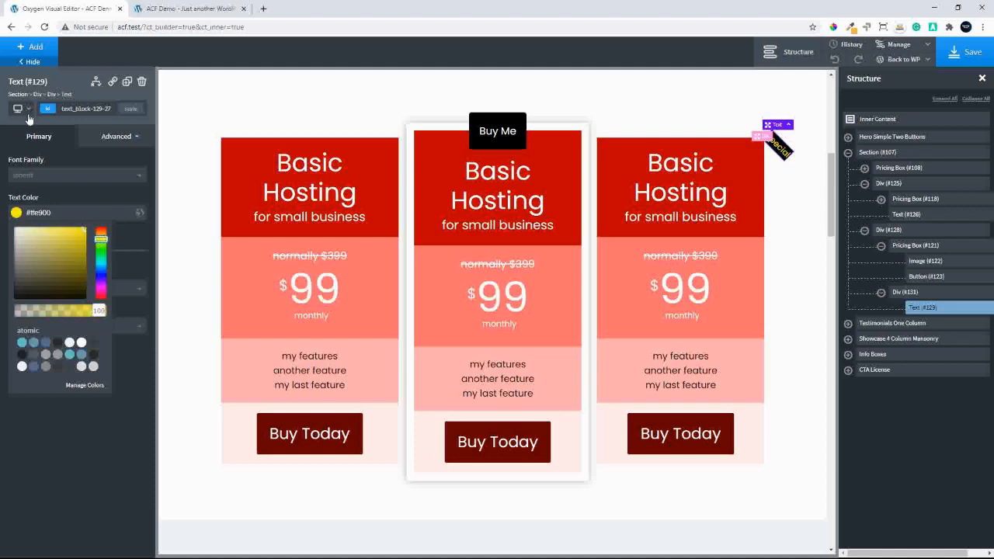
Set the "Special" text's padding to 50 on all sides, and change the bottom padding to 20
{"action": "left_click", "coordinate": [111, 140]}
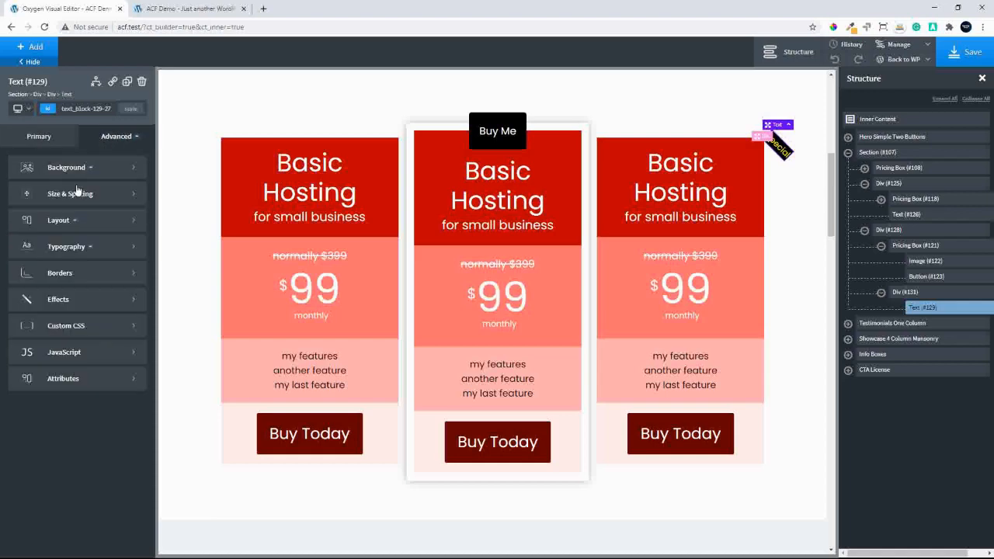
{"action": "left_click", "coordinate": [48, 200]}
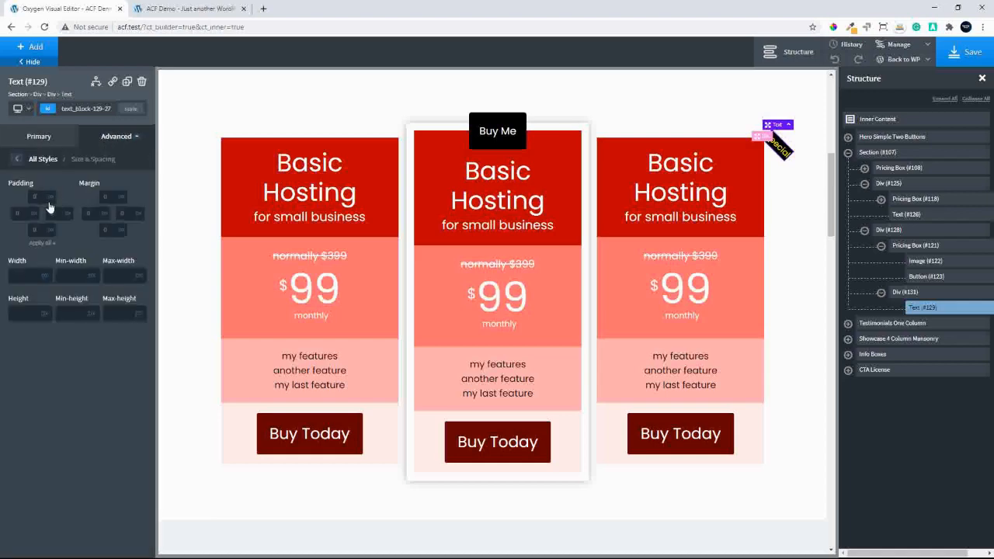
{"action": "type", "text": "50"}
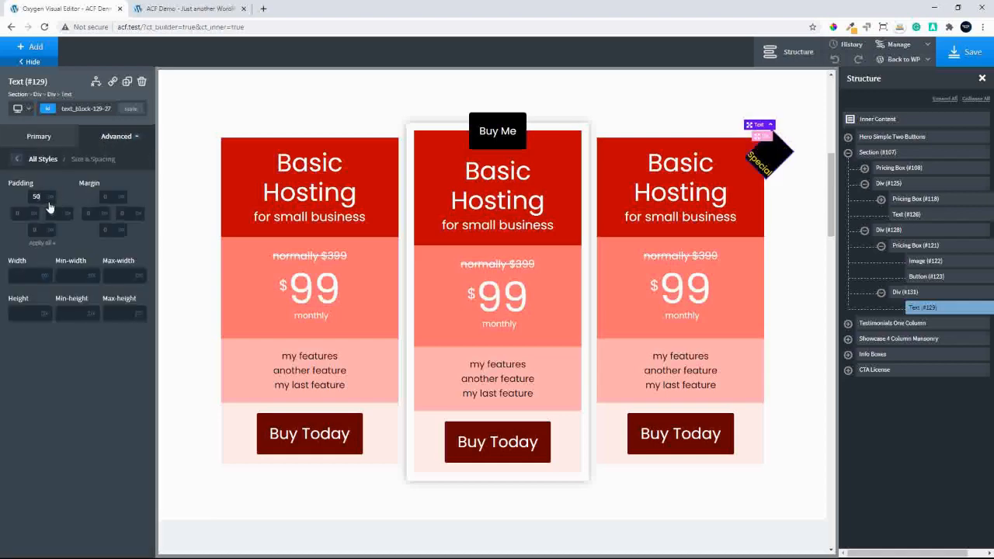
{"action": "left_click", "coordinate": [34, 244]}
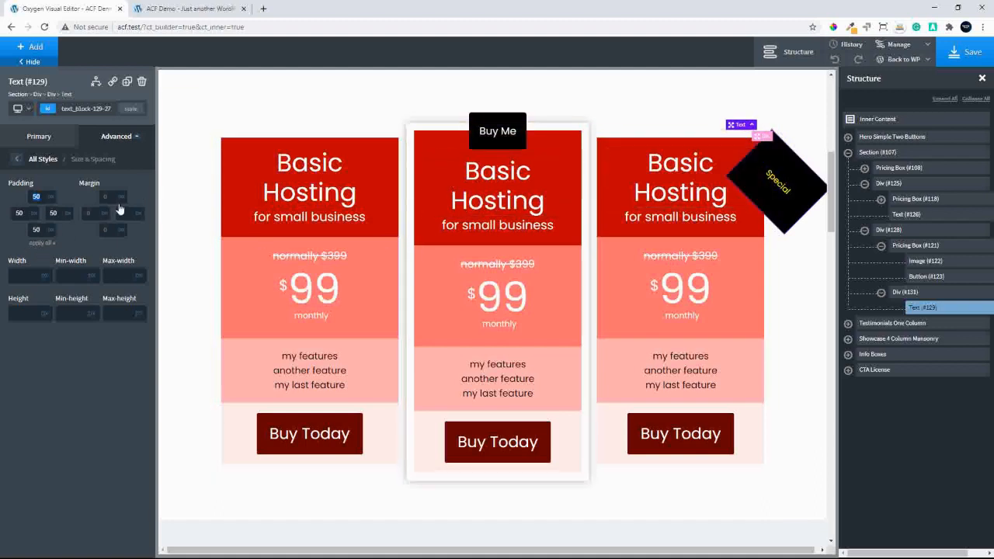
{"action": "double_click", "coordinate": [41, 230]}
{"action": "type", "text": "20"}
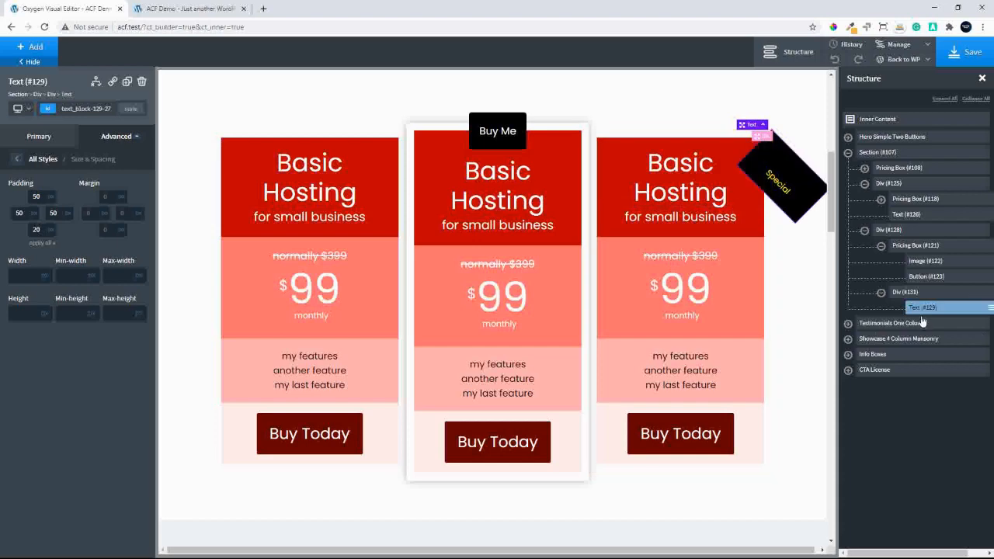
Set the overflow of the div wrapping the third pricing box to hidden
{"action": "left_click", "coordinate": [913, 231]}
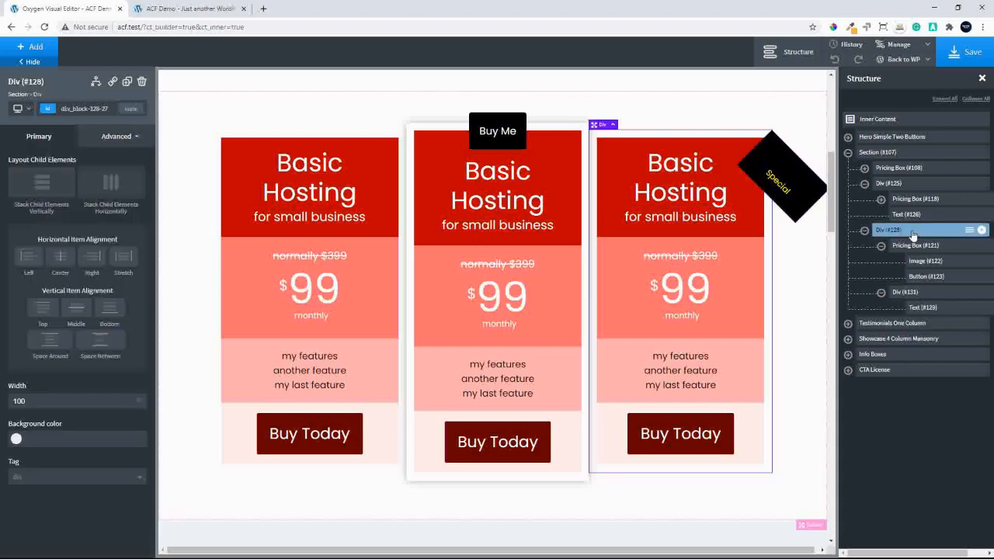
{"action": "left_click", "coordinate": [111, 137]}
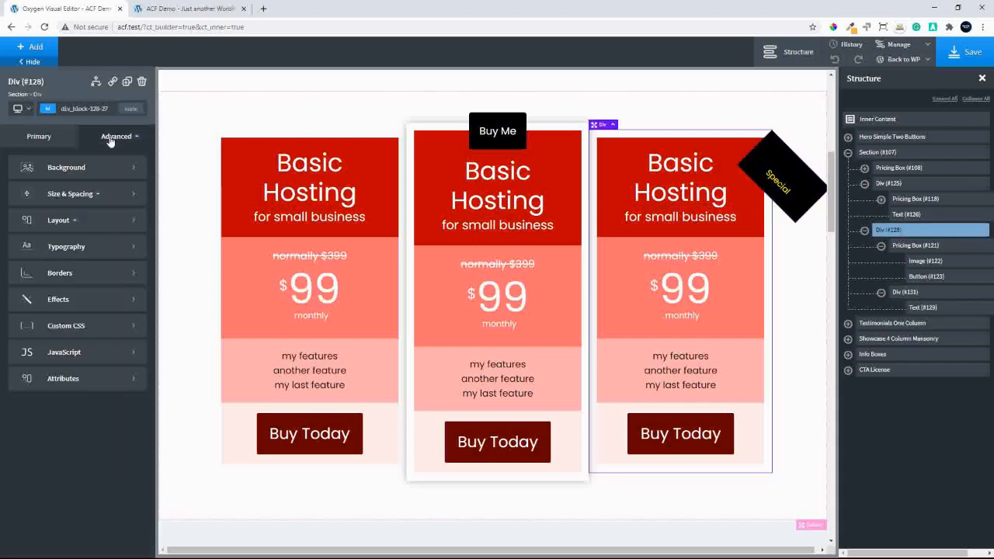
{"action": "left_click", "coordinate": [98, 222]}
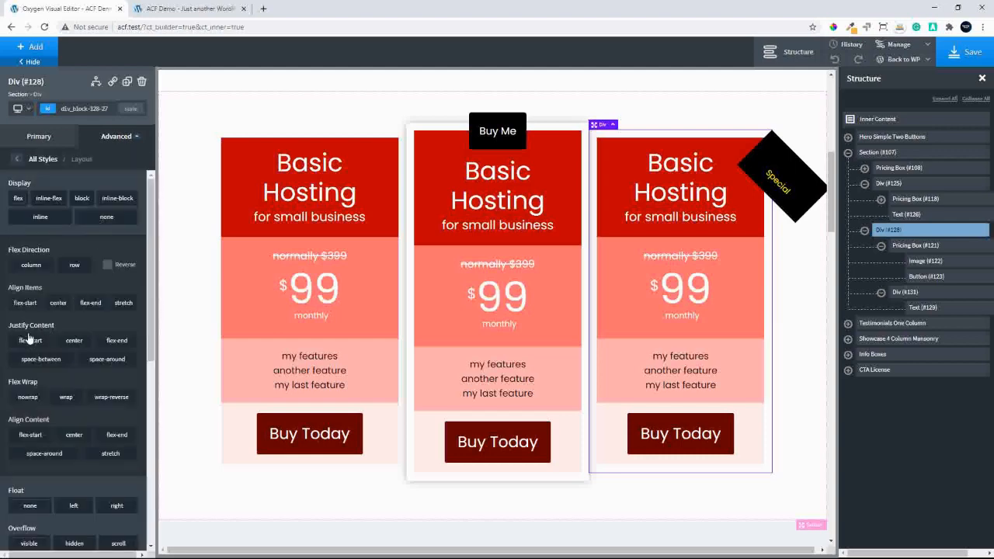
{"action": "scroll", "coordinate": [56, 438], "scroll_direction": "down", "scroll_amount": 1}
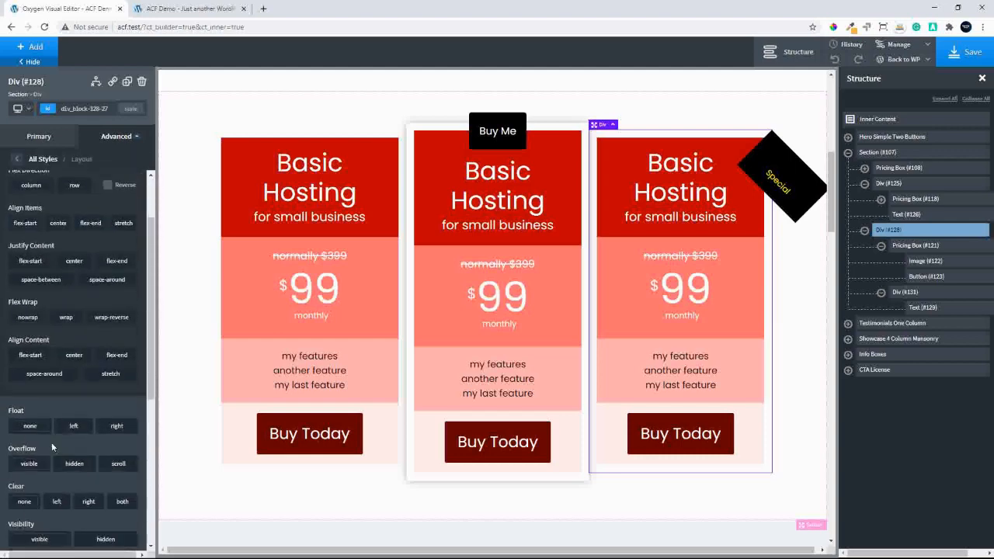
{"action": "left_click", "coordinate": [81, 455]}
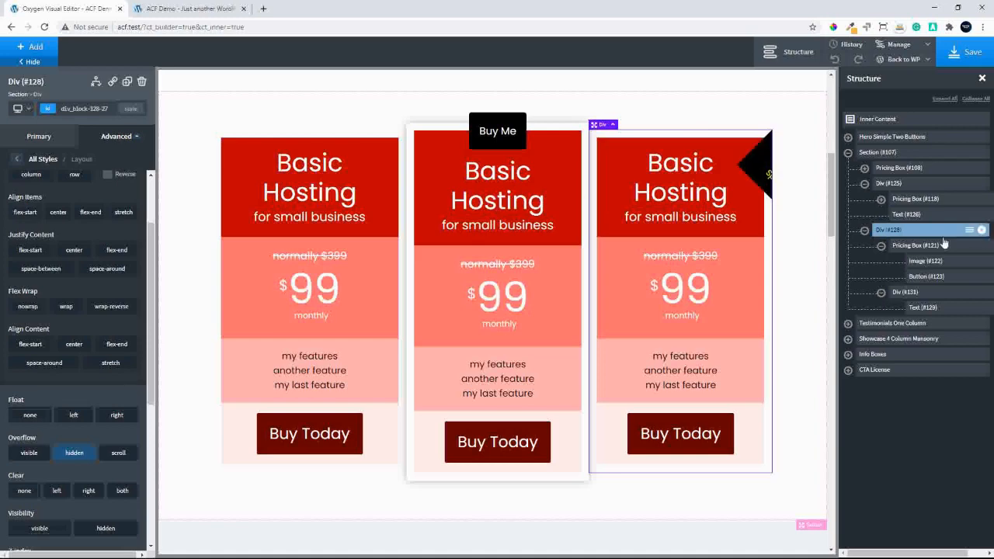
Try a top margin of -30 on the "Special" text's div, and set it to -50
{"action": "left_click", "coordinate": [914, 293]}
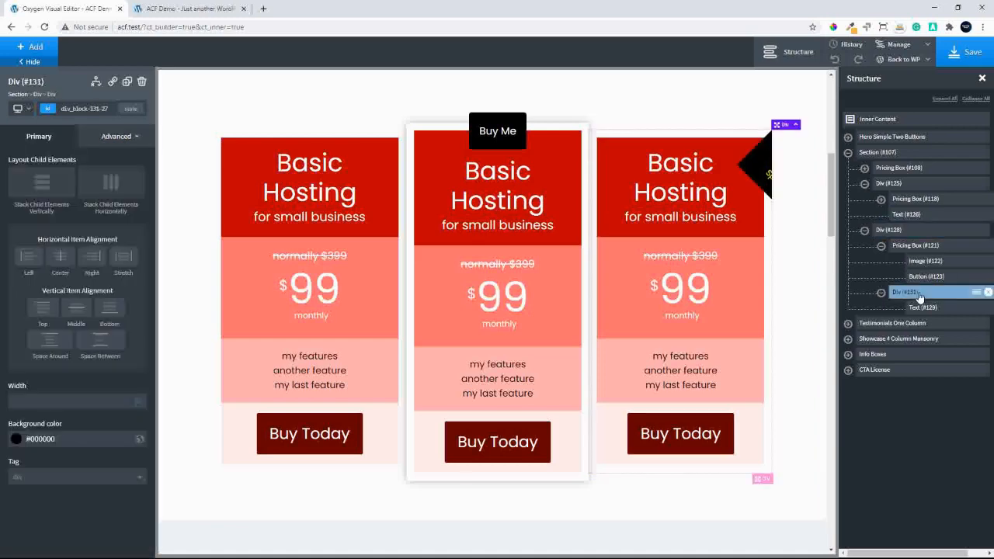
{"action": "left_click", "coordinate": [106, 138]}
{"action": "left_click", "coordinate": [84, 194]}
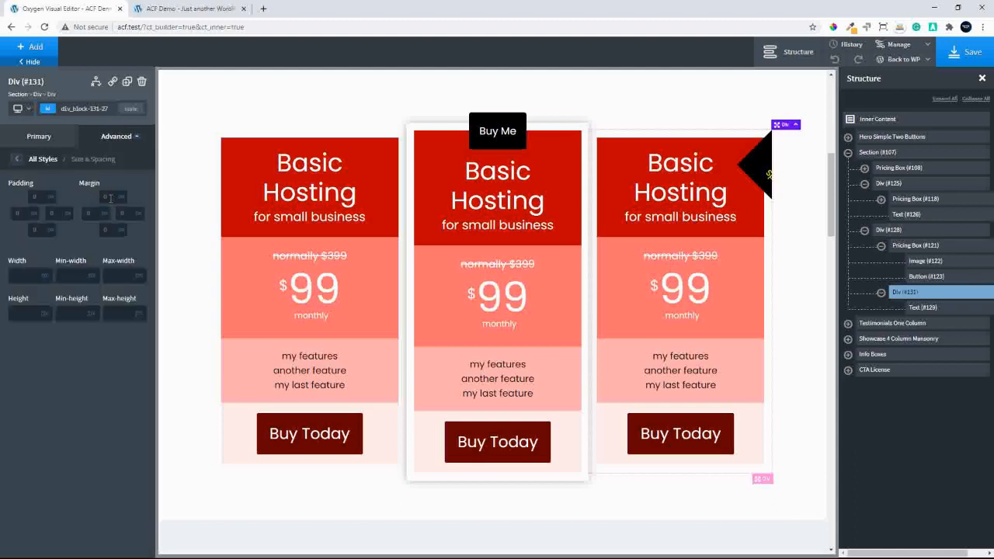
{"action": "left_click", "coordinate": [110, 199]}
{"action": "type", "text": "-30"}
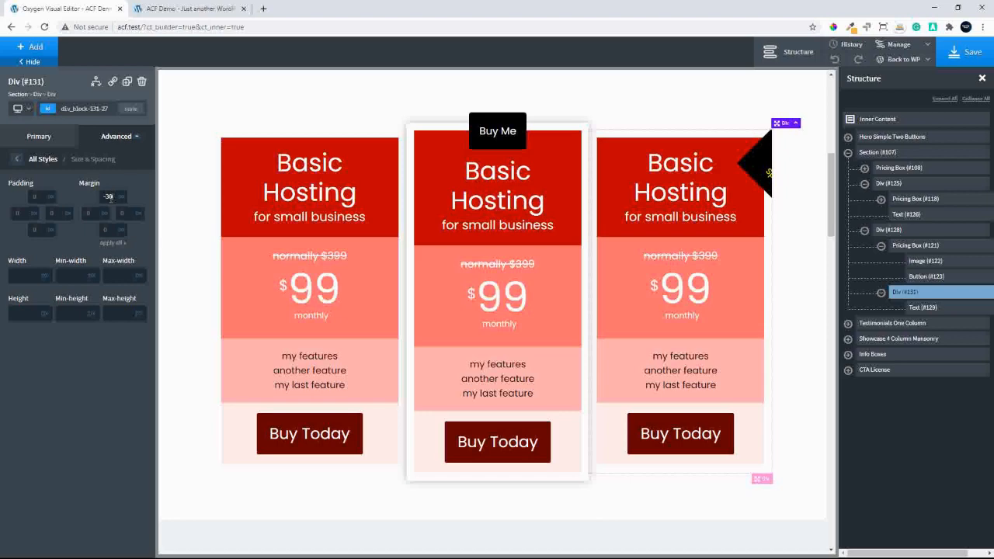
{"action": "double_click", "coordinate": [107, 196]}
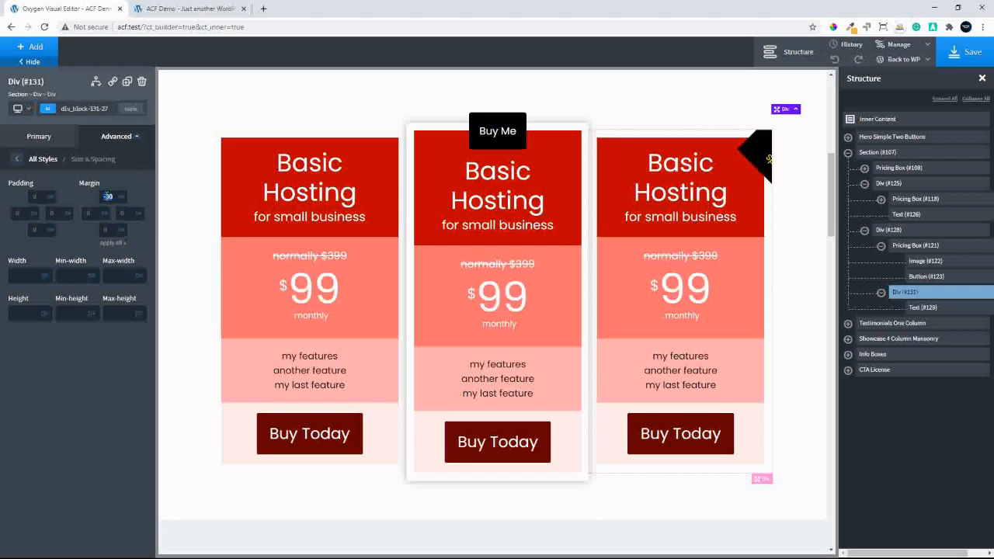
{"action": "key", "text": "BackSpace"}
{"action": "type", "text": "-30"}
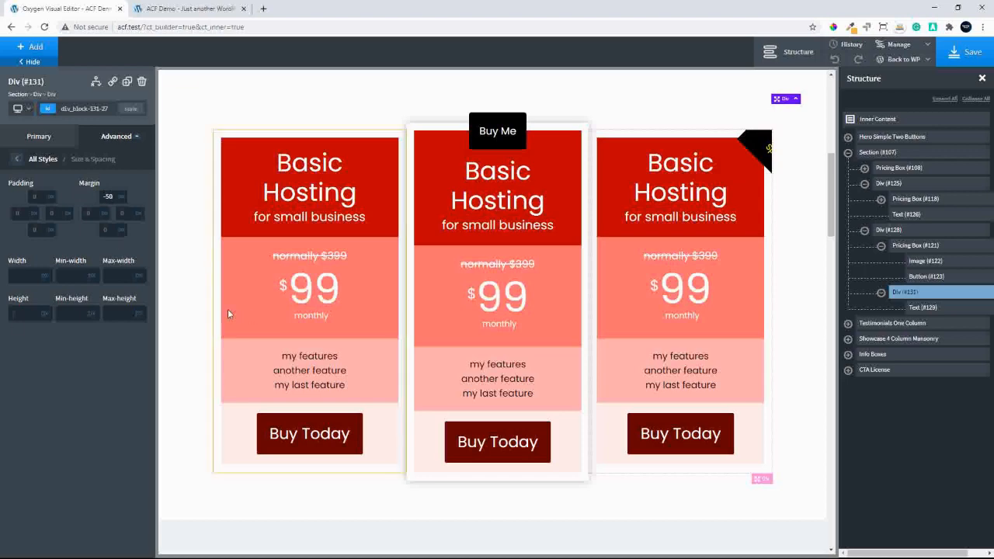
Clear the left margin of the "Special" text's div and set its right margin to 40
{"action": "left_click", "coordinate": [94, 214]}
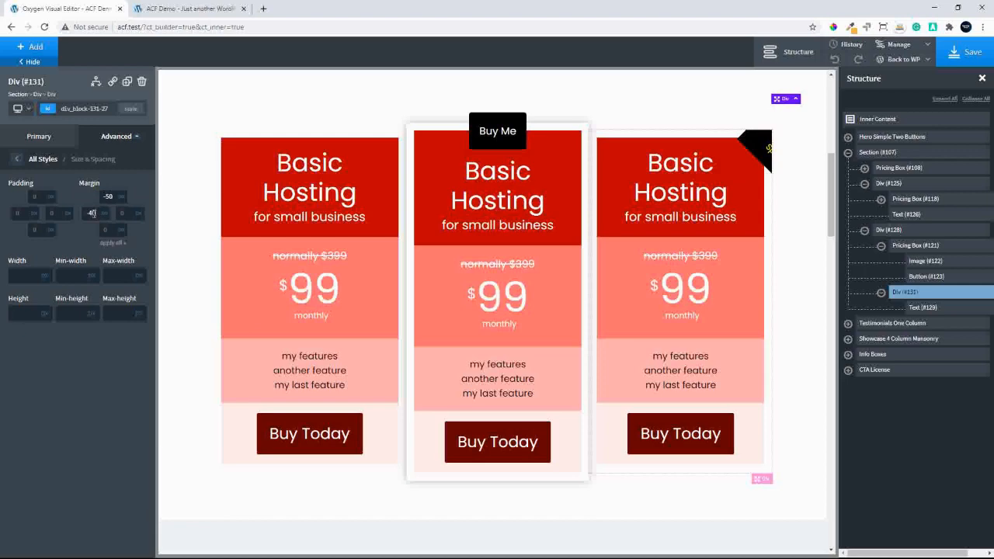
{"action": "key", "text": "BackSpace"}
{"action": "key", "text": "BackSpace"}
{"action": "key", "text": "BackSpace"}
{"action": "left_click", "coordinate": [127, 214]}
{"action": "type", "text": "40"}
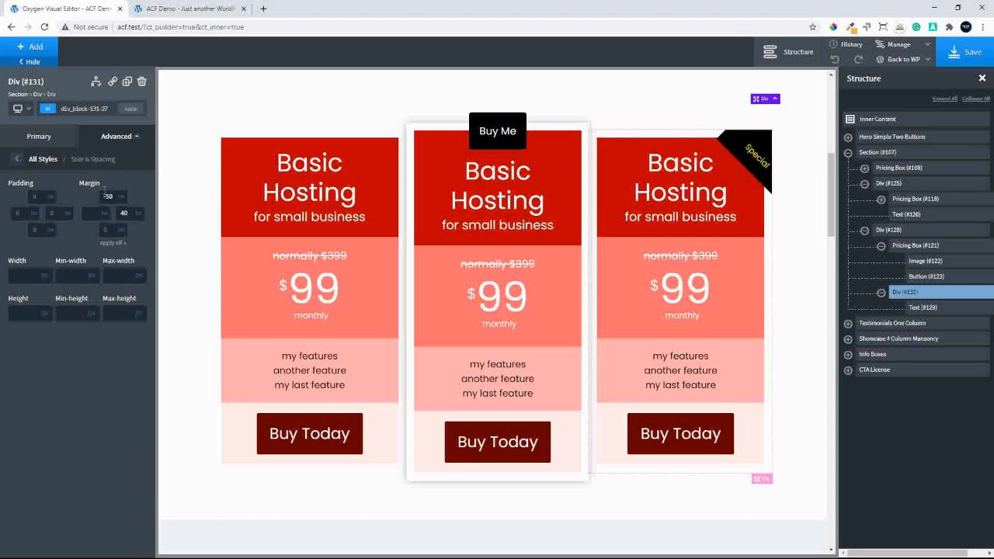
Set the top margin of the "Special" text's div to -52, and lower it gradually to -68
{"action": "left_click", "coordinate": [108, 198]}
{"action": "type", "text": "-52"}
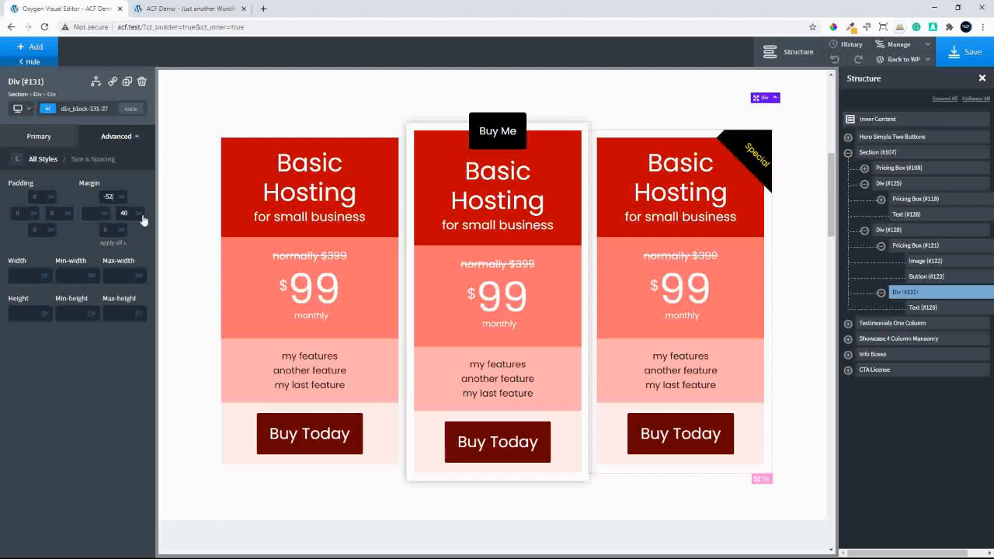
{"action": "key", "text": "Down"}
{"action": "key", "text": "Down"}
{"action": "key", "text": "Down"}
{"action": "key", "text": "Down"}
{"action": "key", "text": "Down"}
{"action": "key", "text": "Down"}
{"action": "key", "text": "Down"}
{"action": "key", "text": "Down"}
{"action": "key", "text": "Down"}
{"action": "key", "text": "Down"}
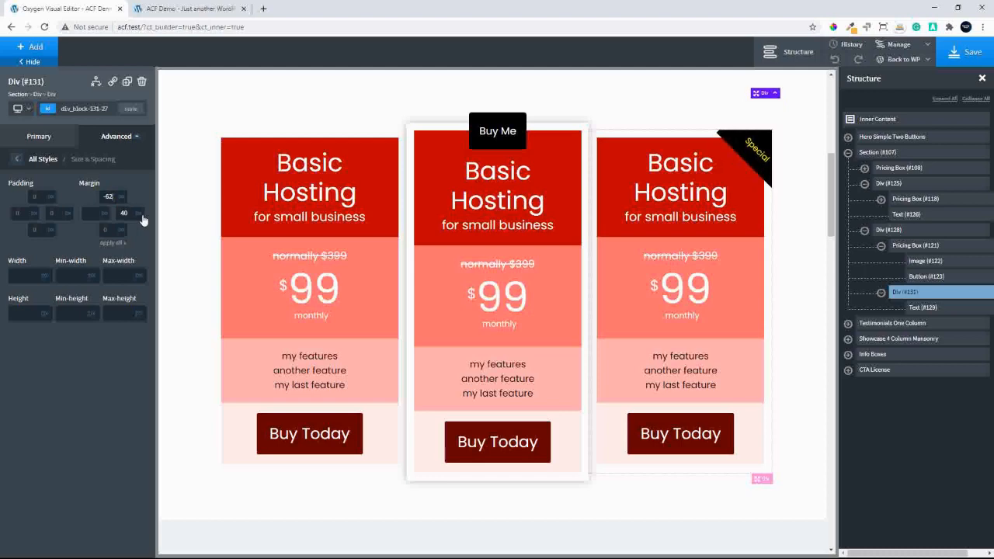
{"action": "key", "text": "Down"}
{"action": "key", "text": "Down"}
{"action": "key", "text": "Down"}
{"action": "key", "text": "Down"}
{"action": "key", "text": "Down"}
{"action": "key", "text": "Down"}
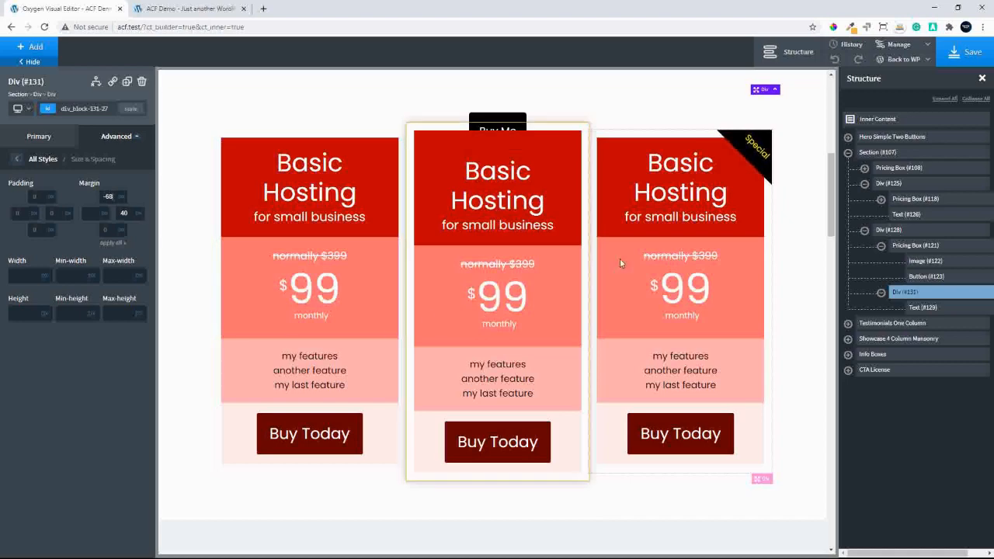
Try a top padding of 0 on the div wrapping the third pricing box, and clear it
{"action": "left_click", "coordinate": [893, 230]}
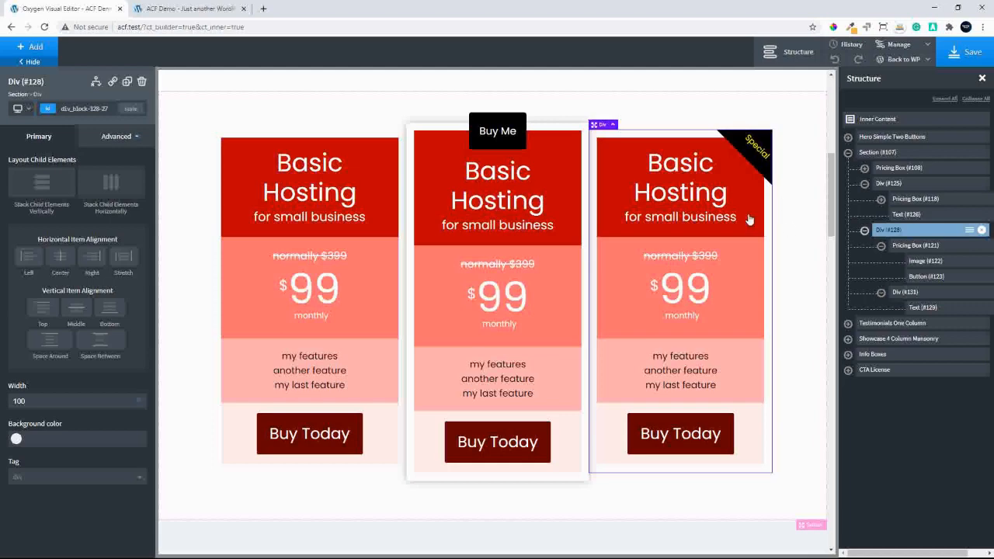
{"action": "left_click", "coordinate": [117, 136]}
{"action": "left_click", "coordinate": [62, 196]}
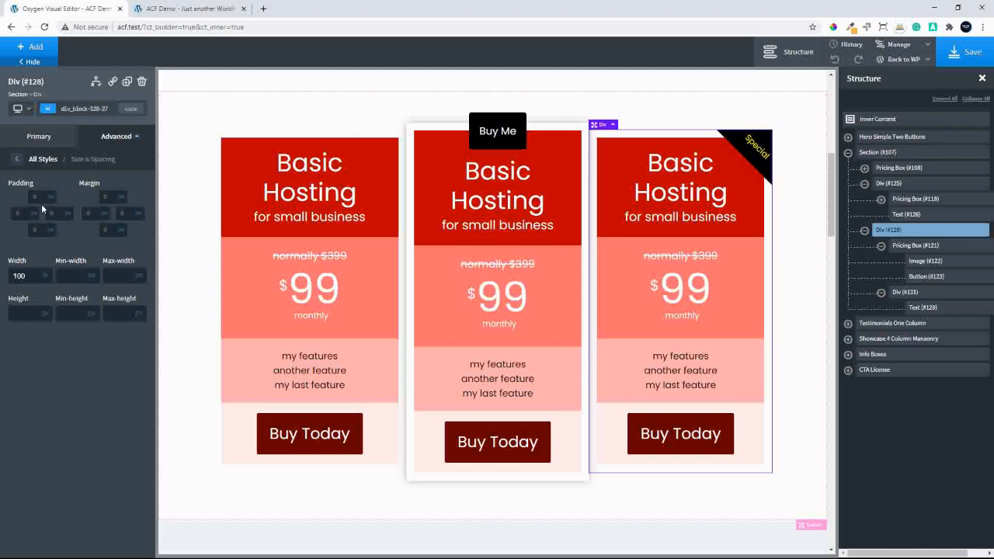
{"action": "left_click", "coordinate": [42, 197]}
{"action": "type", "text": "0"}
{"action": "key", "text": "BackSpace"}
Try a top section padding of 0 on the third pricing box, and set it back to 20
{"action": "left_click", "coordinate": [763, 241]}
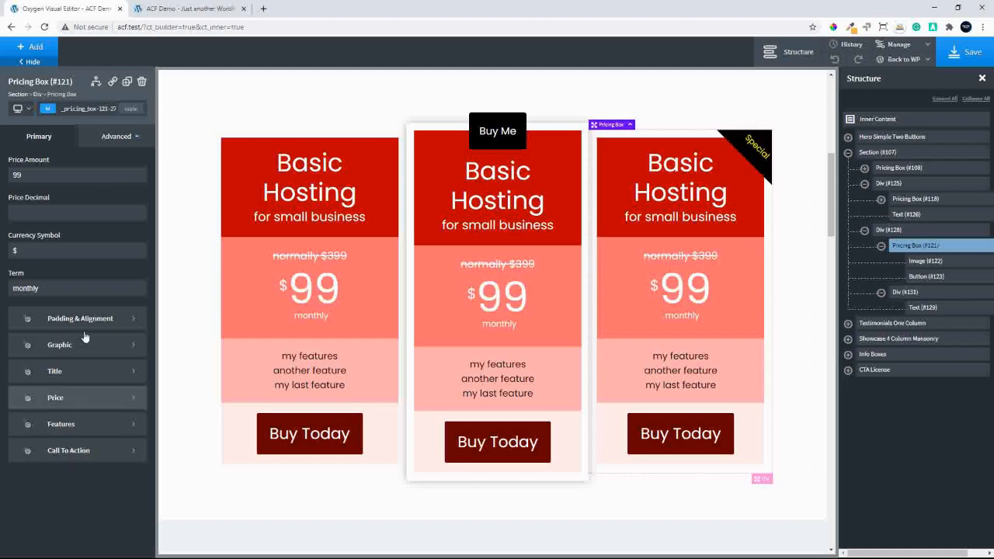
{"action": "left_click", "coordinate": [104, 320]}
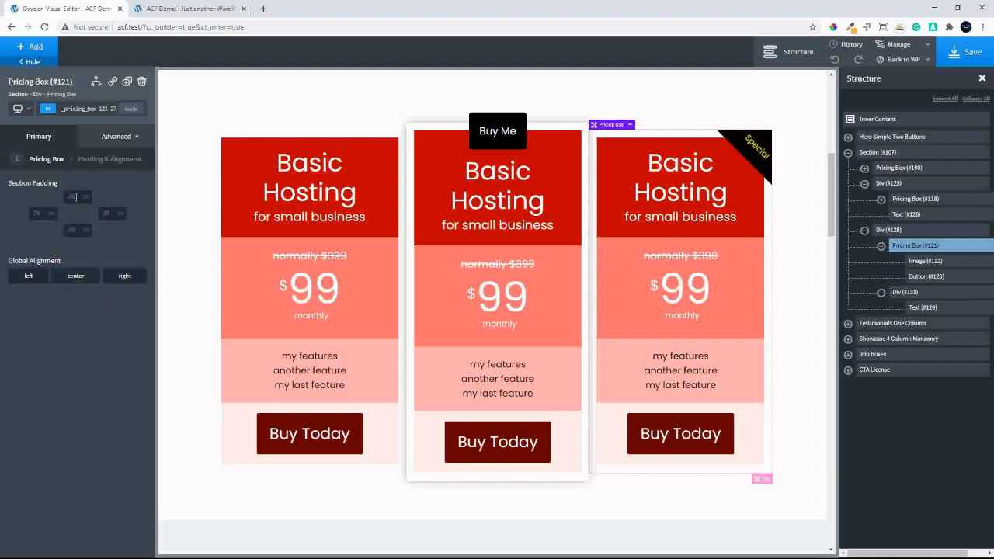
{"action": "left_click", "coordinate": [76, 196]}
{"action": "type", "text": "0"}
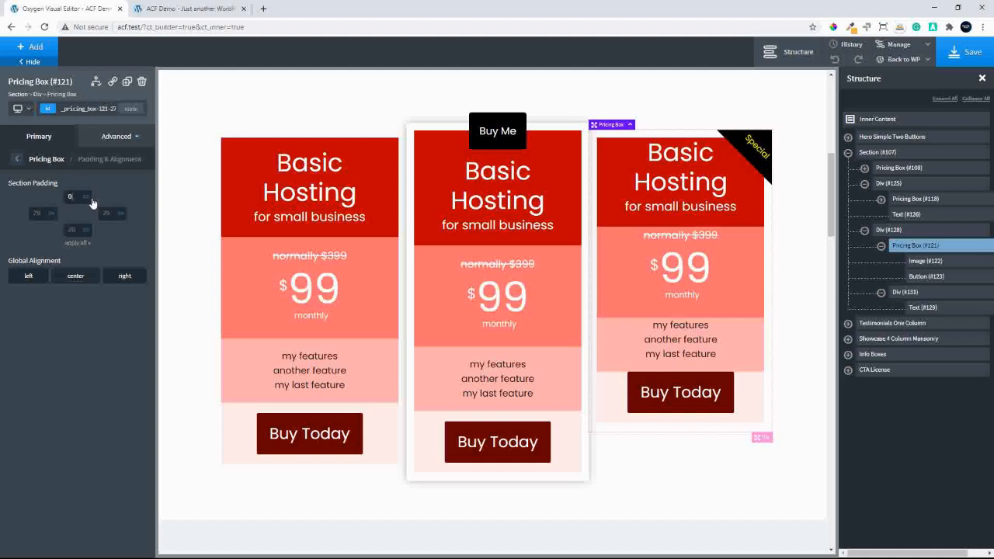
{"action": "key", "text": "BackSpace"}
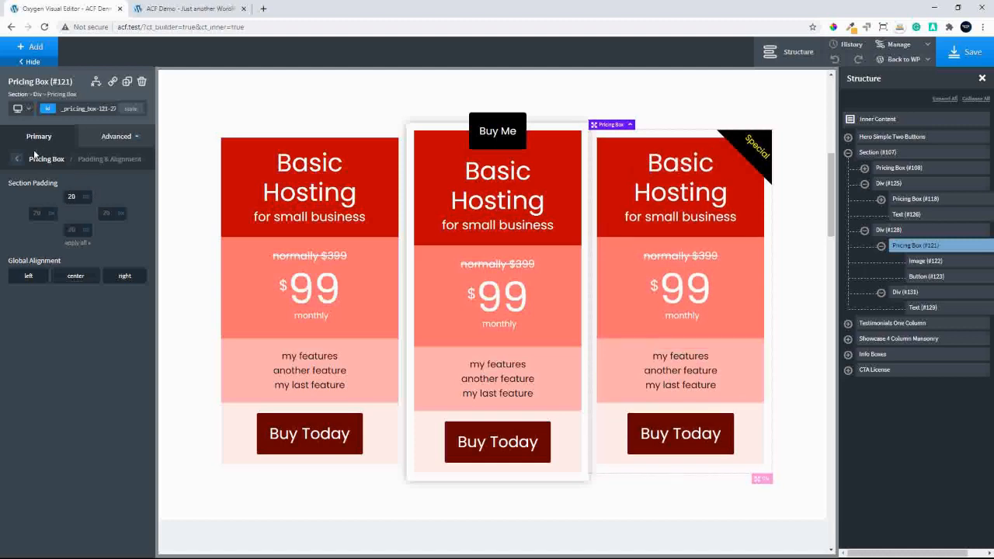
Set the third pricing box's outer padding to 0 on all sides
{"action": "left_click", "coordinate": [18, 160]}
{"action": "left_click", "coordinate": [117, 137]}
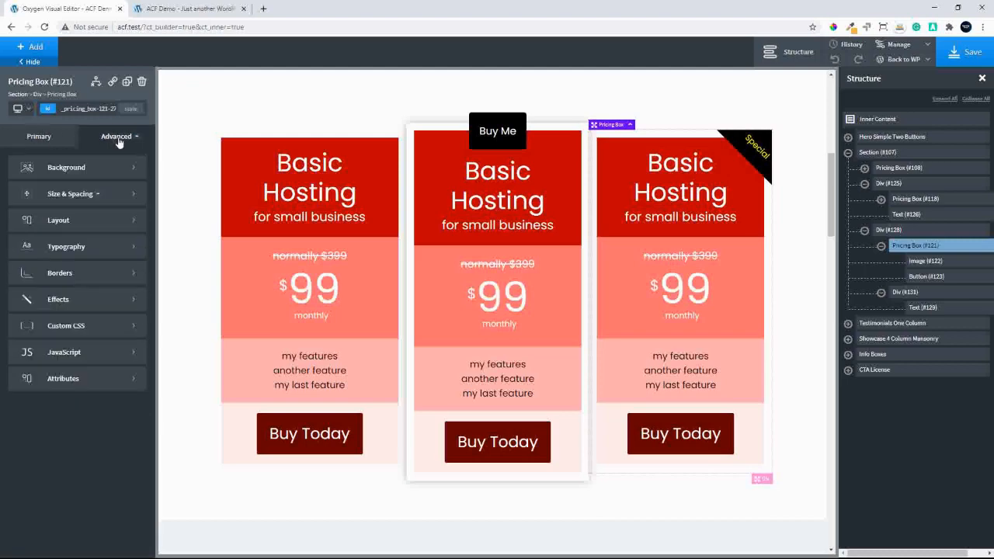
{"action": "left_click", "coordinate": [78, 196]}
{"action": "left_click", "coordinate": [45, 195]}
{"action": "type", "text": "0"}
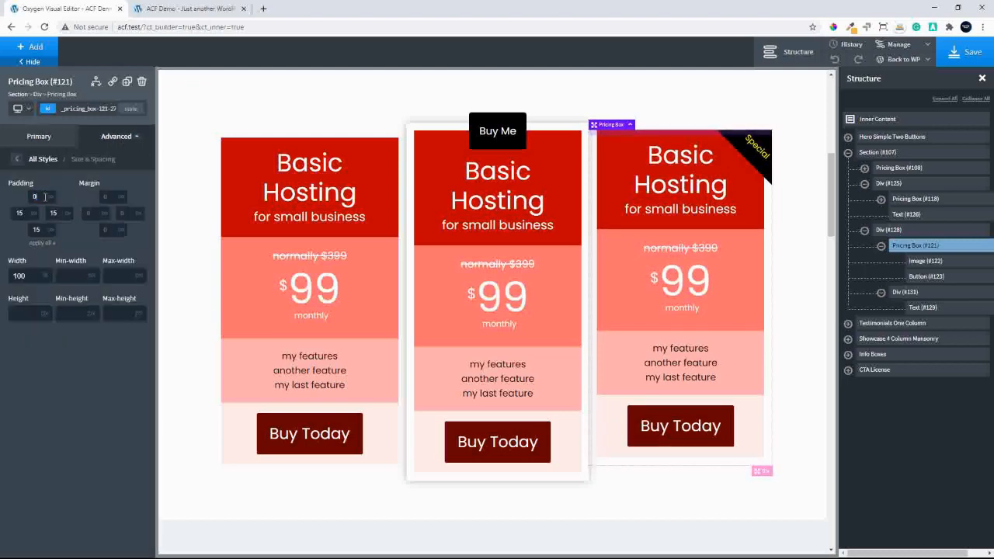
{"action": "left_click", "coordinate": [41, 243]}
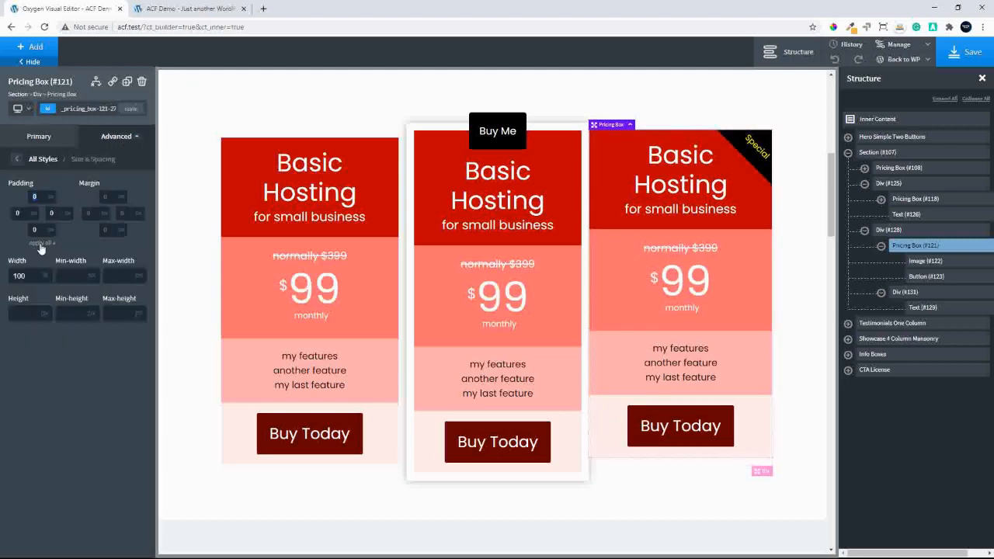
Set the top margin of the div wrapping the third pricing box to 15
{"action": "left_click", "coordinate": [794, 152]}
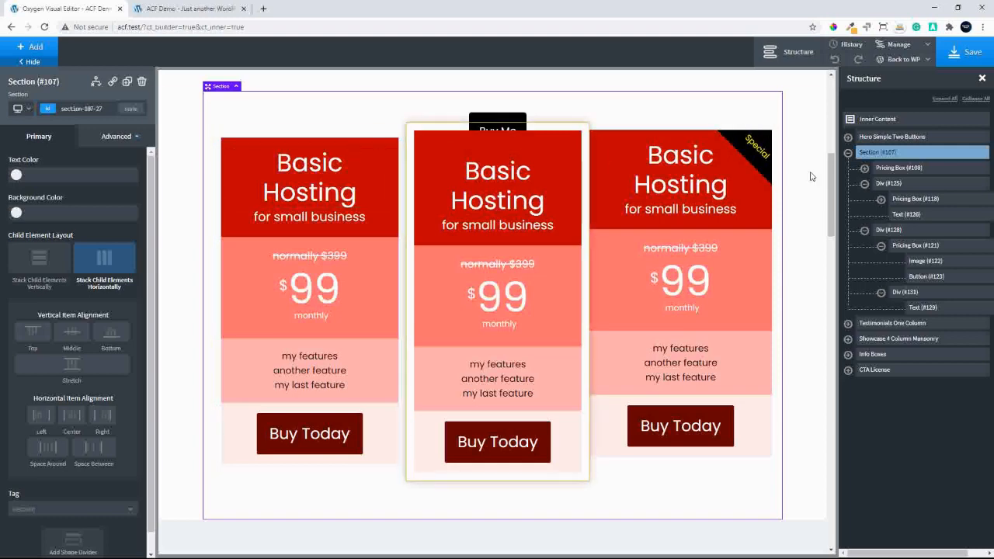
{"action": "left_click", "coordinate": [887, 230]}
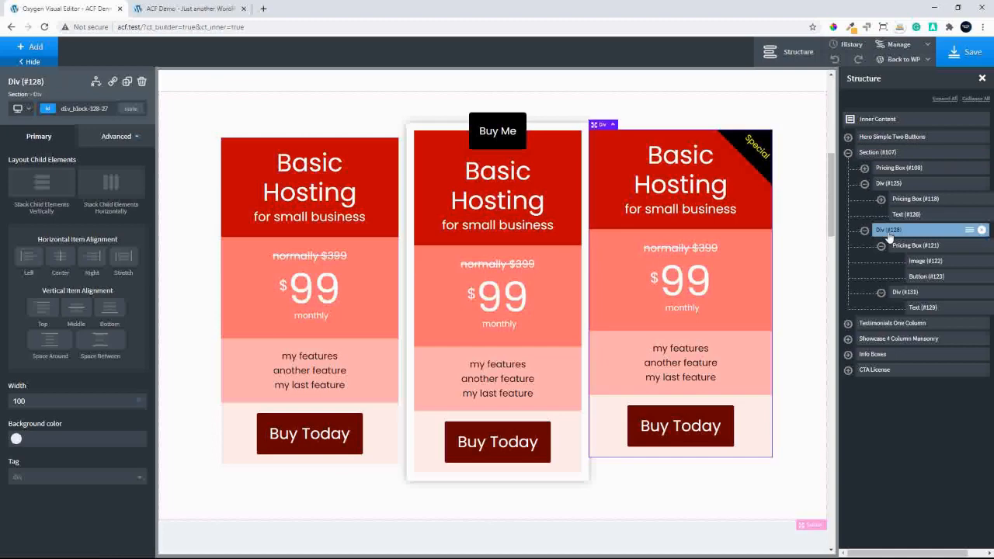
{"action": "left_click", "coordinate": [113, 137]}
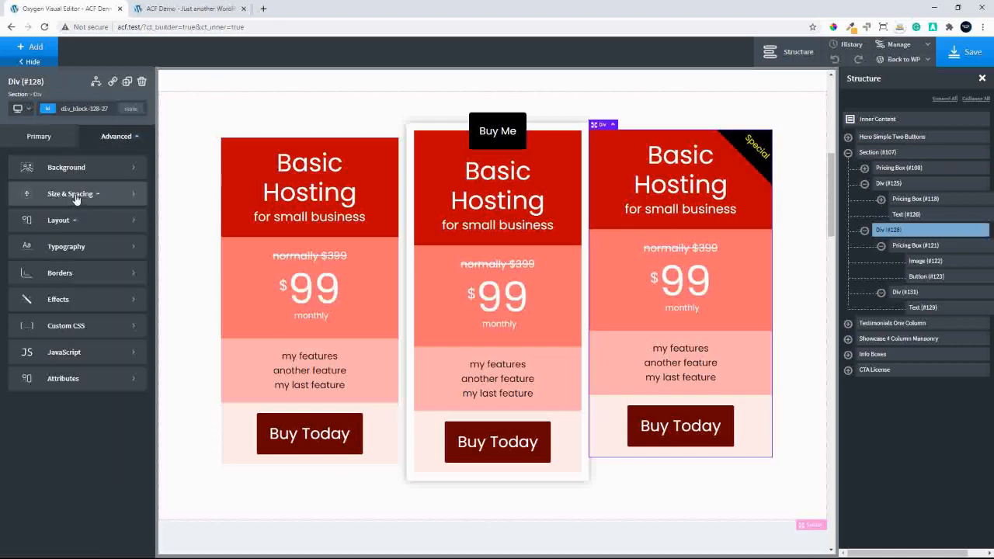
{"action": "left_click", "coordinate": [84, 193]}
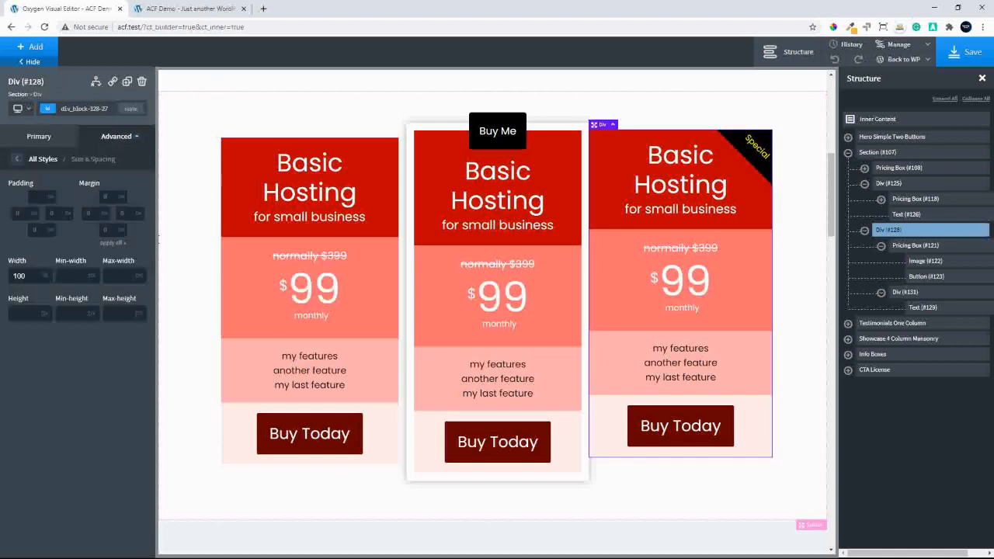
{"action": "type", "text": "15"}
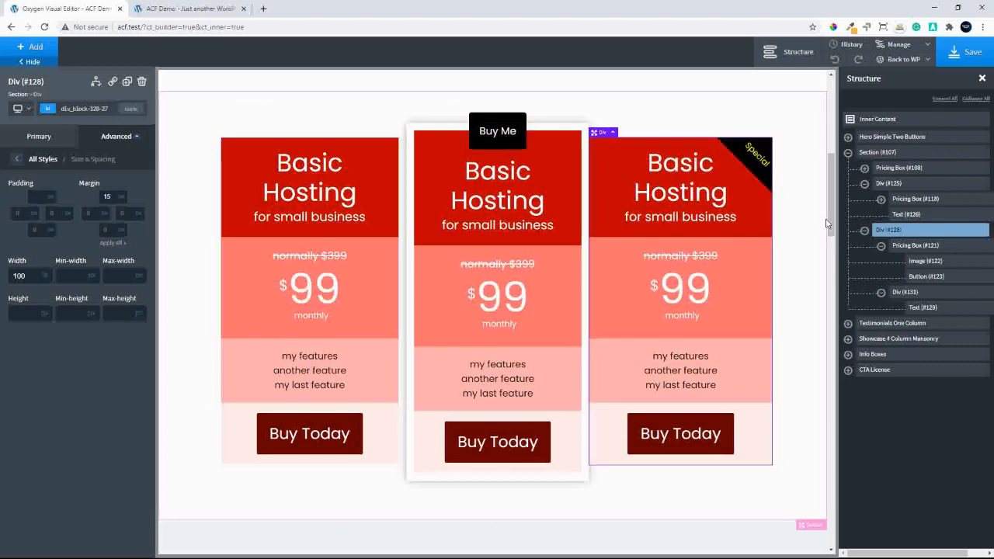
Save the page, and reload the front-end site to check the three pricing boxes
{"action": "mouse_move", "coordinate": [831, 200]}
{"action": "left_mouse_down"}
{"action": "mouse_move", "coordinate": [826, 215]}
{"action": "mouse_move", "coordinate": [831, 198]}
{"action": "left_mouse_up"}
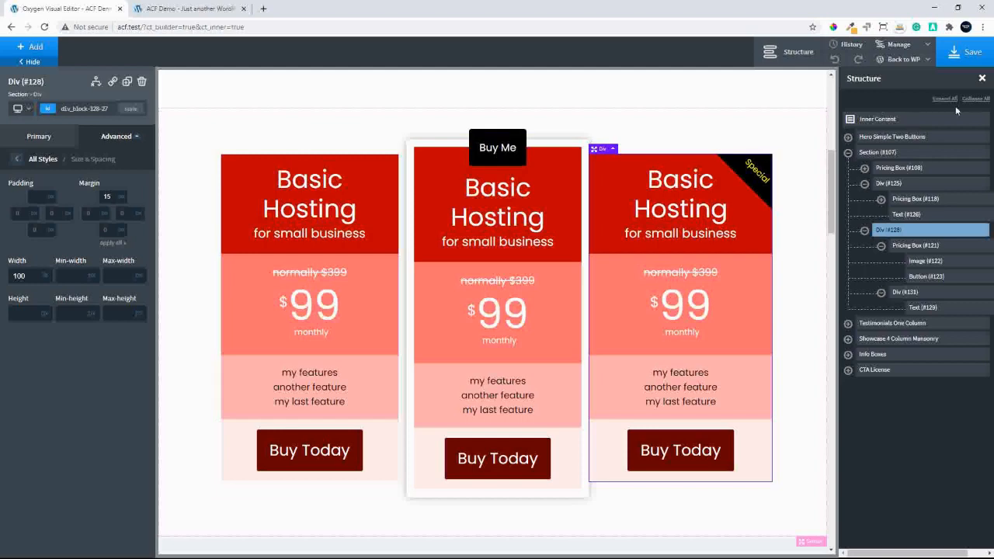
{"action": "left_click", "coordinate": [970, 52]}
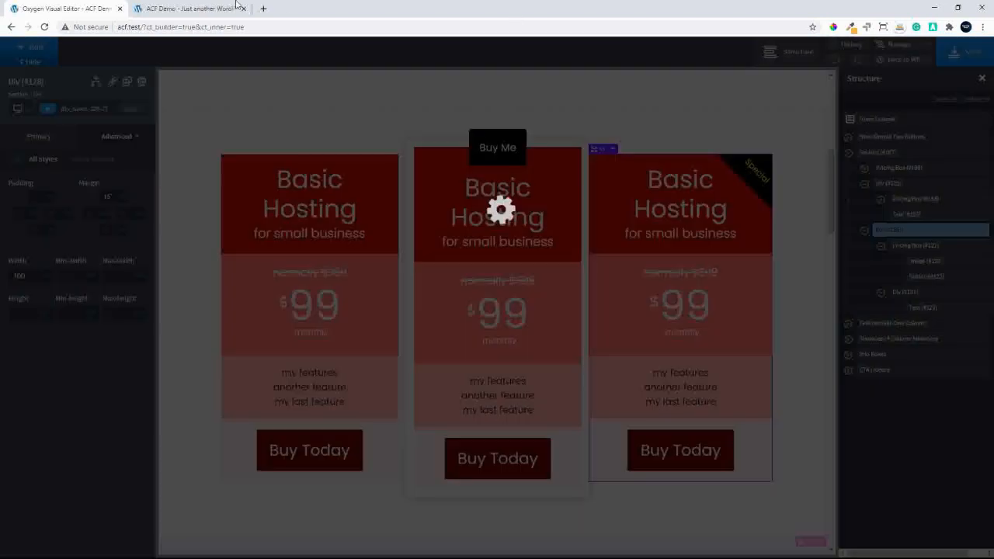
{"action": "left_click", "coordinate": [185, 8]}
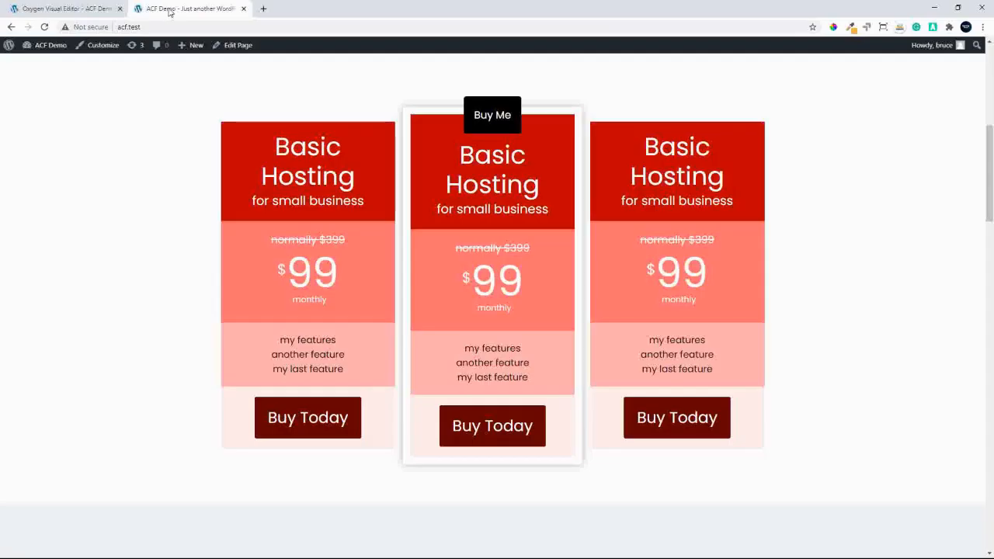
{"action": "left_click", "coordinate": [45, 26]}
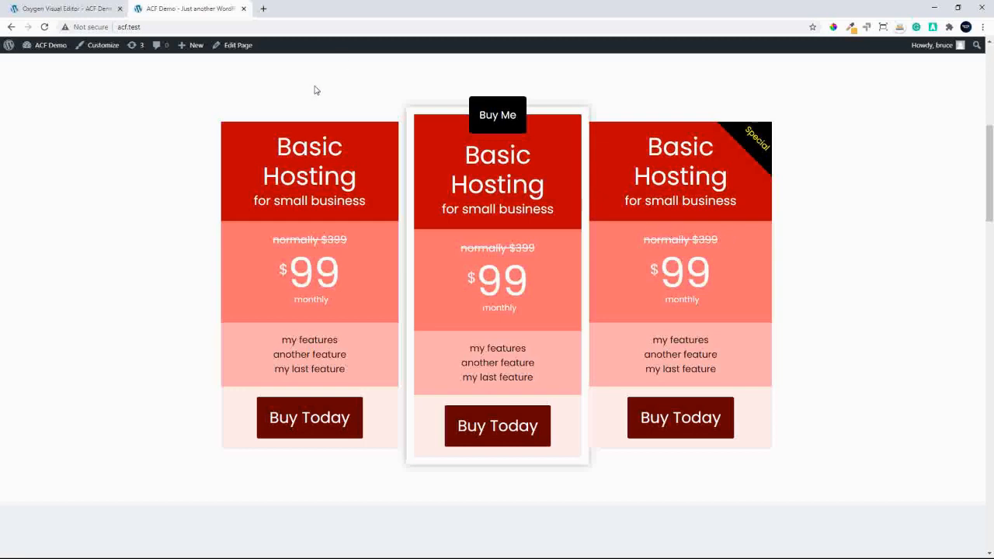
Return to the Oxygen editor and select the div wrapping the middle pricing box
{"action": "left_click", "coordinate": [69, 9]}
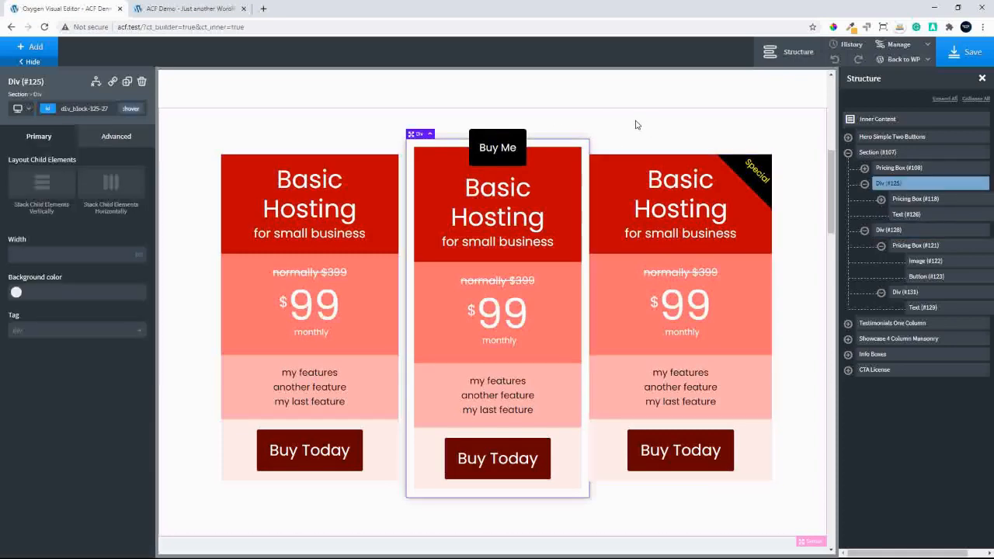
{"action": "left_click", "coordinate": [584, 149]}
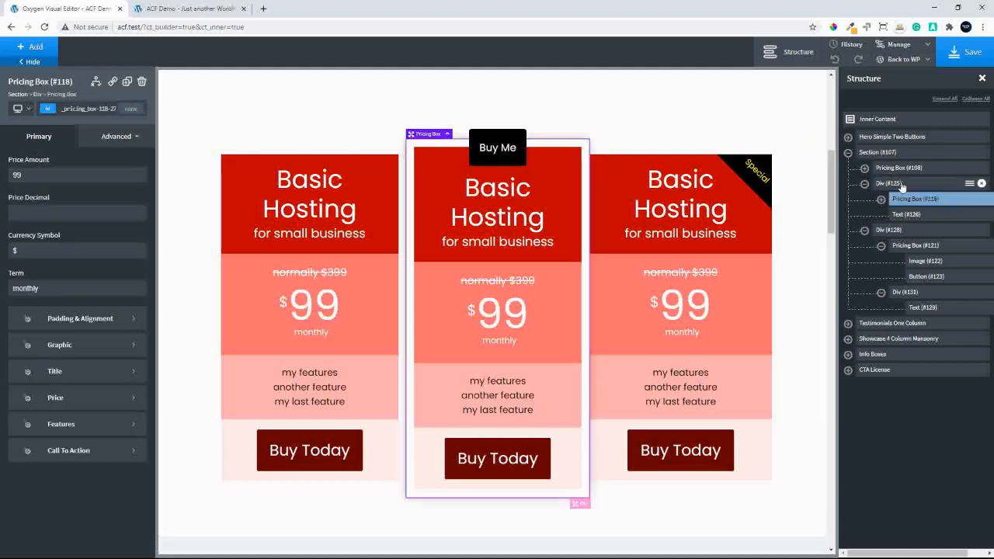
{"action": "left_click", "coordinate": [901, 184]}
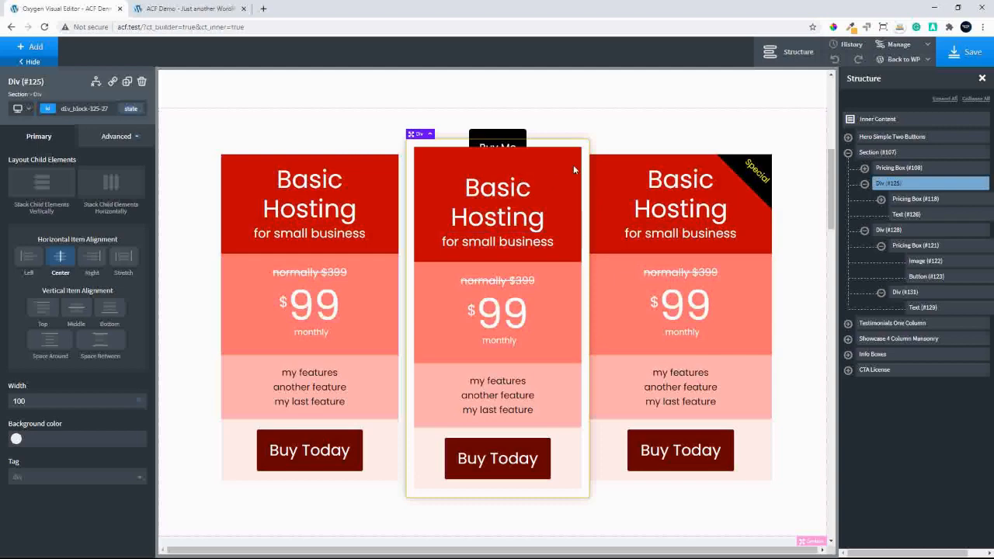
{"action": "left_click", "coordinate": [103, 137]}
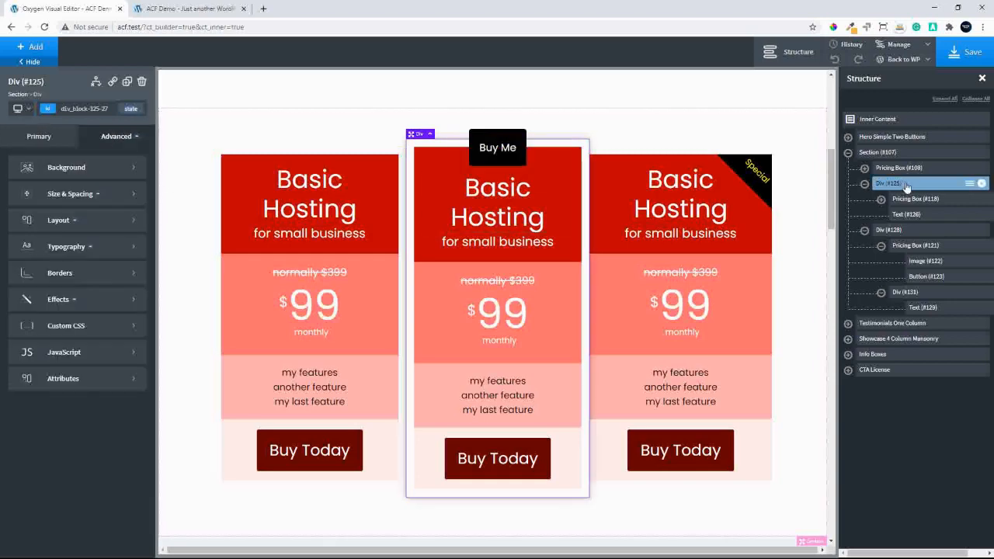
{"action": "left_click", "coordinate": [78, 301]}
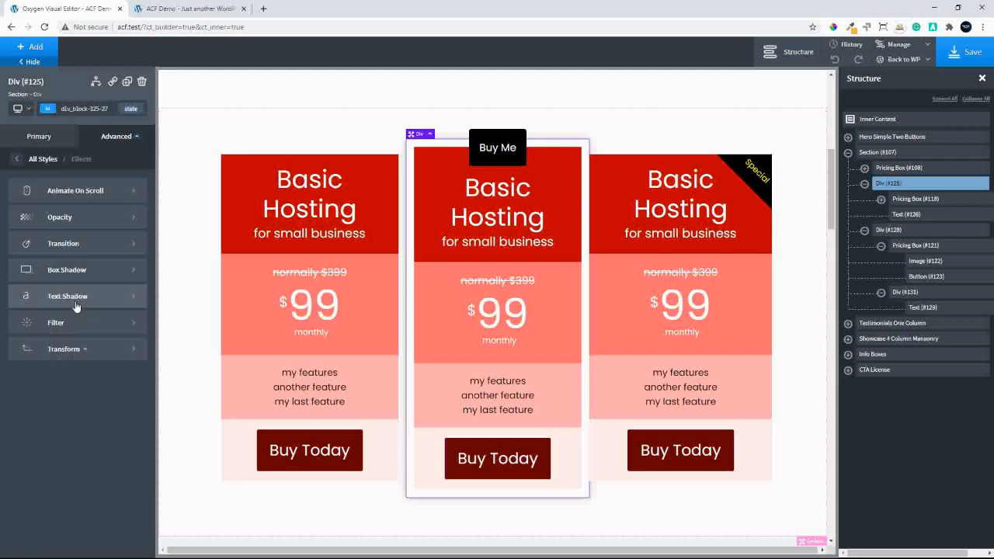
{"action": "left_click", "coordinate": [82, 351]}
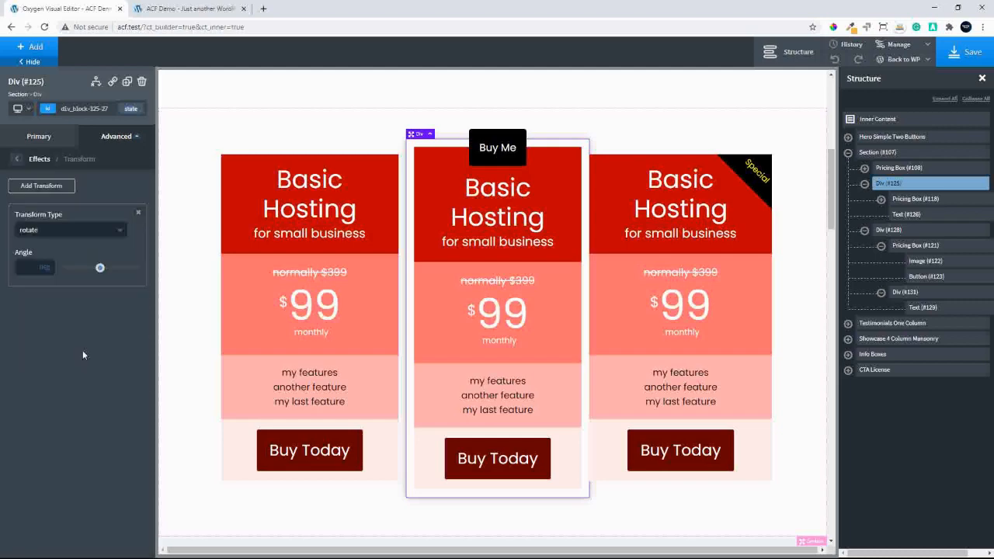
{"action": "left_click", "coordinate": [43, 232]}
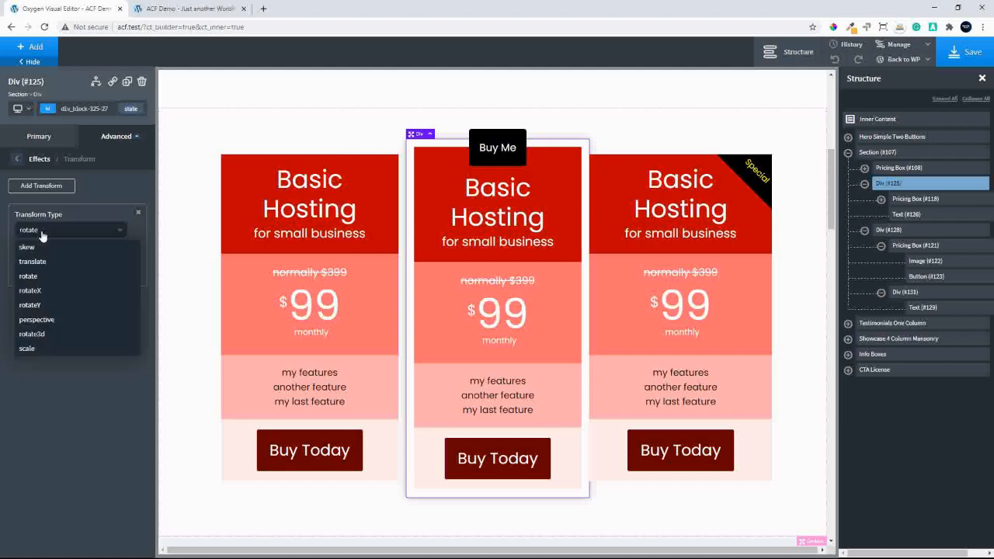
{"action": "left_click", "coordinate": [139, 210]}
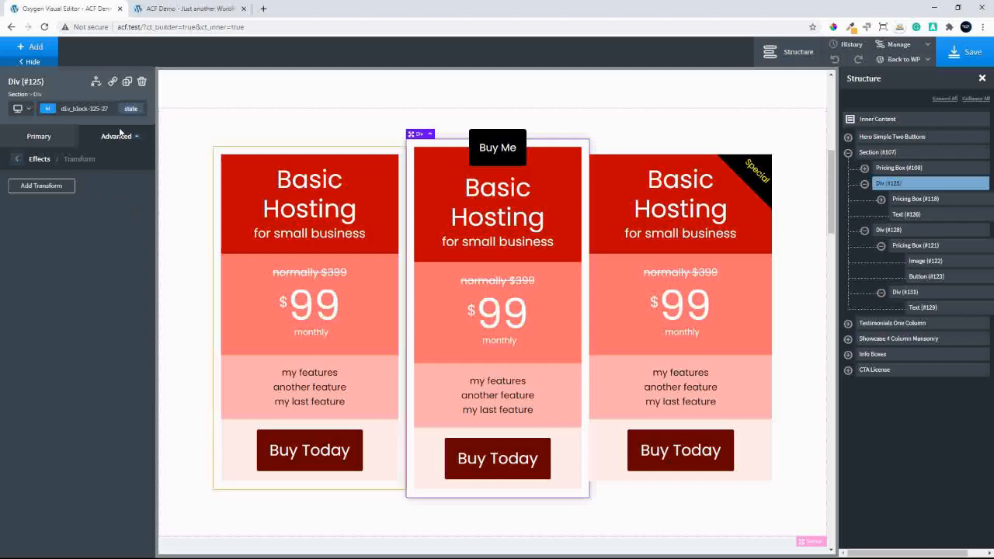
{"action": "left_click", "coordinate": [18, 165]}
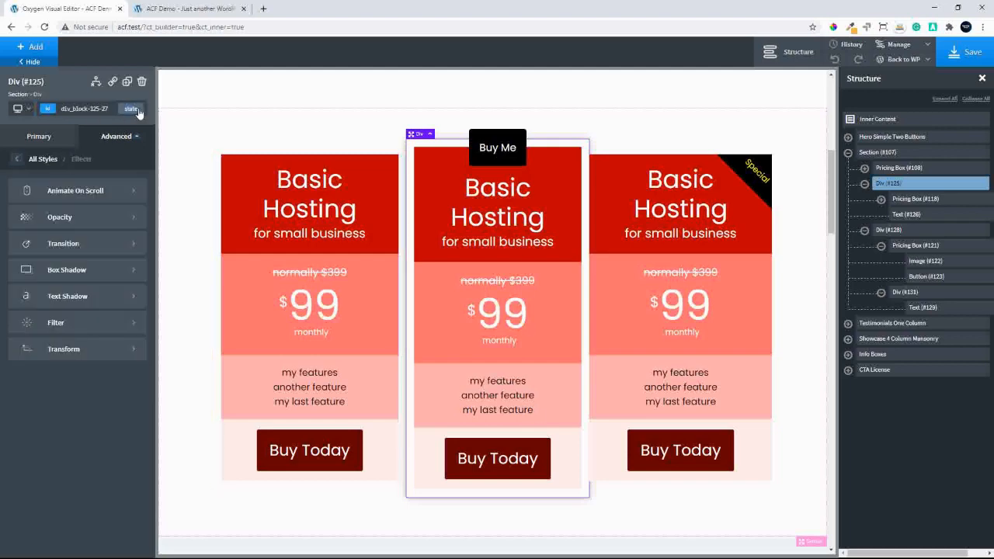
Add a scale transform to the hover state of the div wrapping the middle pricing box
{"action": "left_click", "coordinate": [130, 108]}
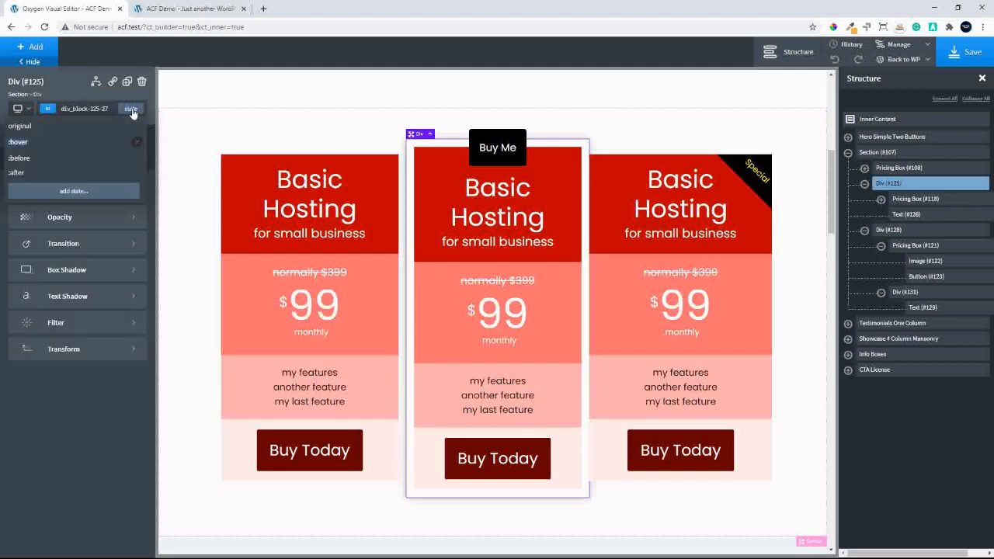
{"action": "left_click", "coordinate": [23, 142]}
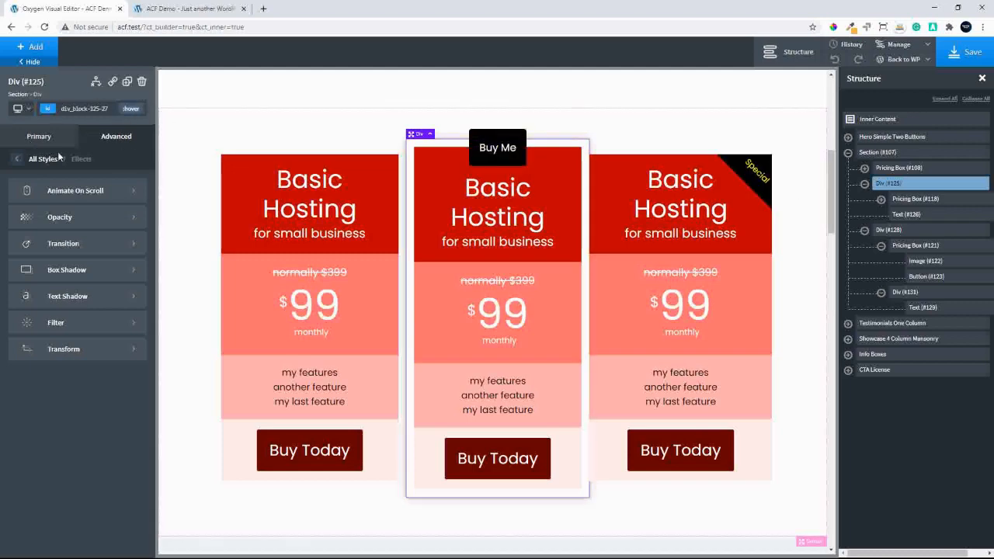
{"action": "left_click", "coordinate": [60, 351]}
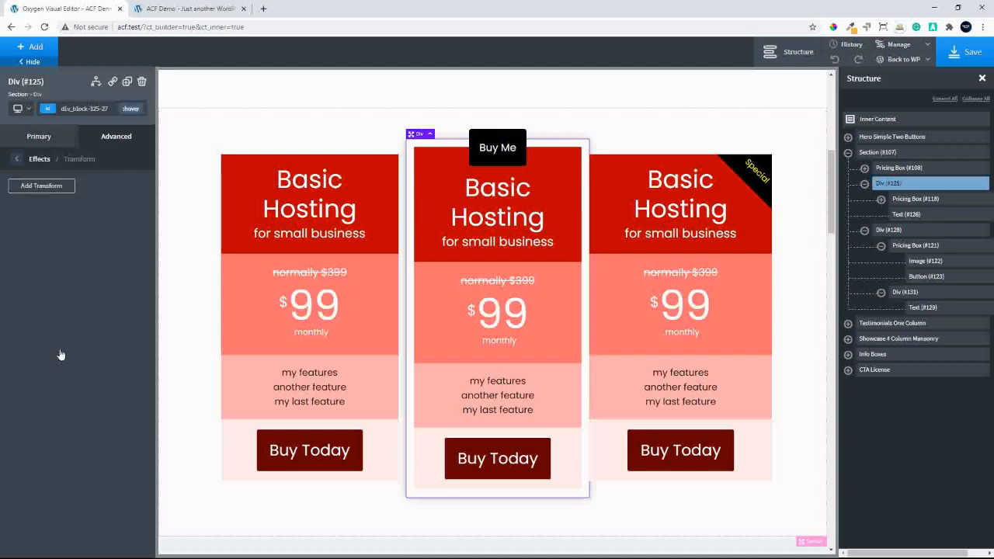
{"action": "left_click", "coordinate": [53, 188]}
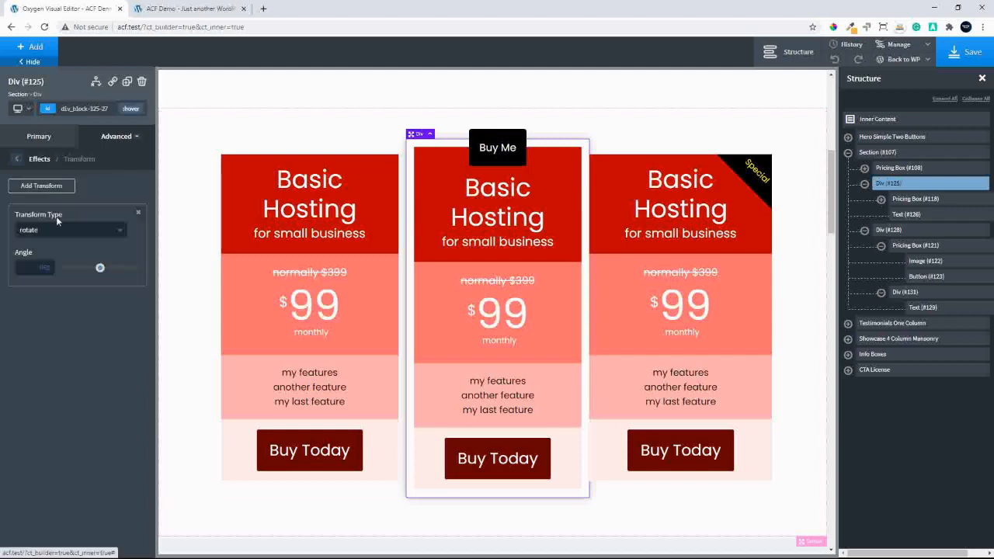
{"action": "left_click", "coordinate": [42, 233]}
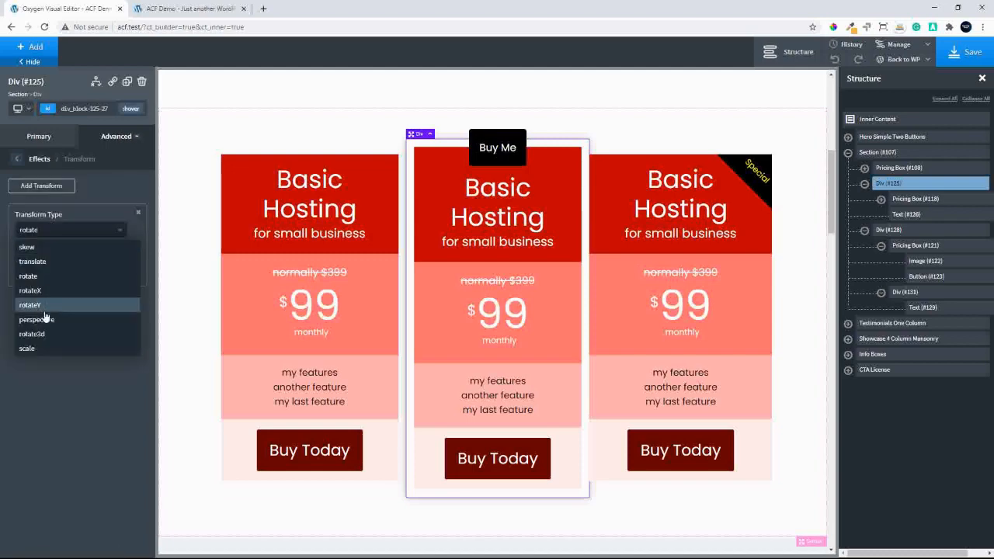
{"action": "left_click", "coordinate": [35, 348]}
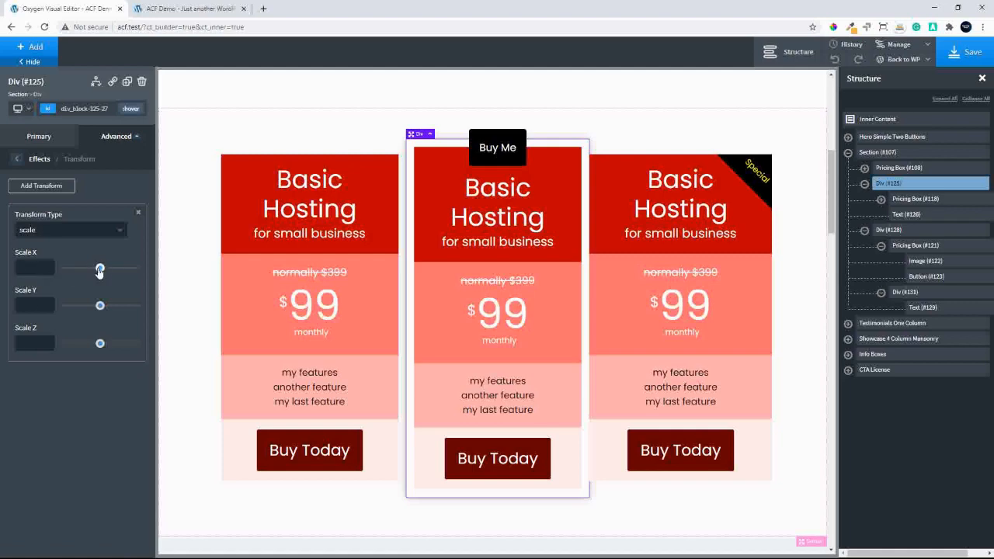
Set the hover transform's Scale X and Scale Y to 1.2
{"action": "left_click_drag", "start_coordinate": [100, 270], "coordinate": [104, 269]}
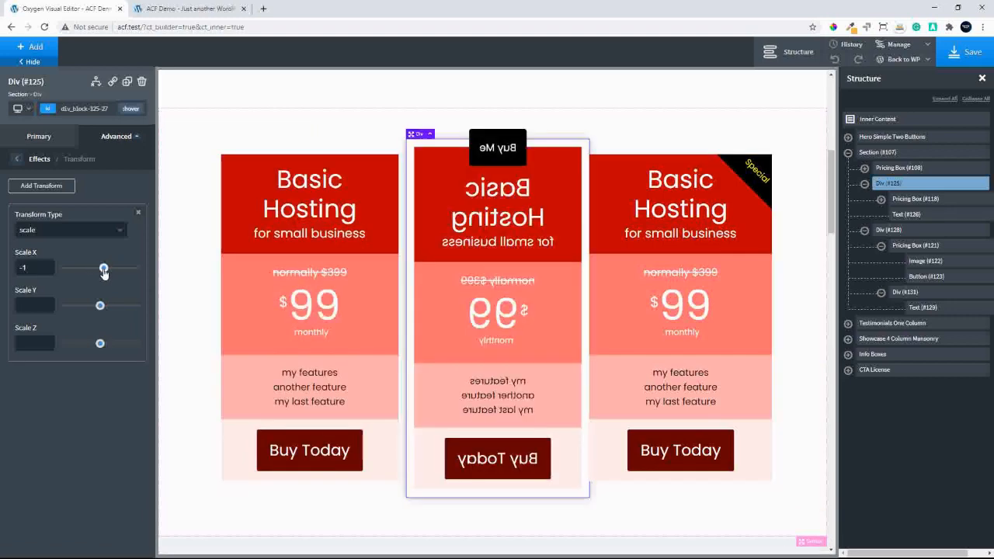
{"action": "double_click", "coordinate": [25, 267]}
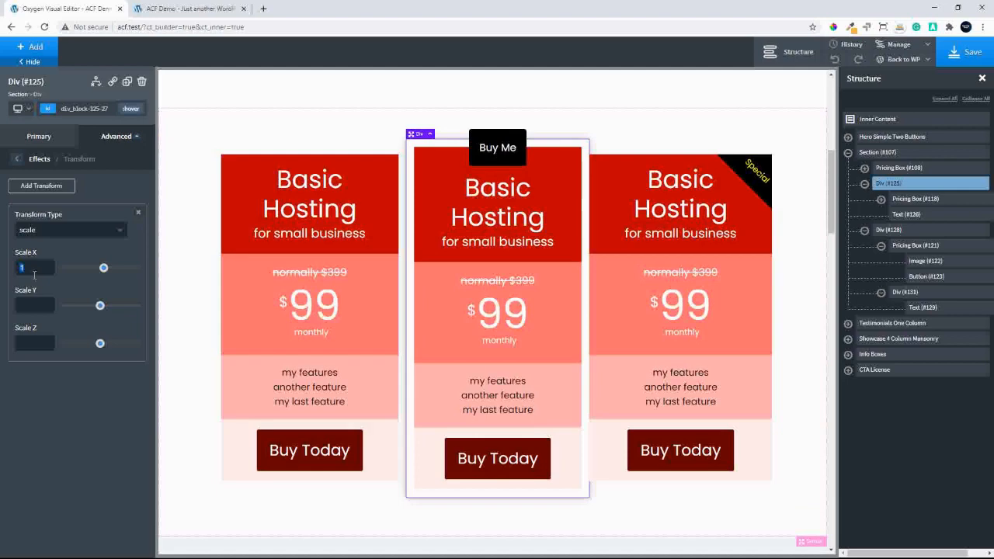
{"action": "type", "text": "3"}
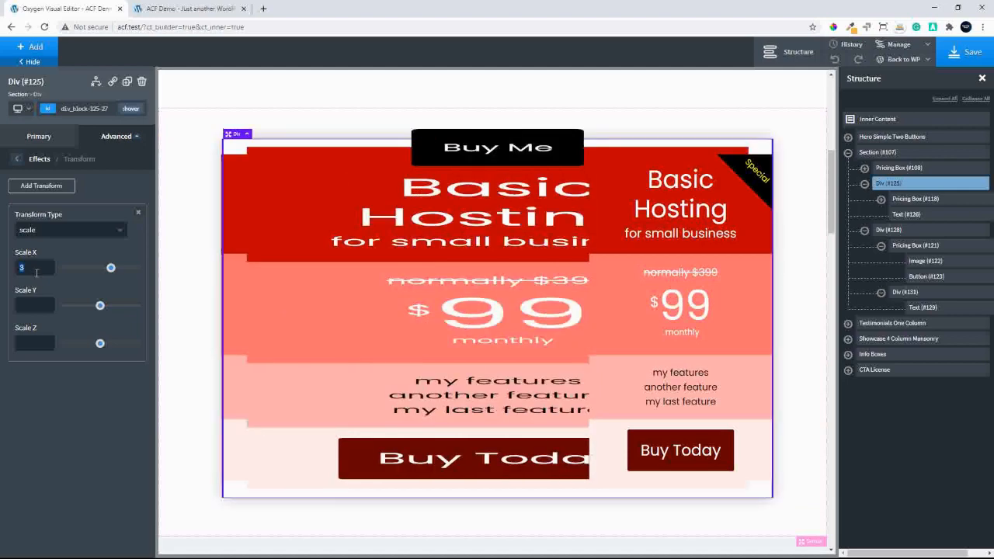
{"action": "type", "text": "1.2"}
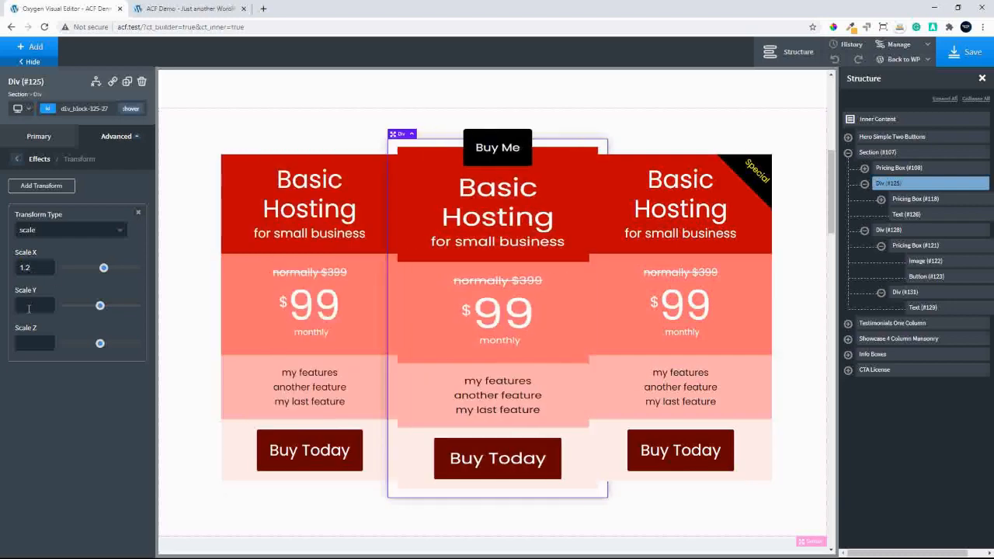
{"action": "left_click", "coordinate": [29, 309]}
{"action": "type", "text": "1.2"}
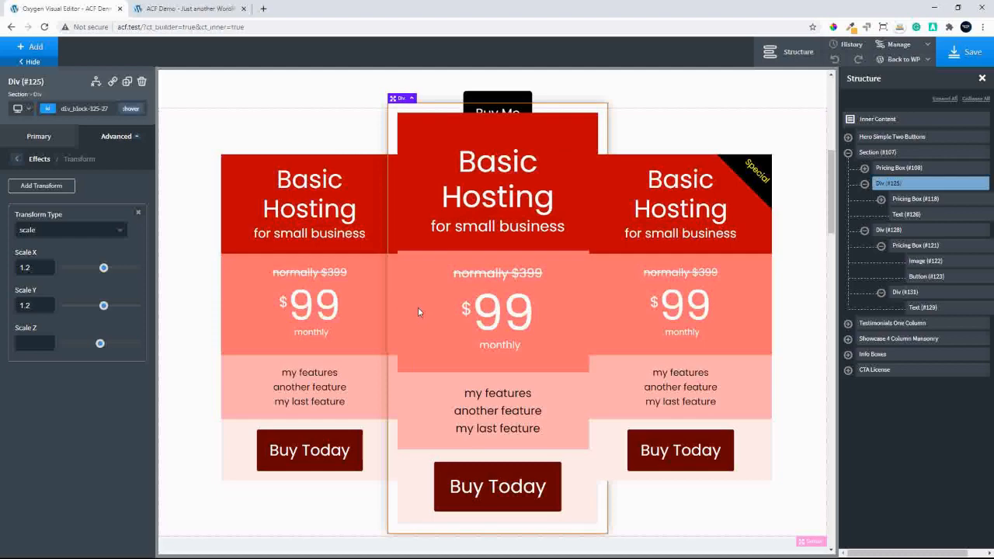
{"action": "left_click", "coordinate": [18, 159]}
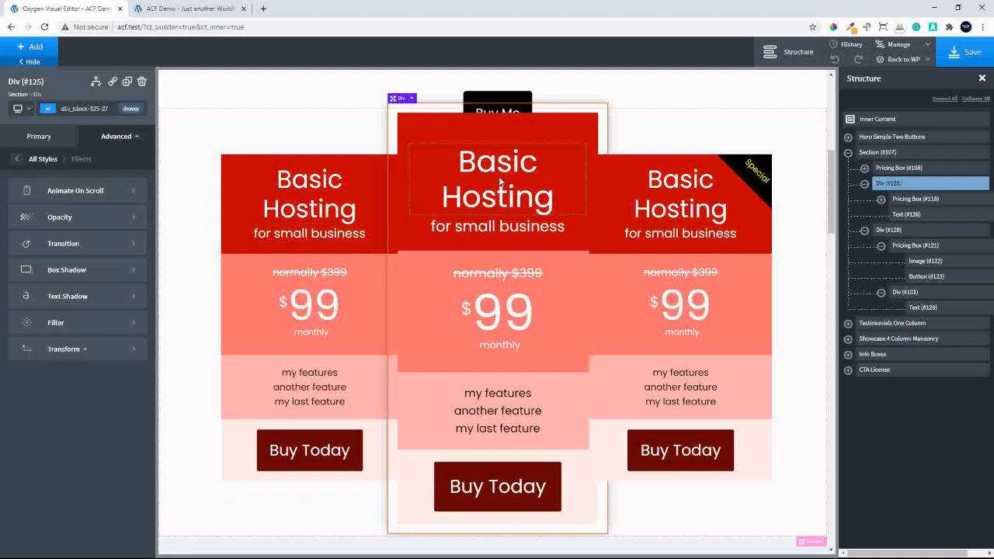
Switch the middle box's div back to its original state and set its transition duration to 0.5 seconds
{"action": "left_click", "coordinate": [131, 108]}
{"action": "left_click", "coordinate": [83, 126]}
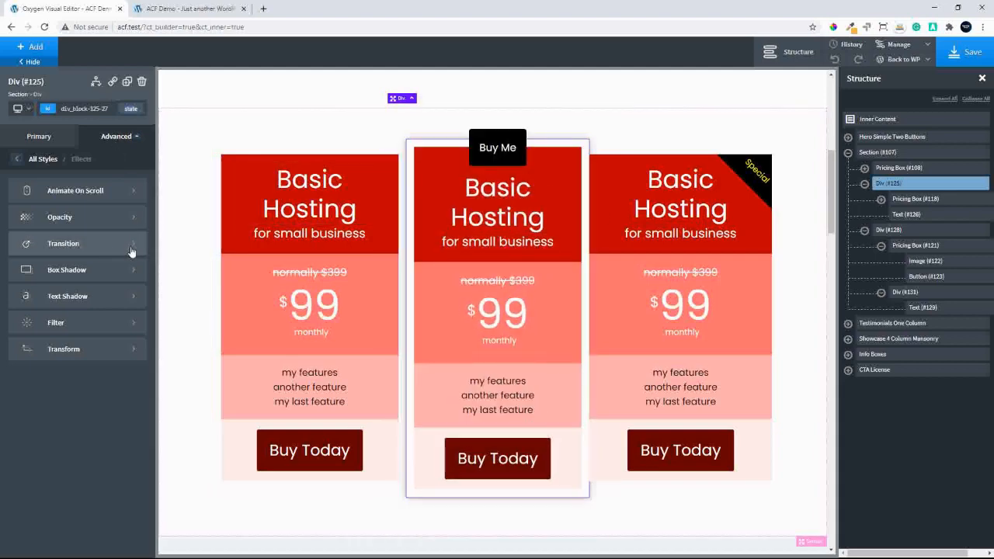
{"action": "left_click", "coordinate": [132, 249]}
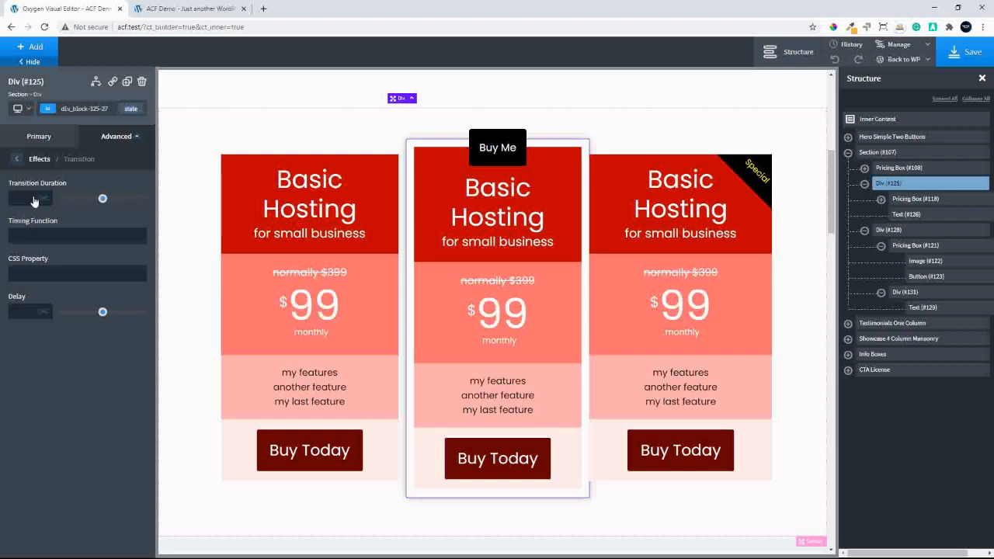
{"action": "mouse_move", "coordinate": [102, 201]}
{"action": "left_mouse_down"}
{"action": "mouse_move", "coordinate": [133, 199]}
{"action": "mouse_move", "coordinate": [99, 205]}
{"action": "left_mouse_up"}
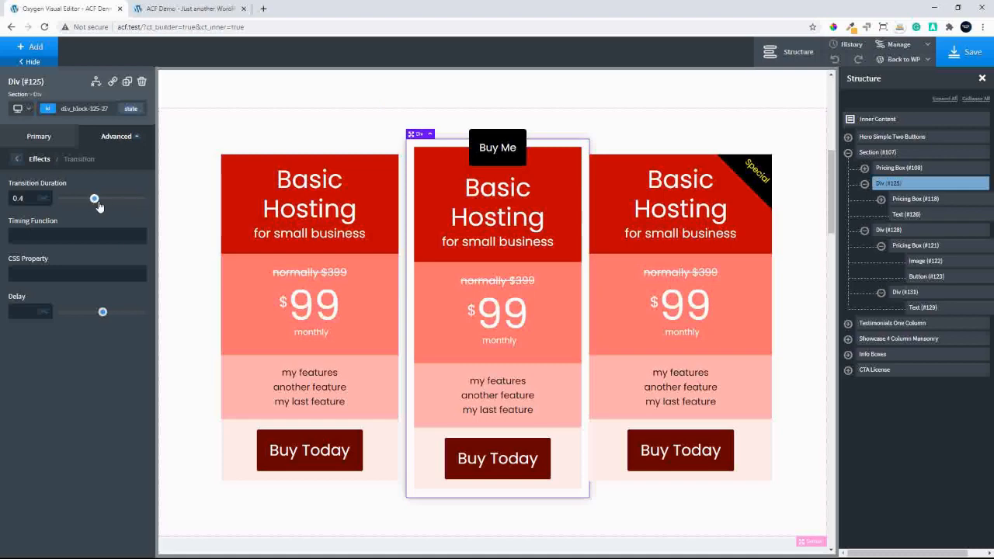
{"action": "double_click", "coordinate": [19, 198]}
{"action": "type", "text": "0.2"}
{"action": "key", "text": "BackSpace"}
{"action": "type", "text": "5"}
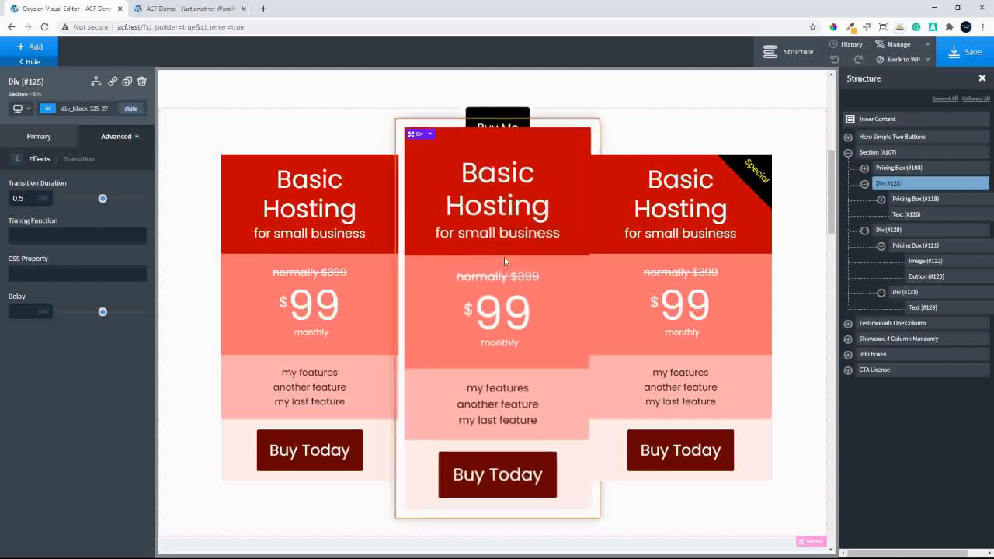
Change the transition duration of the middle box's div to 0.4 seconds
{"action": "double_click", "coordinate": [27, 197]}
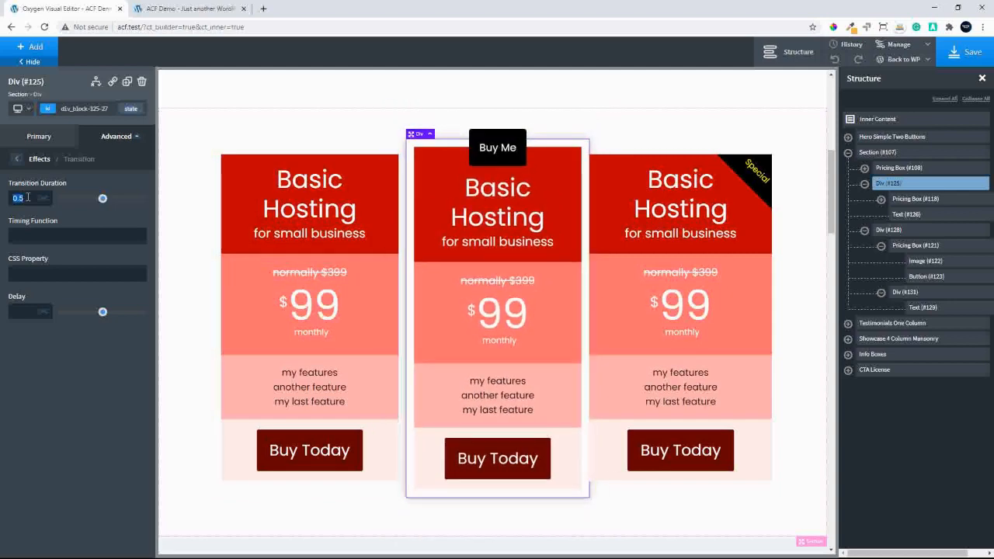
{"action": "type", "text": "0.4"}
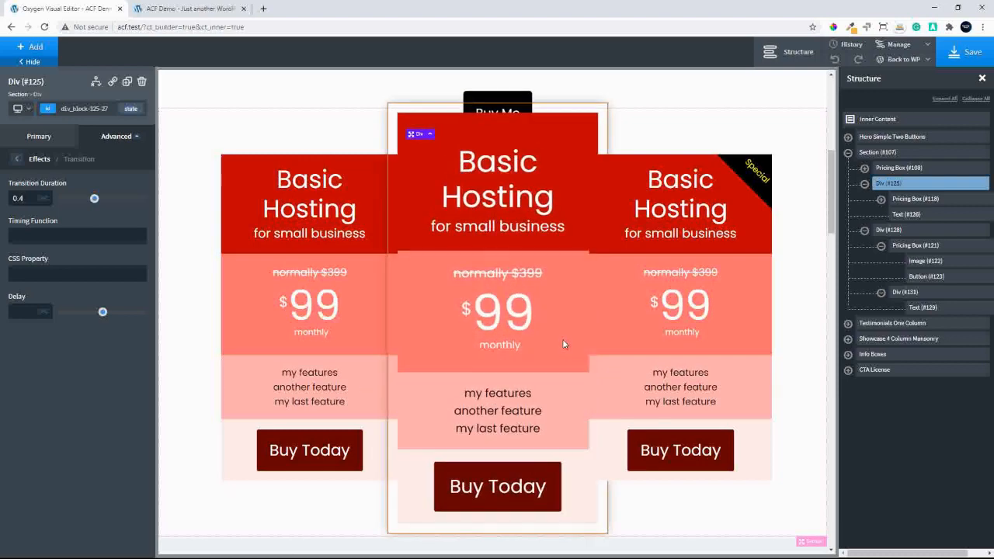
{"action": "left_click", "coordinate": [18, 160]}
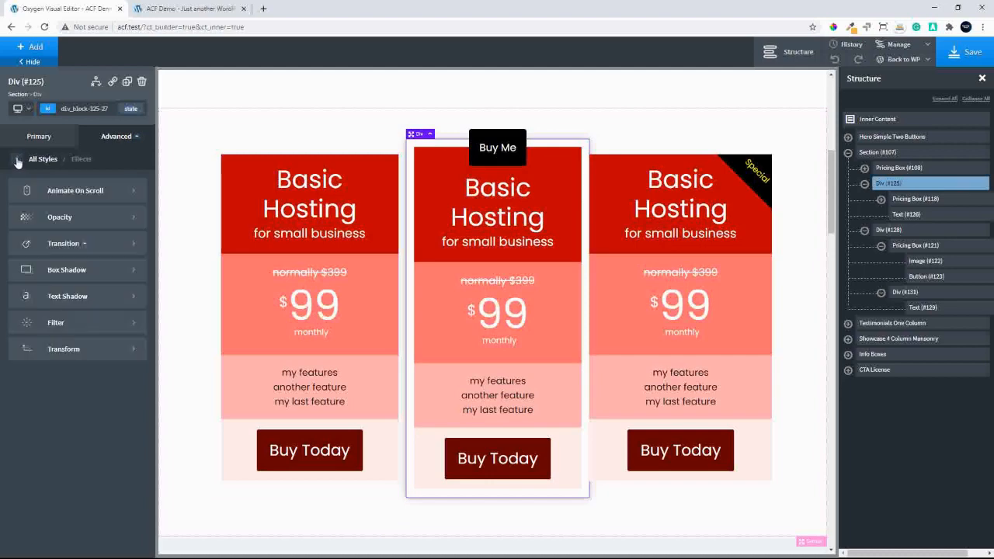
Set the z-index of the div wrapping the middle pricing box to 10
{"action": "left_click", "coordinate": [18, 160]}
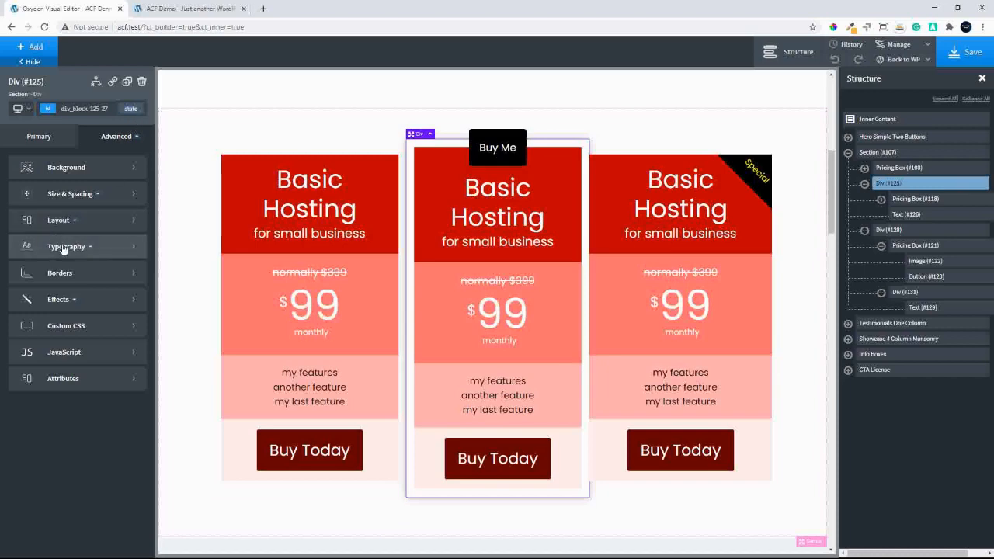
{"action": "left_click", "coordinate": [76, 221]}
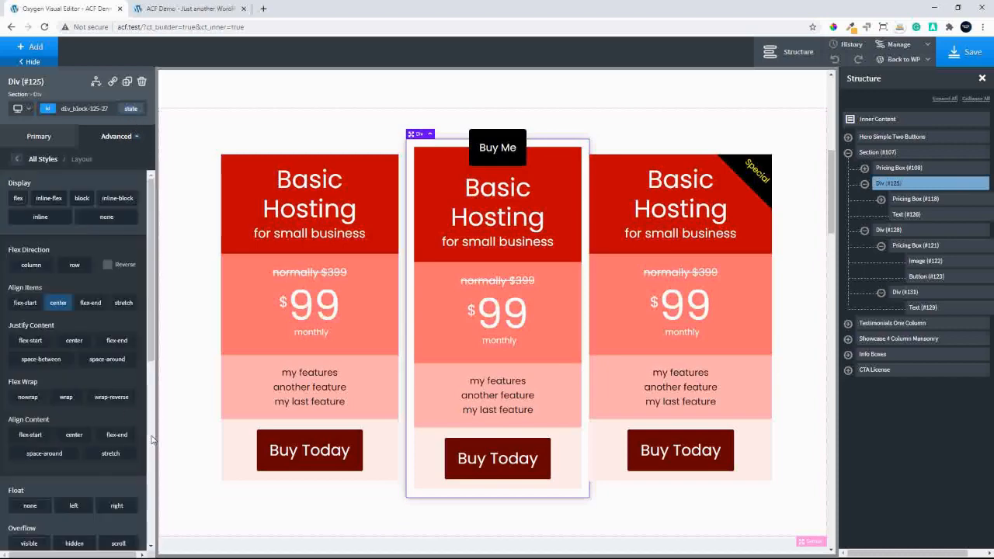
{"action": "scroll", "coordinate": [114, 390], "scroll_direction": "down", "scroll_amount": 5}
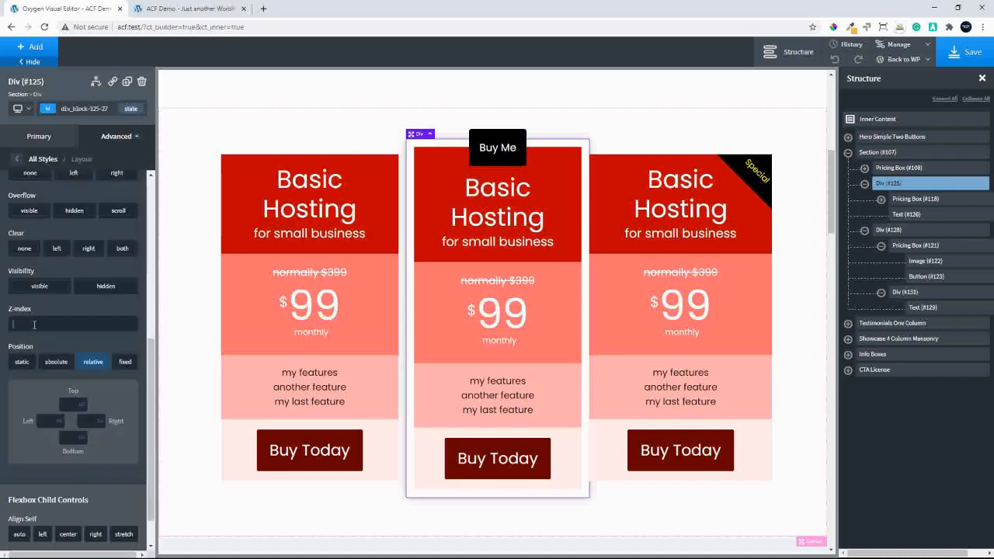
{"action": "type", "text": "10"}
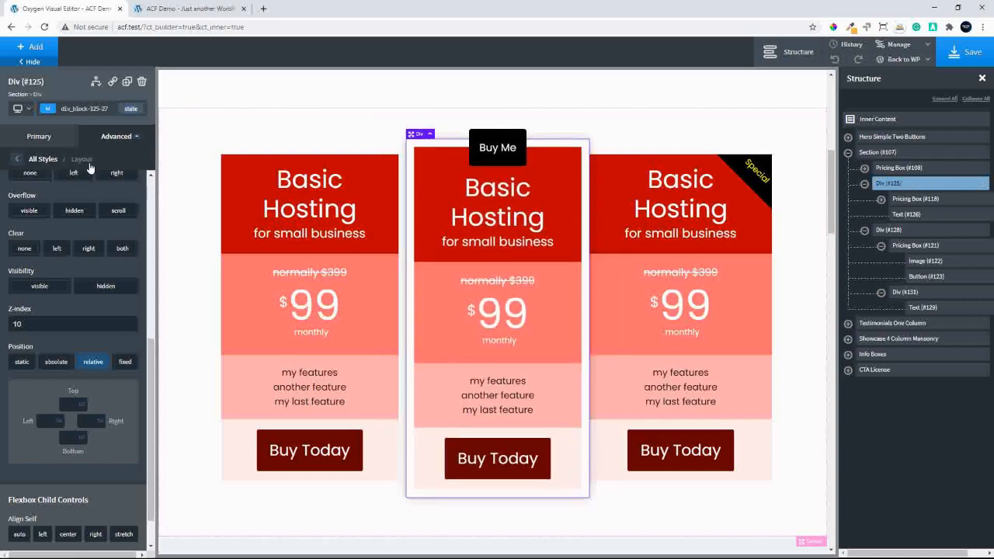
Set the background color of the middle box's div to the global color atomic - White
{"action": "left_click", "coordinate": [67, 138]}
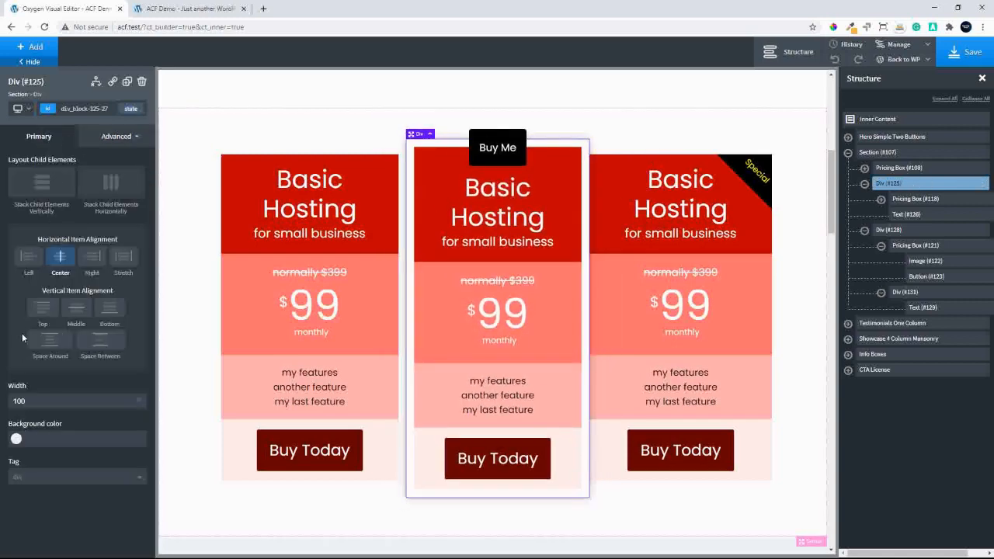
{"action": "left_click", "coordinate": [16, 439]}
{"action": "scroll", "coordinate": [56, 465], "scroll_direction": "down", "scroll_amount": 3}
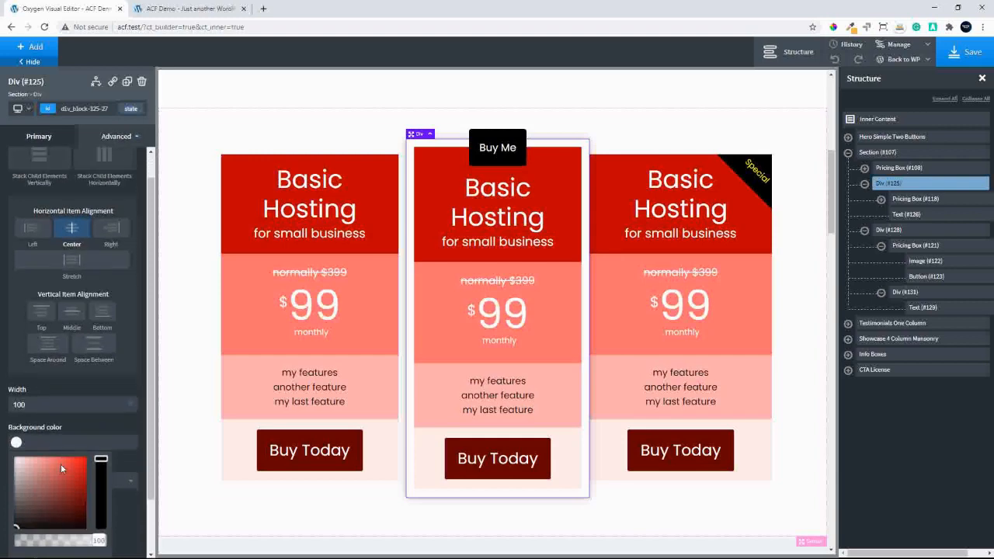
{"action": "left_click", "coordinate": [82, 520]}
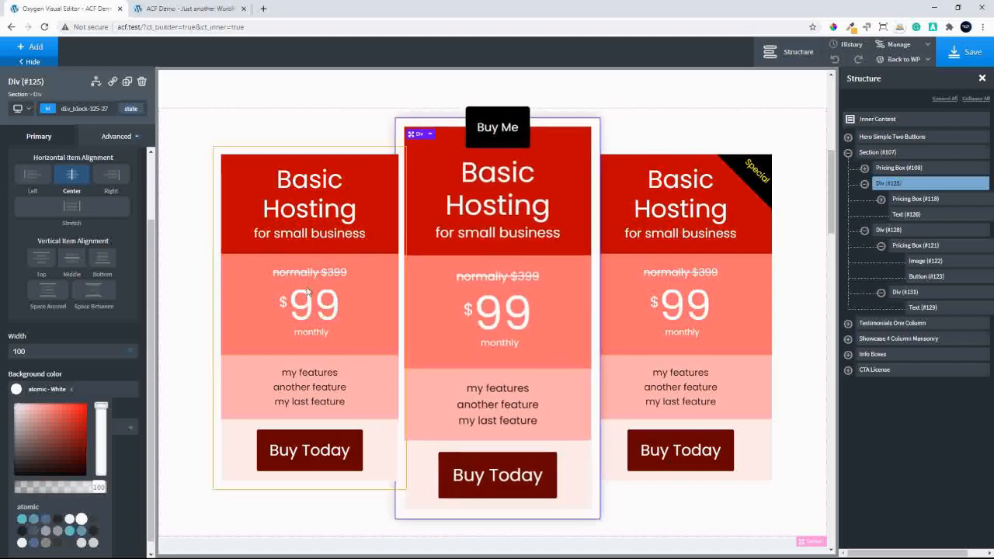
Save the page, and reload the front-end site to check the middle box's hover scale
{"action": "left_click", "coordinate": [963, 60]}
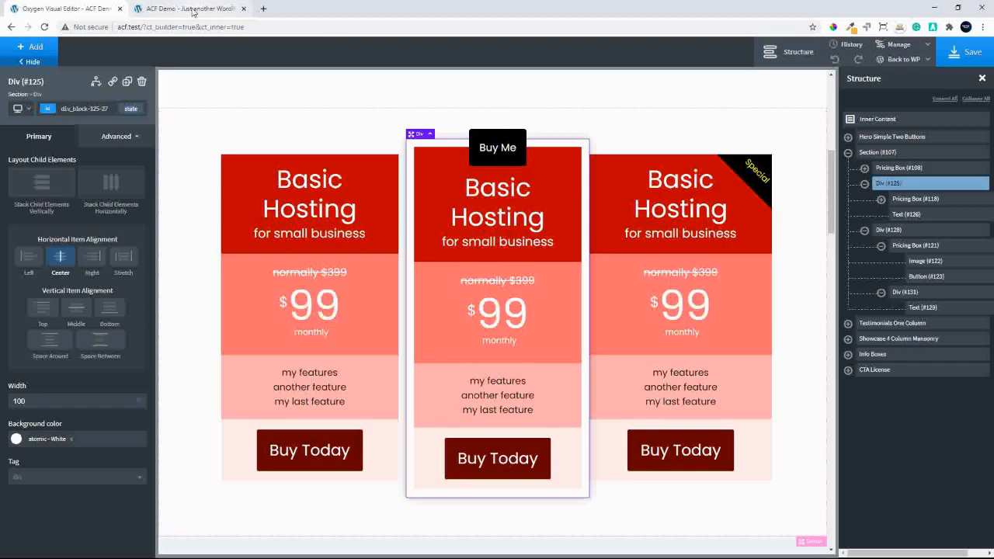
{"action": "left_click", "coordinate": [192, 11]}
{"action": "left_click", "coordinate": [44, 27]}
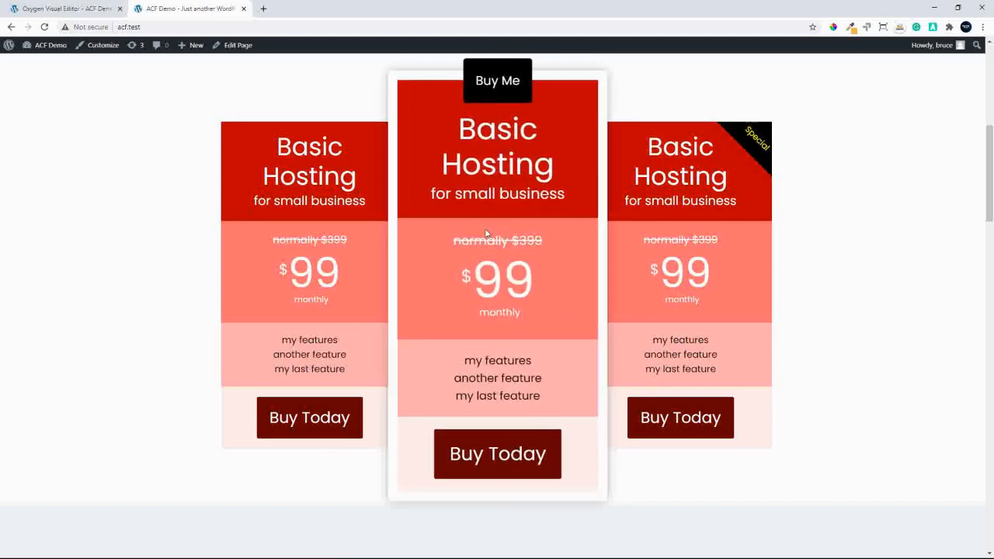
Return to the Oxygen editor and stack the pricing section's child elements vertically for the Less than 768px breakpoint
{"action": "left_click", "coordinate": [65, 8]}
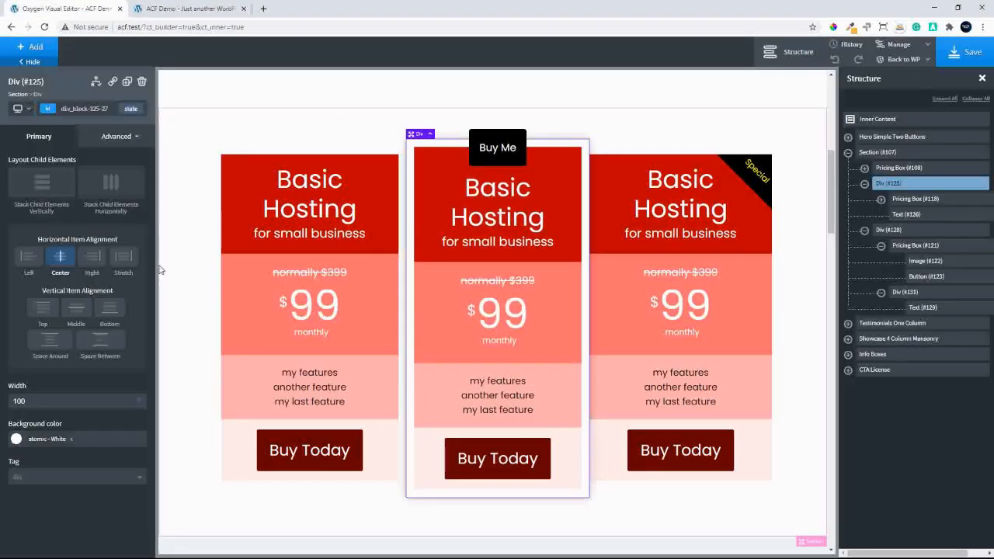
{"action": "left_click", "coordinate": [189, 284]}
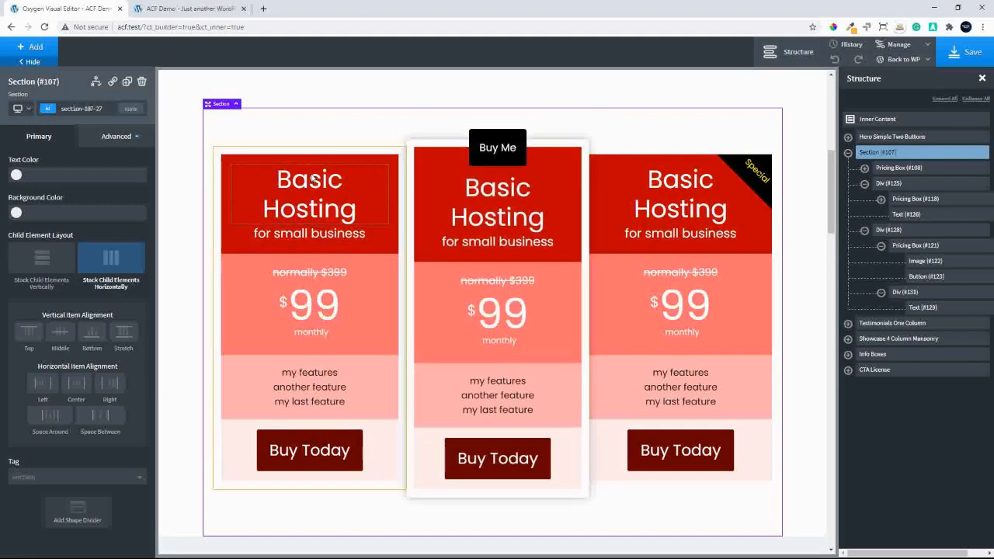
{"action": "left_click", "coordinate": [29, 110]}
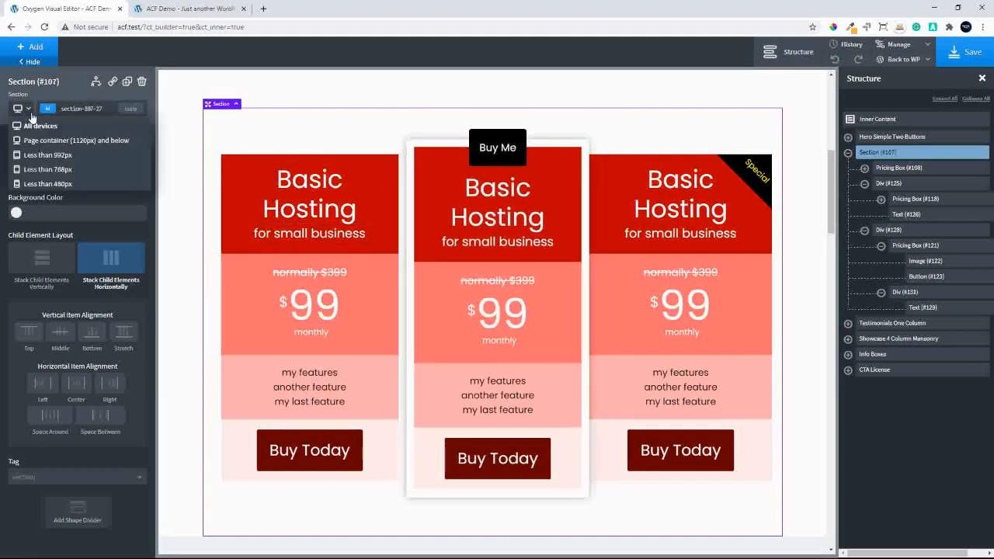
{"action": "left_click", "coordinate": [47, 169]}
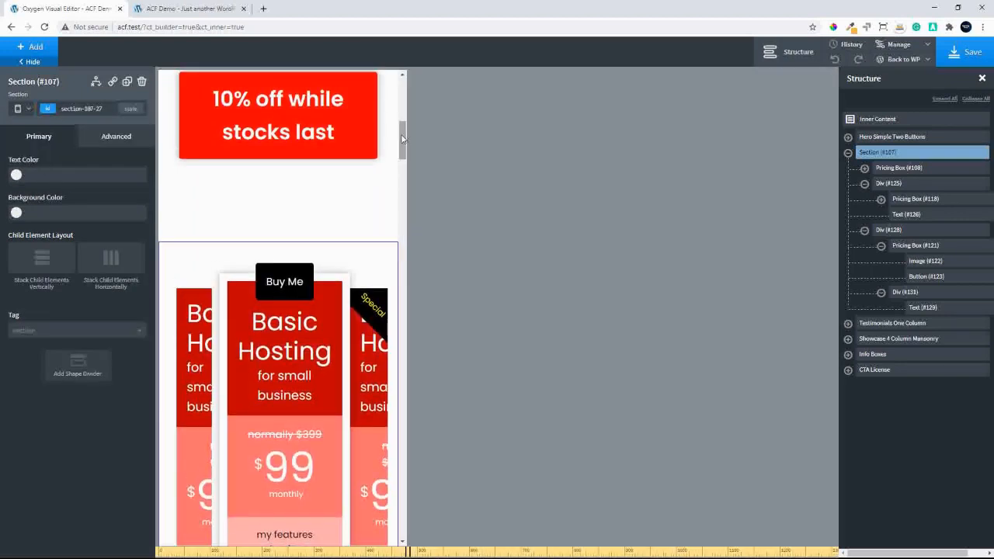
{"action": "left_click_drag", "start_coordinate": [402, 139], "coordinate": [408, 160]}
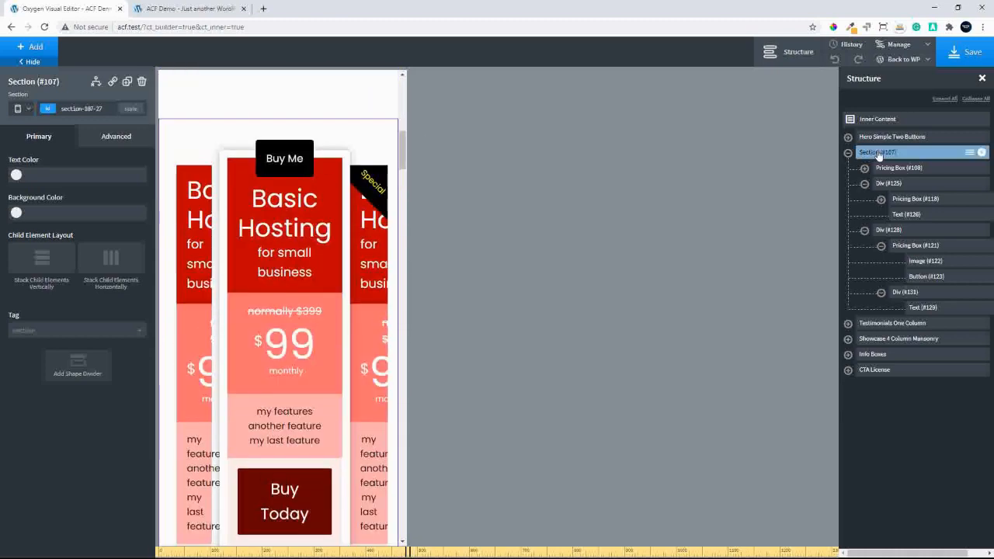
{"action": "left_click", "coordinate": [43, 259]}
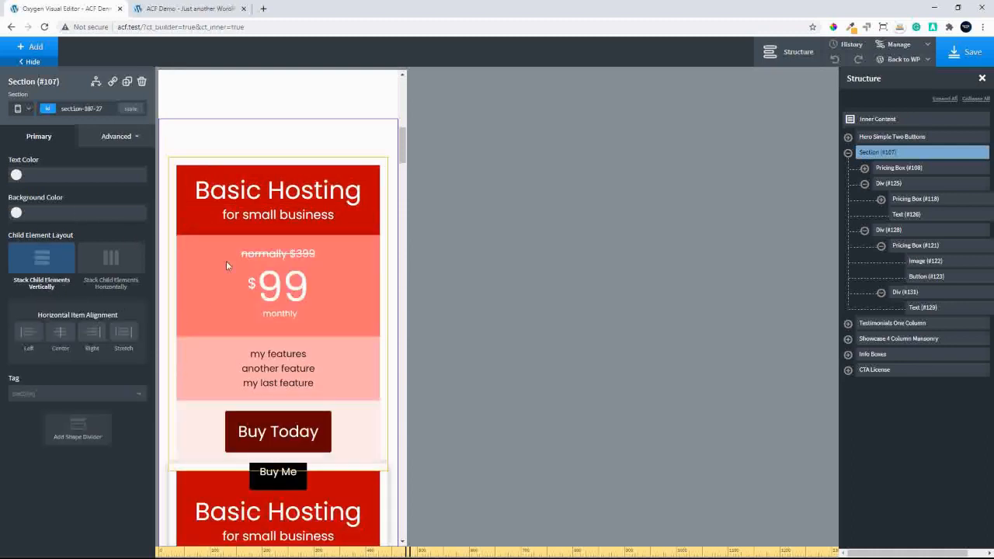
Set the bottom margin of the first pricing box to 50 for the Less than 768px breakpoint
{"action": "mouse_move", "coordinate": [400, 144]}
{"action": "left_mouse_down"}
{"action": "mouse_move", "coordinate": [401, 208]}
{"action": "mouse_move", "coordinate": [402, 155]}
{"action": "left_mouse_up"}
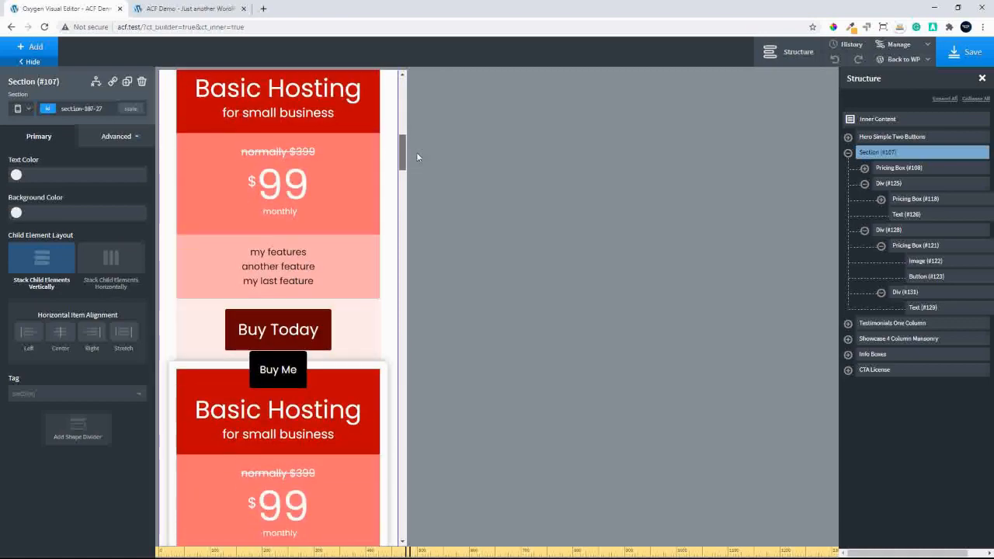
{"action": "left_click", "coordinate": [893, 171]}
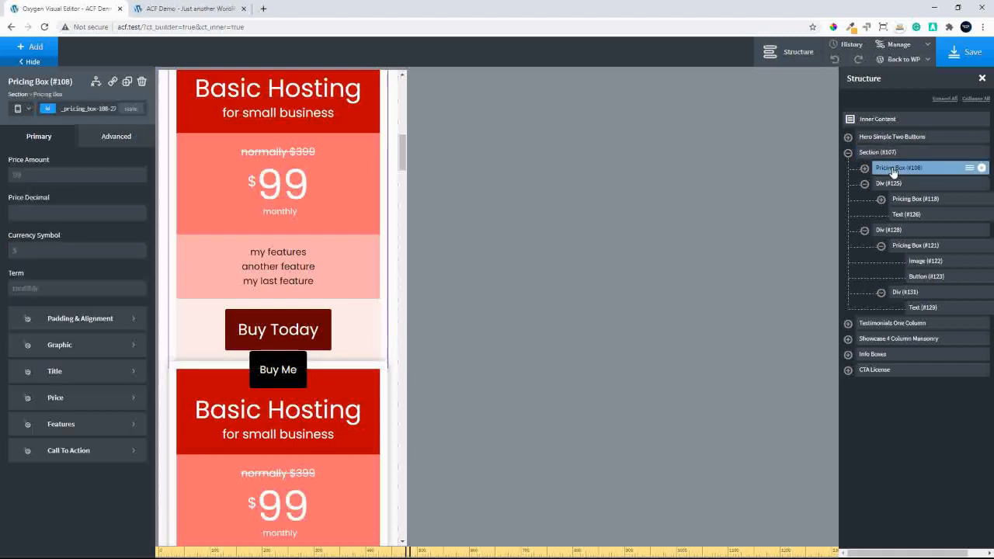
{"action": "left_click", "coordinate": [107, 143]}
{"action": "left_click", "coordinate": [84, 191]}
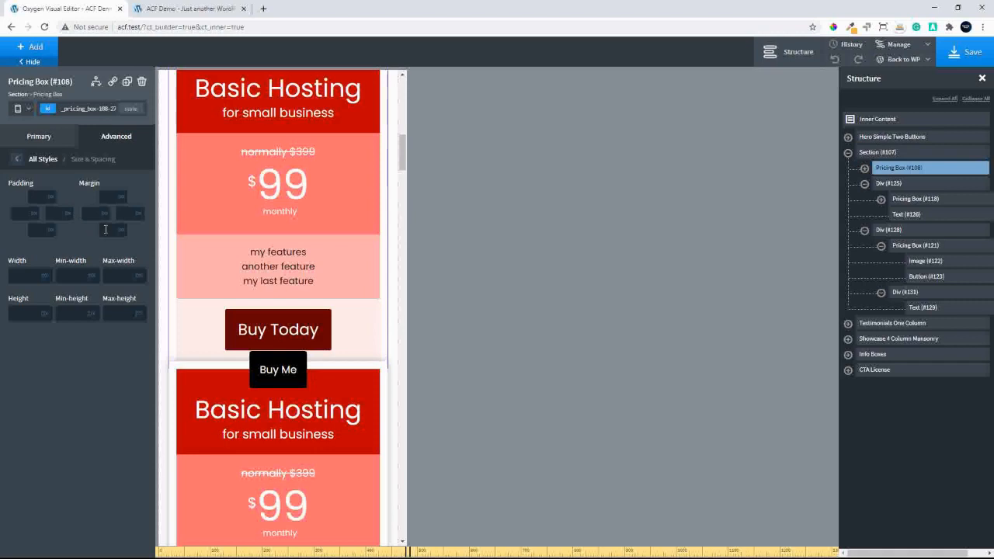
{"action": "type", "text": "50"}
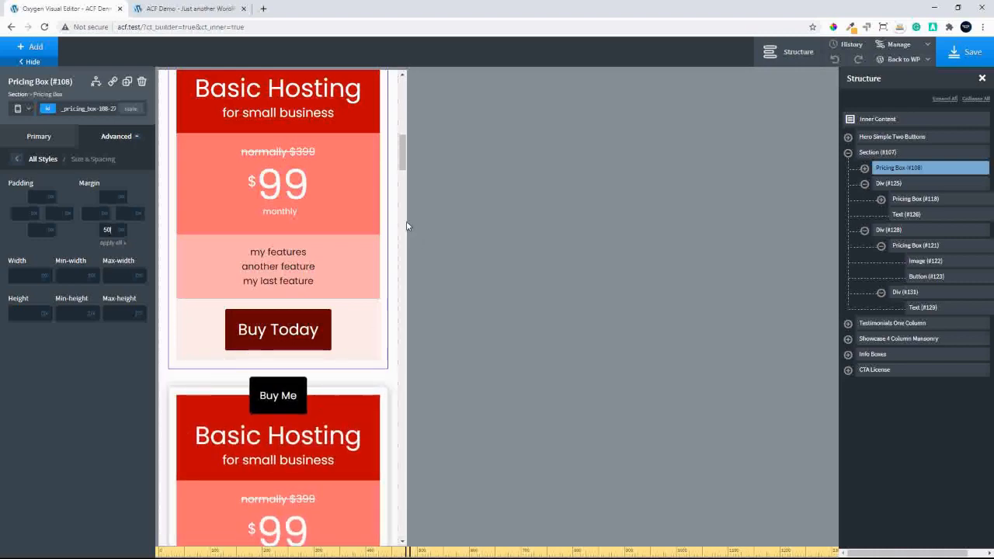
Set the bottom margin of the div wrapping the middle pricing box to 50 for the Less than 768px breakpoint
{"action": "left_click_drag", "start_coordinate": [399, 155], "coordinate": [401, 176]}
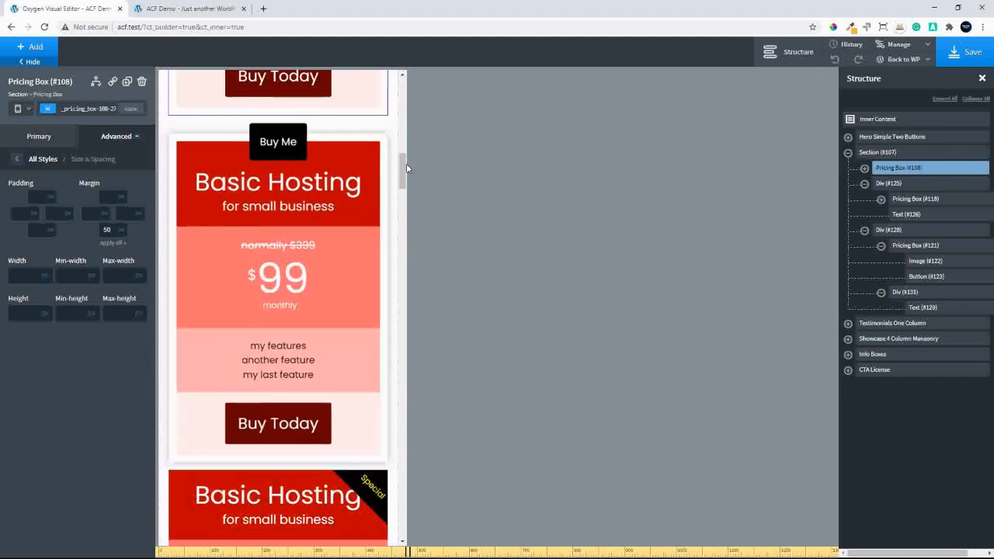
{"action": "mouse_move", "coordinate": [404, 167]}
{"action": "left_mouse_down"}
{"action": "mouse_move", "coordinate": [405, 198]}
{"action": "mouse_move", "coordinate": [408, 185]}
{"action": "left_mouse_up"}
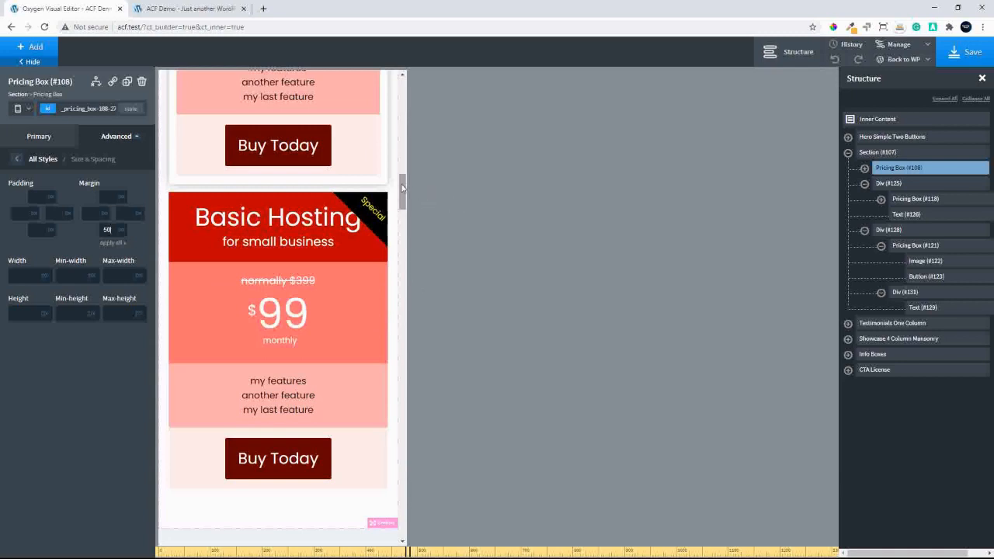
{"action": "scroll", "coordinate": [403, 180], "scroll_direction": "up", "scroll_amount": 1}
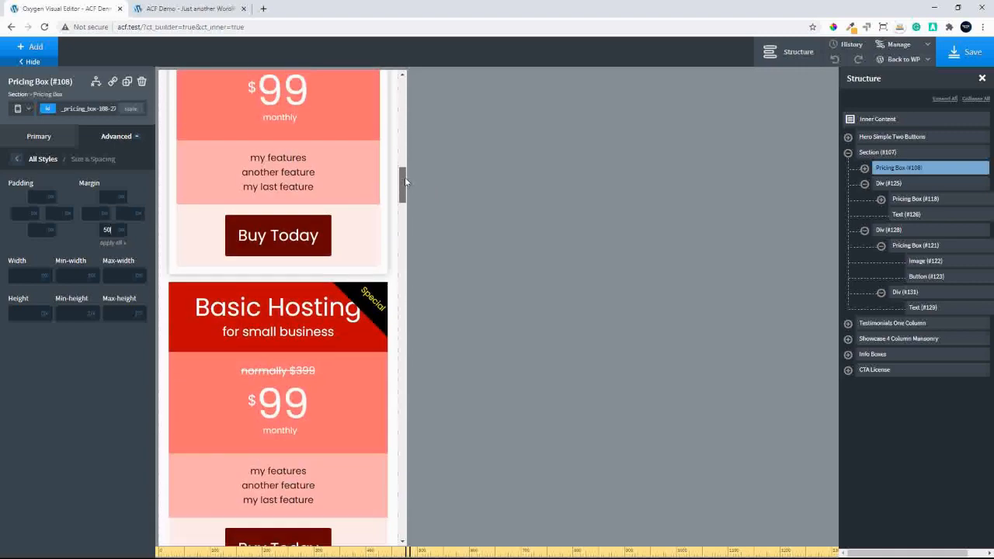
{"action": "left_click", "coordinate": [887, 184]}
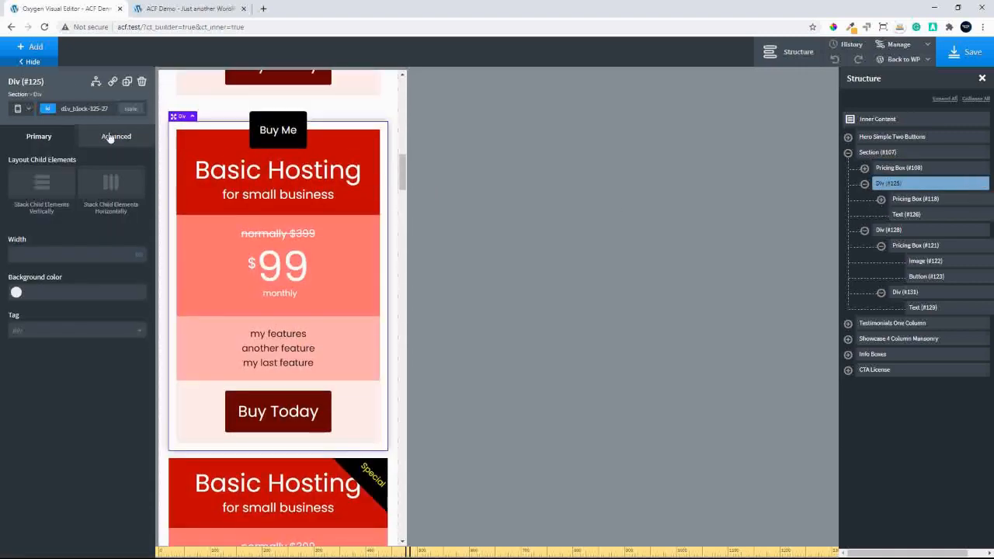
{"action": "left_click", "coordinate": [108, 137]}
{"action": "left_click", "coordinate": [82, 194]}
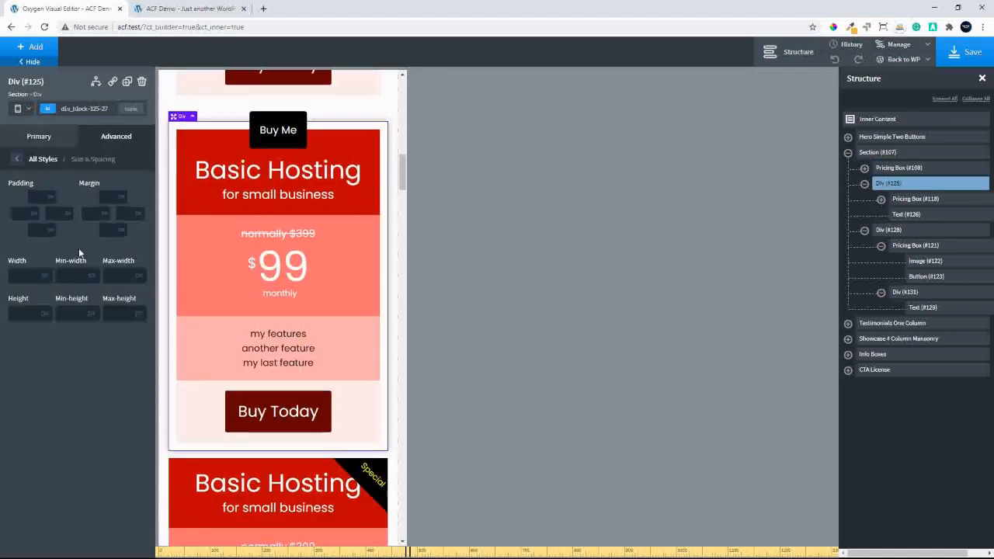
{"action": "left_click", "coordinate": [109, 228]}
{"action": "type", "text": "30"}
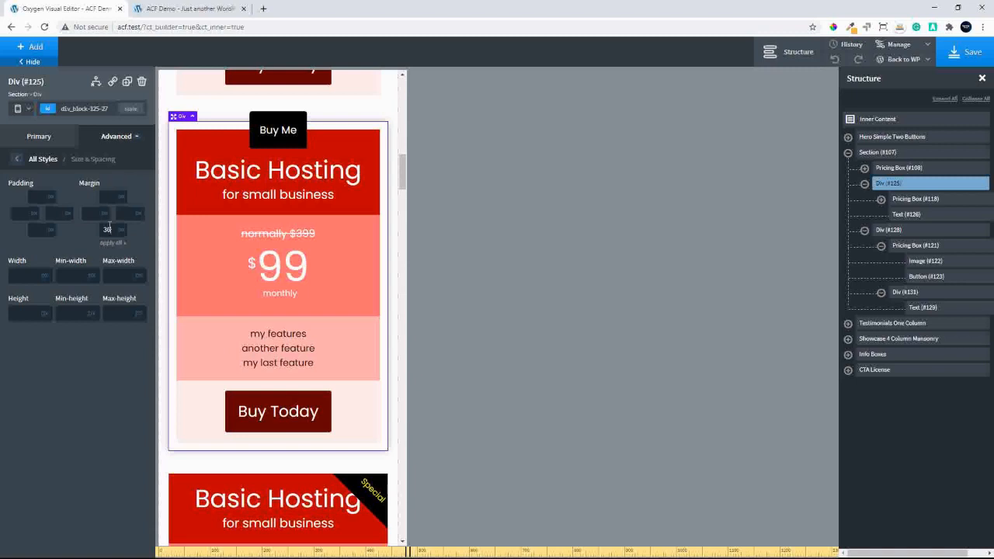
{"action": "type", "text": "50"}
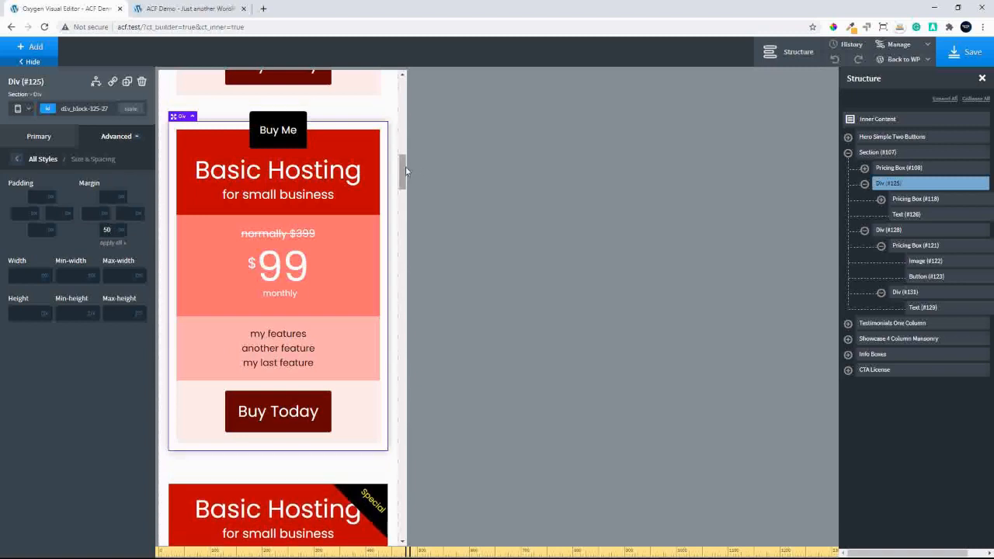
Set the padding of the first pricing box to 0 on all sides for the Less than 768px breakpoint
{"action": "left_click_drag", "start_coordinate": [405, 166], "coordinate": [403, 201]}
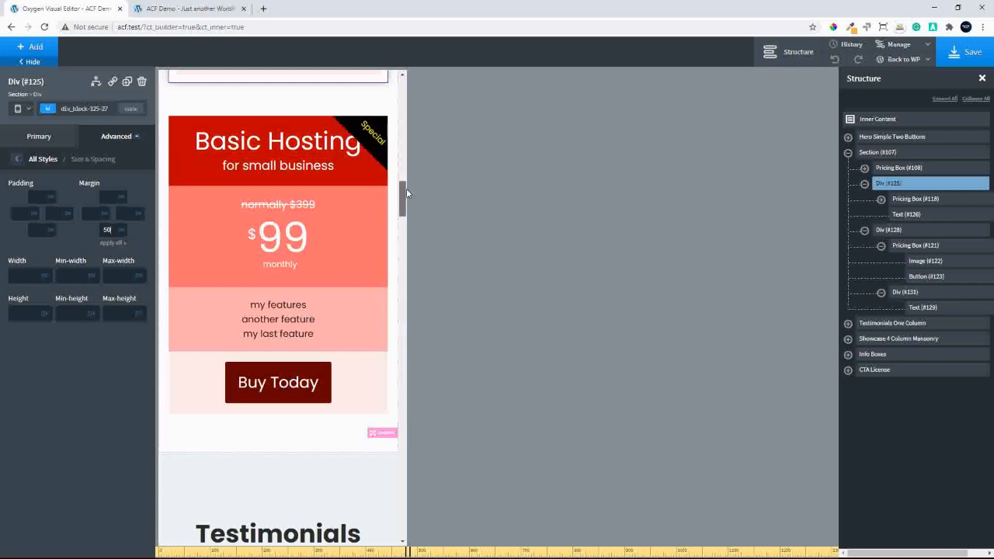
{"action": "left_click_drag", "start_coordinate": [406, 189], "coordinate": [411, 149]}
{"action": "left_click", "coordinate": [345, 95]}
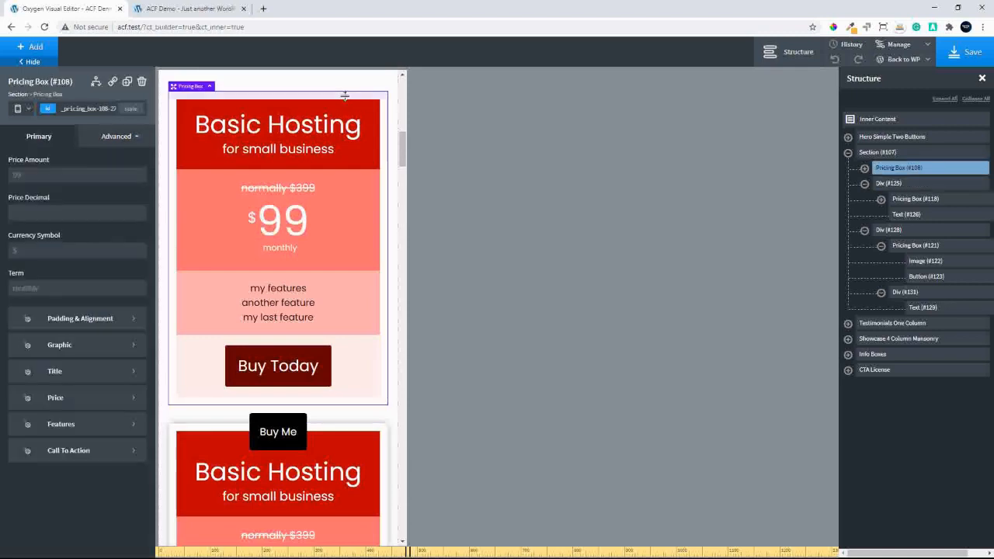
{"action": "left_click", "coordinate": [115, 136]}
{"action": "left_click", "coordinate": [70, 196]}
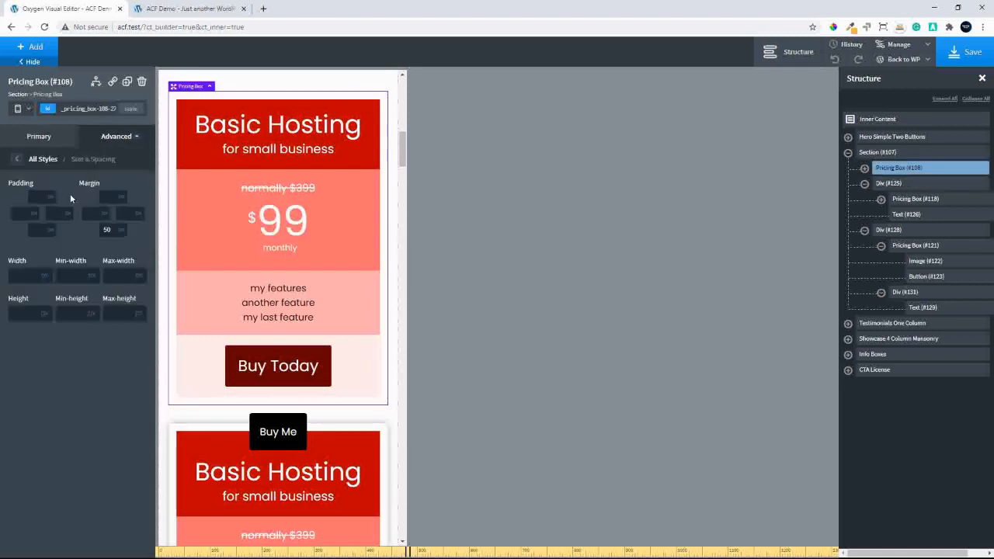
{"action": "left_click", "coordinate": [39, 198]}
{"action": "type", "text": "0"}
{"action": "left_click", "coordinate": [37, 244]}
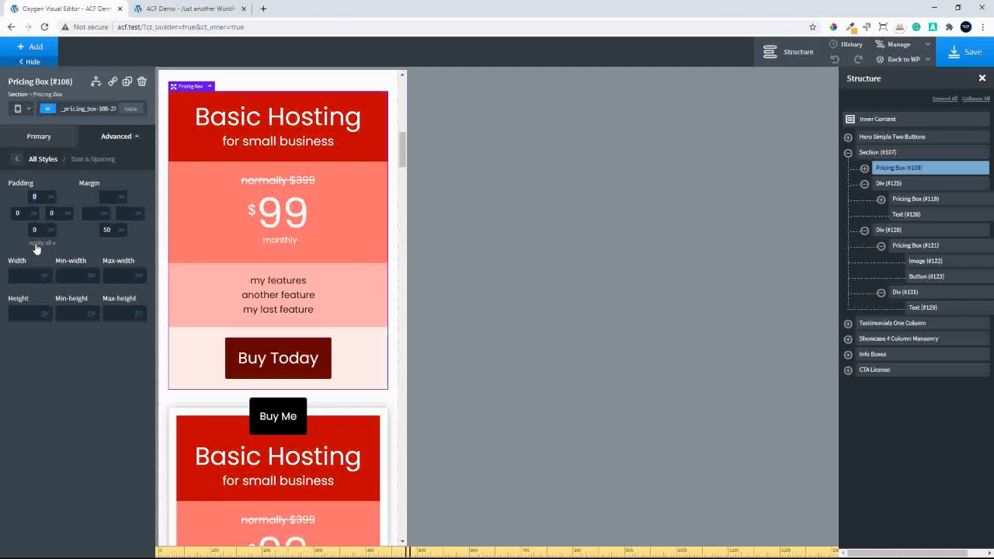
Set the first pricing box's bottom margin to 70 to widen the gap above the "Buy Me" label
{"action": "mouse_move", "coordinate": [403, 146]}
{"action": "left_mouse_down"}
{"action": "mouse_move", "coordinate": [404, 174]}
{"action": "mouse_move", "coordinate": [410, 162]}
{"action": "left_mouse_up"}
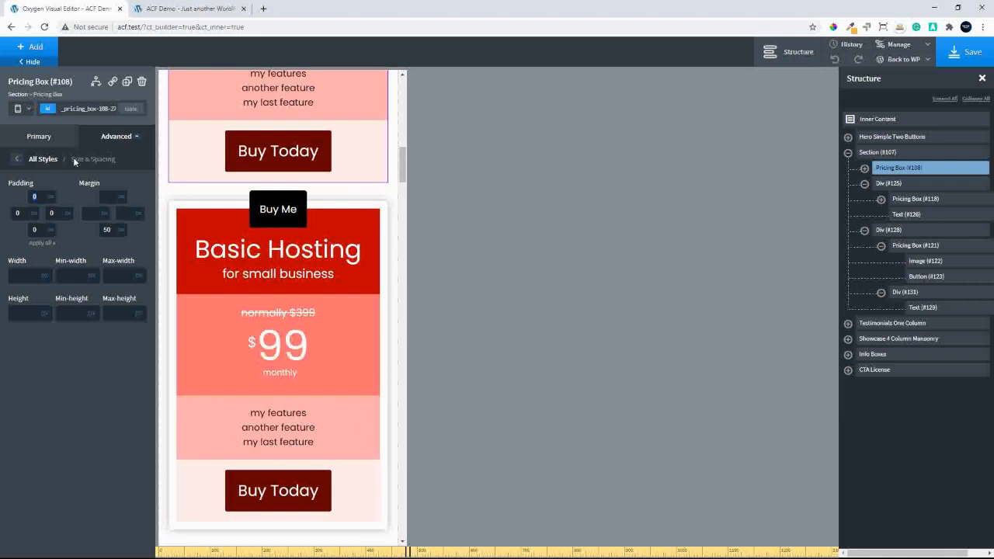
{"action": "left_click", "coordinate": [108, 229]}
{"action": "type", "text": "70"}
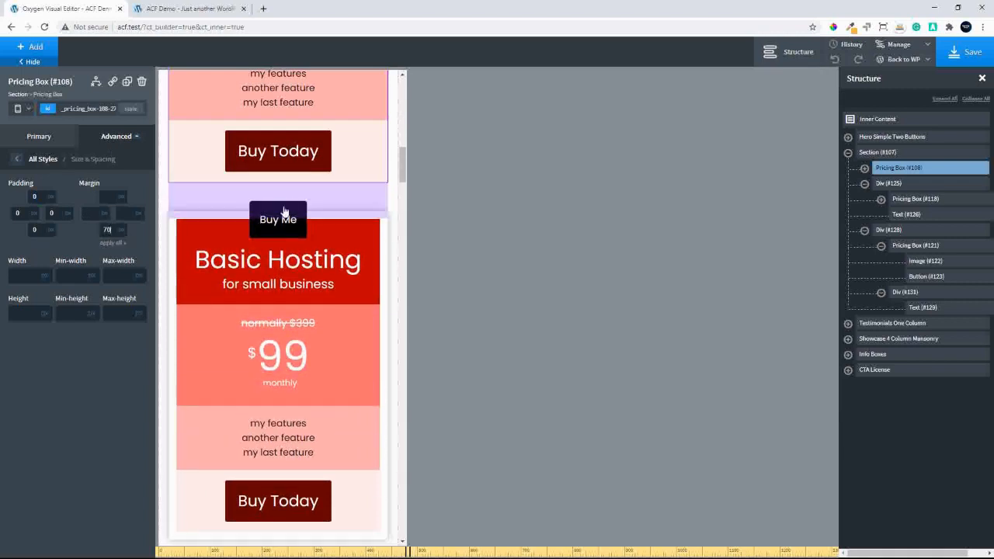
{"action": "left_click_drag", "start_coordinate": [401, 161], "coordinate": [440, 143]}
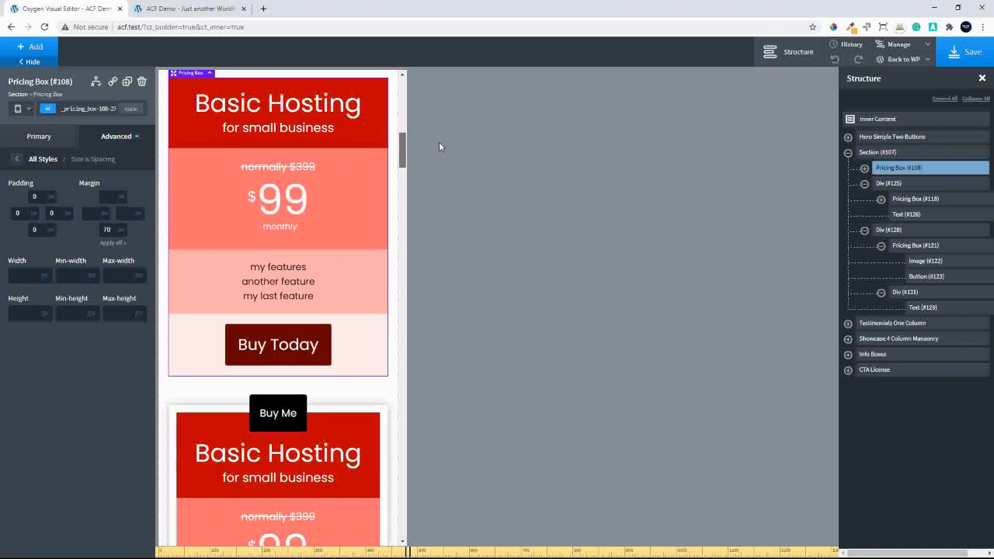
Set the bottom margin of the middle box's div to 50 for the Less than 480px breakpoint
{"action": "left_click", "coordinate": [29, 110]}
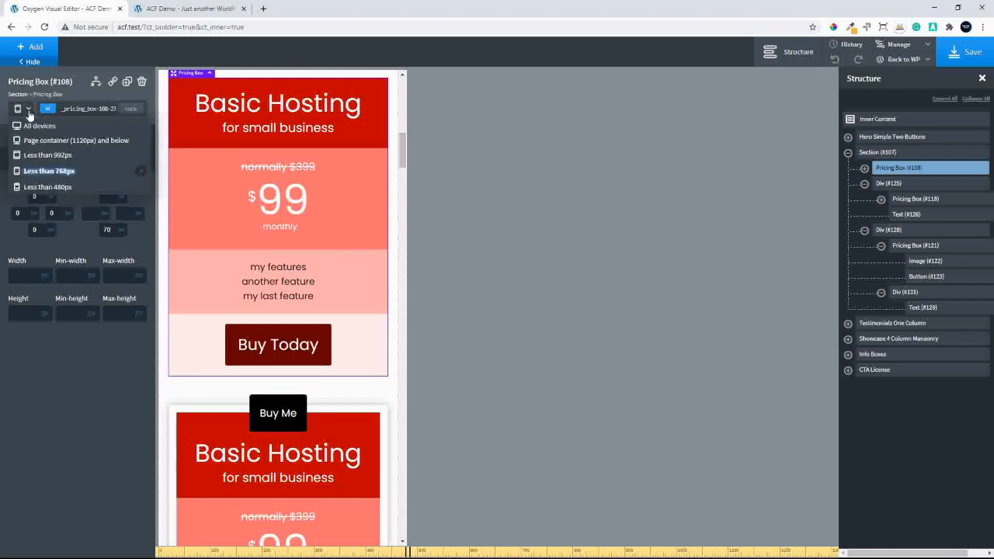
{"action": "left_click", "coordinate": [47, 188]}
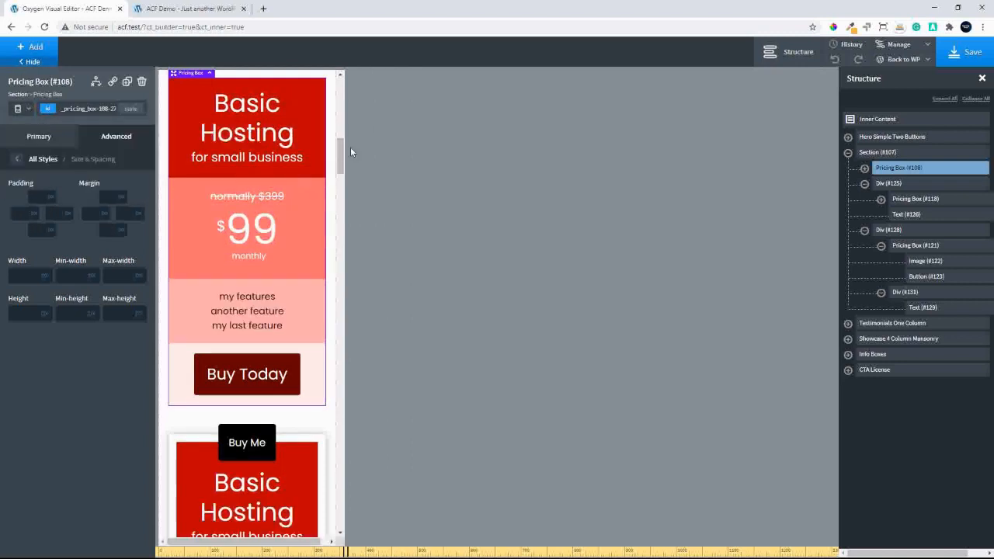
{"action": "left_click_drag", "start_coordinate": [340, 157], "coordinate": [368, 209]}
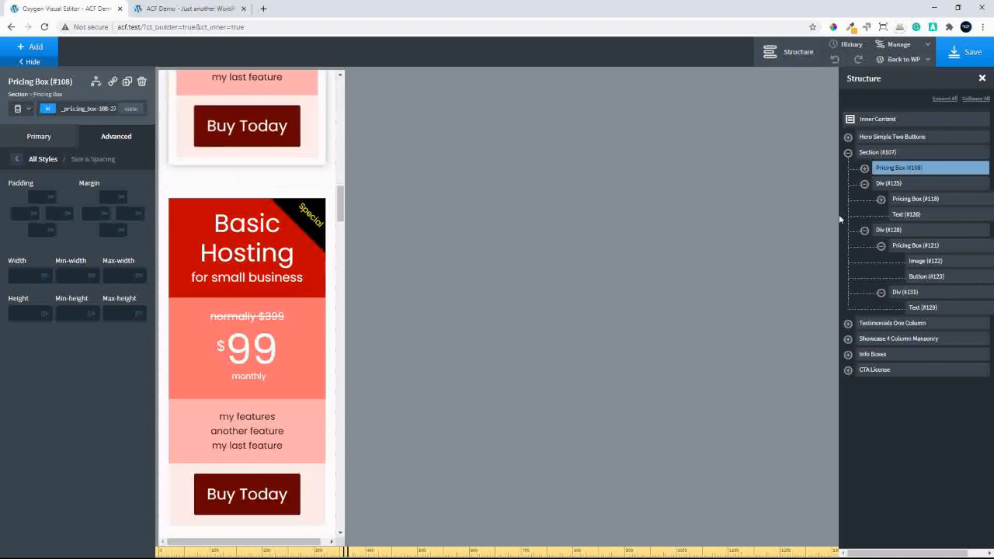
{"action": "left_click", "coordinate": [908, 183]}
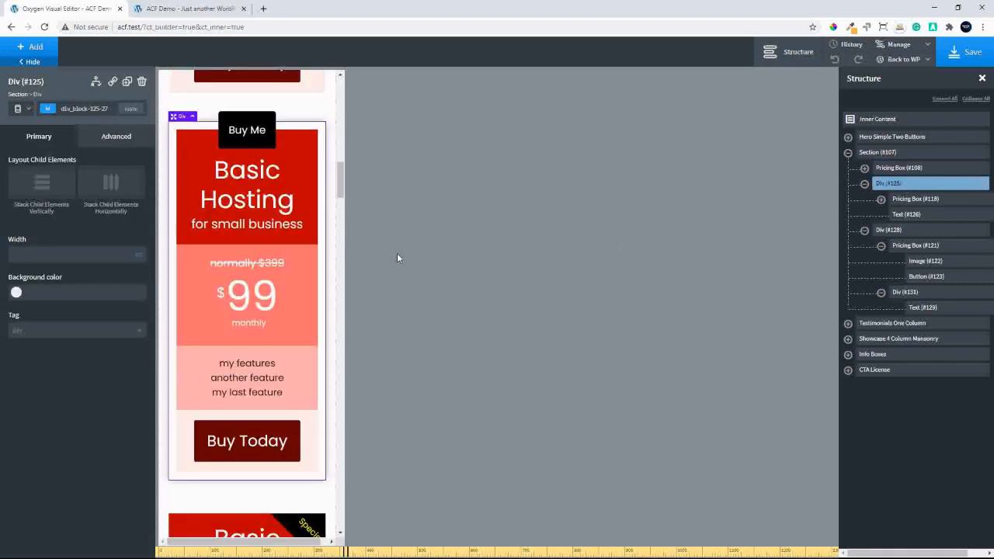
{"action": "left_click", "coordinate": [123, 138]}
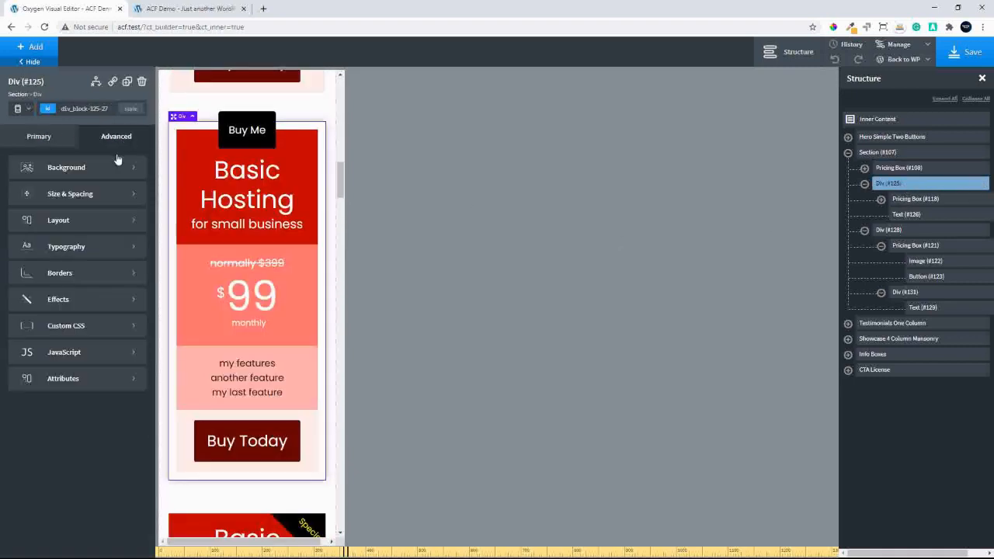
{"action": "left_click", "coordinate": [106, 194]}
{"action": "left_click", "coordinate": [118, 231]}
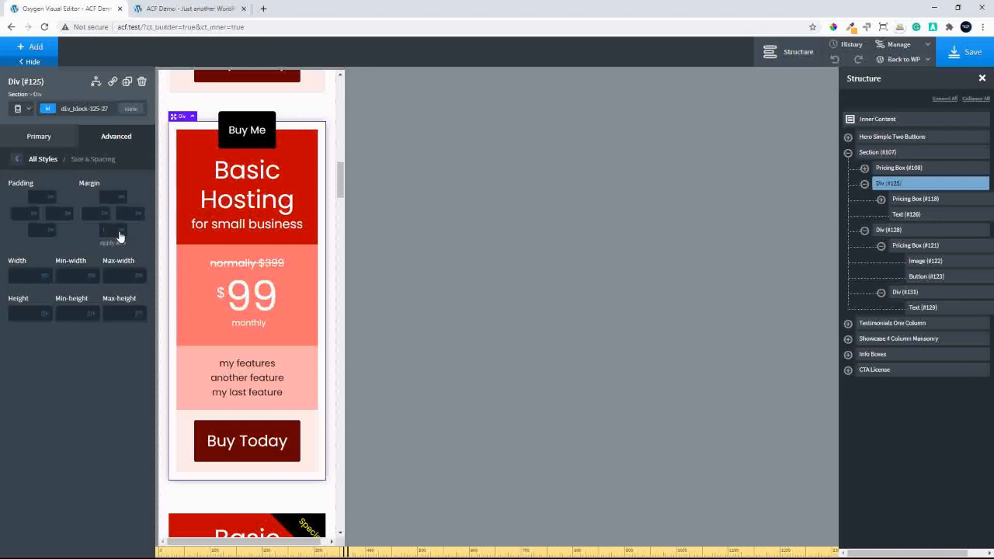
{"action": "type", "text": "50"}
Compare the pricing boxes' layout for All devices with the Less than 480px breakpoint
{"action": "left_click", "coordinate": [23, 110]}
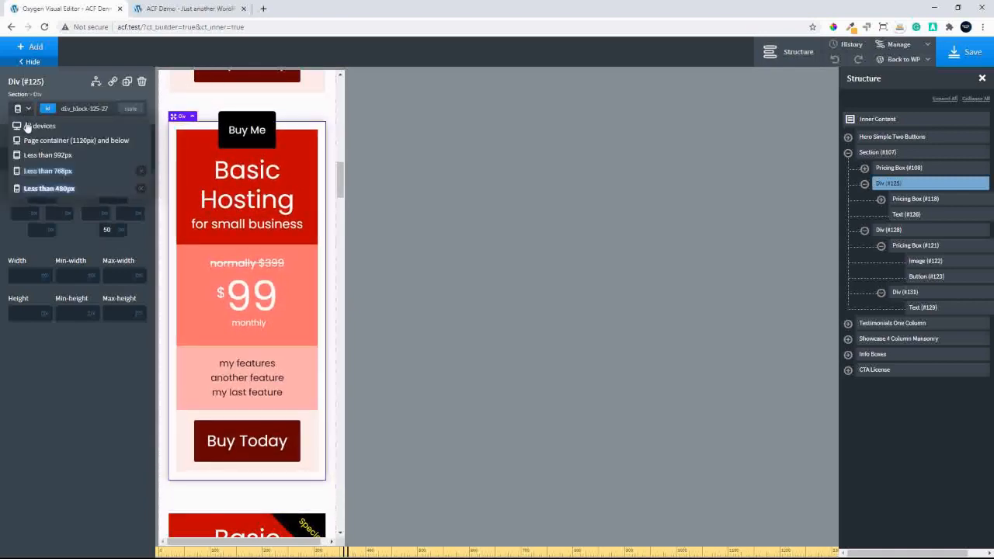
{"action": "left_click", "coordinate": [27, 125]}
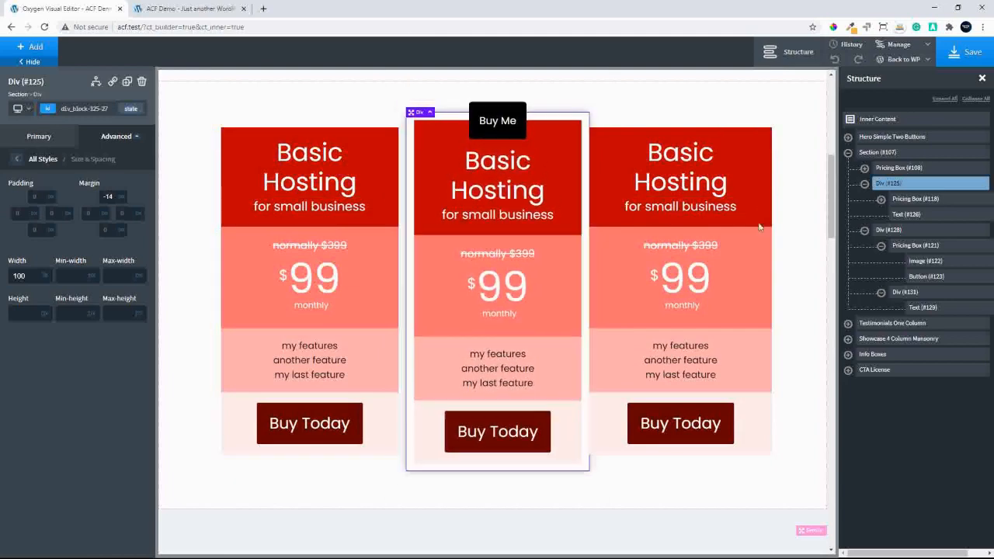
{"action": "left_click", "coordinate": [28, 111]}
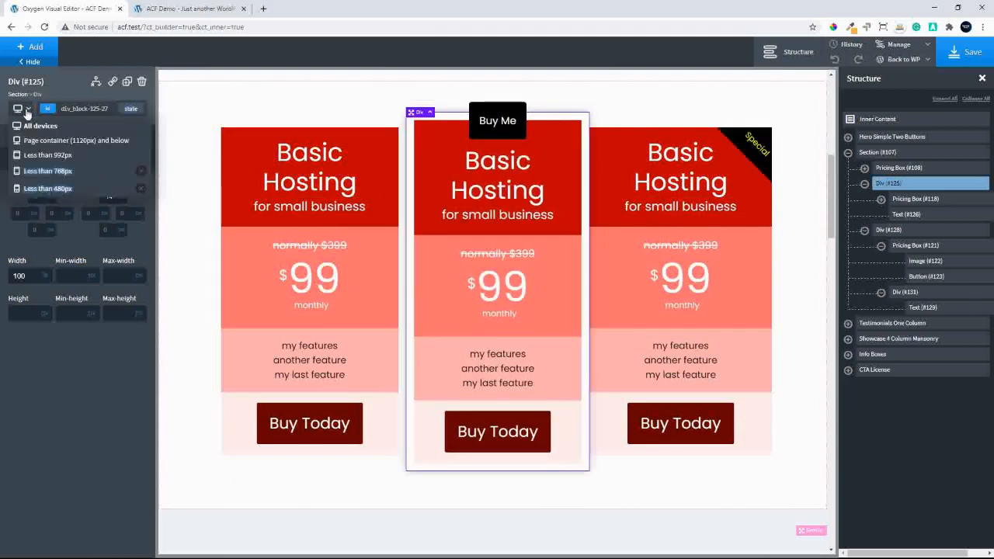
{"action": "left_click", "coordinate": [46, 188]}
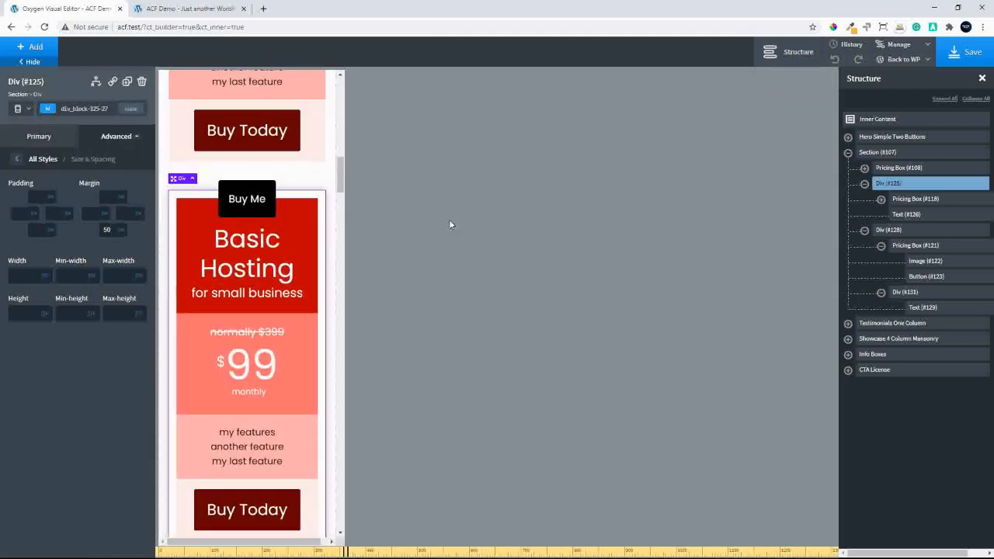
{"action": "left_click_drag", "start_coordinate": [340, 173], "coordinate": [347, 145]}
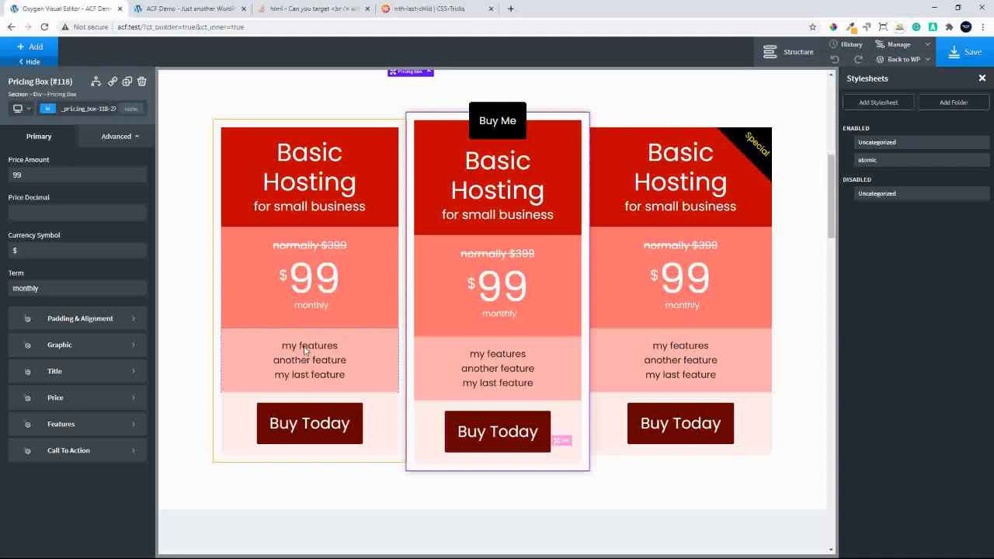
Inspect the br element between the first box's features on the reloaded front-end site, and return to the Oxygen editor
{"action": "left_click", "coordinate": [183, 8]}
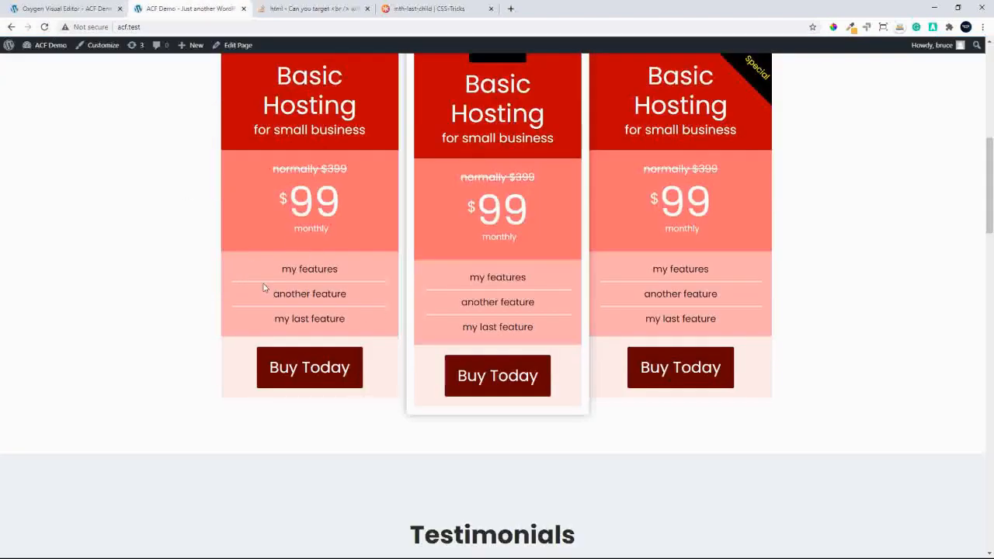
{"action": "left_click", "coordinate": [46, 29]}
{"action": "right_click", "coordinate": [318, 269]}
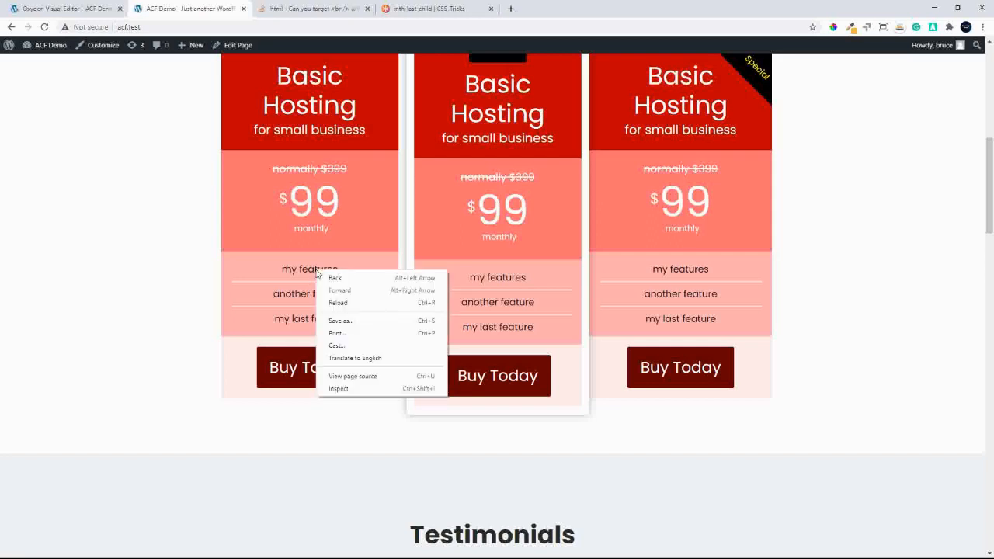
{"action": "left_click", "coordinate": [359, 387]}
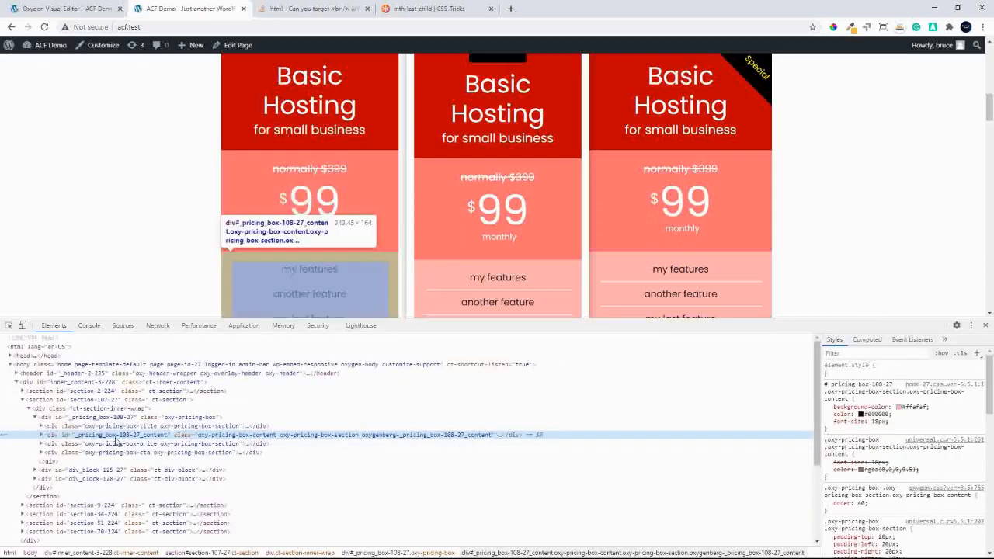
{"action": "left_click", "coordinate": [41, 436]}
{"action": "left_click", "coordinate": [64, 462]}
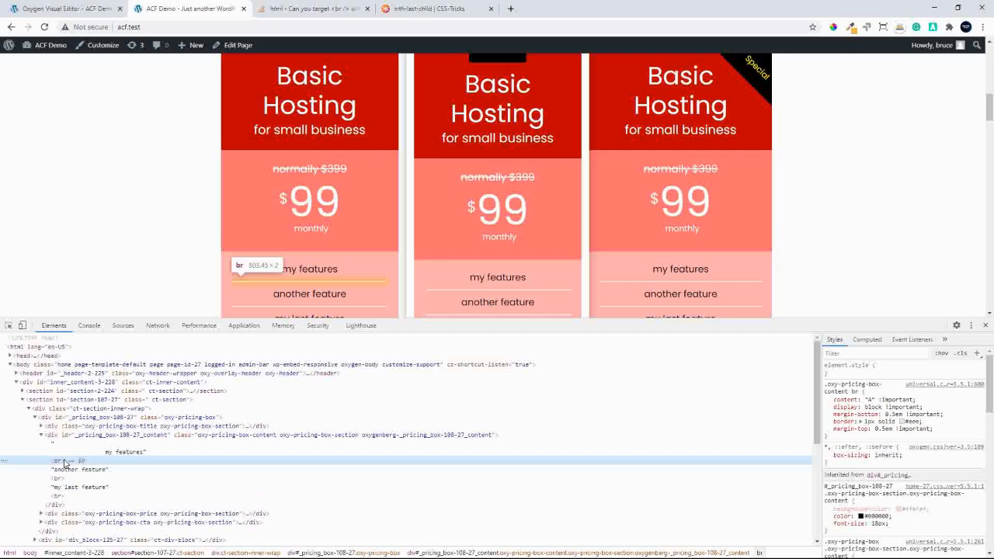
{"action": "left_click", "coordinate": [986, 324]}
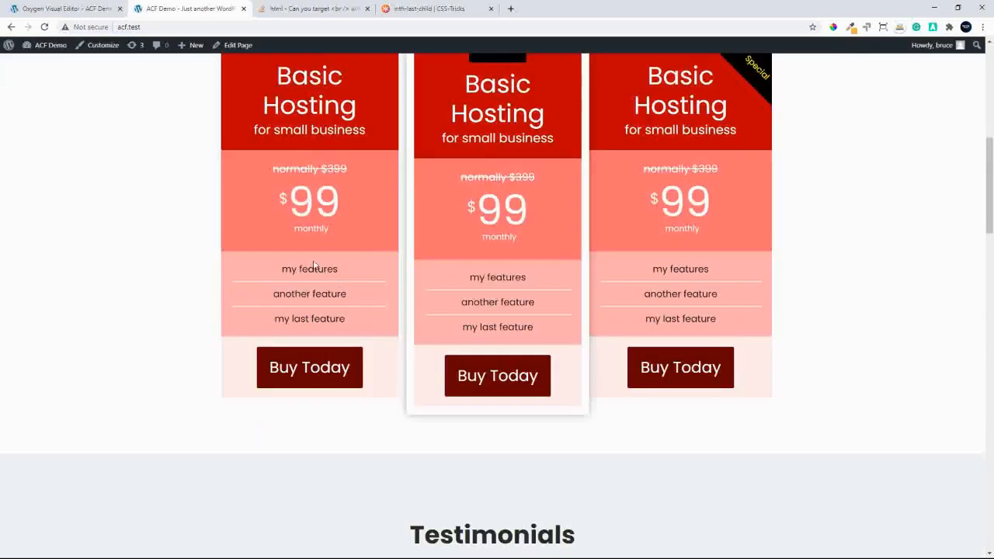
{"action": "left_click", "coordinate": [59, 10]}
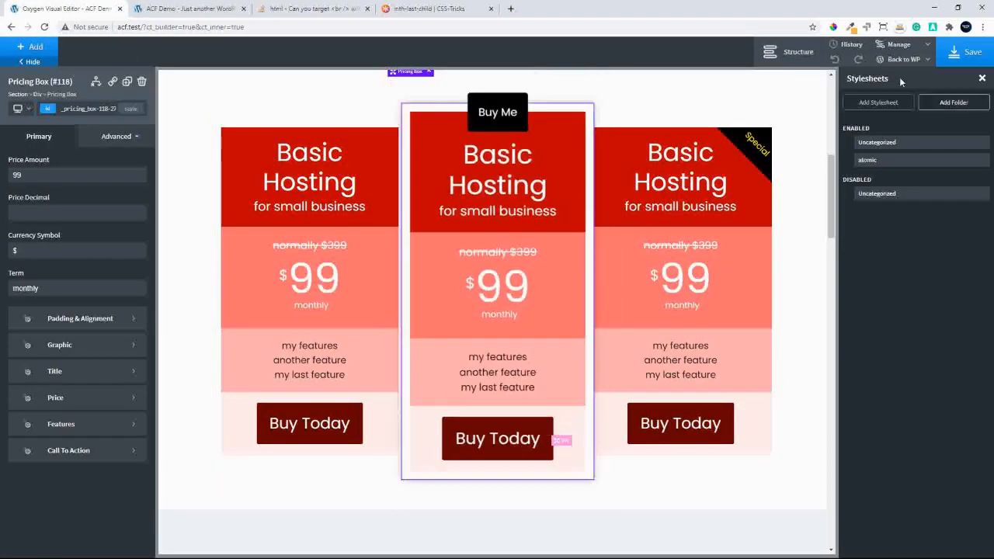
Add a new stylesheet named pricing-blocks
{"action": "left_click", "coordinate": [900, 46]}
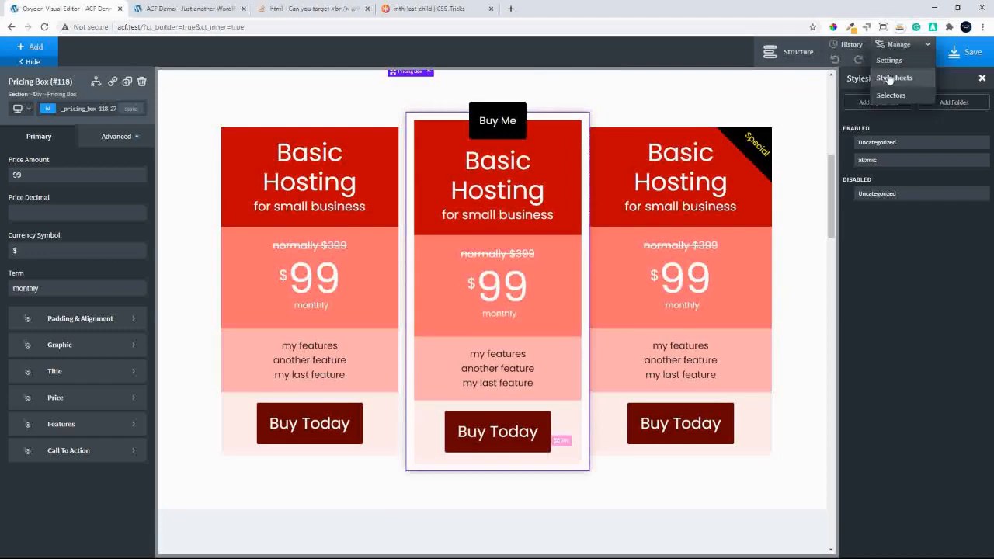
{"action": "left_click", "coordinate": [888, 79]}
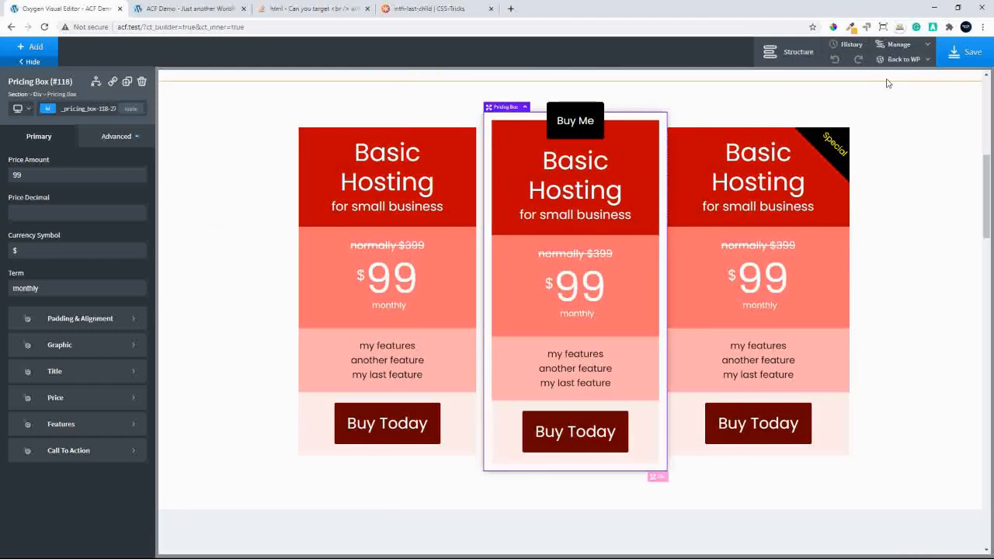
{"action": "left_click", "coordinate": [901, 45]}
{"action": "left_click", "coordinate": [887, 79]}
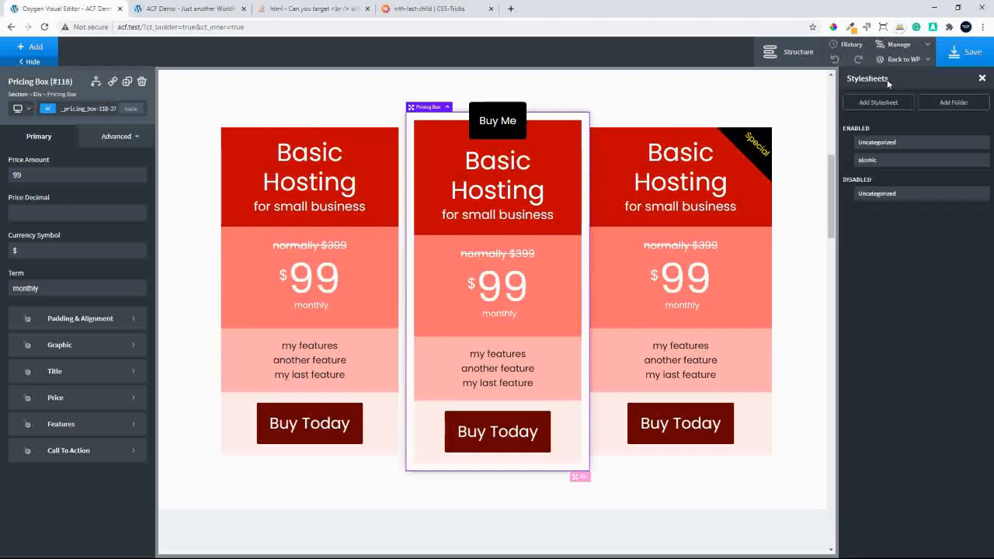
{"action": "left_click", "coordinate": [878, 104]}
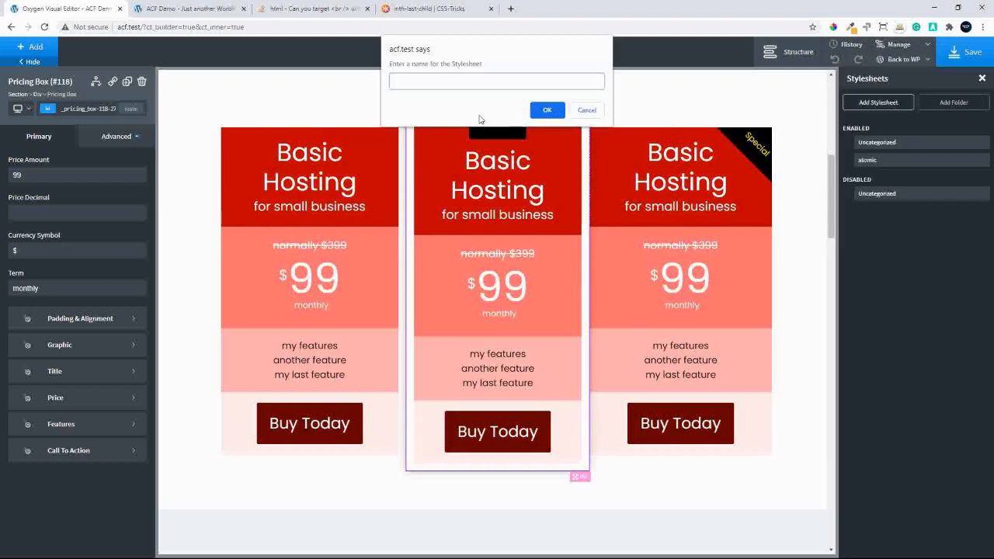
{"action": "type", "text": "pricing-blocks"}
{"action": "left_click", "coordinate": [545, 109]}
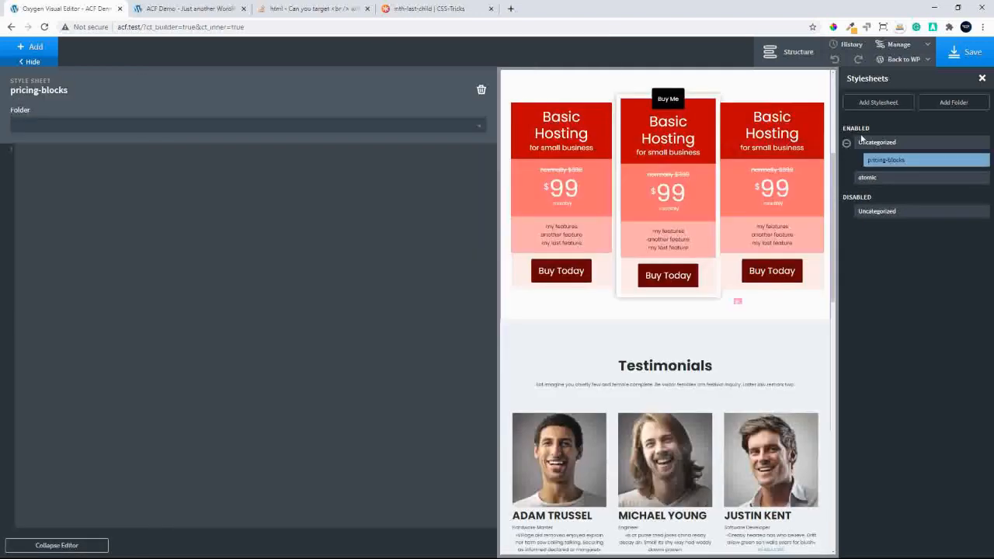
Paste the divider-line CSS rules for .oxy-pricing-box-content br and br:nth-last-child(1) into the pricing-blocks stylesheet
{"action": "left_click", "coordinate": [79, 171]}
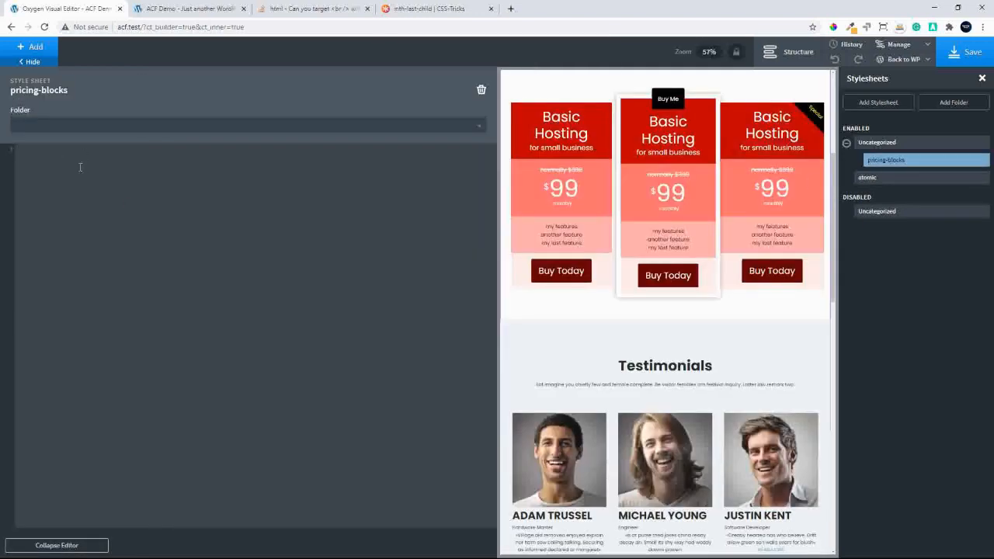
{"action": "type", "text": ".oxy-pricing-box-content br:nth-last-child(1) {     display: none !important; } .oxy-pricing-box-content br {     content: \"A\" !important;     display: block !important;     margin-bottom: 0.5em !important;     border: 1px solid #000000;     margin-top: 0.5em !important; }"}
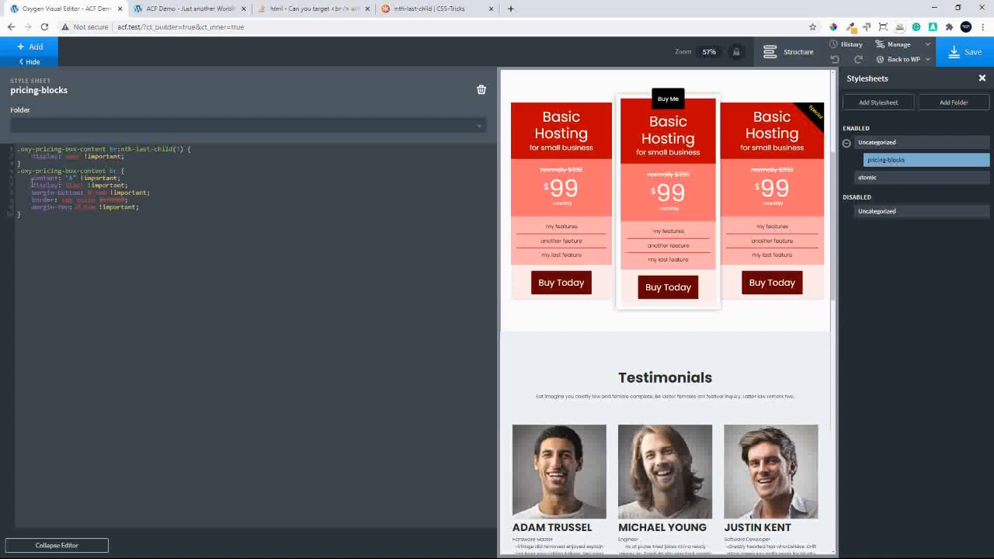
{"action": "left_click_drag", "start_coordinate": [26, 177], "coordinate": [158, 206]}
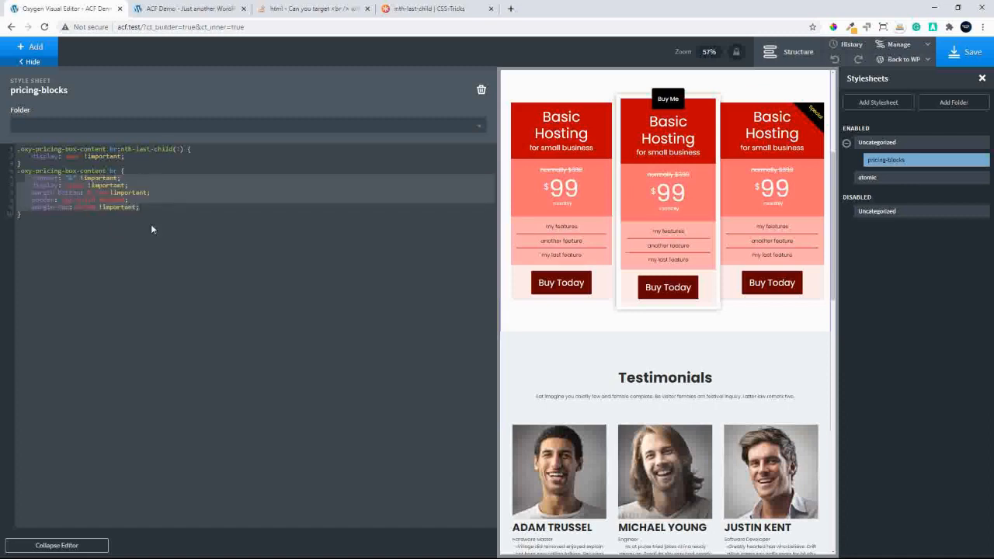
{"action": "left_click", "coordinate": [211, 251]}
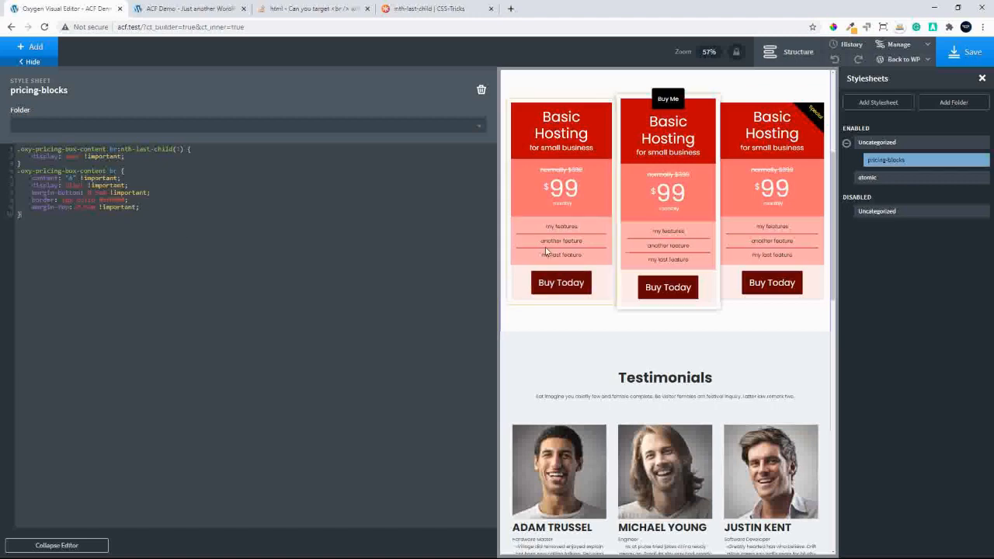
Save the page and reload the front-end site to check the divider lines between the features
{"action": "left_click", "coordinate": [969, 56]}
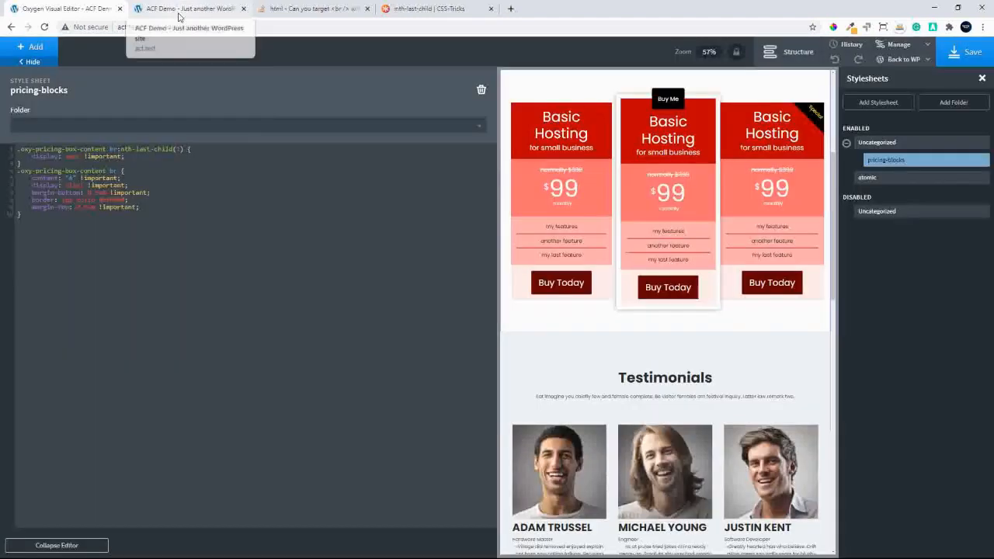
{"action": "left_click", "coordinate": [179, 17]}
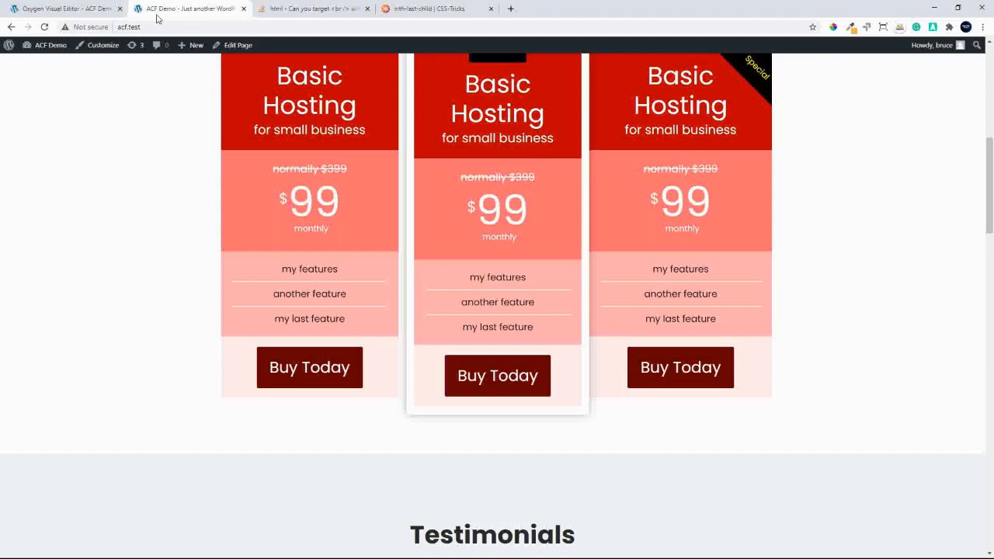
{"action": "left_click", "coordinate": [44, 26]}
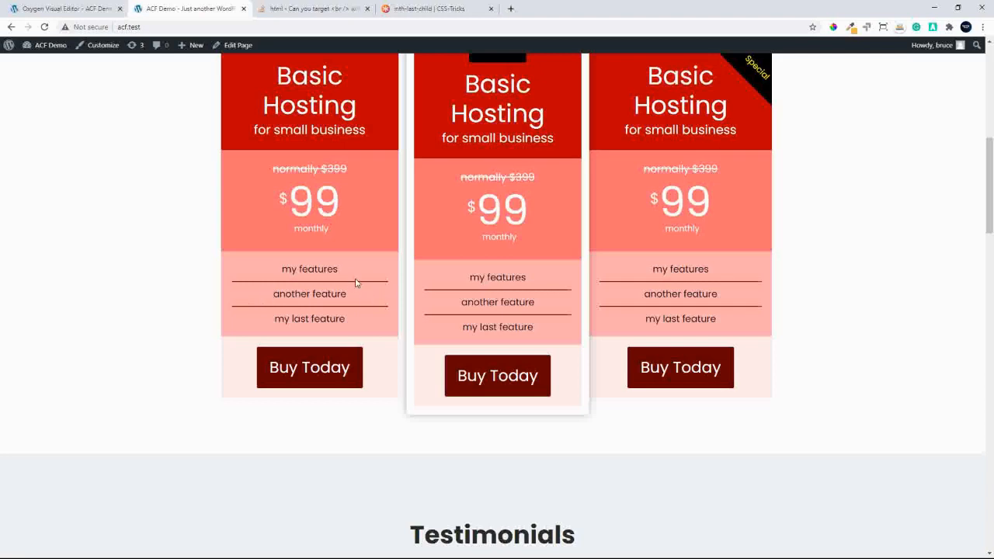
Return to the Oxygen editor and set the first pricing box's currency symbol typography to line height 1 and font size 30 px
{"action": "left_click", "coordinate": [60, 9]}
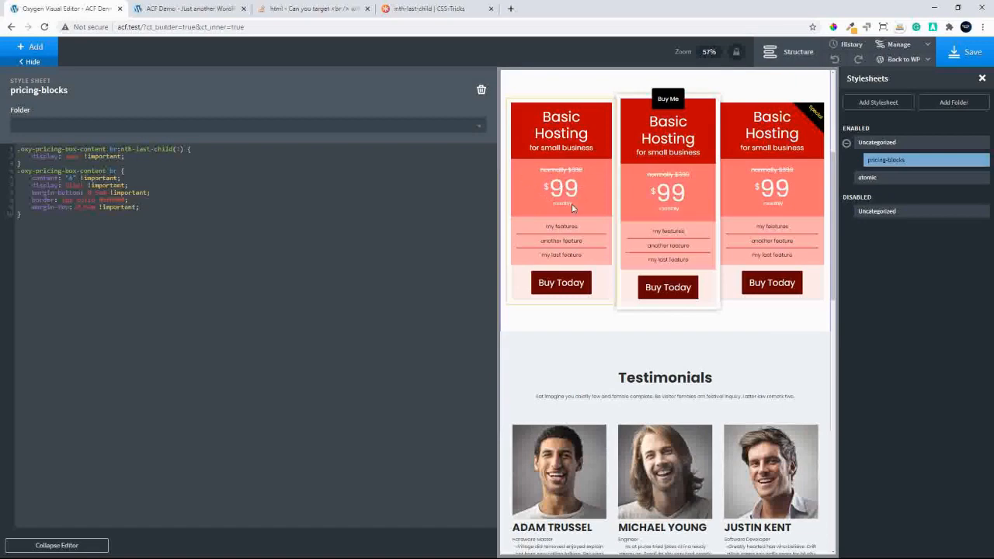
{"action": "left_click", "coordinate": [800, 55]}
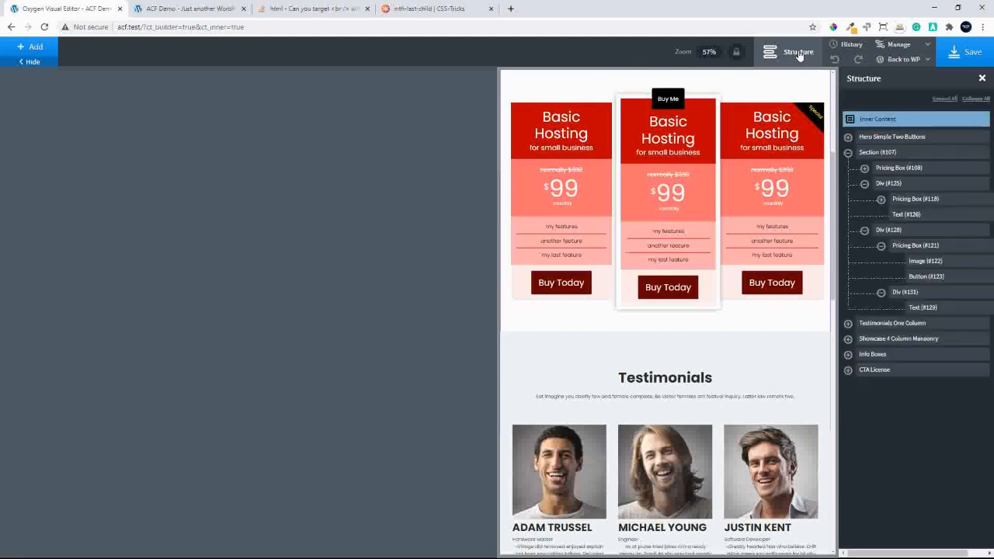
{"action": "left_click", "coordinate": [570, 169]}
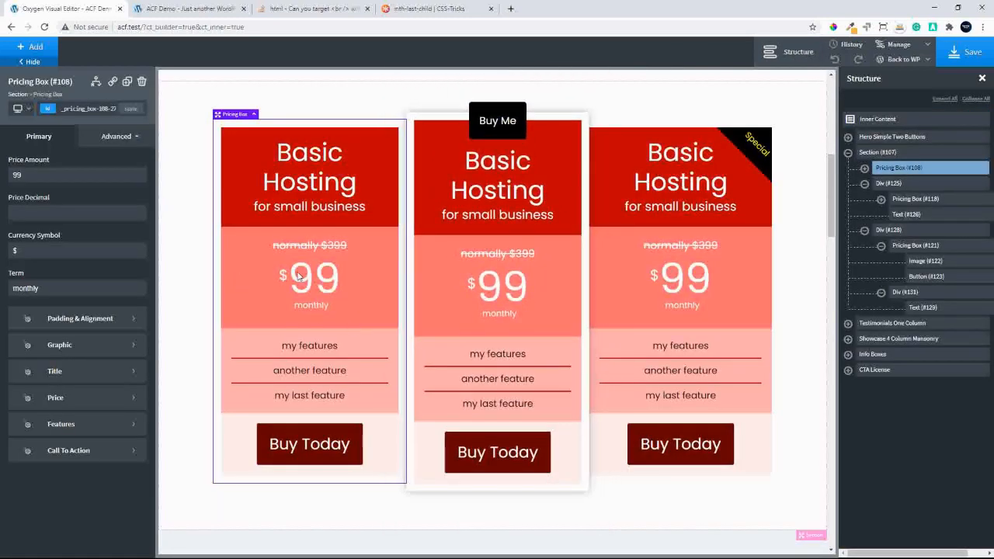
{"action": "left_click", "coordinate": [98, 402]}
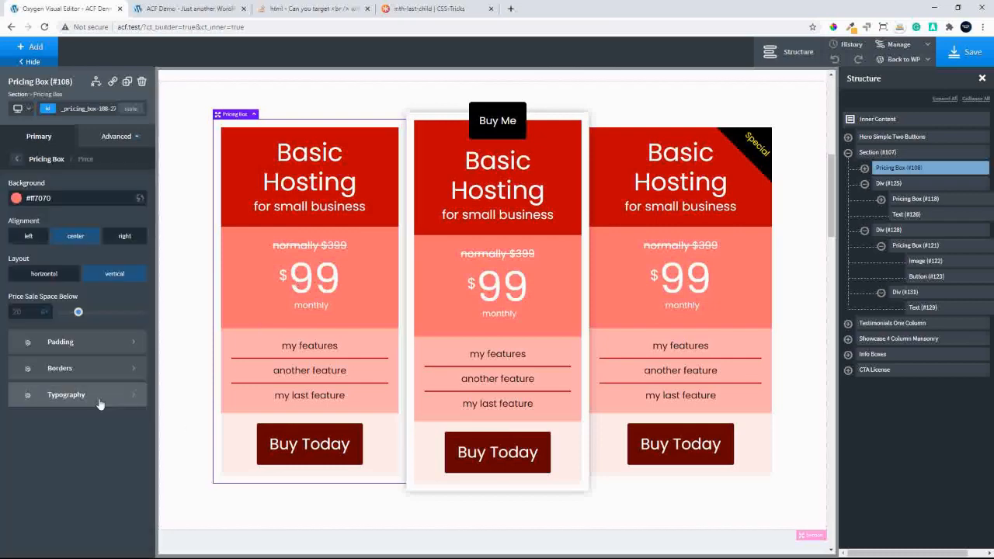
{"action": "left_click", "coordinate": [99, 400]}
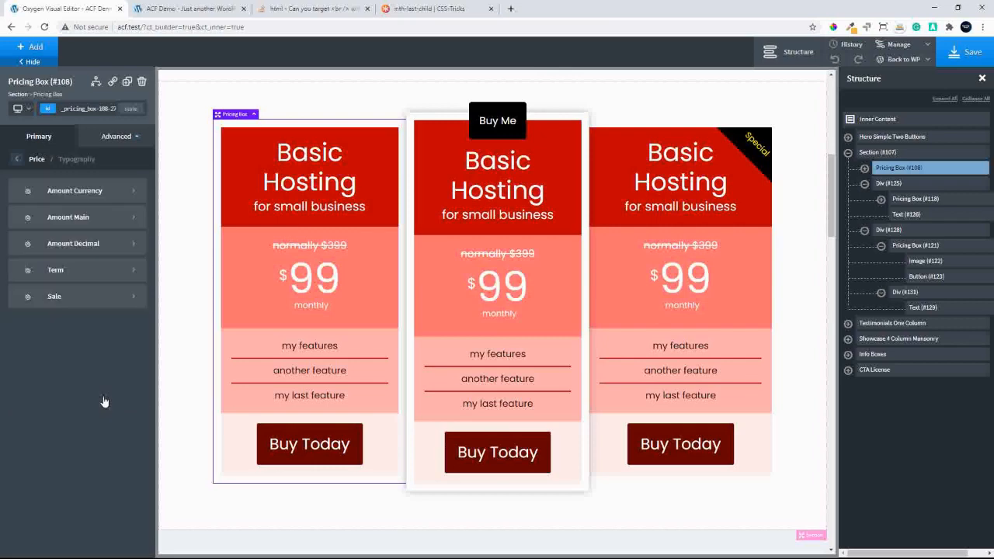
{"action": "left_click", "coordinate": [62, 191]}
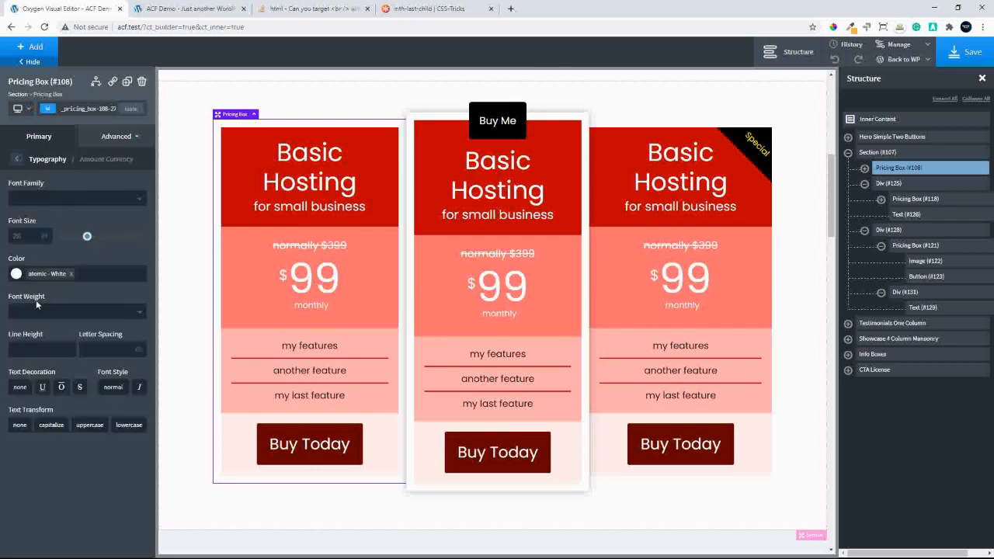
{"action": "left_click", "coordinate": [31, 349]}
{"action": "type", "text": "1"}
{"action": "left_click", "coordinate": [26, 236]}
{"action": "type", "text": "30"}
{"action": "left_click", "coordinate": [18, 160]}
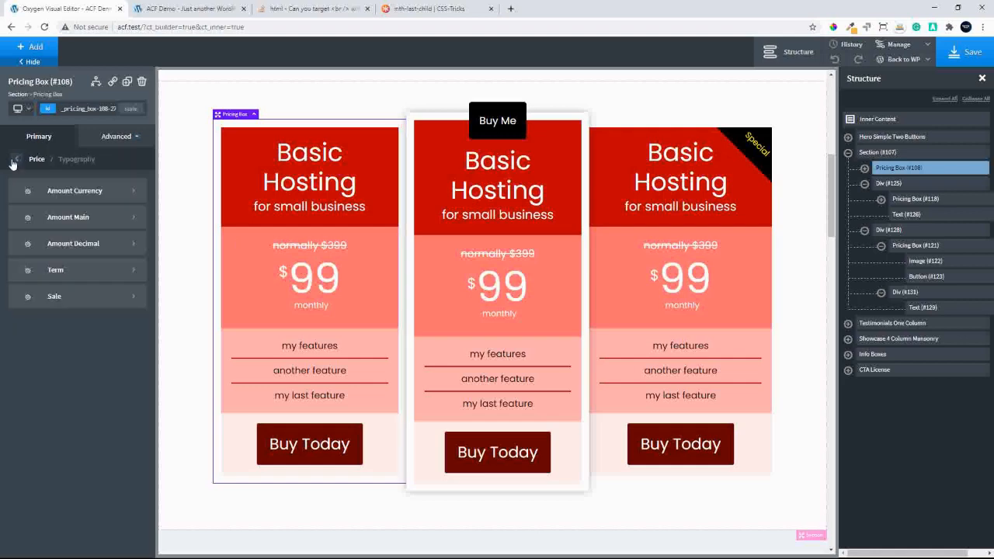
Set the first pricing box's main price amount to line height 1 and font size 50 px
{"action": "left_click", "coordinate": [78, 218]}
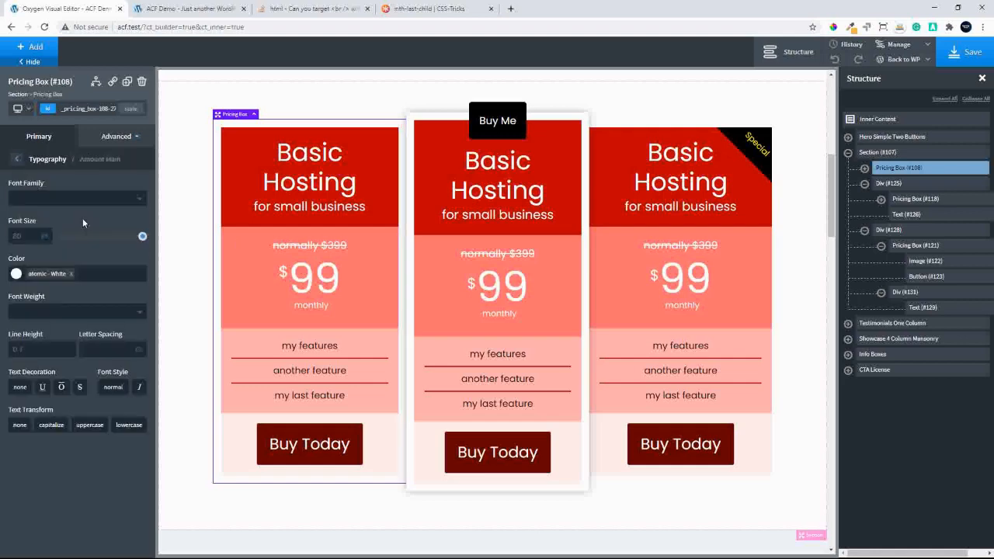
{"action": "left_click", "coordinate": [34, 242]}
{"action": "type", "text": "30"}
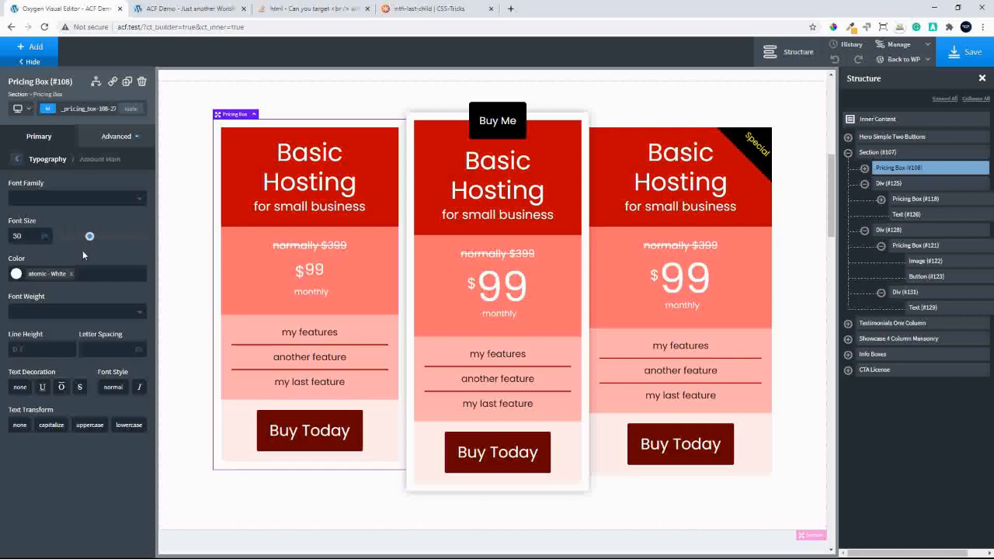
{"action": "double_click", "coordinate": [34, 352]}
{"action": "type", "text": "1"}
{"action": "double_click", "coordinate": [31, 238]}
{"action": "type", "text": "50"}
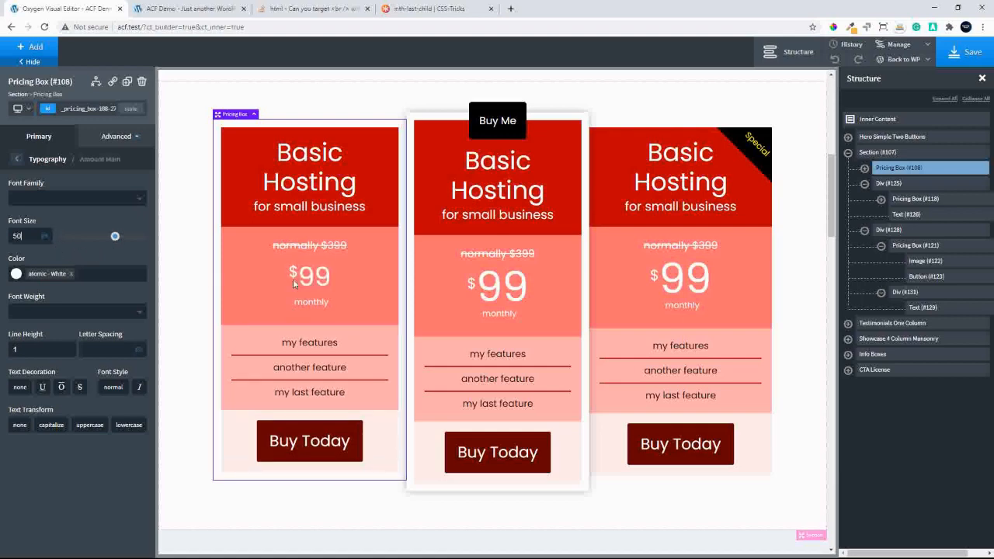
{"action": "left_click", "coordinate": [17, 159]}
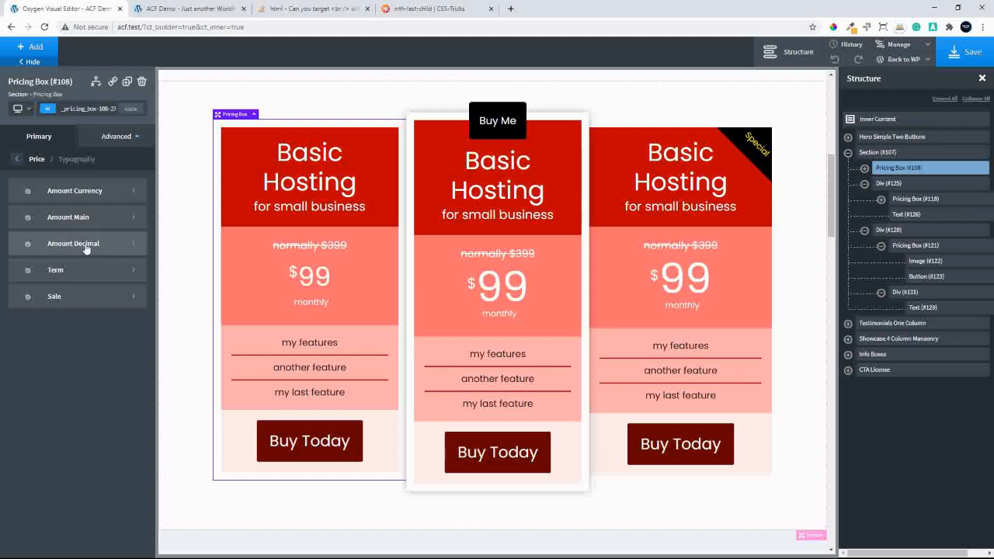
Set the first pricing box's currency symbol to font size 50 px and give it the dark red colour #720000
{"action": "left_click", "coordinate": [87, 195]}
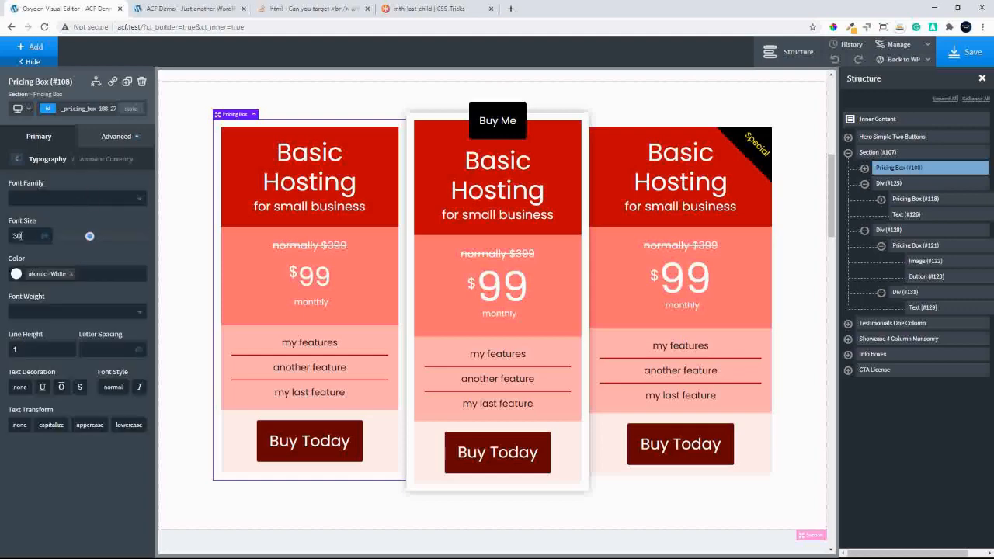
{"action": "double_click", "coordinate": [25, 236]}
{"action": "type", "text": "50"}
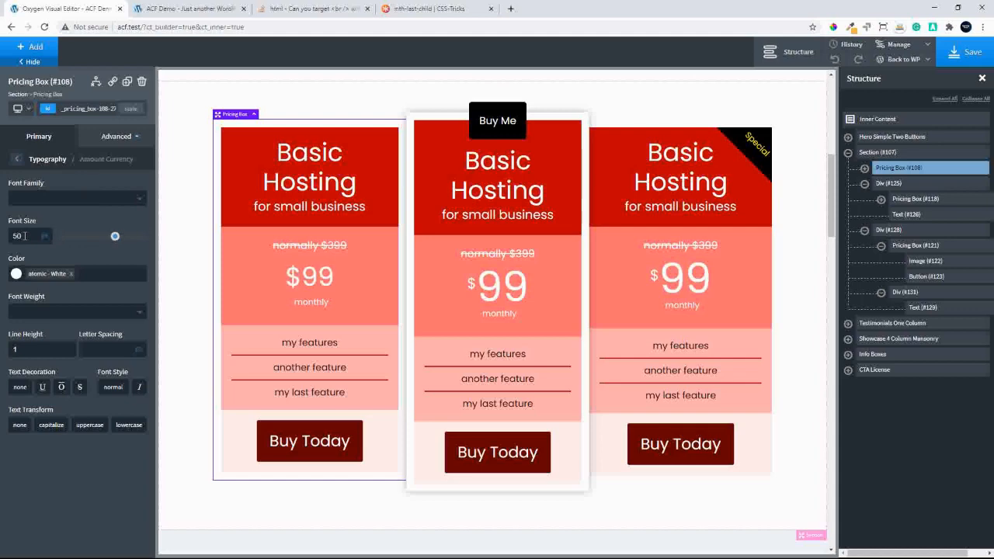
{"action": "left_click", "coordinate": [16, 276]}
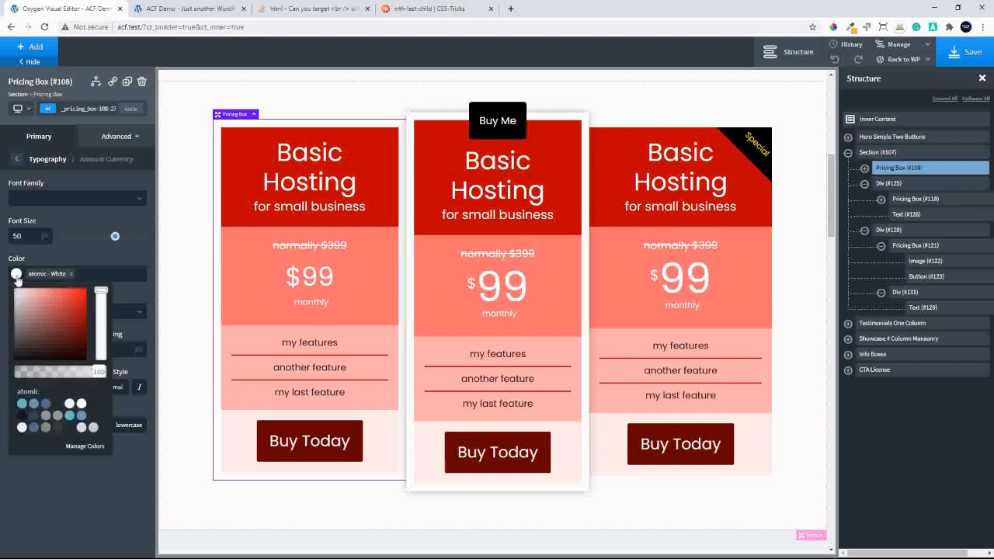
{"action": "left_click", "coordinate": [85, 309]}
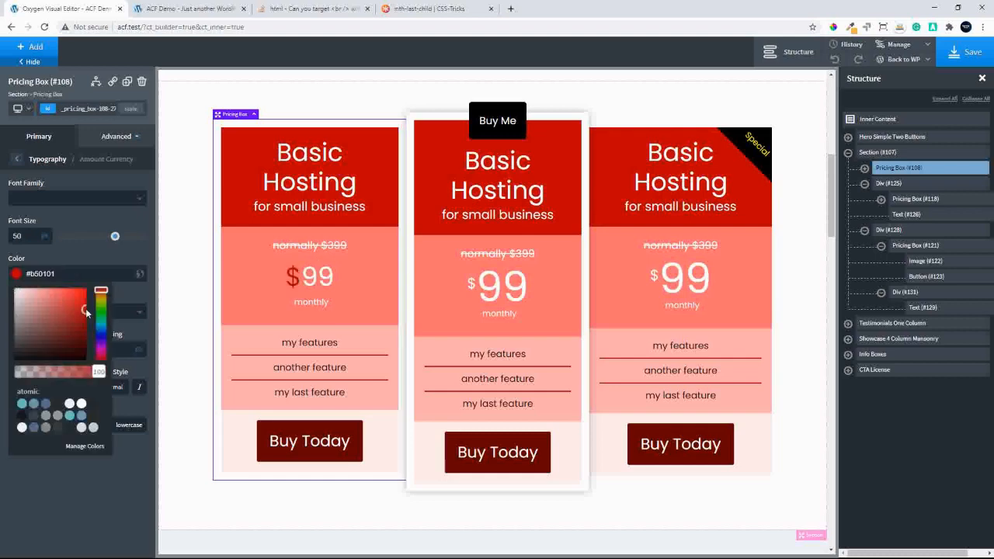
{"action": "left_click_drag", "start_coordinate": [85, 309], "coordinate": [80, 286]}
{"action": "left_click", "coordinate": [99, 288]}
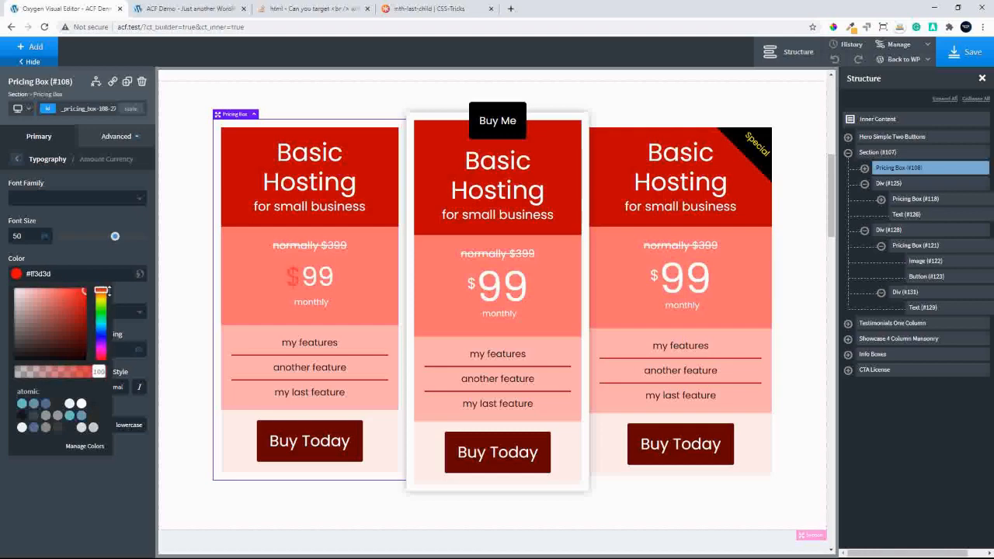
{"action": "left_click_drag", "start_coordinate": [86, 345], "coordinate": [112, 328]}
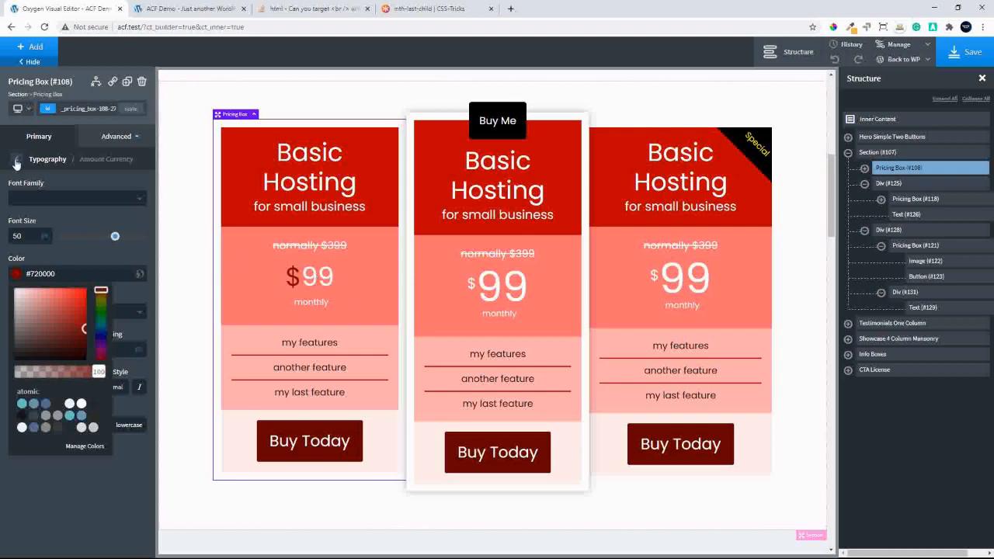
Enter ", 50" as the price decimal of the first pricing box
{"action": "left_click", "coordinate": [41, 142]}
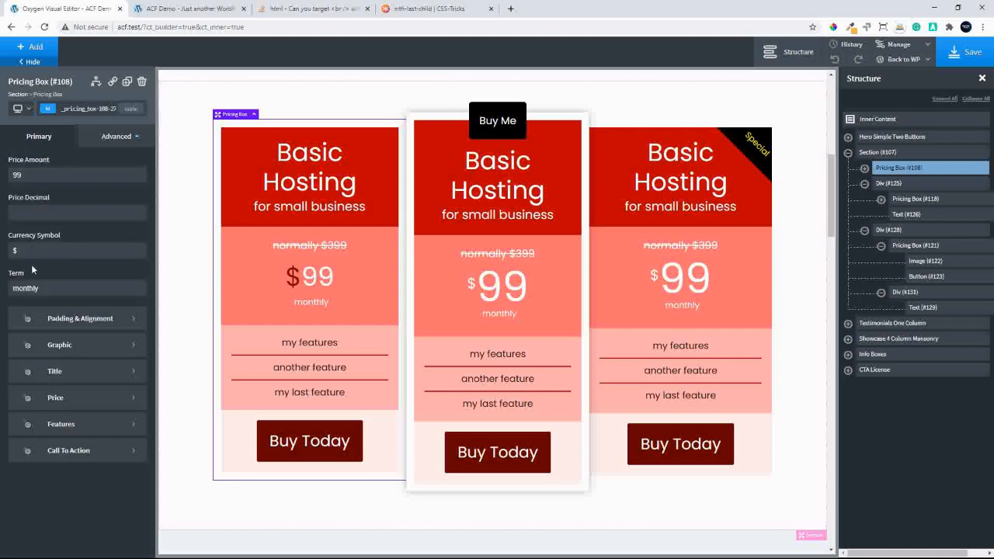
{"action": "left_click", "coordinate": [34, 214]}
{"action": "type", "text": "50"}
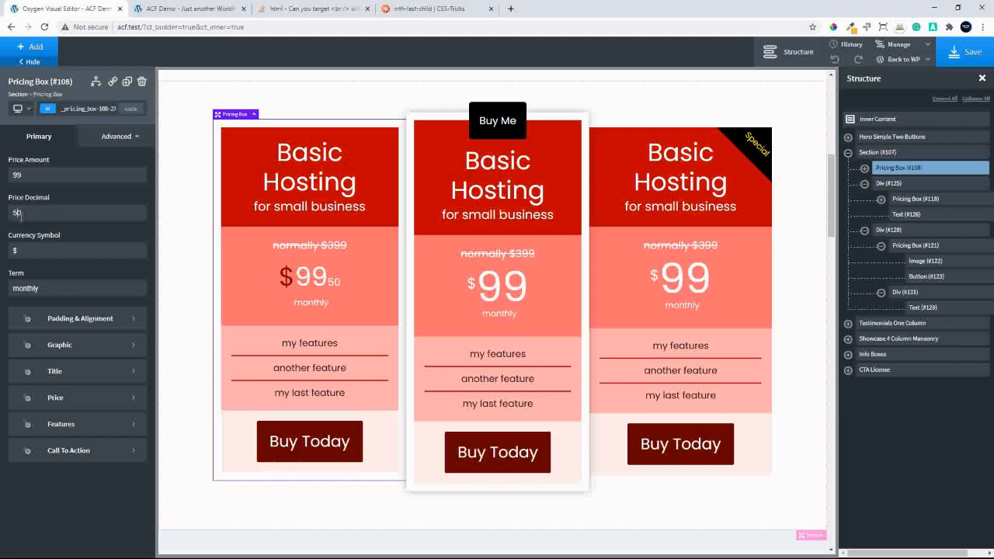
{"action": "type", "text": ","}
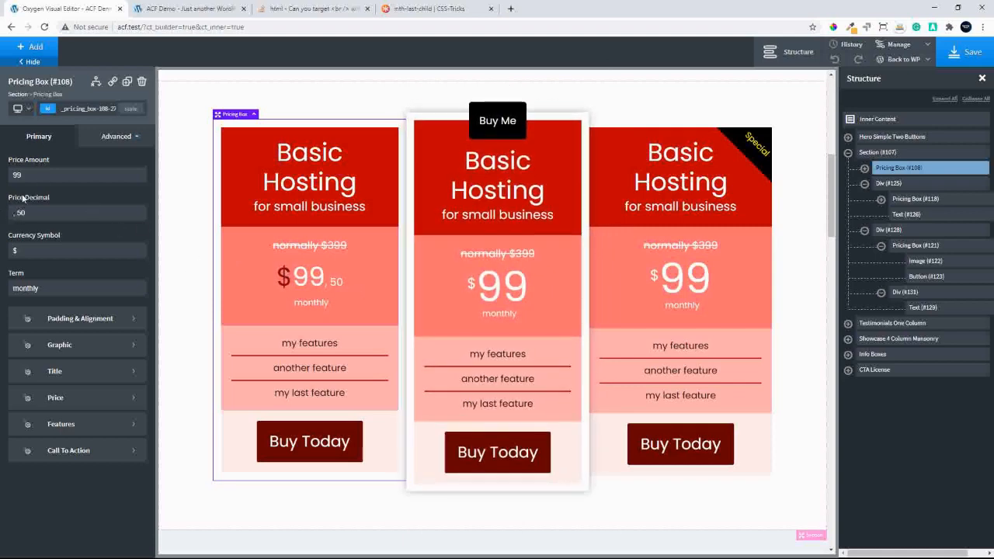
Set the first pricing box's decimal amount typography to font size 50 px and line height 1
{"action": "left_click", "coordinate": [69, 403]}
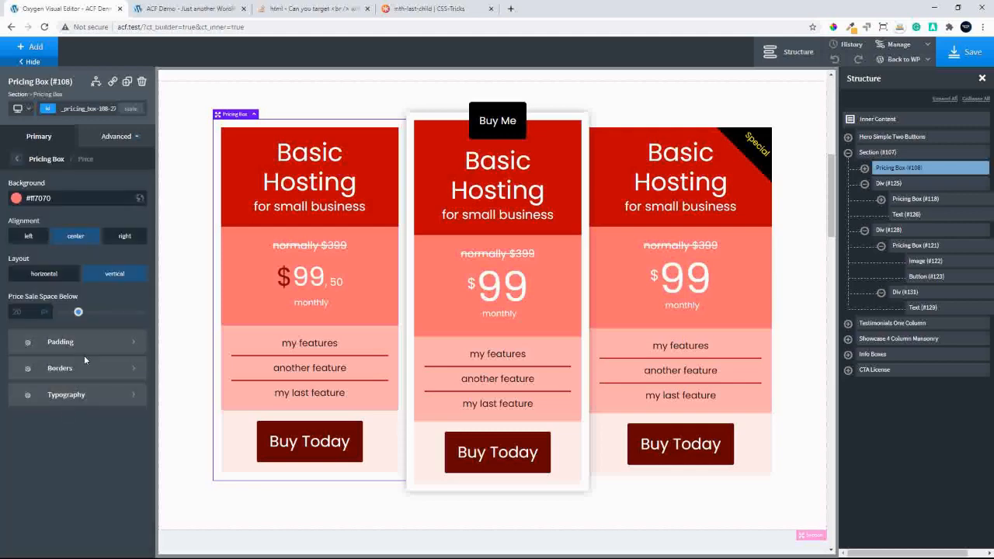
{"action": "left_click", "coordinate": [66, 394]}
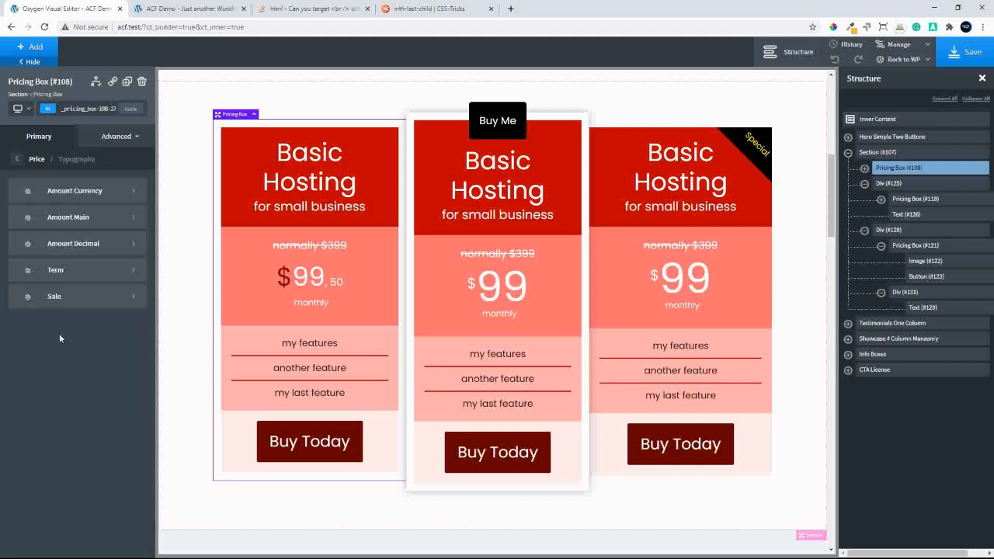
{"action": "left_click", "coordinate": [73, 246]}
{"action": "double_click", "coordinate": [26, 237]}
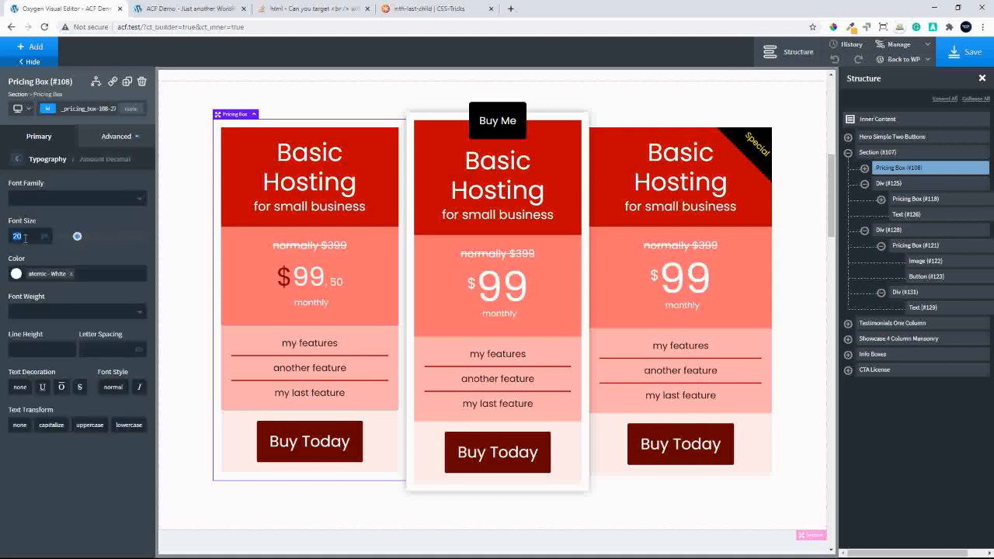
{"action": "type", "text": "50"}
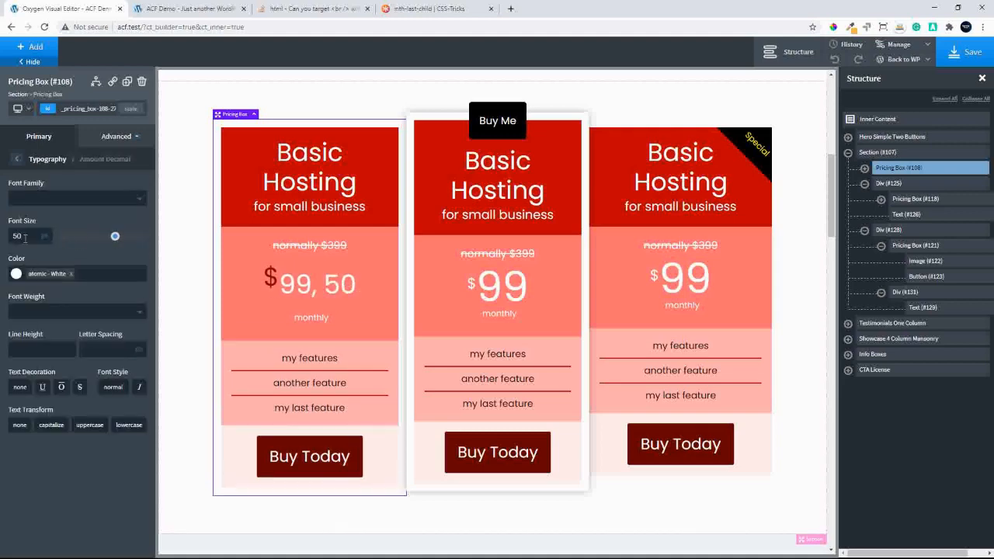
{"action": "left_click", "coordinate": [25, 351]}
{"action": "type", "text": "1"}
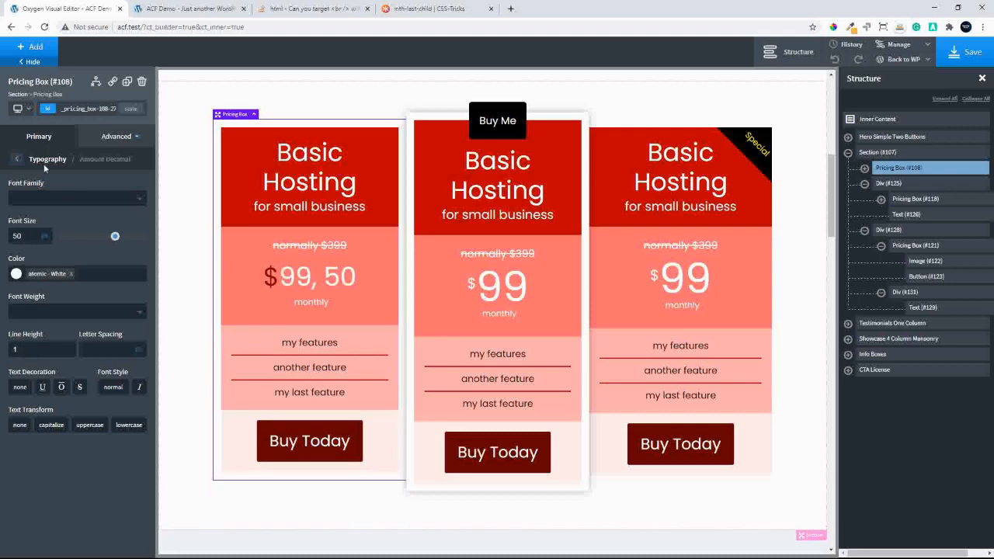
Correct the first box's price decimal to ",50" without a space and set the decimal amount's font size to 30 px
{"action": "left_click", "coordinate": [36, 139]}
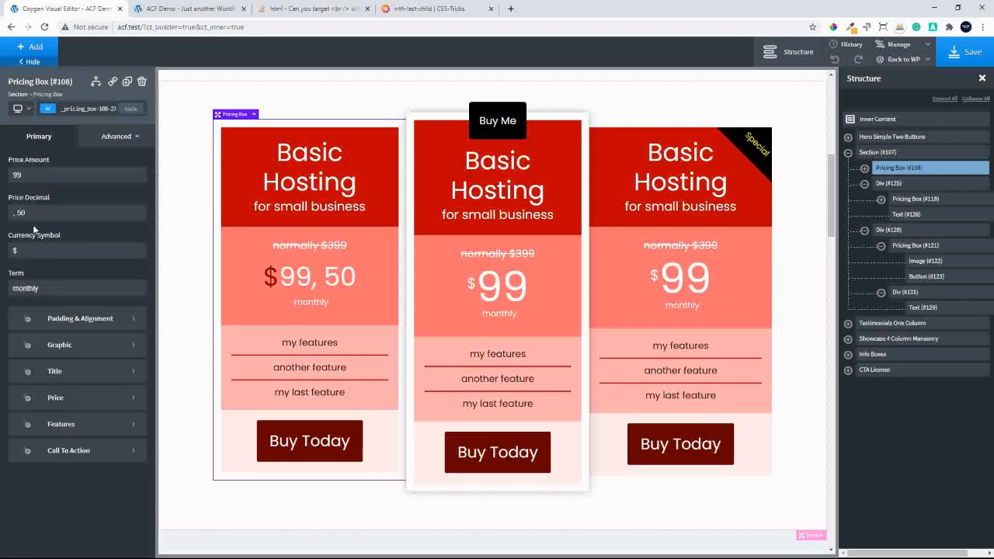
{"action": "type", "text": ","}
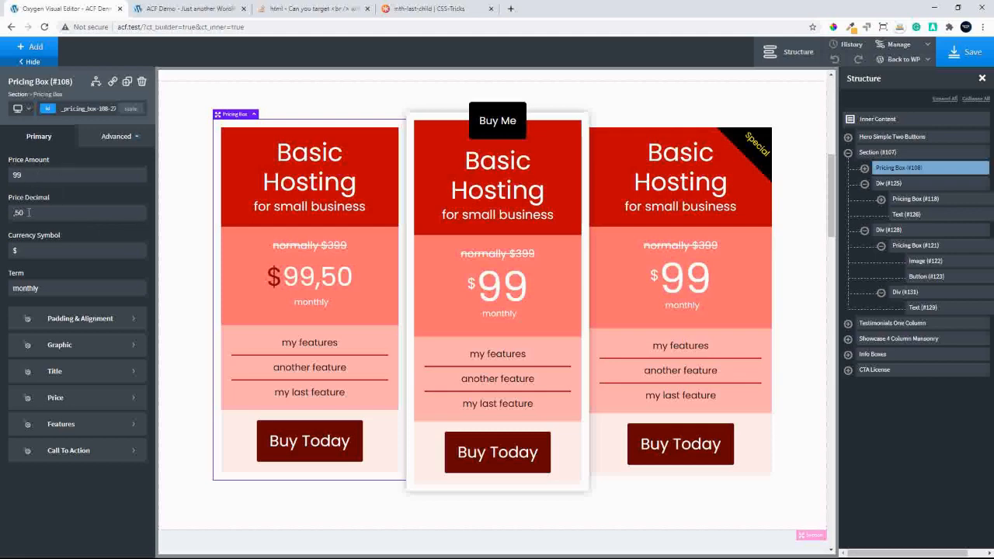
{"action": "left_click", "coordinate": [74, 399]}
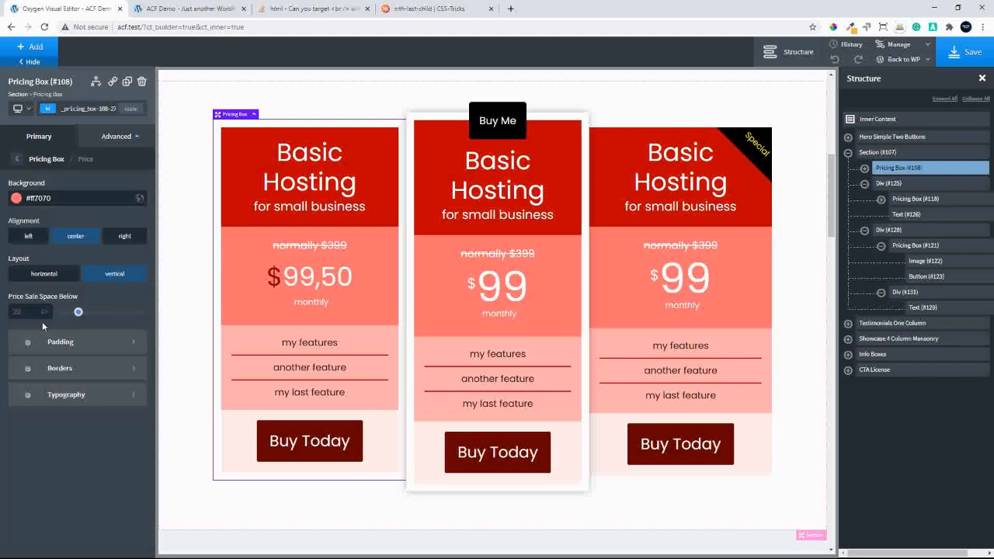
{"action": "left_click", "coordinate": [74, 395]}
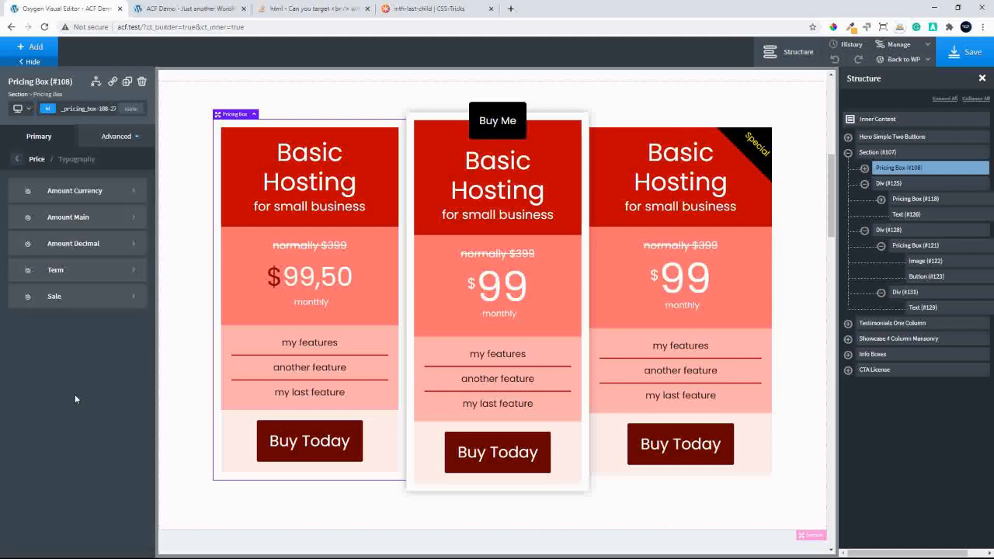
{"action": "left_click", "coordinate": [77, 244]}
{"action": "double_click", "coordinate": [25, 237]}
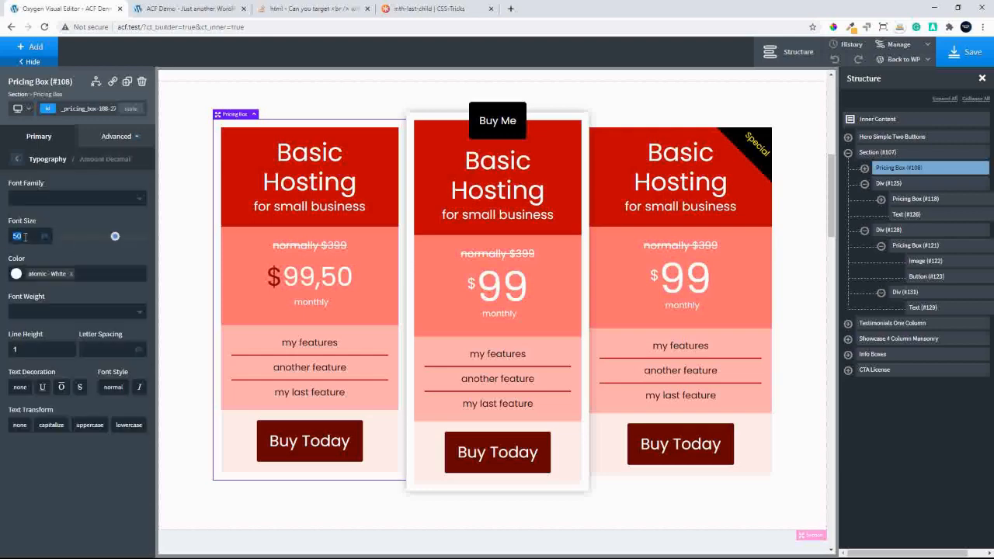
{"action": "type", "text": "30"}
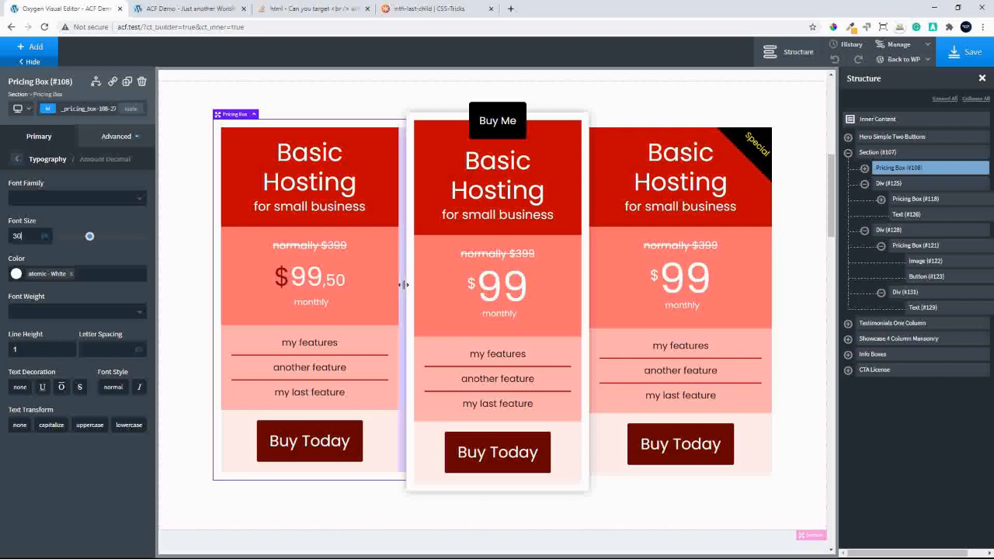
Set the first pricing box's price layout to horizontal
{"action": "left_click", "coordinate": [17, 159]}
{"action": "left_click", "coordinate": [40, 139]}
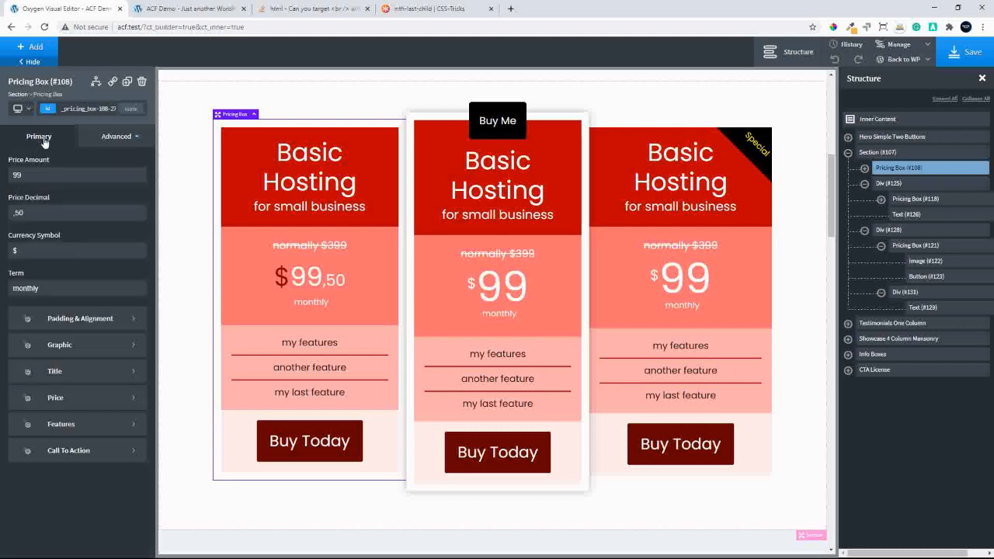
{"action": "left_click", "coordinate": [97, 406]}
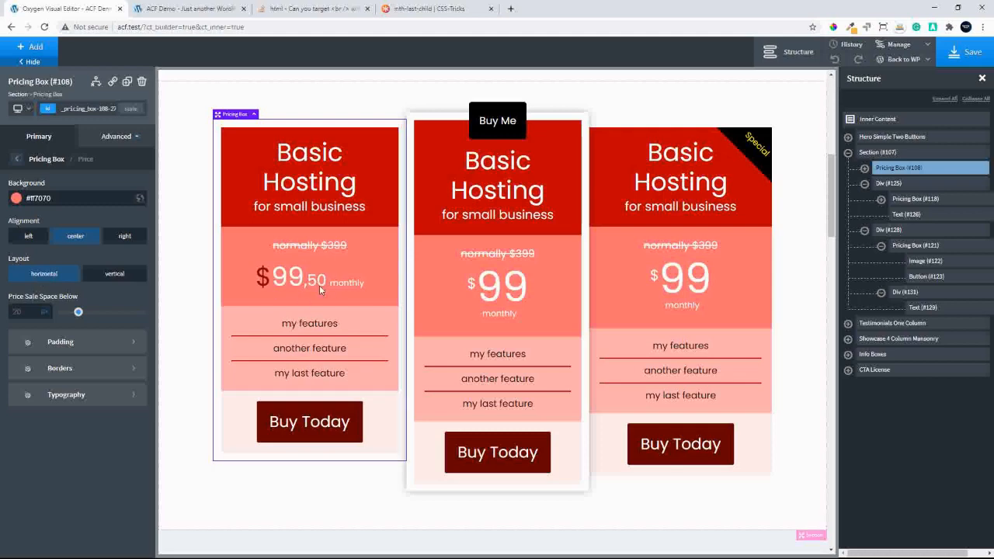
Set the first pricing box's decimal amount typography to a font size of 50 px
{"action": "left_click", "coordinate": [62, 395]}
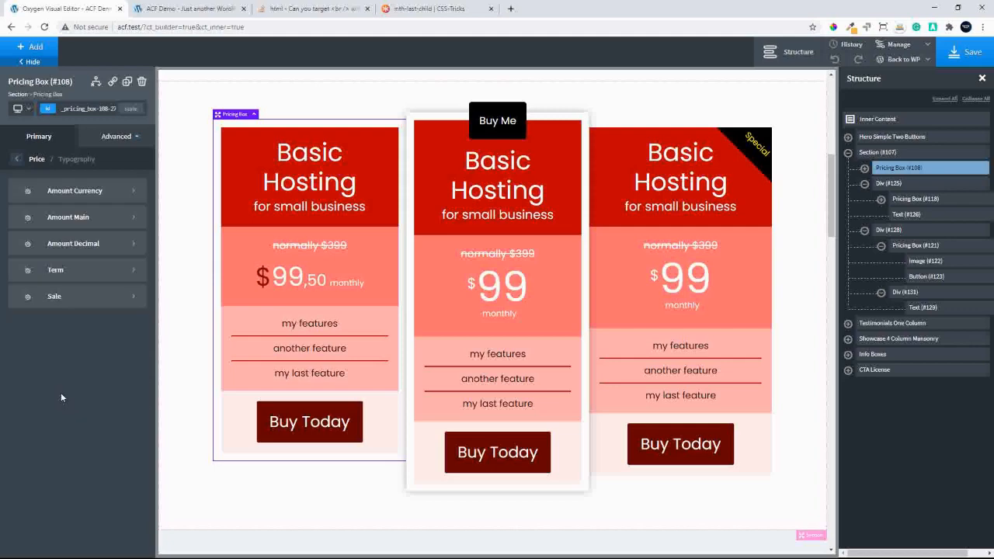
{"action": "left_click", "coordinate": [67, 244]}
{"action": "double_click", "coordinate": [28, 240]}
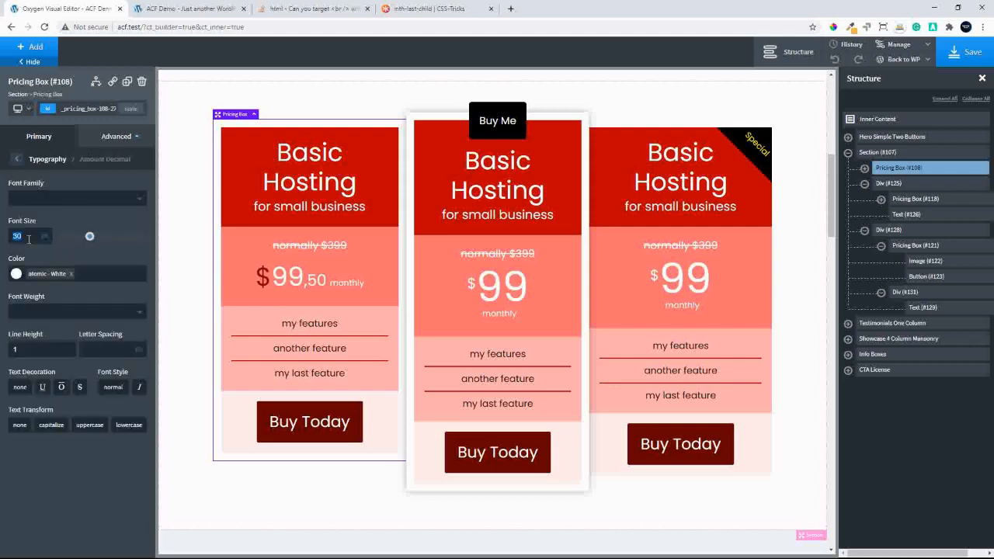
{"action": "type", "text": "50"}
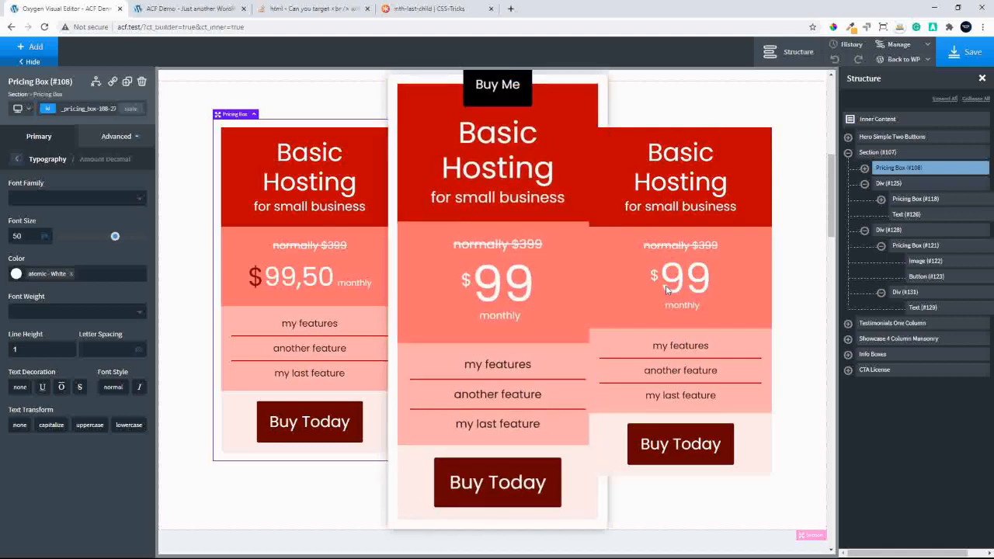
Set the third pricing box's price layout to horizontal
{"action": "left_click", "coordinate": [669, 288]}
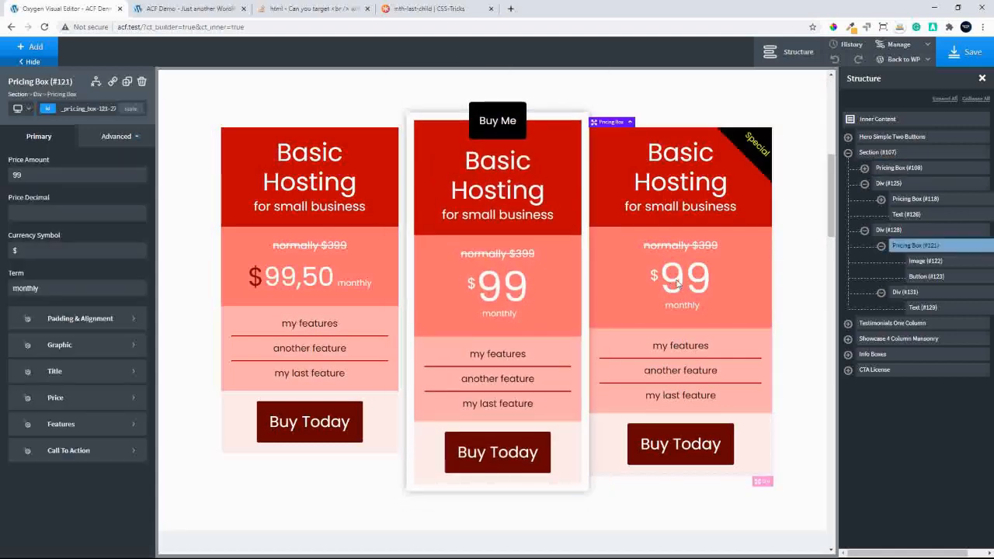
{"action": "left_click", "coordinate": [73, 399]}
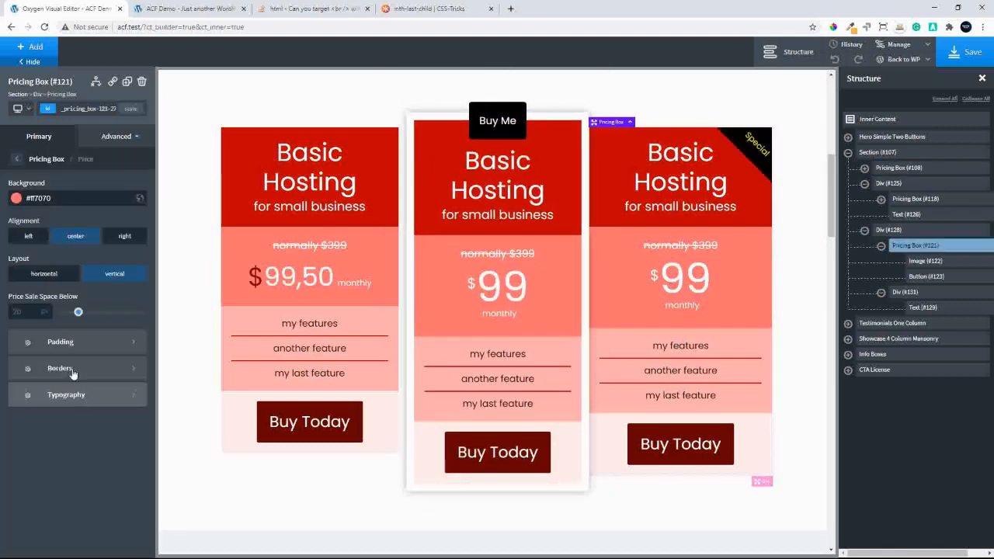
{"action": "left_click", "coordinate": [47, 277]}
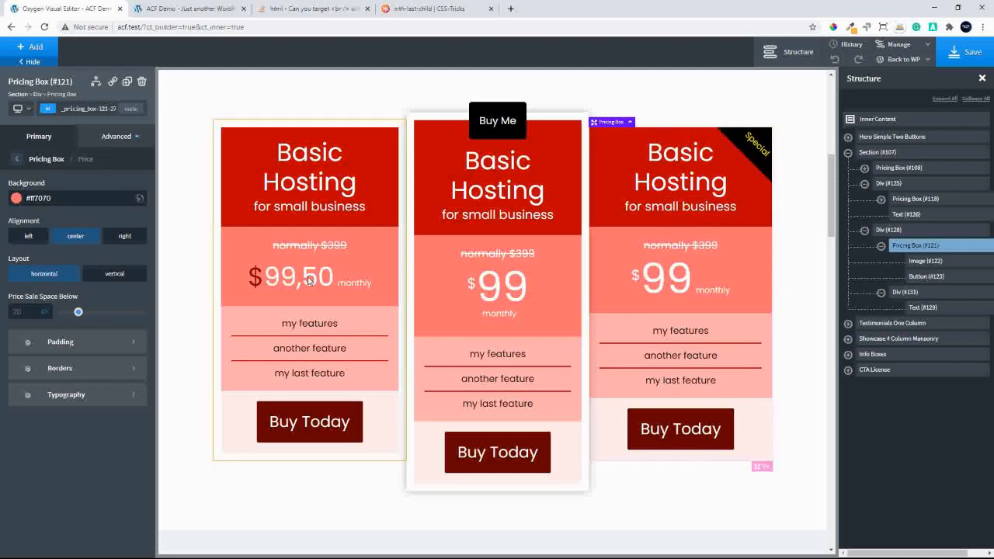
Enter 50 as the price decimal of the third pricing box
{"action": "left_click", "coordinate": [45, 158]}
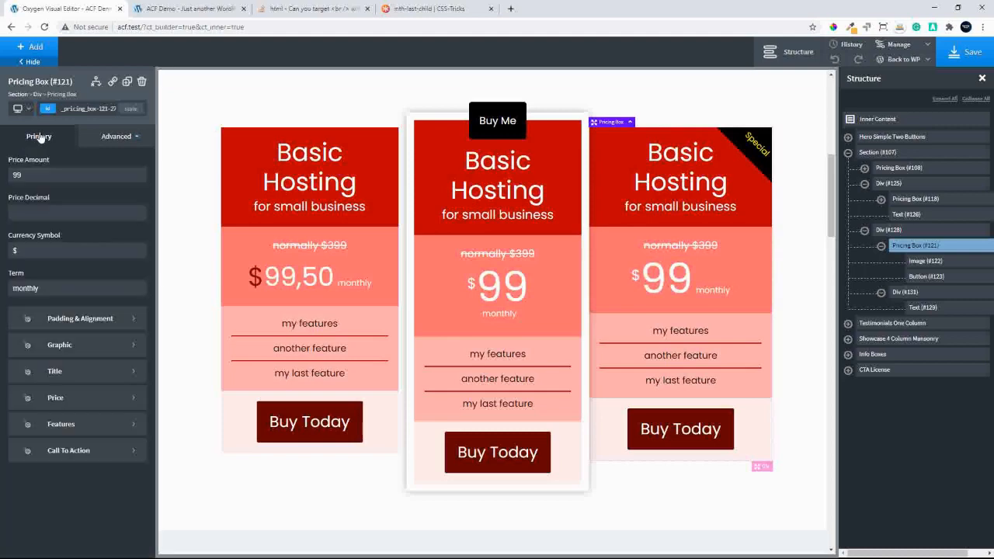
{"action": "left_click", "coordinate": [32, 212]}
{"action": "type", "text": "50"}
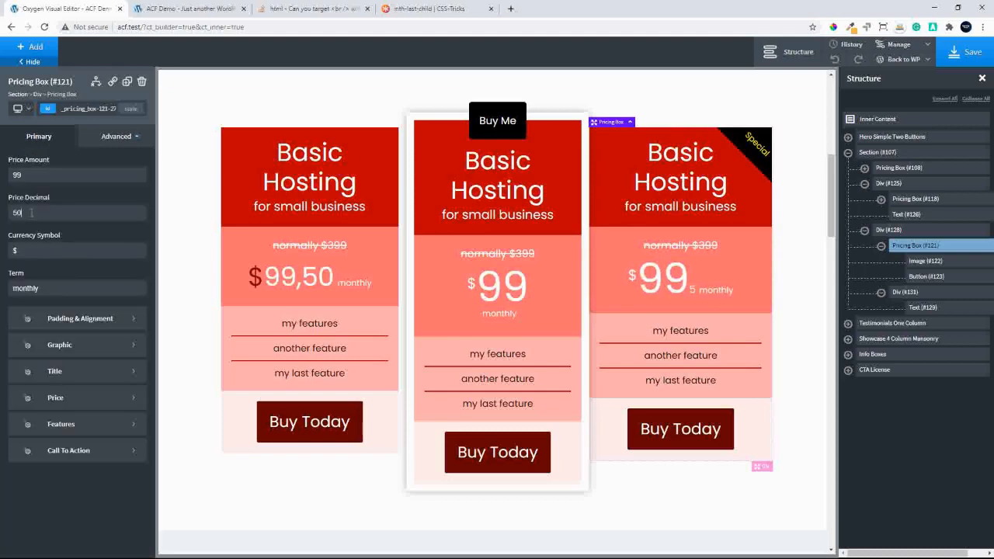
{"action": "type", "text": "0"}
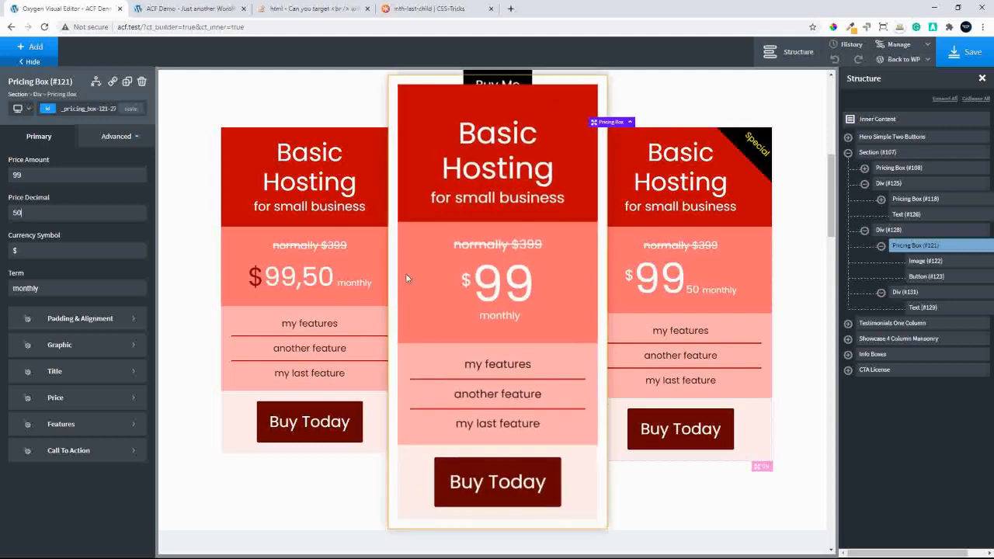
Set the first pricing box's price layout to vertical
{"action": "left_click", "coordinate": [283, 283]}
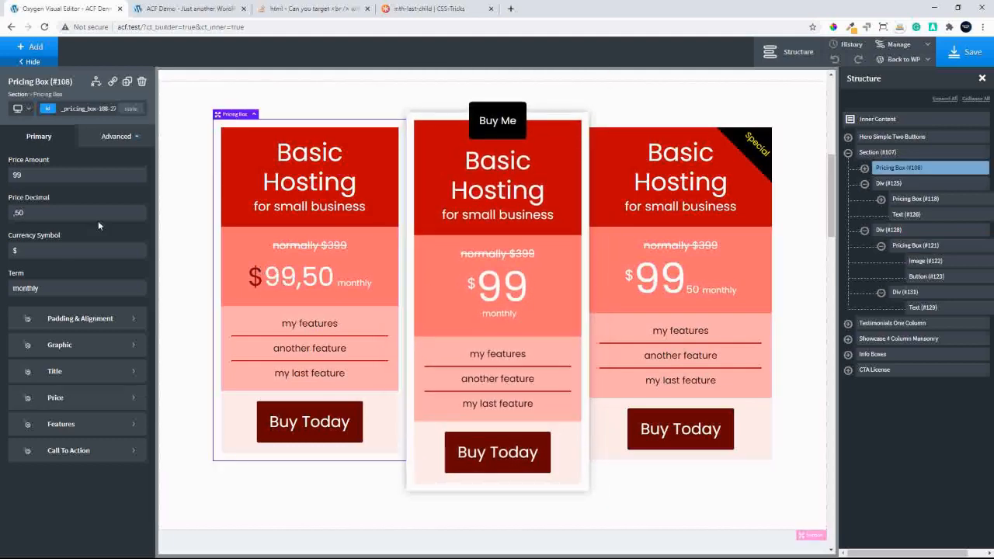
{"action": "left_click", "coordinate": [85, 401]}
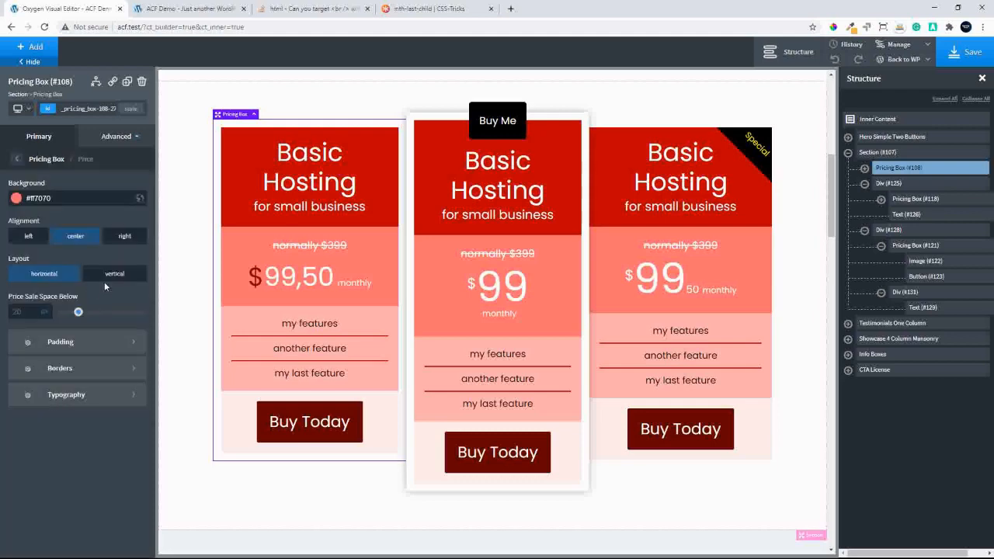
{"action": "left_click", "coordinate": [115, 276]}
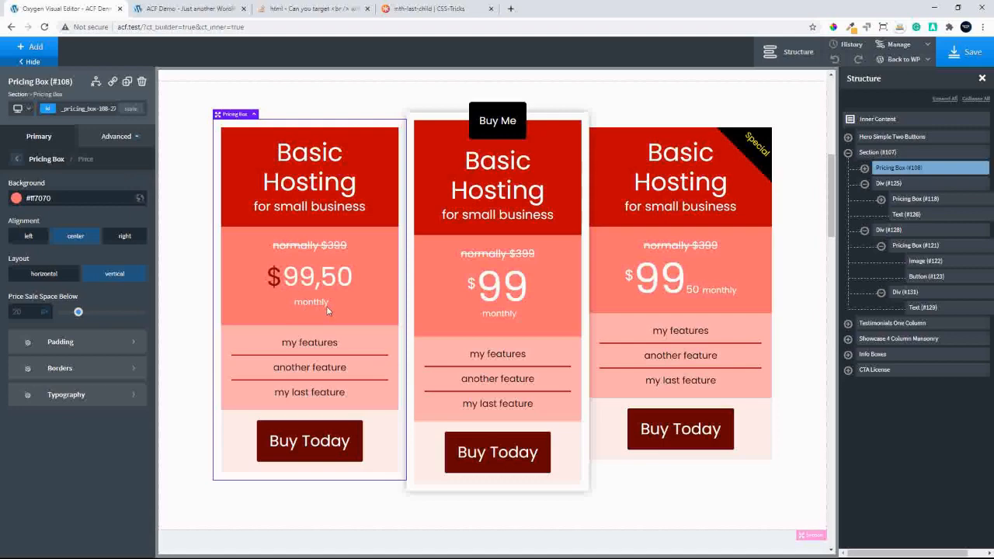
Set the third pricing box's price layout to vertical
{"action": "left_click", "coordinate": [680, 291]}
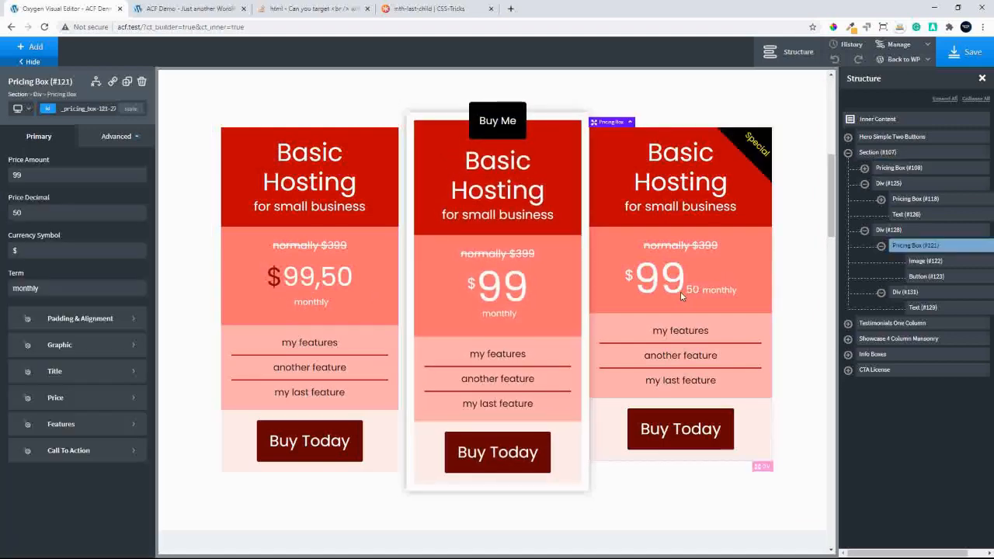
{"action": "left_click", "coordinate": [71, 399]}
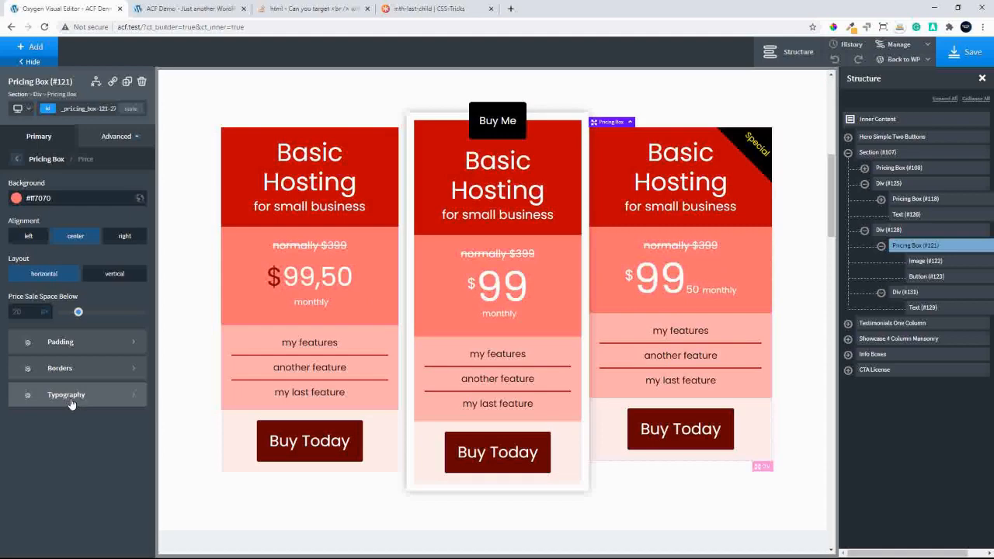
{"action": "left_click", "coordinate": [114, 275]}
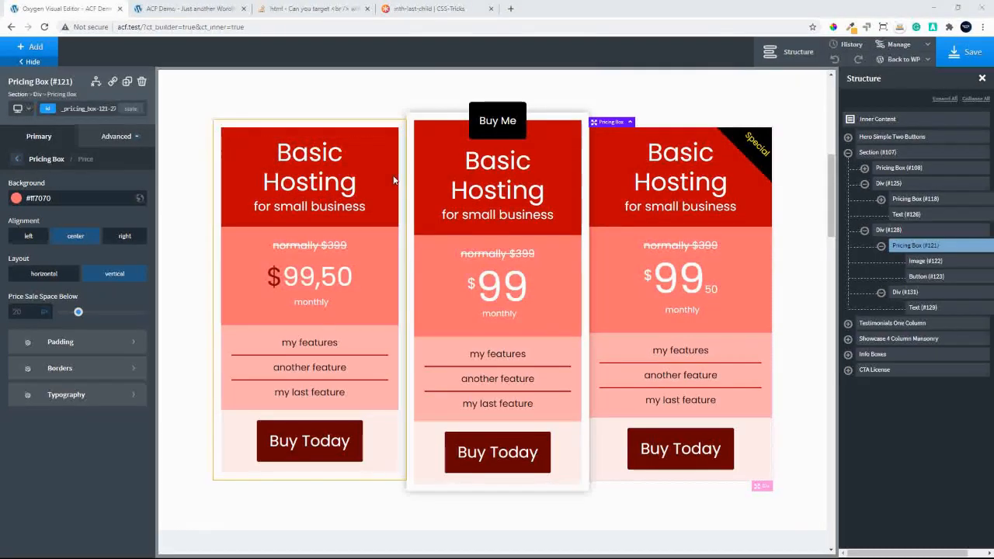
Save the page design and reload the live ACF Demo page to check the pricing boxes
{"action": "left_click", "coordinate": [966, 52]}
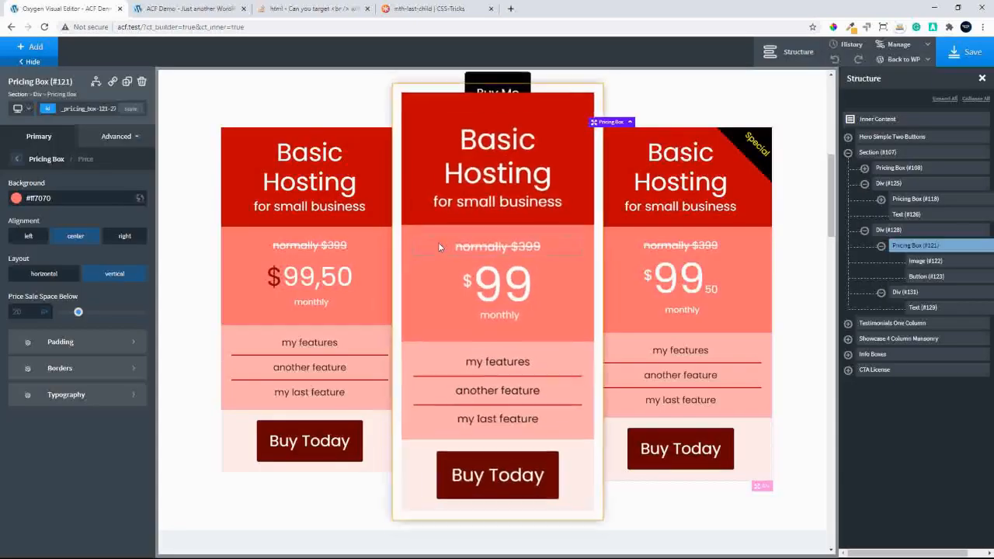
{"action": "left_click", "coordinate": [186, 8]}
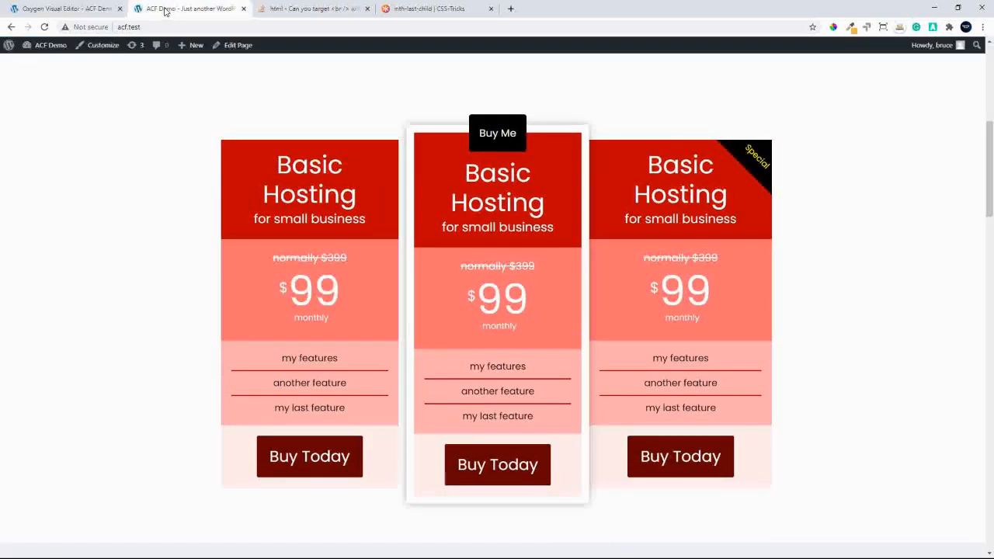
{"action": "left_click", "coordinate": [42, 62]}
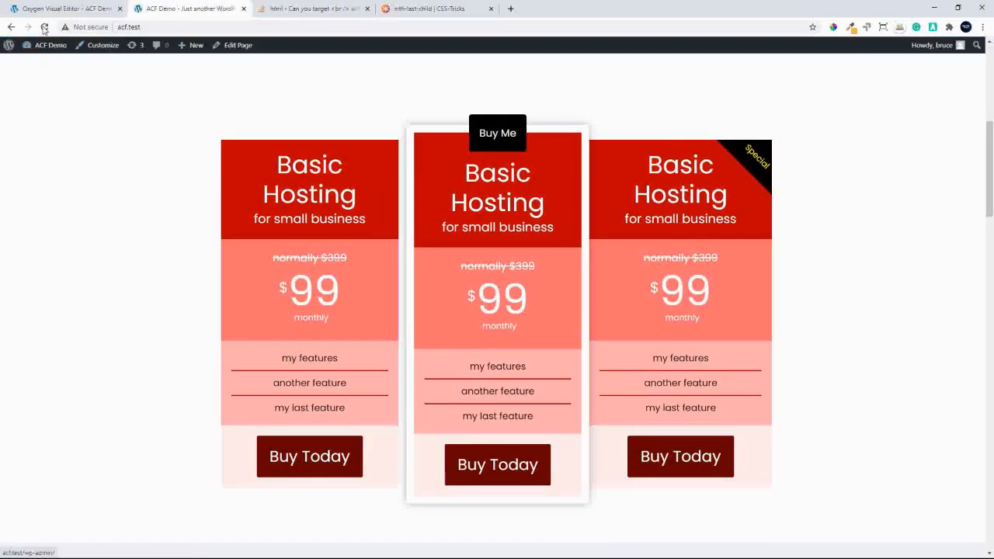